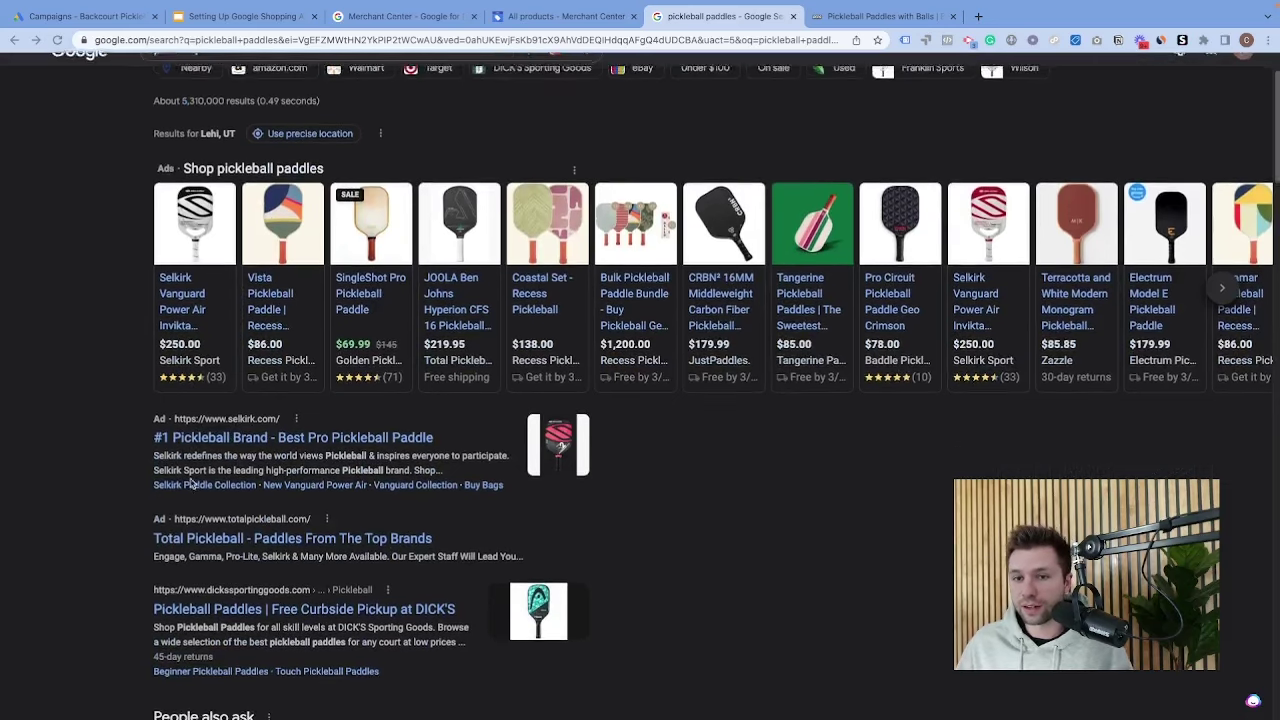
- Look over the pickleball paddles search results and the Backcourt Pickleball store's home page
scroll(180, 500, up, 1)
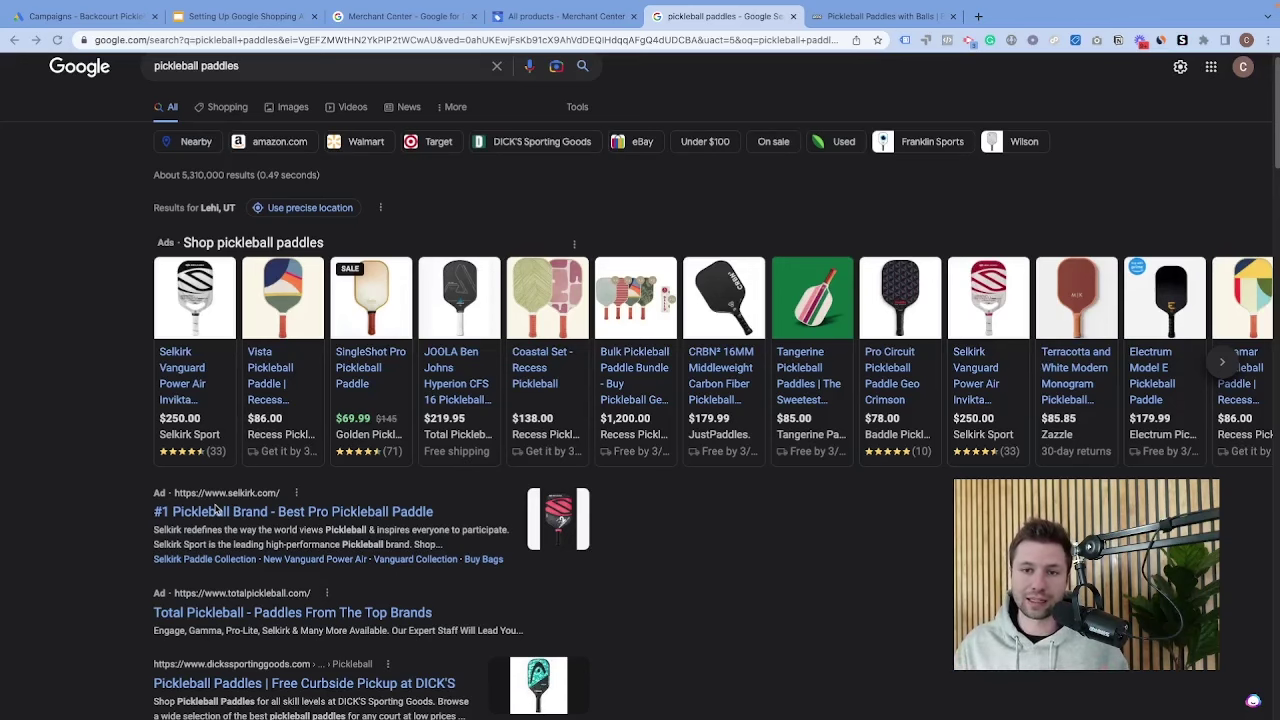
click(856, 18)
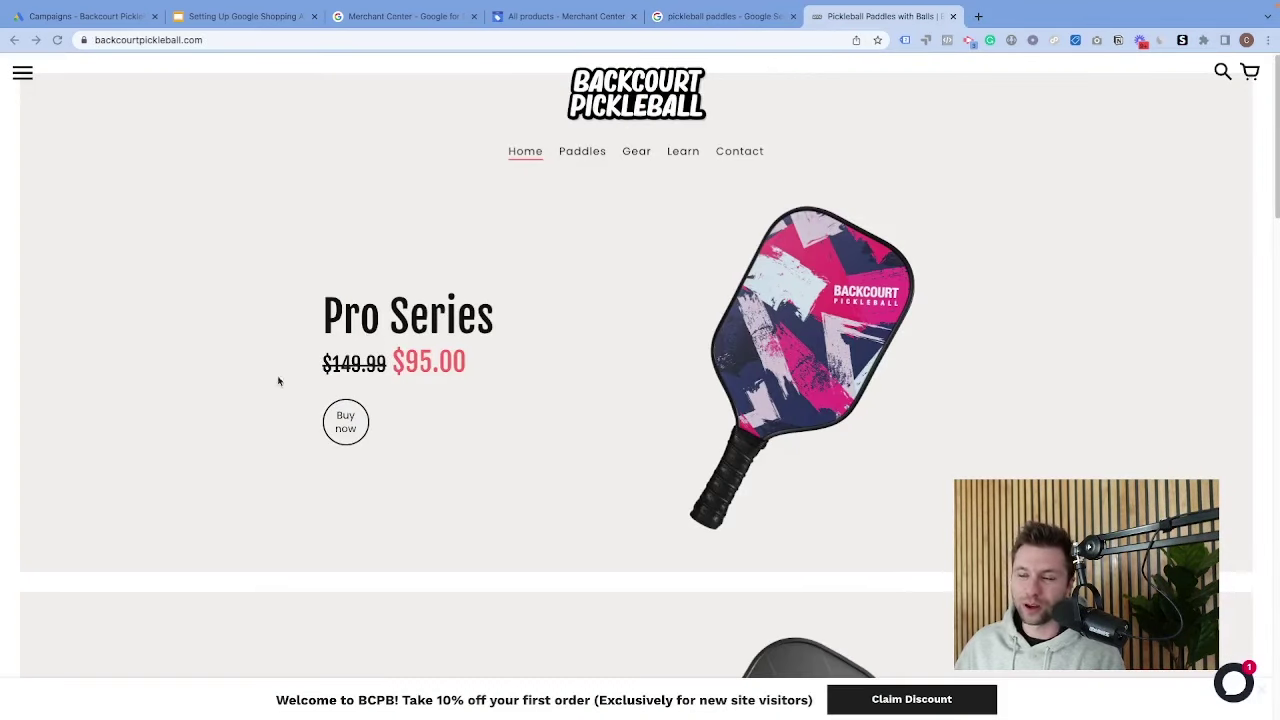
scroll(410, 330, down, 6)
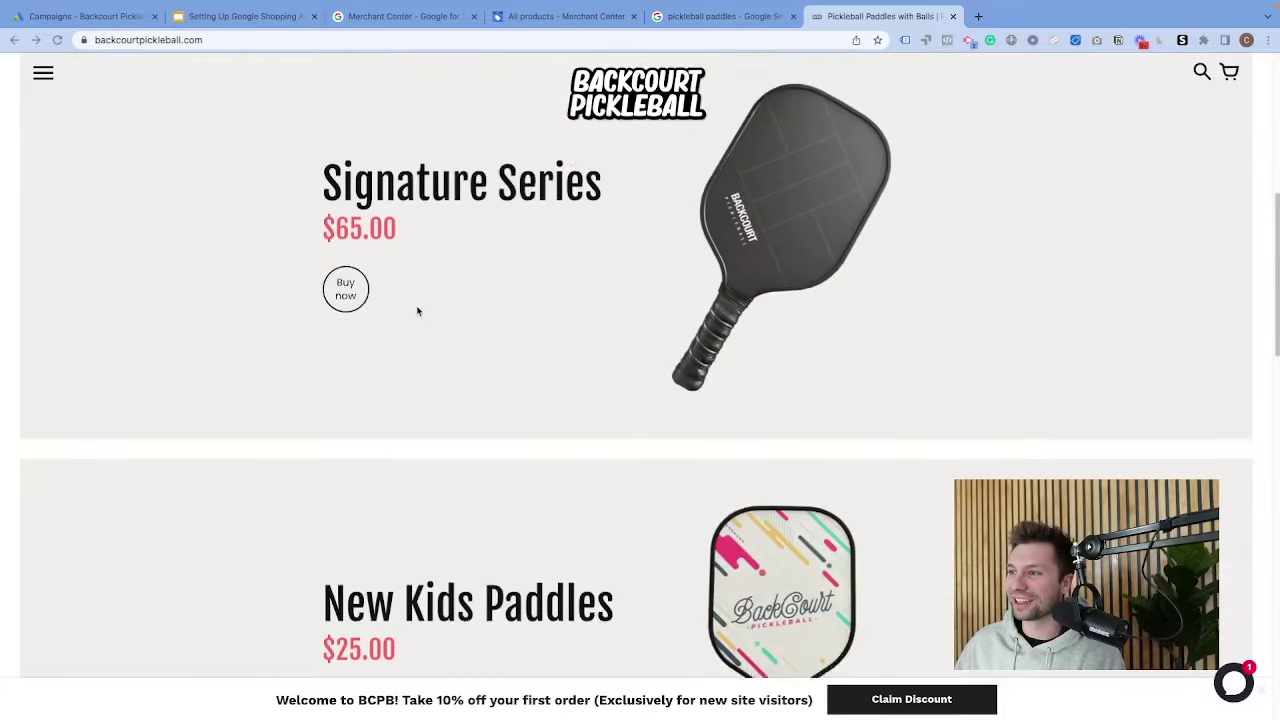
scroll(469, 300, up, 6)
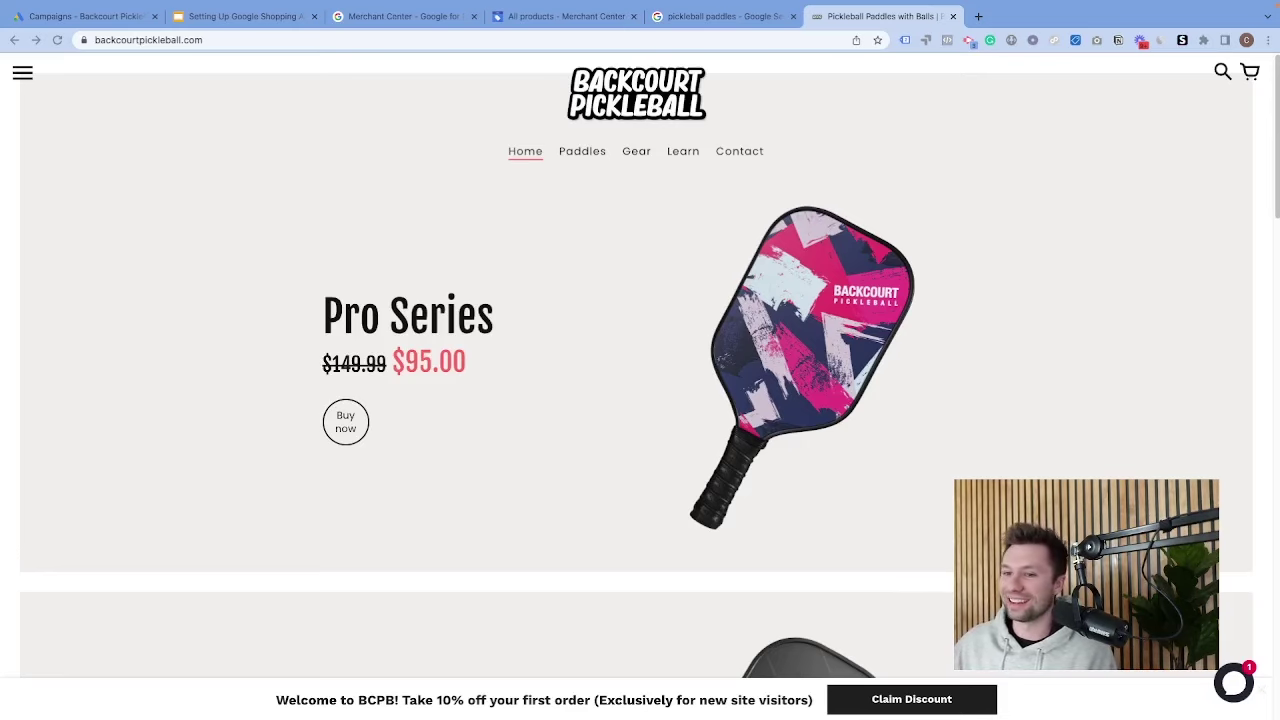
- View the steps slide in the Setting Up Google Shopping Ads presentation, and switch to Google Merchant Center
click(404, 22)
click(285, 20)
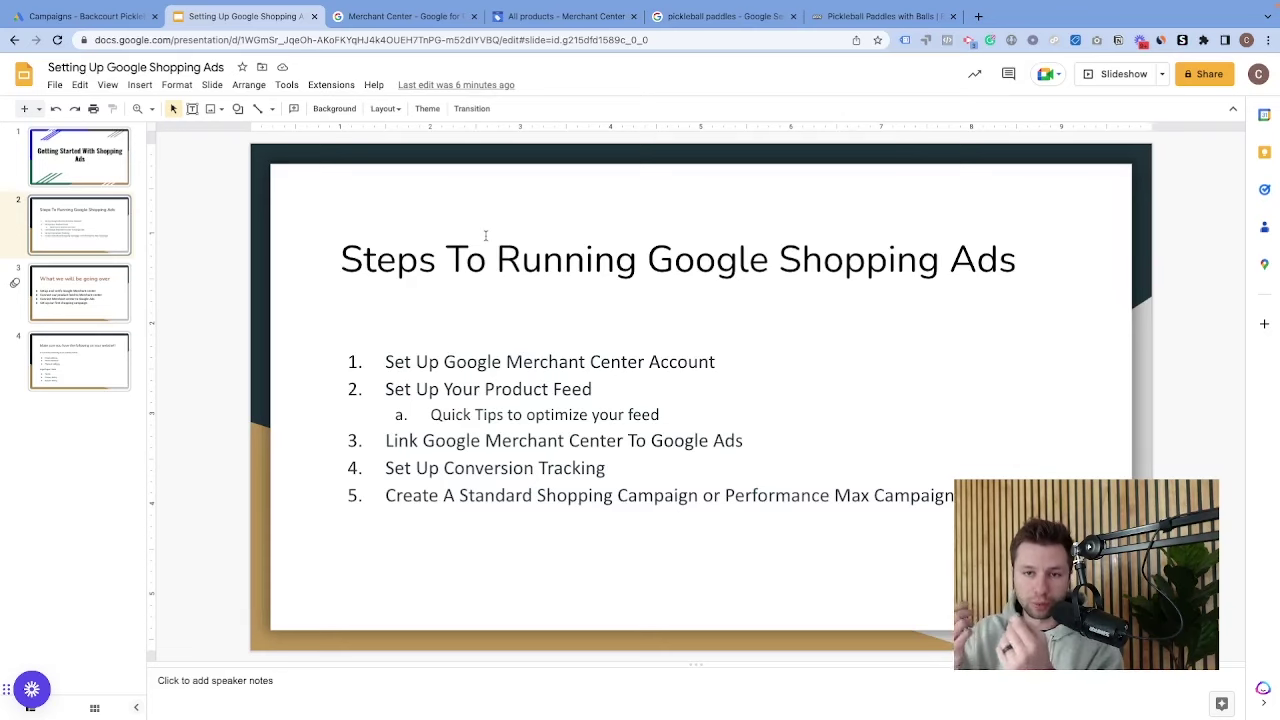
click(418, 20)
click(774, 18)
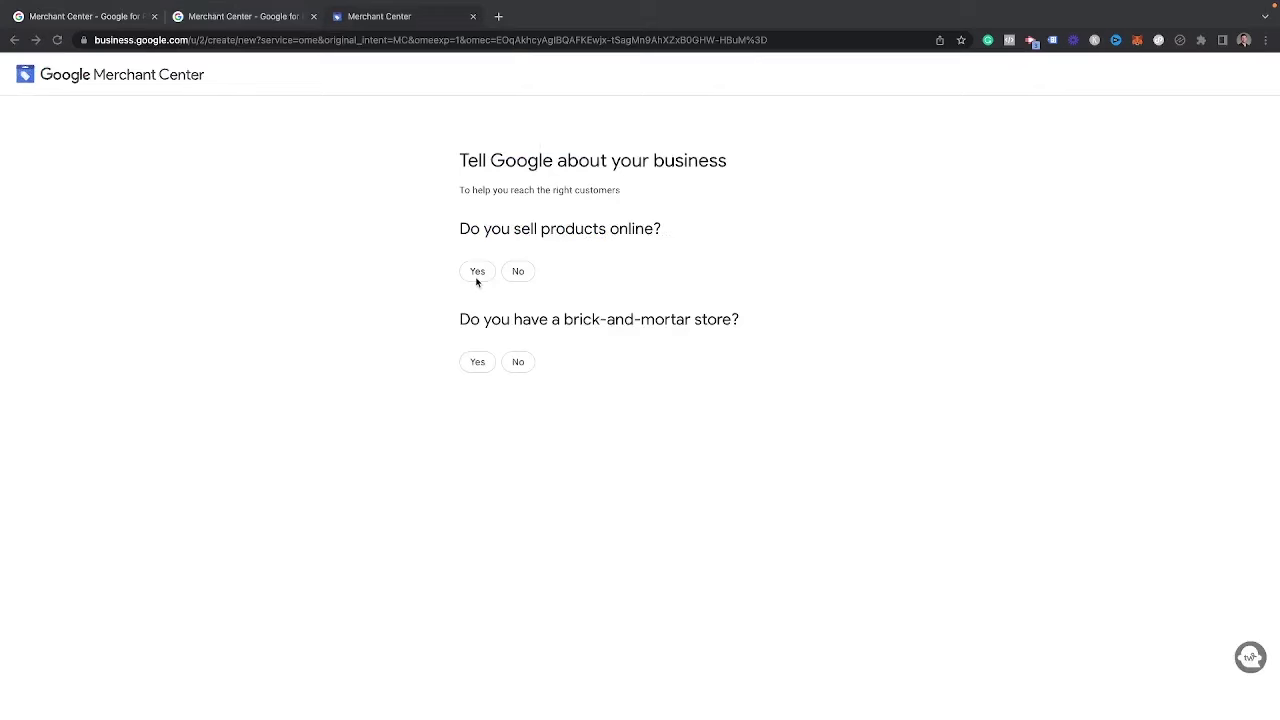
click(478, 281)
text(w)
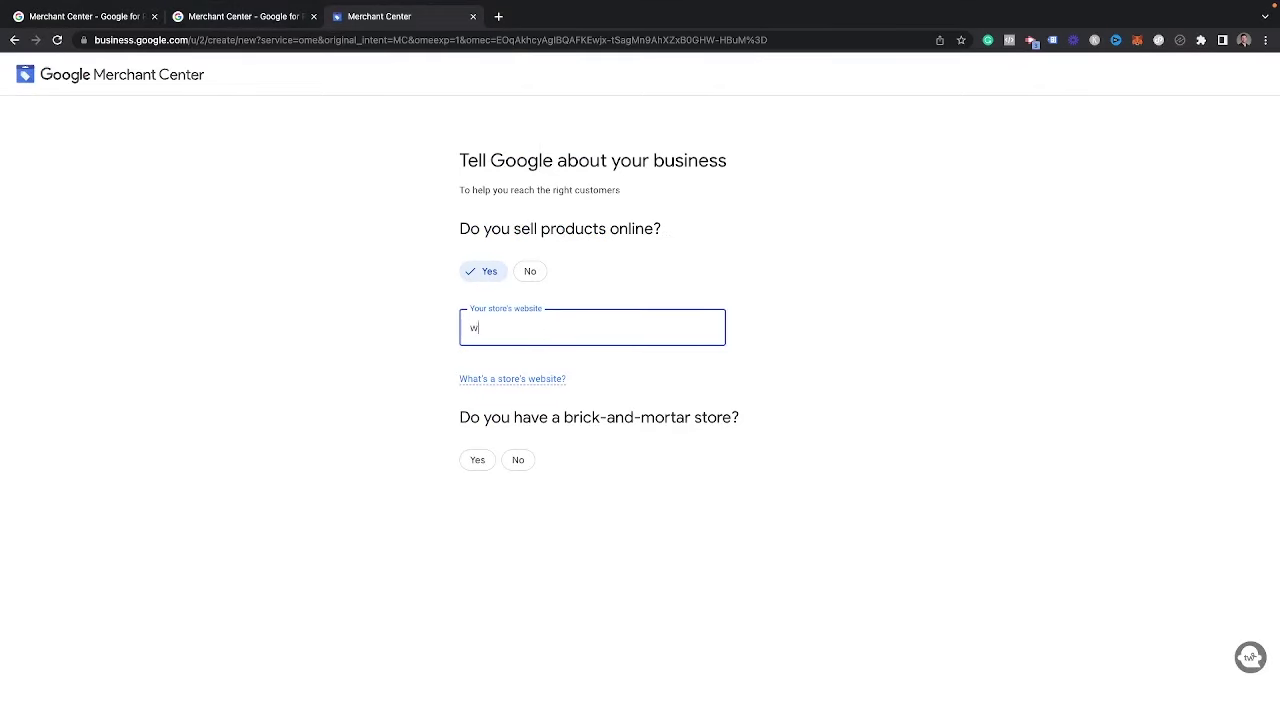
text(ww.housetohomediy.com)
click(626, 382)
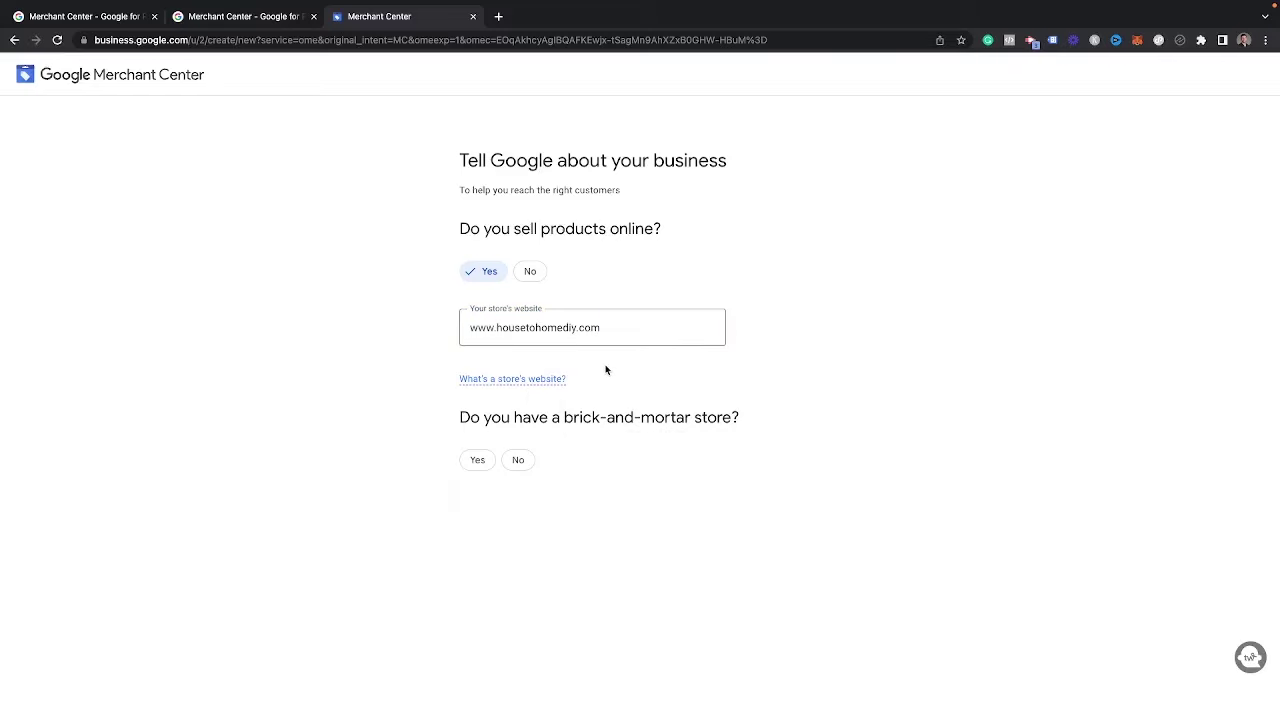
click(518, 460)
click(494, 508)
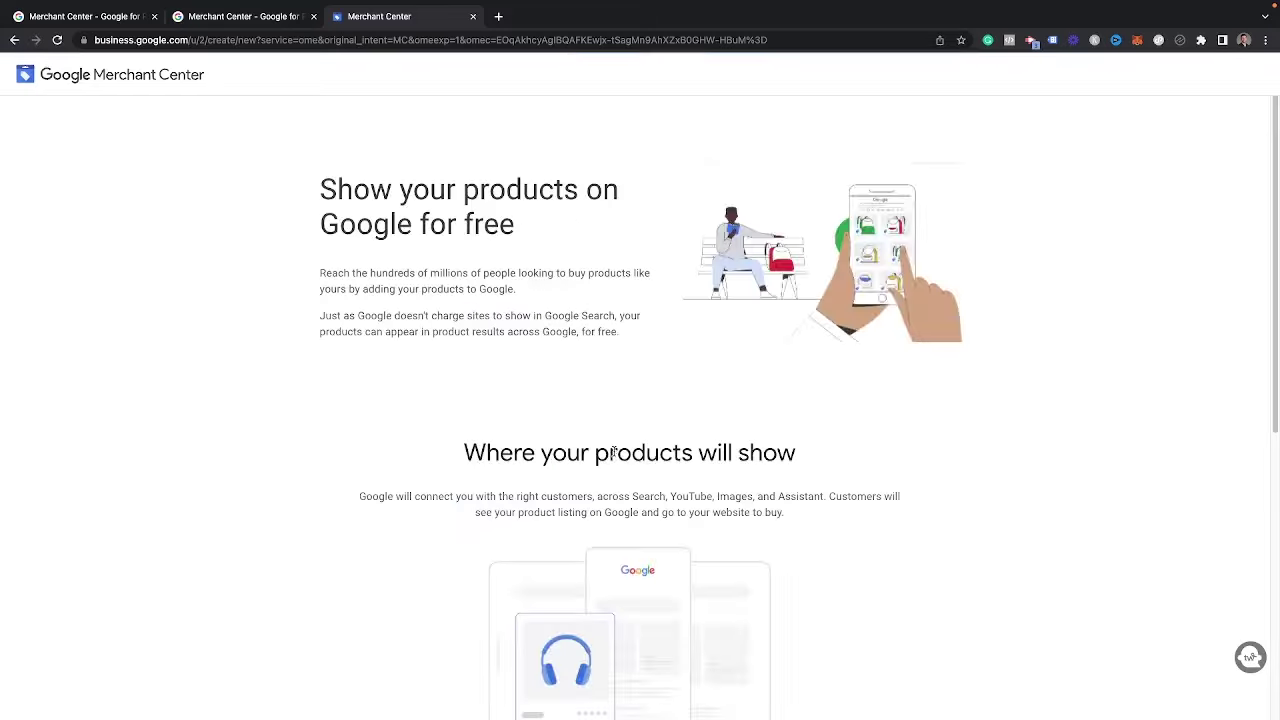
- Review the Merchant Center requirements and start creating a Google Merchant Center account
scroll(500, 358, down, 5)
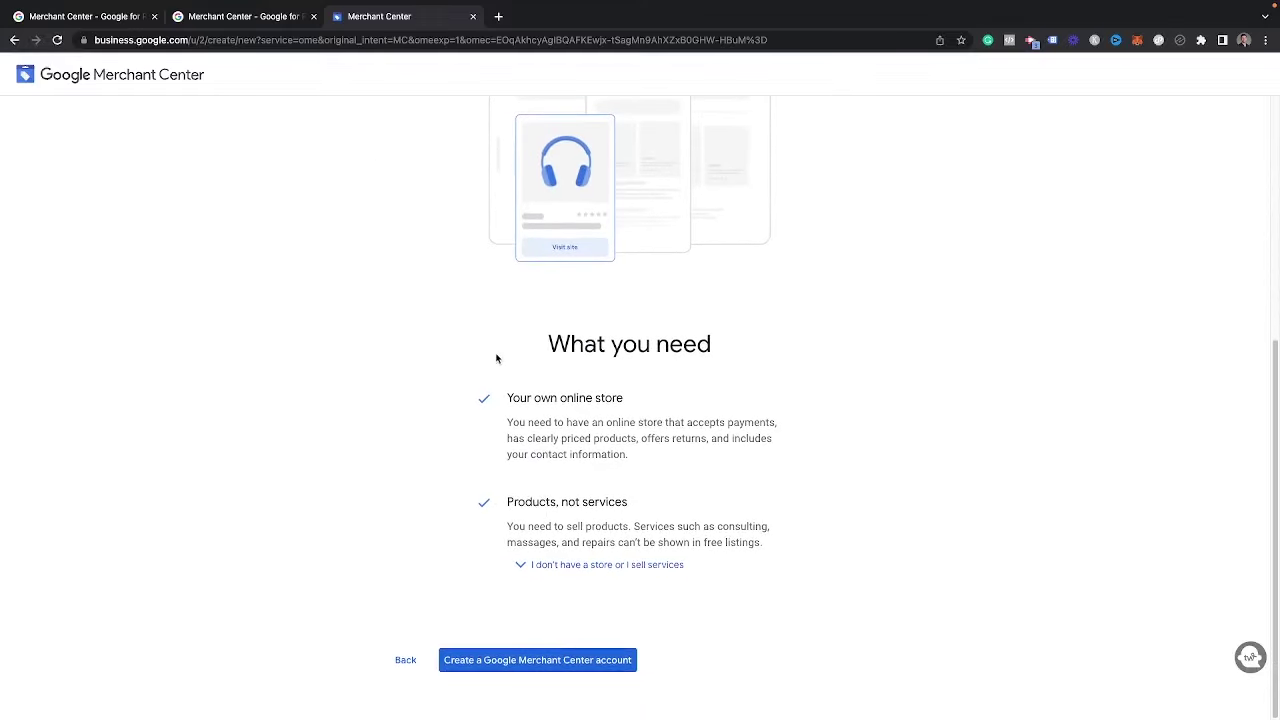
click(472, 663)
click(478, 662)
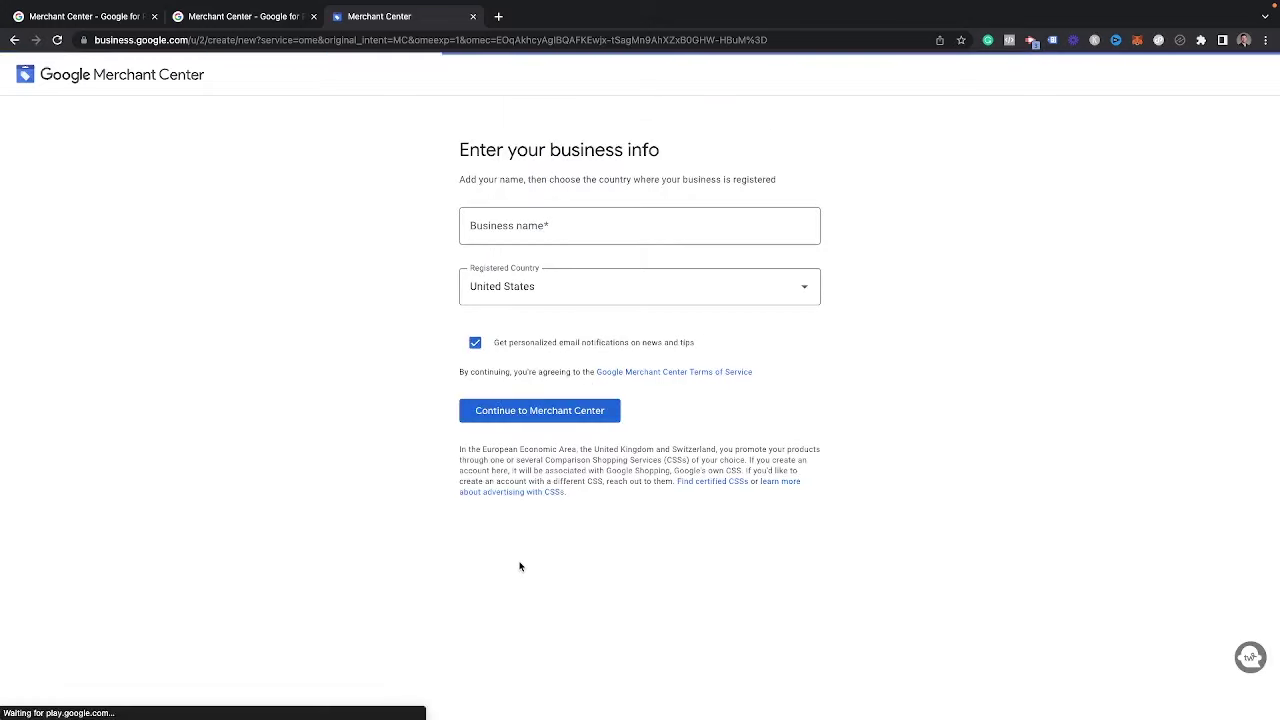
- Create the Merchant Center account with the business name House To Home DIY and open the task for adding products
click(549, 222)
text(H)
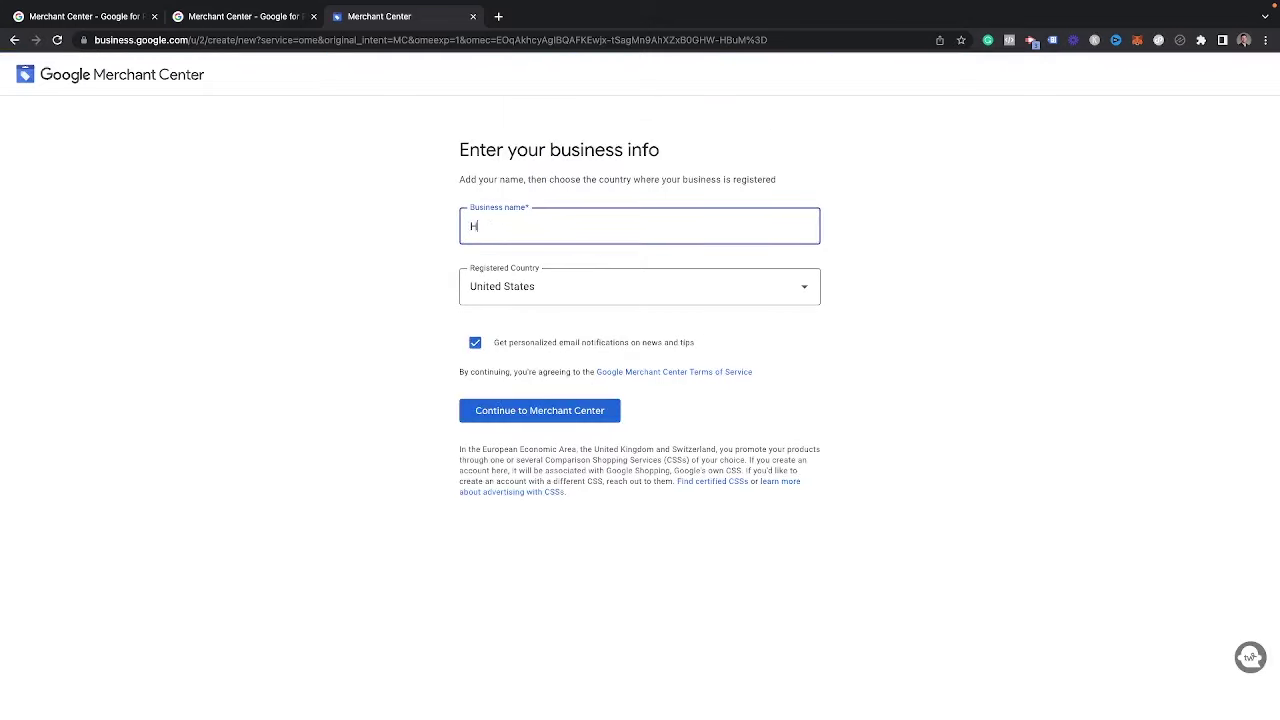
text(ouse To Home DIY)
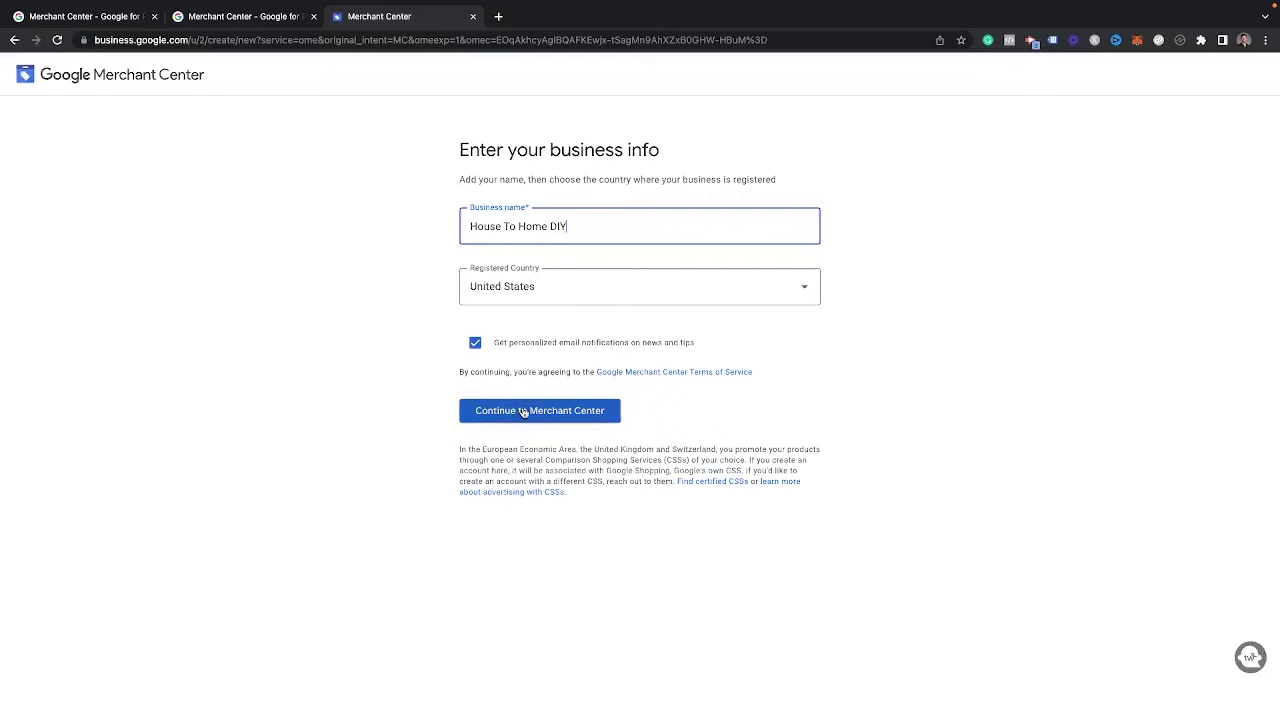
click(490, 408)
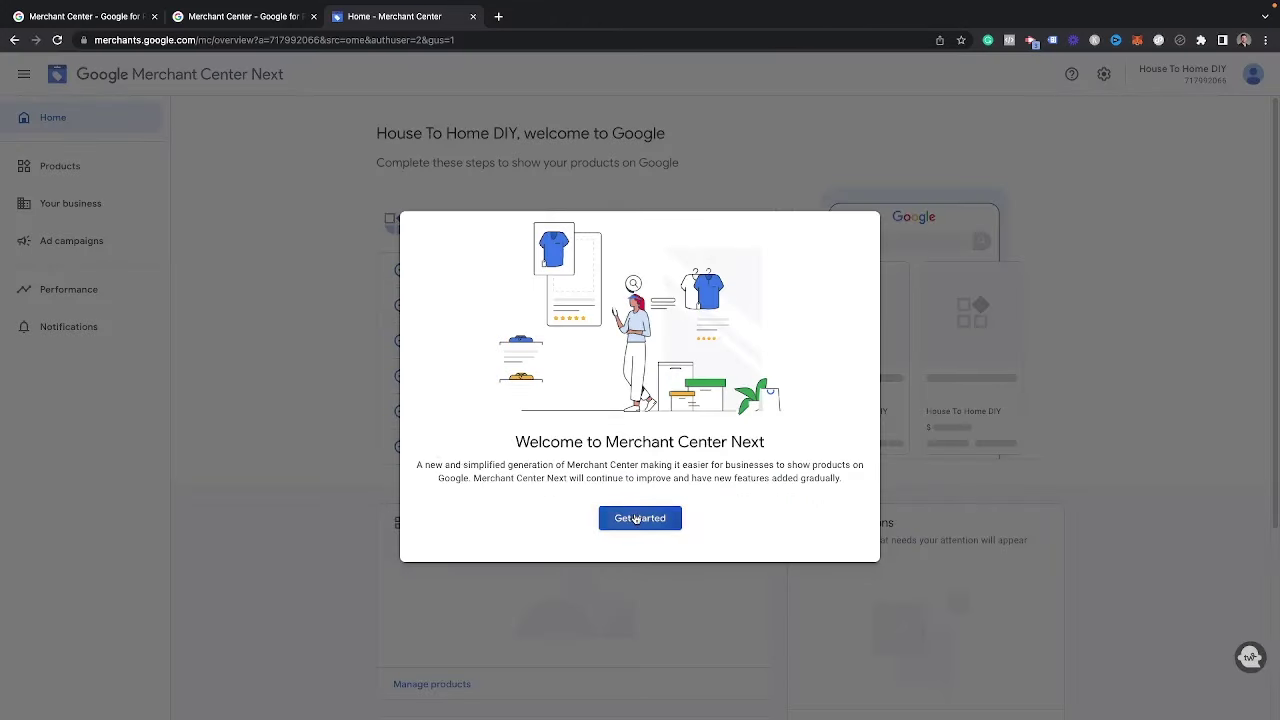
click(674, 520)
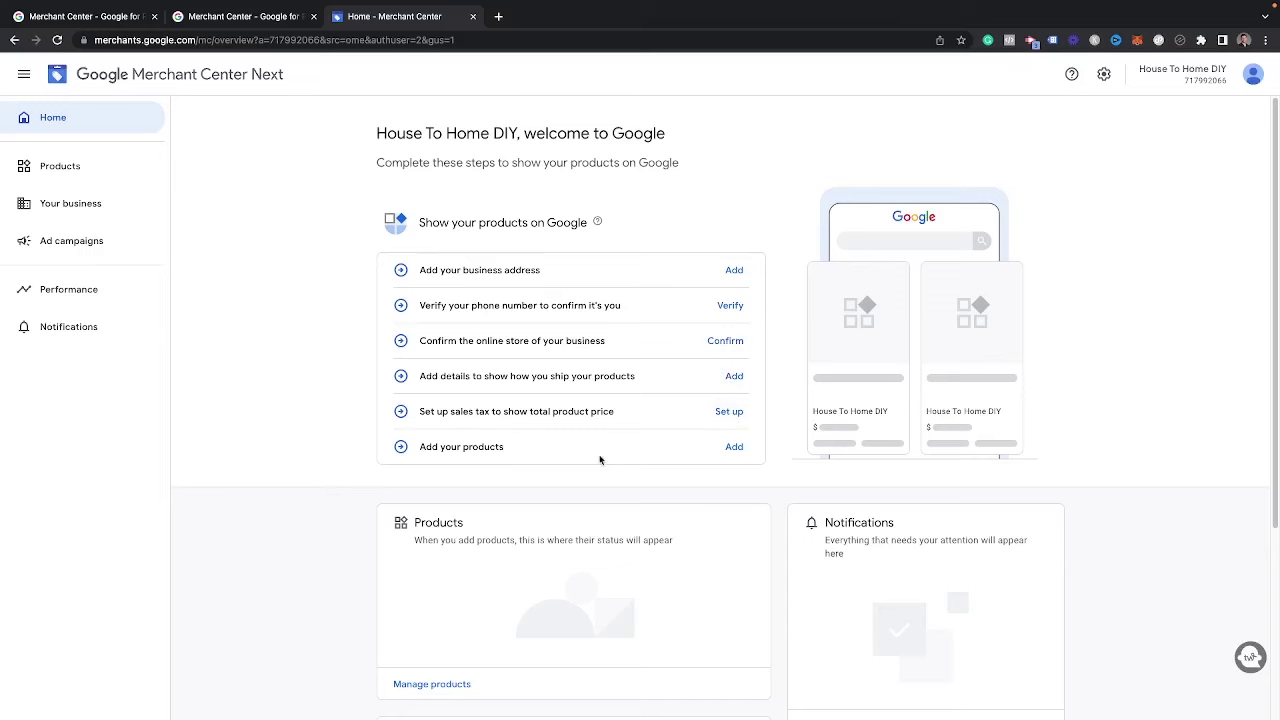
click(734, 447)
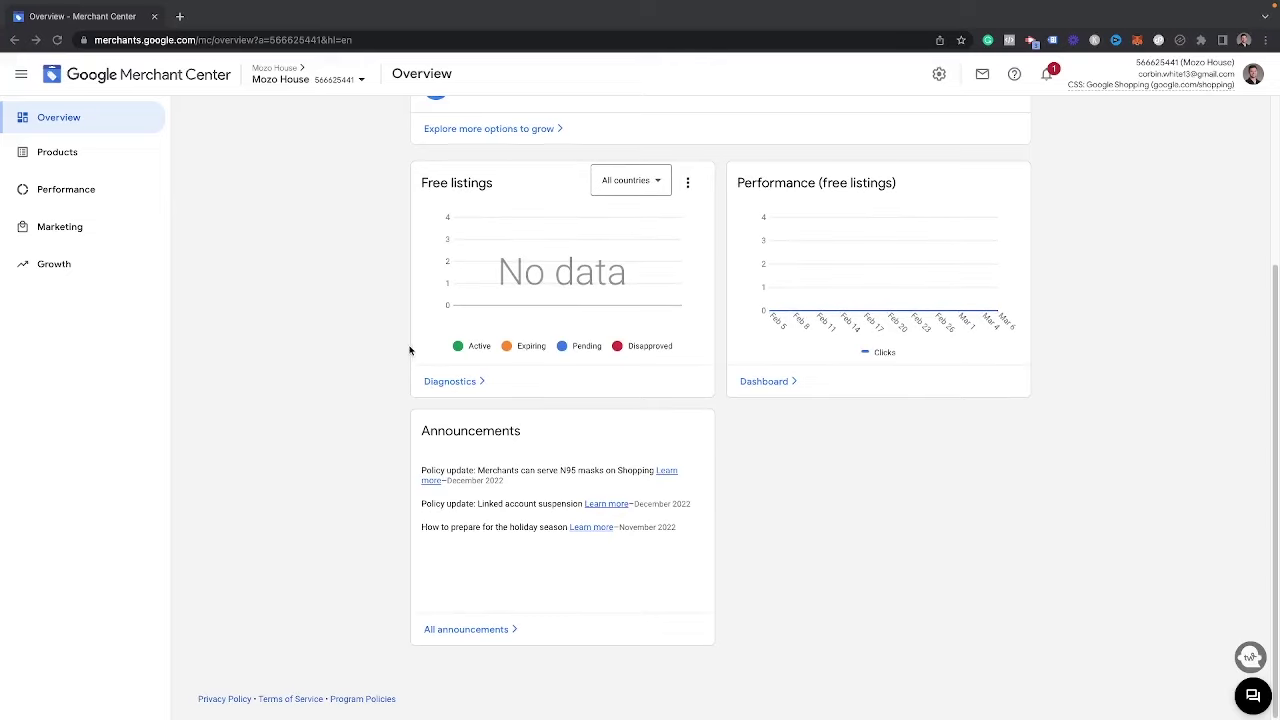
- Start the Shopping ads setup from the Growth programs of the Mozo House account
click(83, 270)
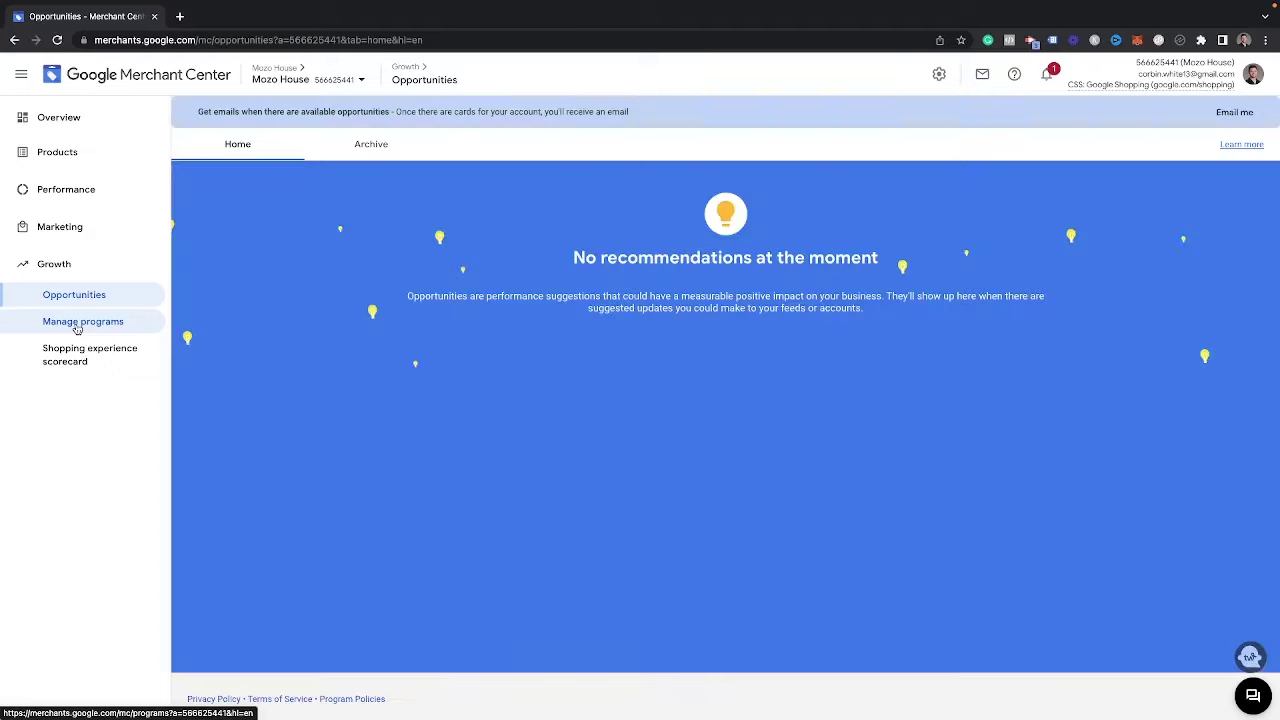
click(78, 324)
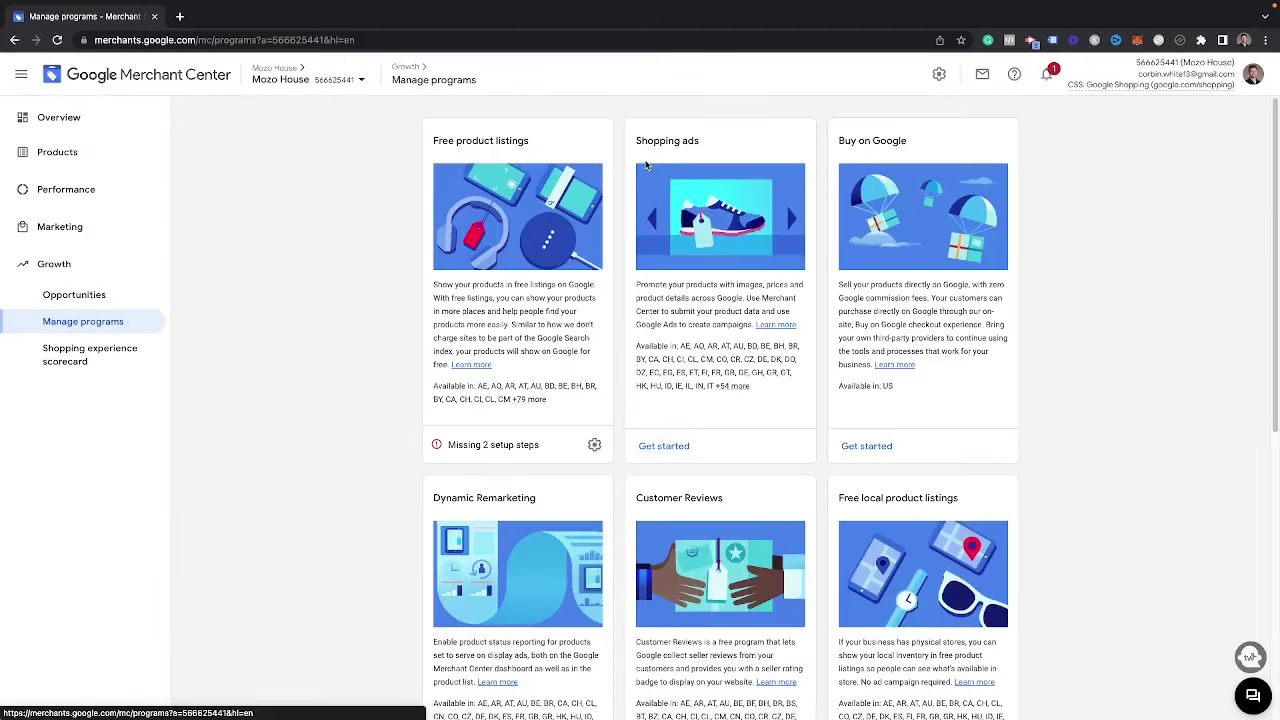
click(663, 447)
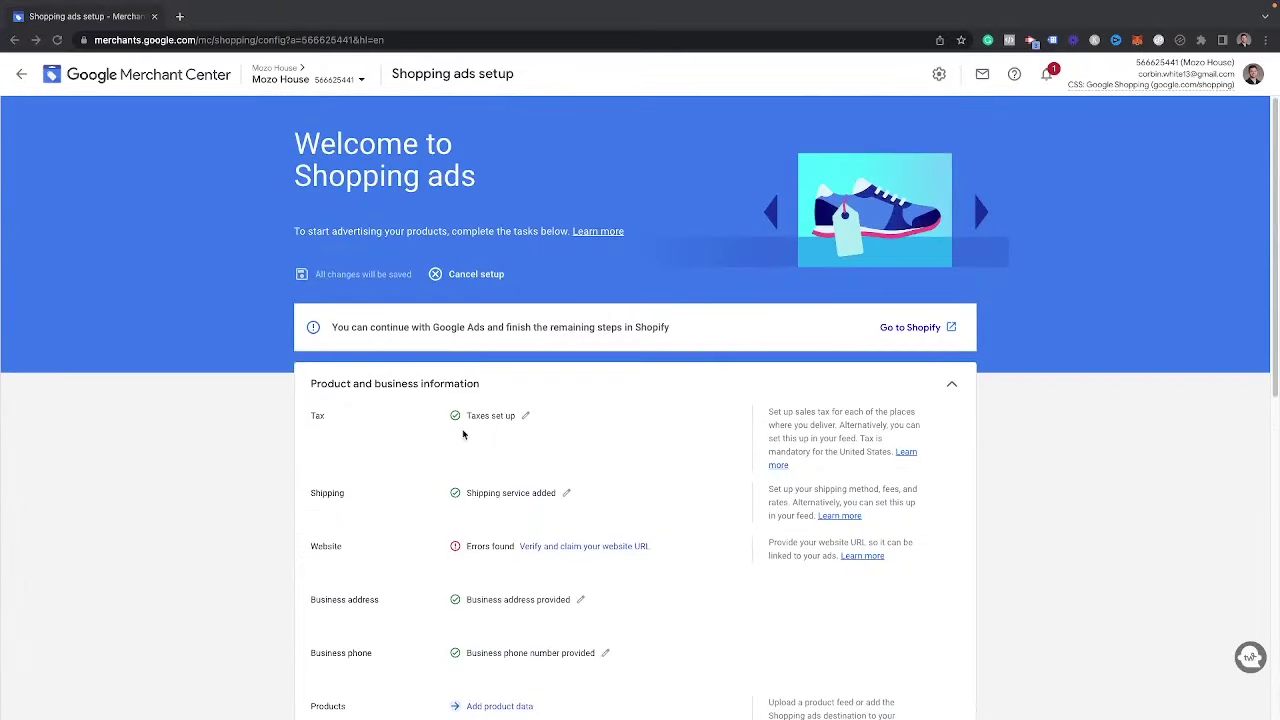
- Review the Shopping ads setup tasks, from tax and shipping through product data to the policies
scroll(397, 410, down, 1)
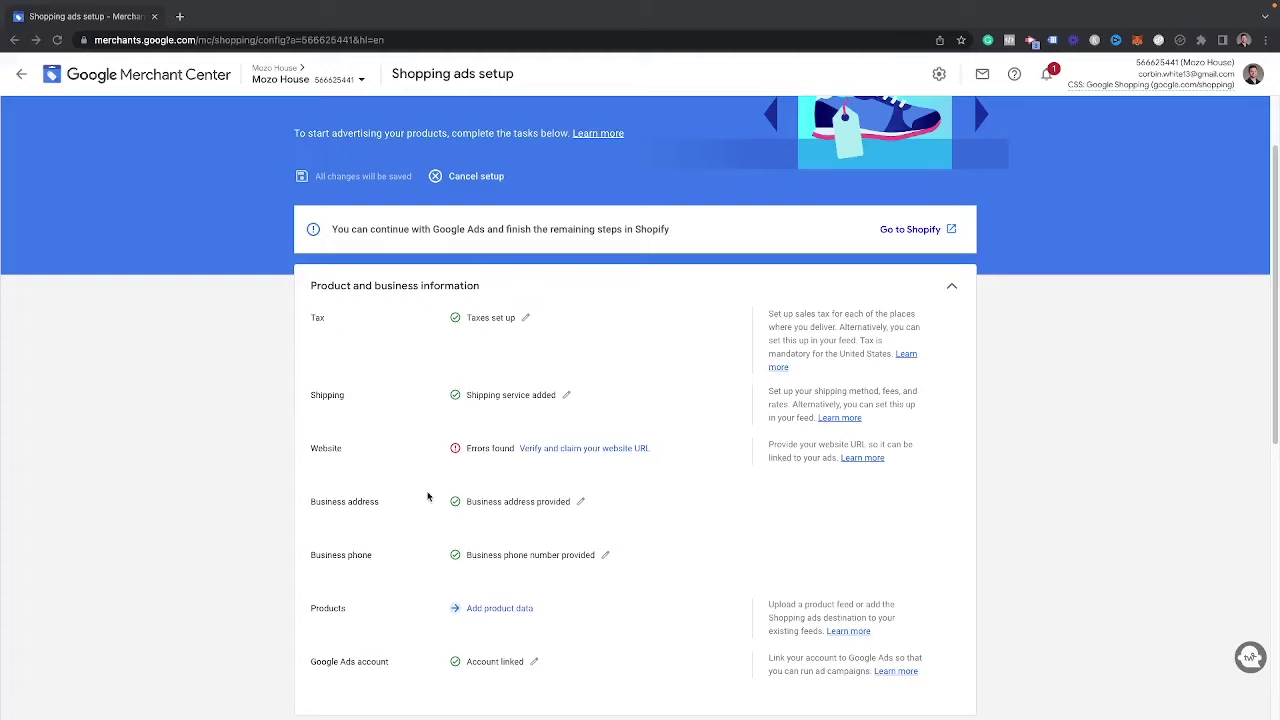
scroll(449, 500, down, 2)
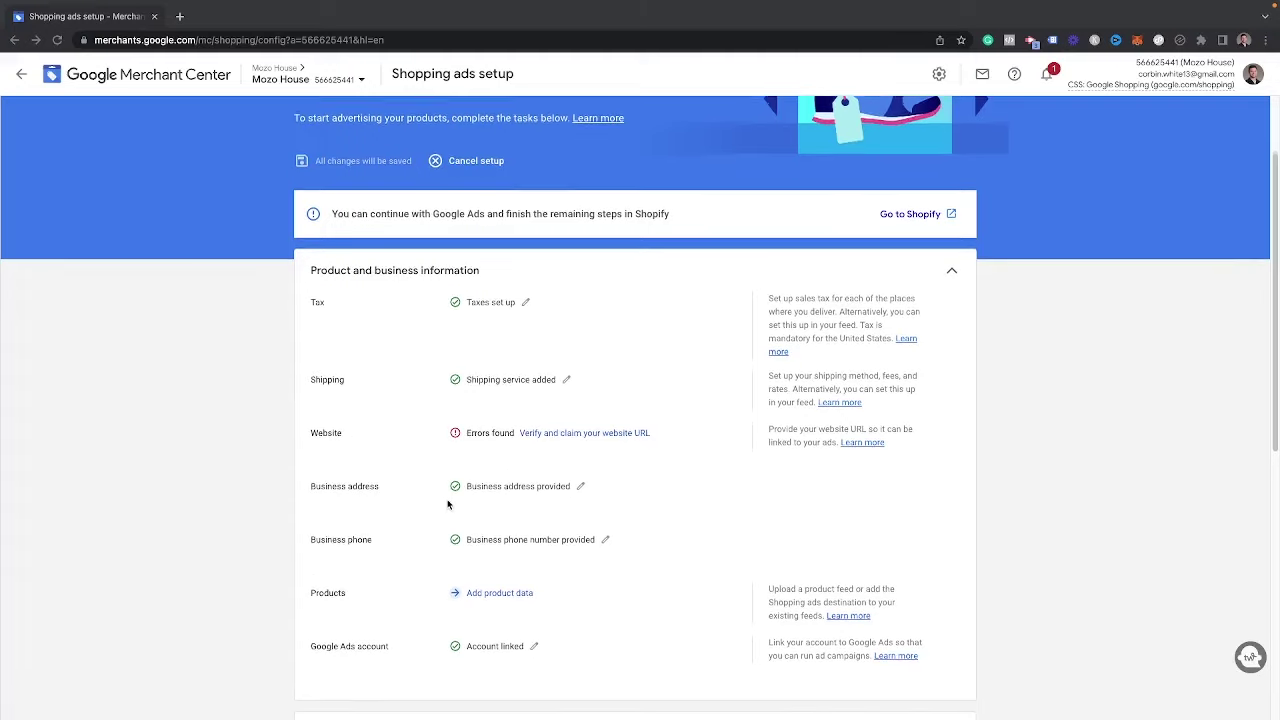
scroll(465, 474, down, 3)
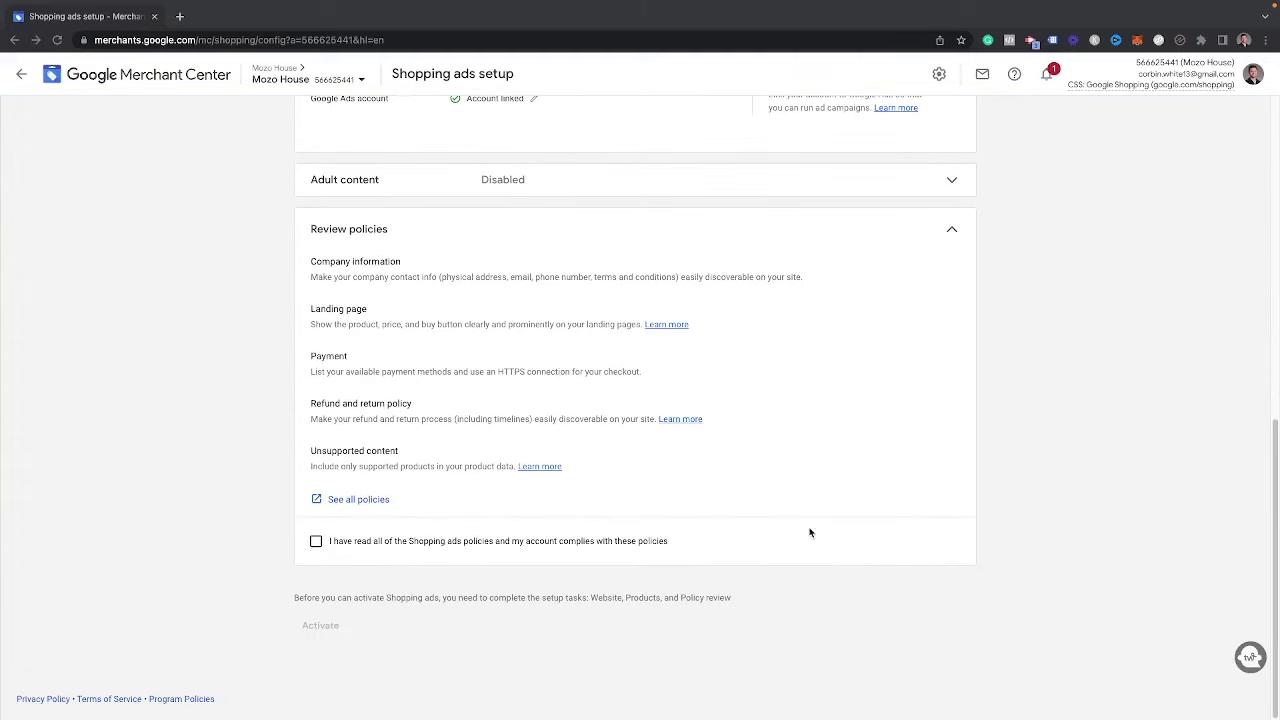
scroll(655, 532, up, 3)
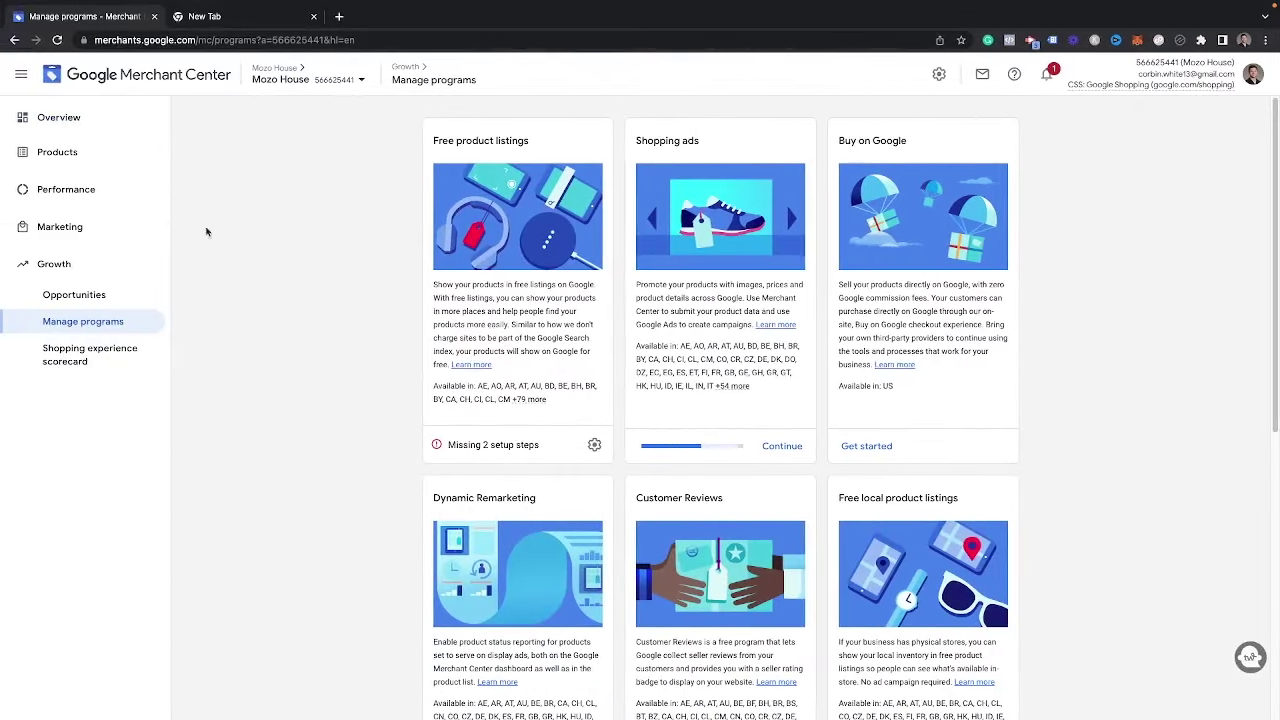
- Reopen the Shopping ads setup in progress and check its business information tasks and policy agreement
click(780, 446)
scroll(391, 334, down, 4)
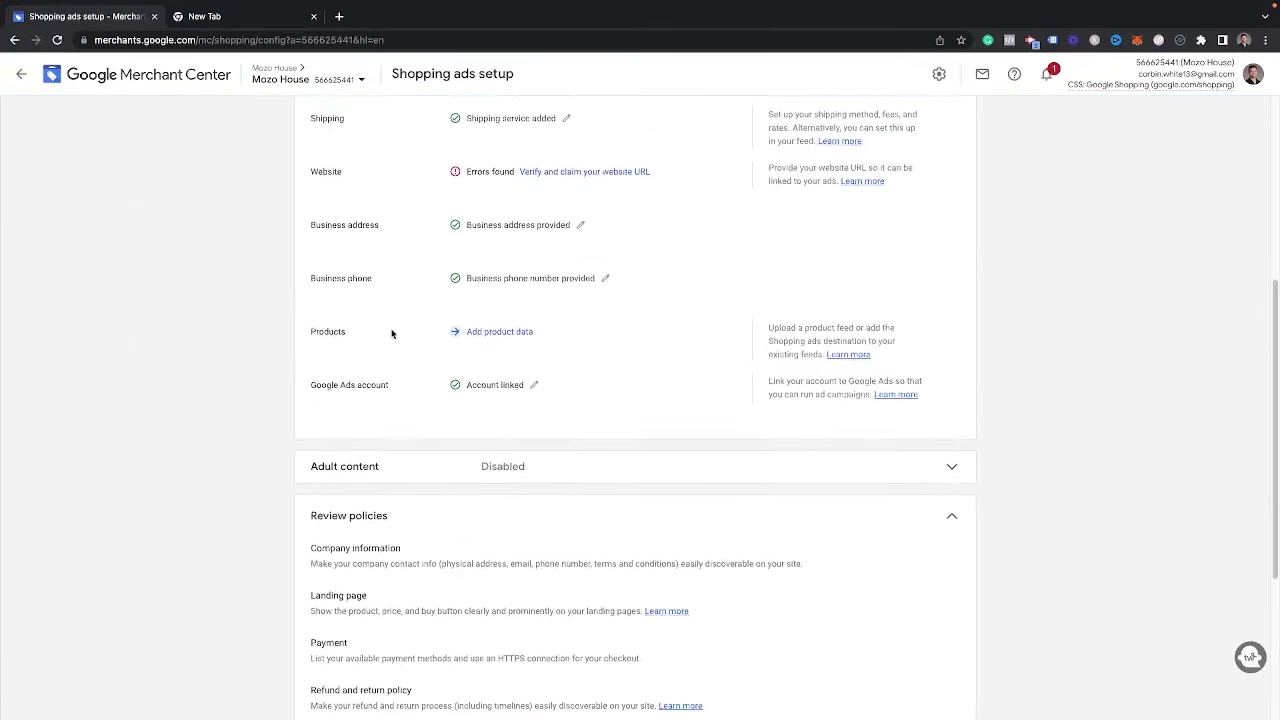
scroll(509, 283, up, 1)
scroll(589, 414, down, 4)
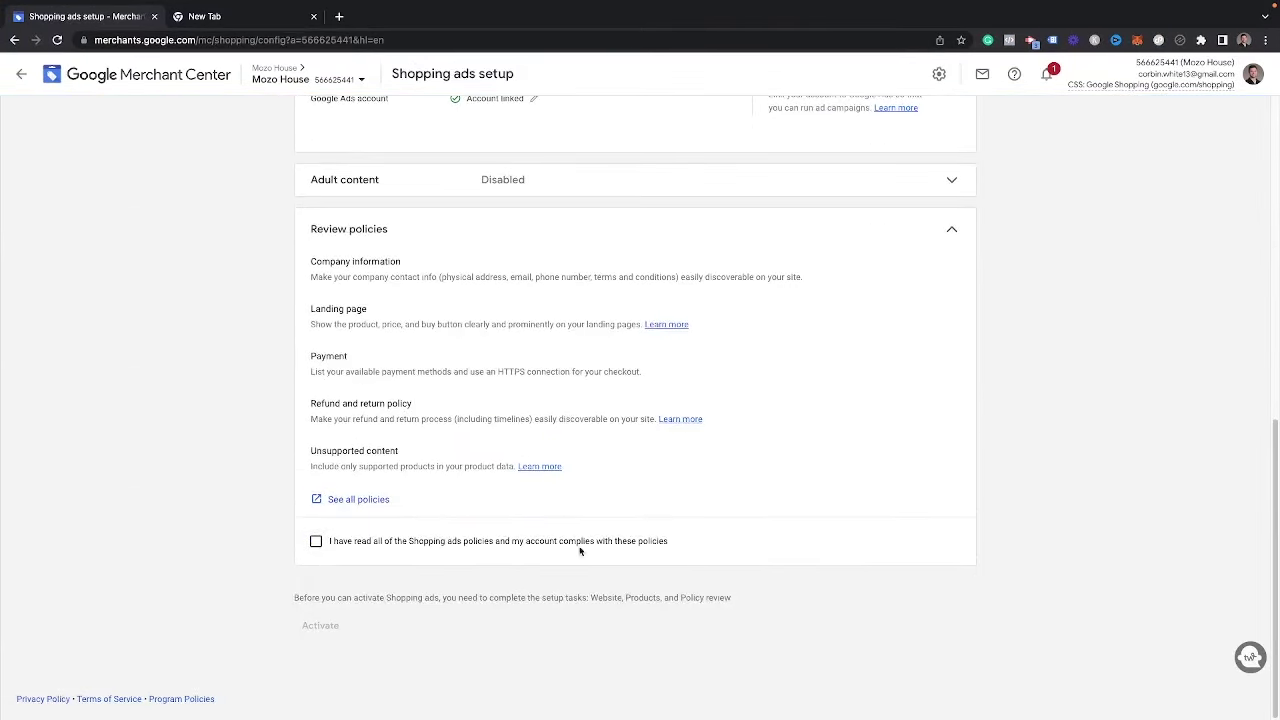
scroll(489, 409, up, 7)
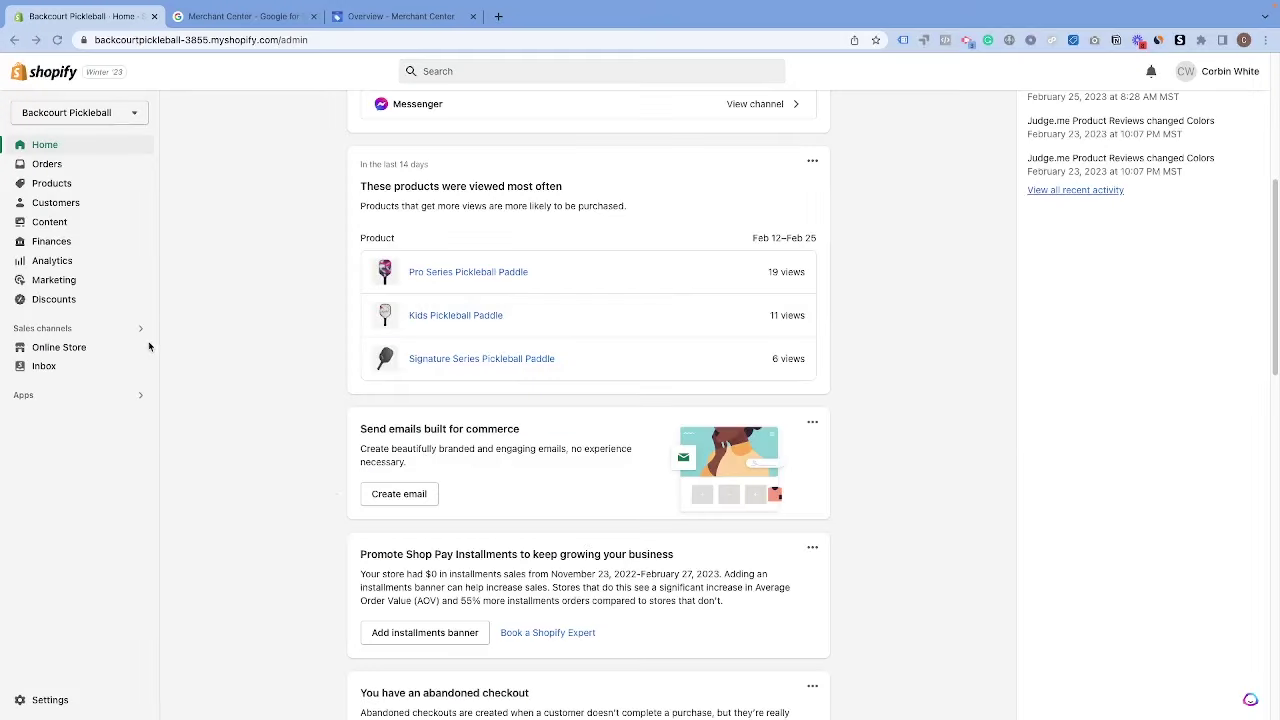
- From the sales channels of the Backcourt Pickleball Shopify admin, search the Shopify App Store for "google channel"
click(120, 336)
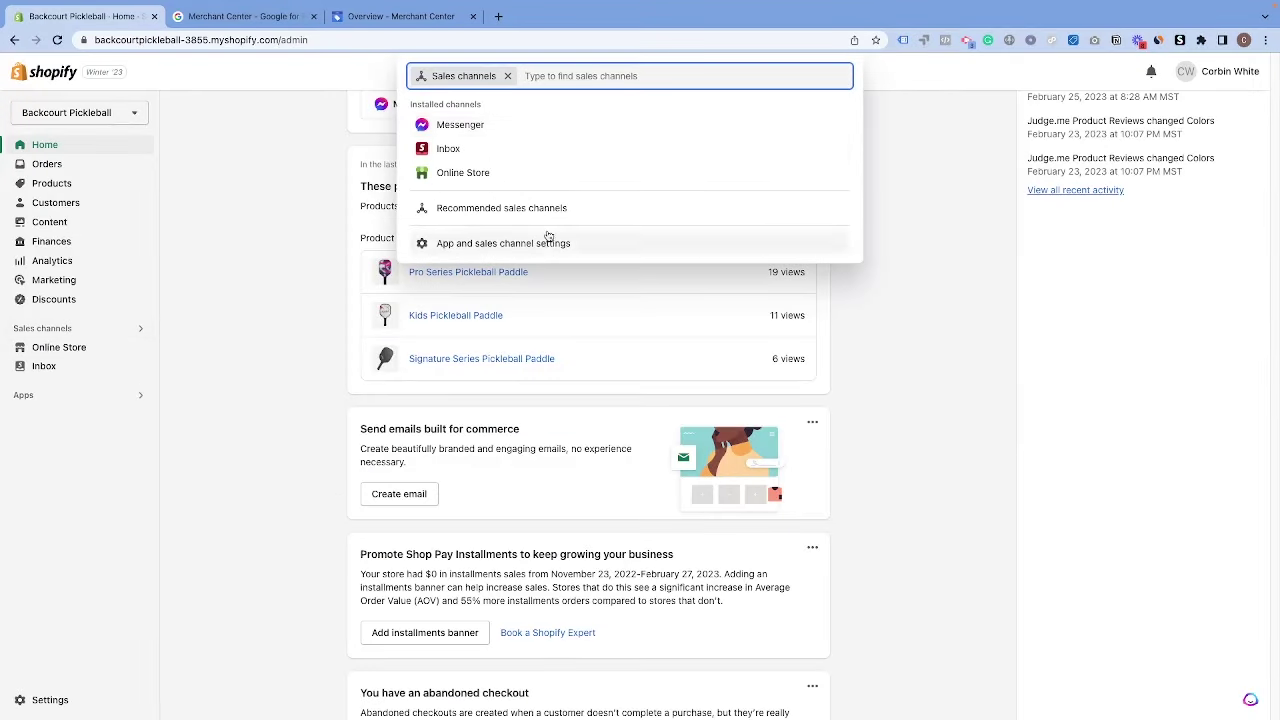
text(google sh)
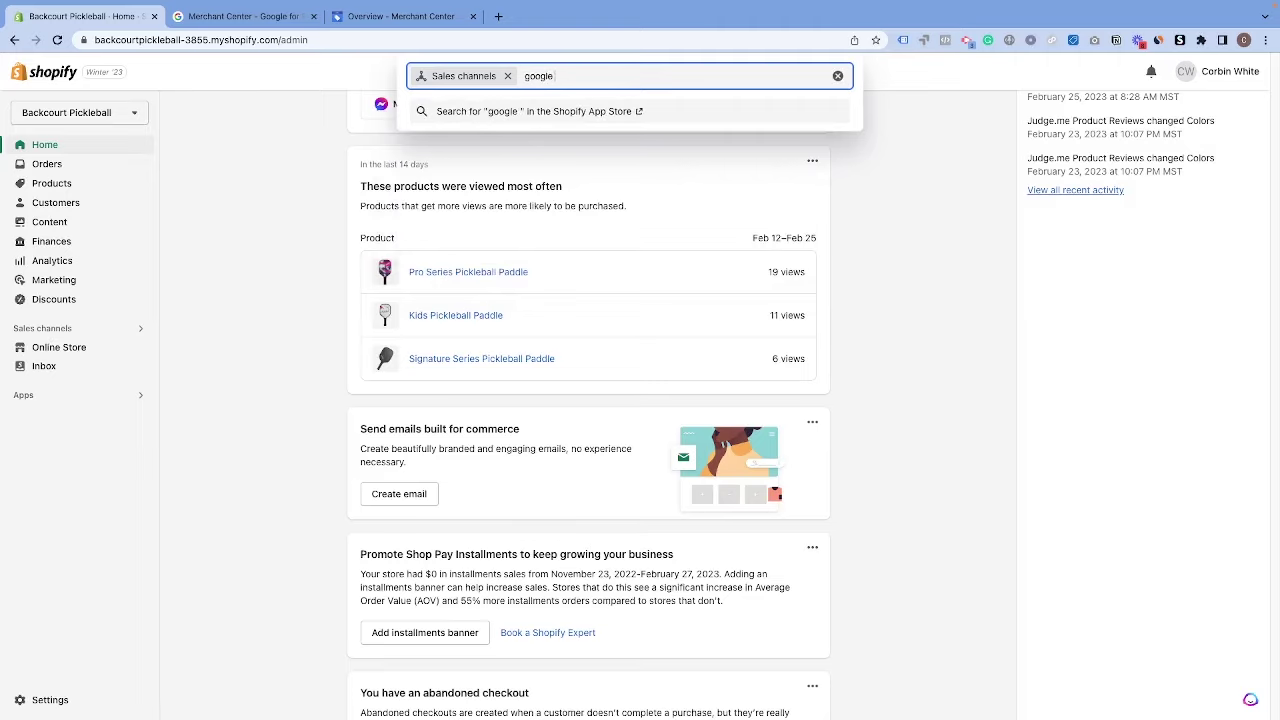
key(BackSpace)
key(BackSpace)
text(channel)
key(Return)
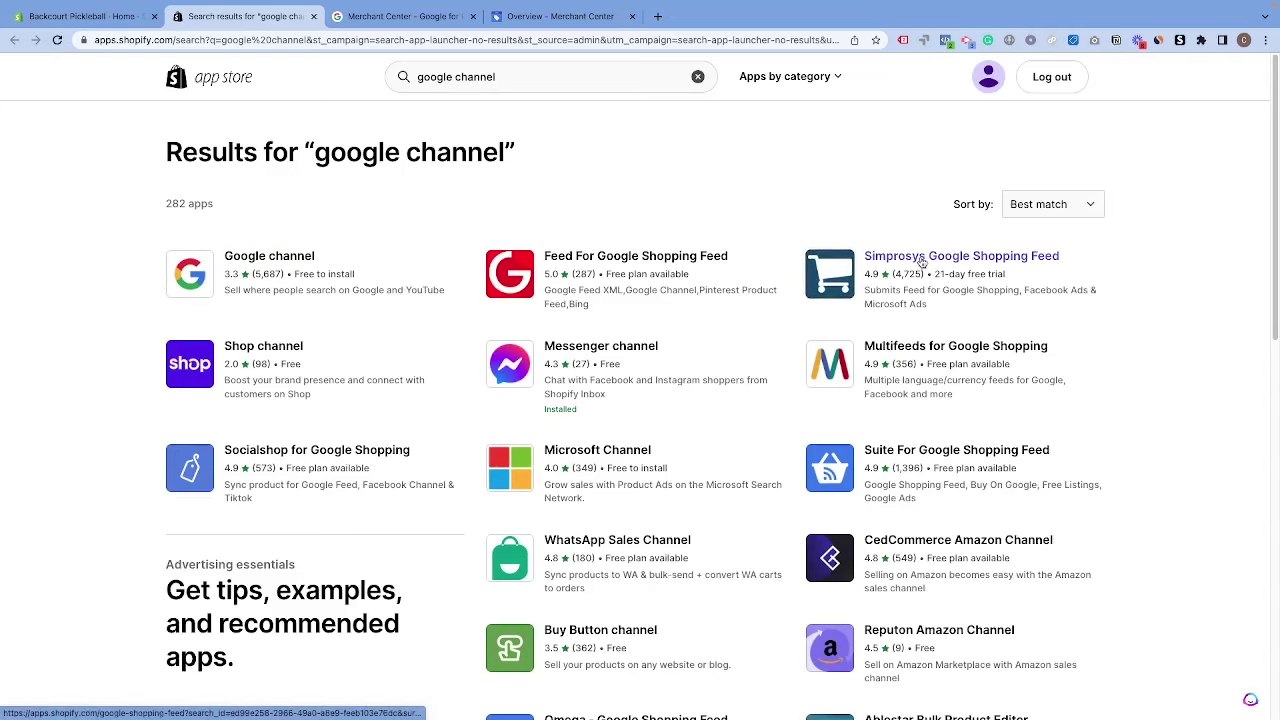
- Open the Google channel app listing and start adding the app to the Backcourt Pickleball store
click(180, 270)
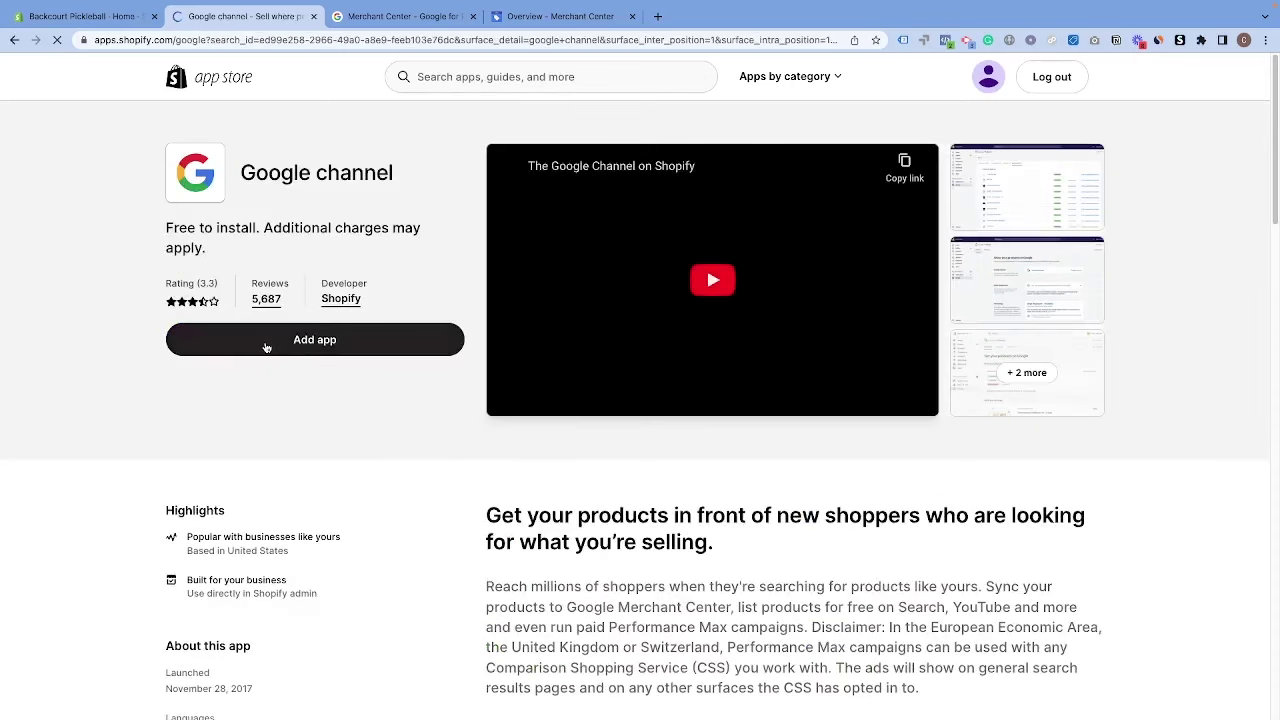
click(267, 346)
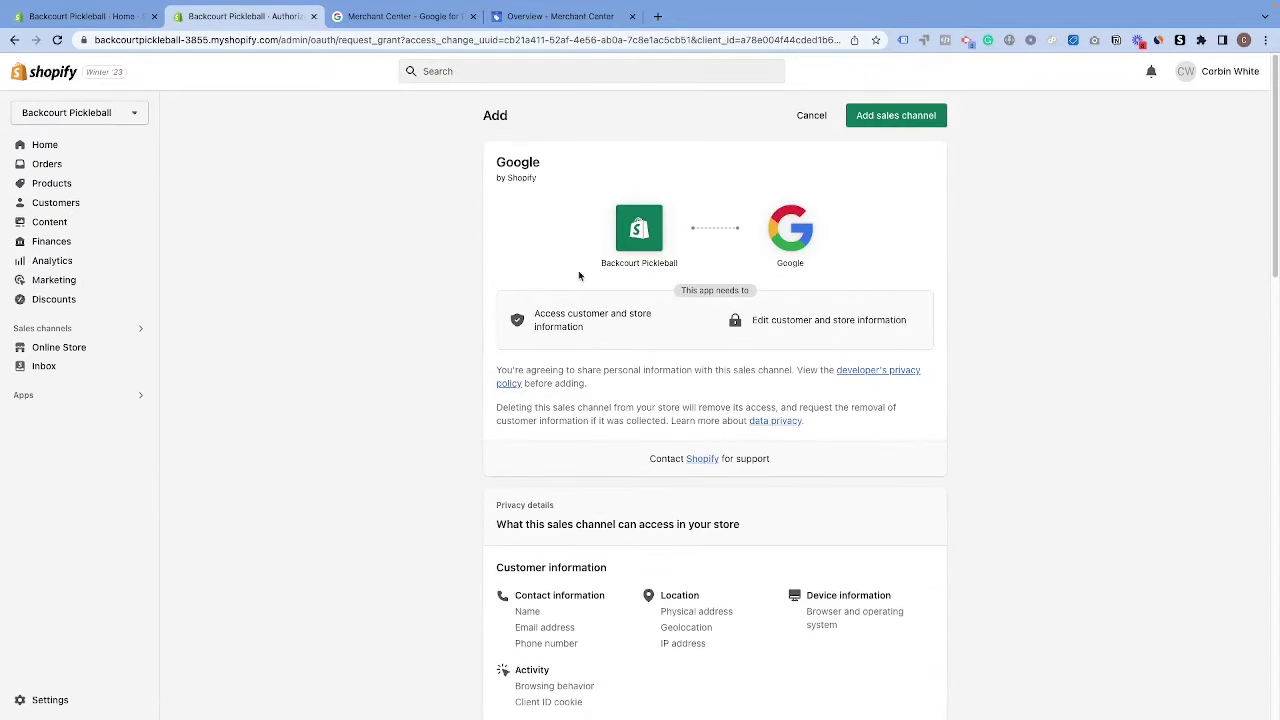
- Review the Google sales channel's privacy and permission details, add the channel to the store, and grant it access to the Google account
scroll(770, 240, down, 1)
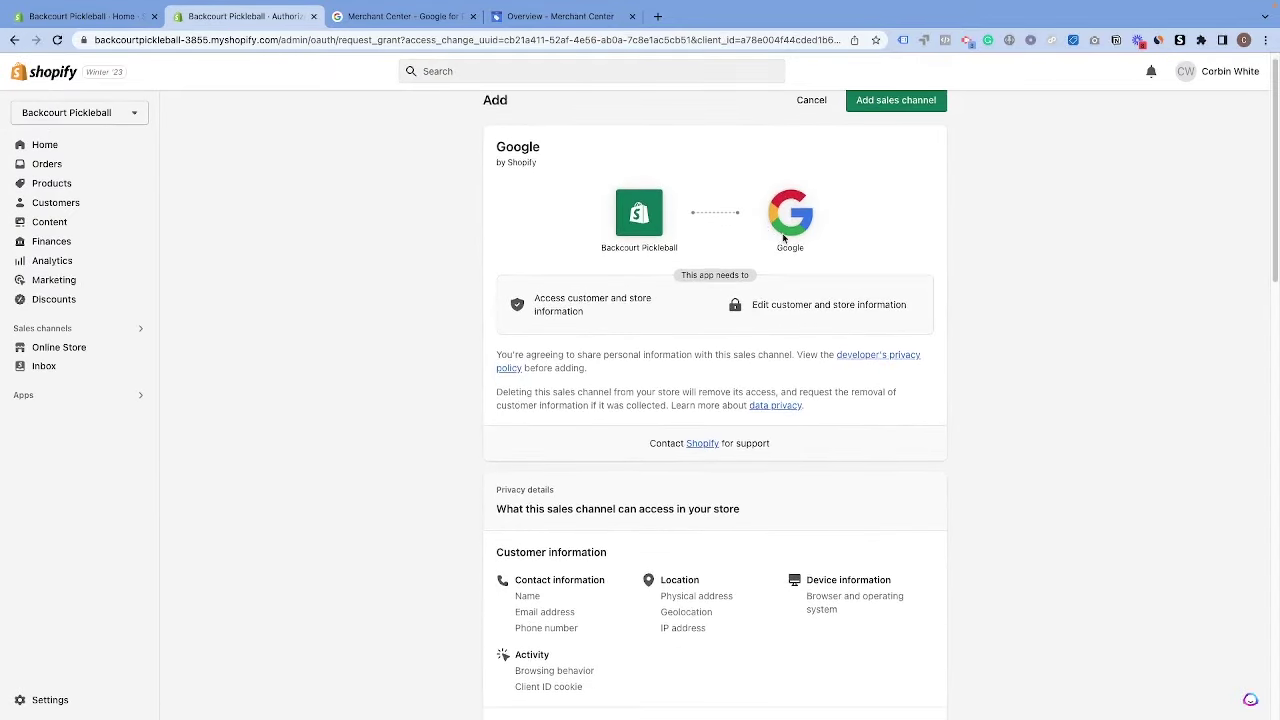
scroll(783, 238, down, 5)
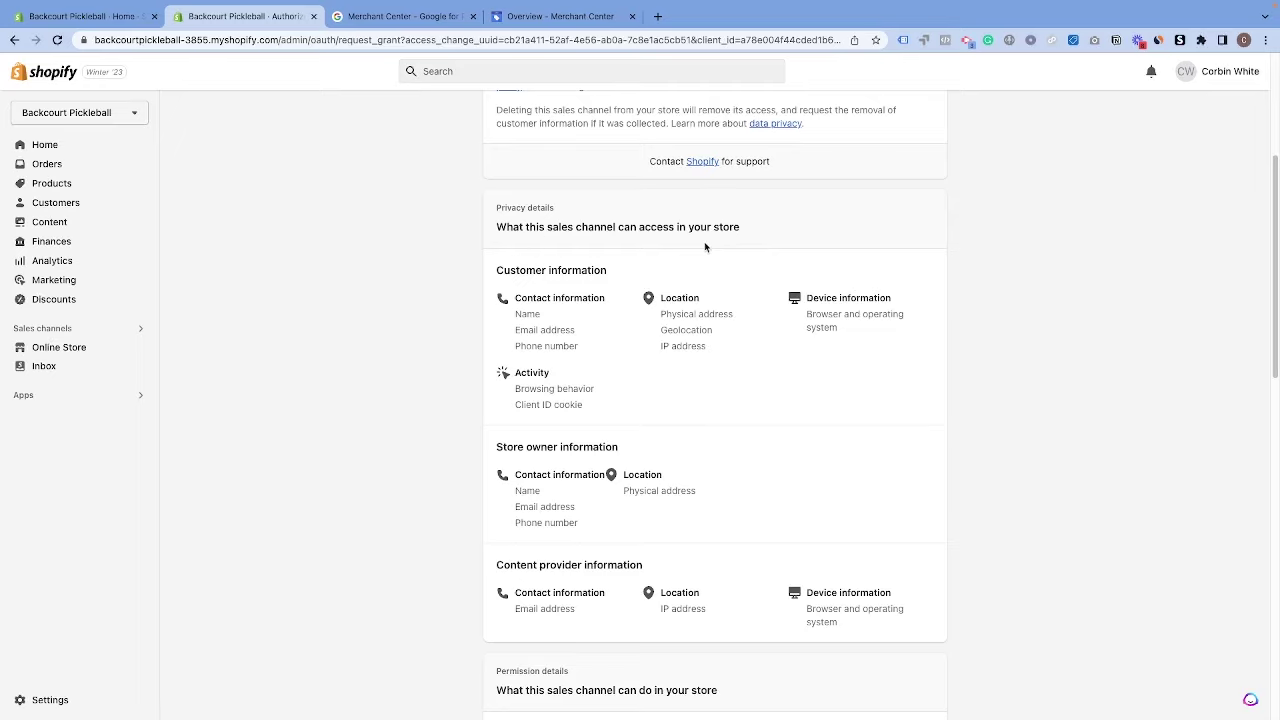
scroll(705, 247, up, 5)
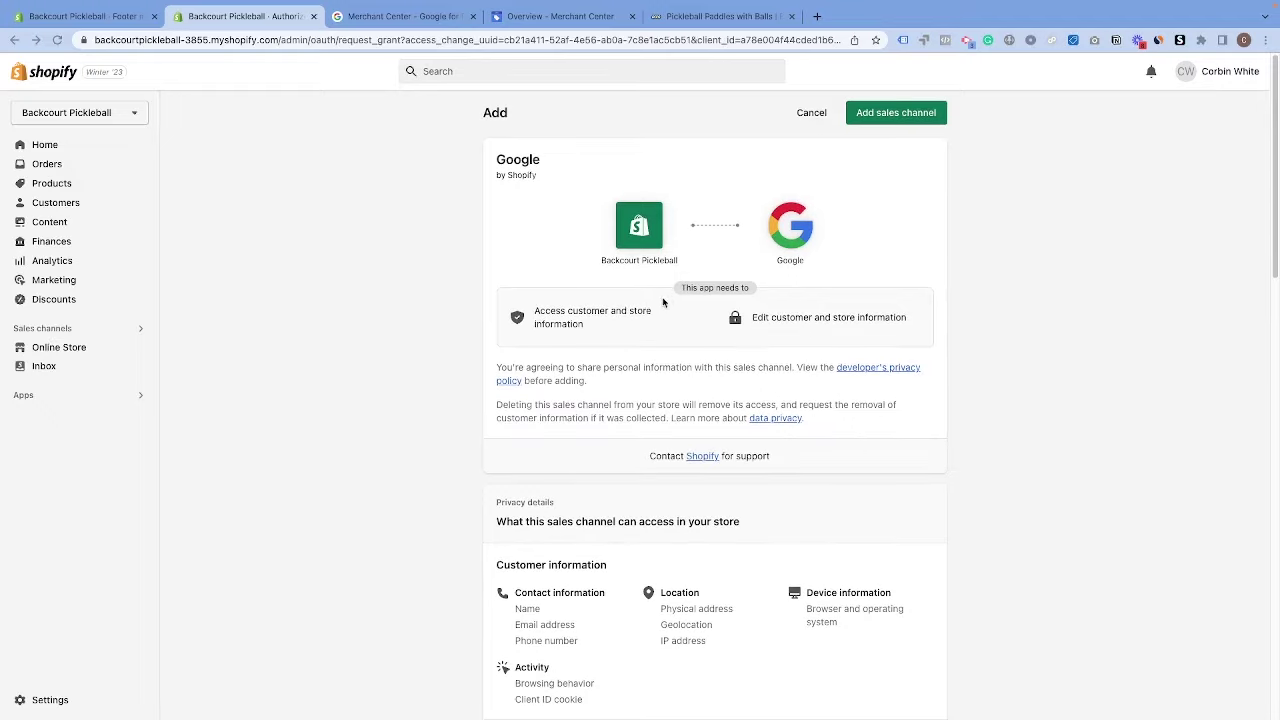
scroll(640, 300, down, 1)
scroll(640, 330, down, 10)
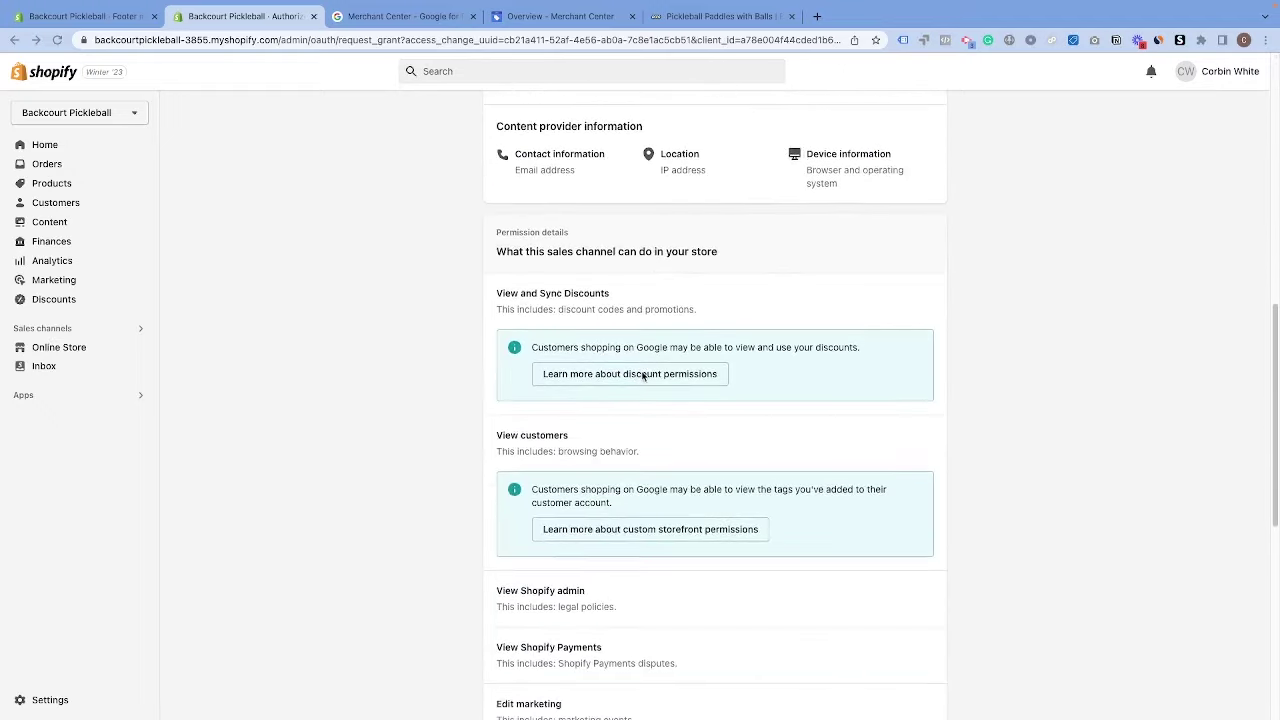
scroll(643, 375, up, 12)
click(877, 117)
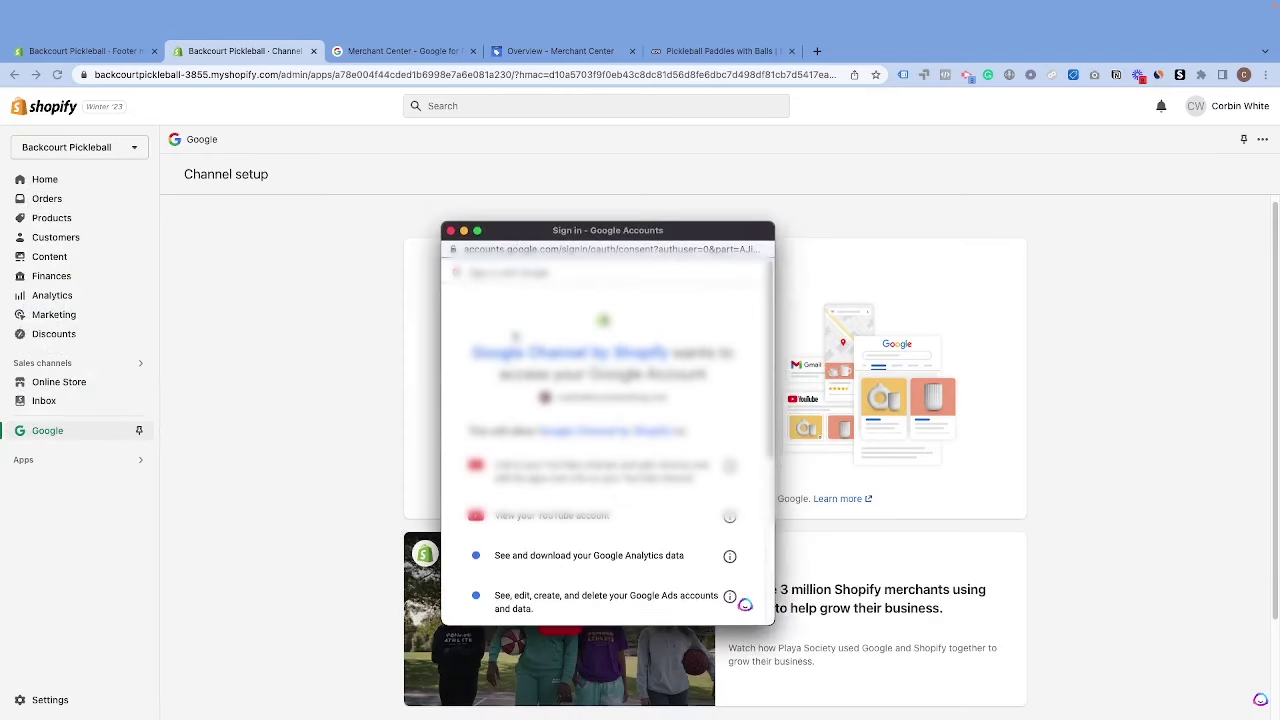
scroll(633, 559, down, 6)
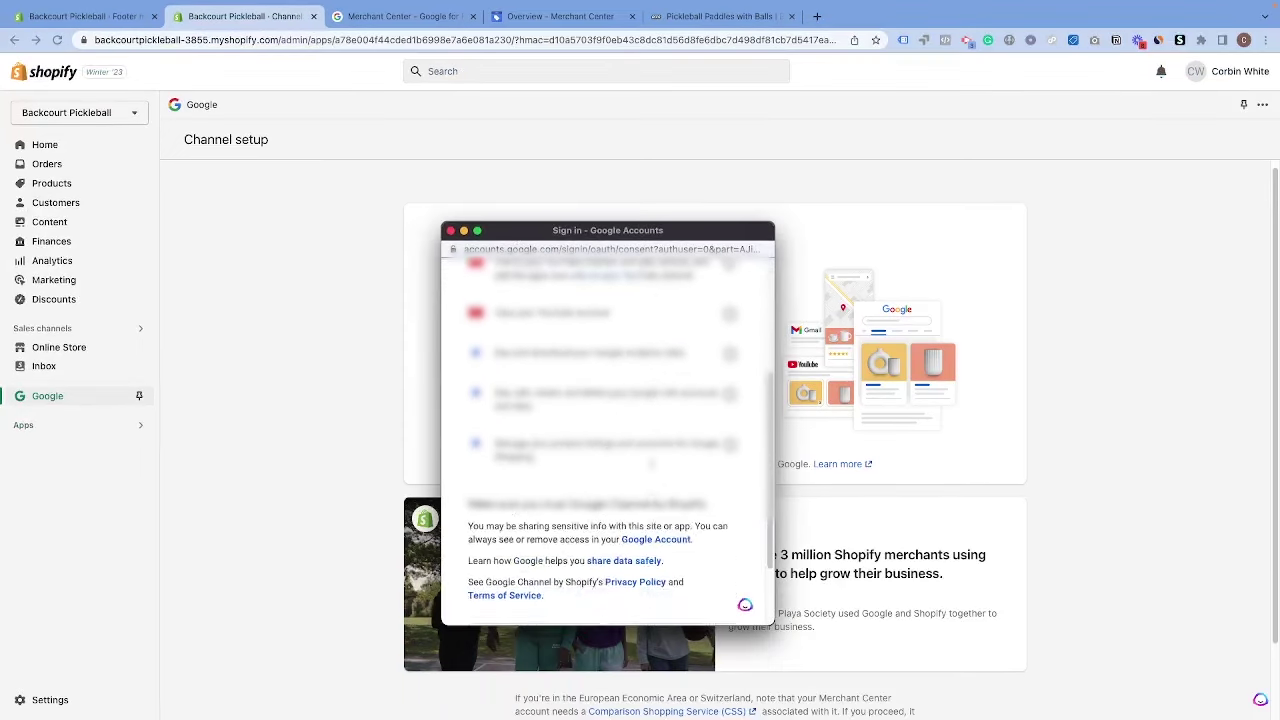
click(664, 540)
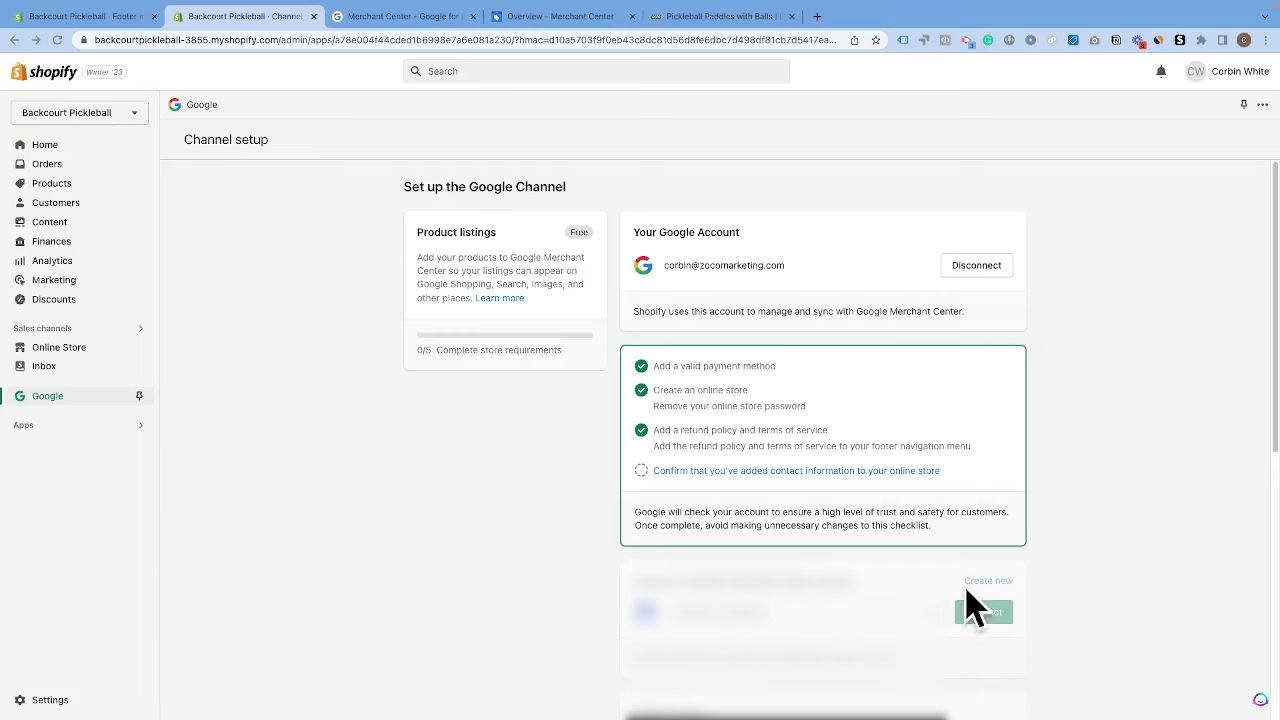
- Check the contact details in the storefront footer and confirm that contact information has been added to the online store
scroll(758, 372, down, 1)
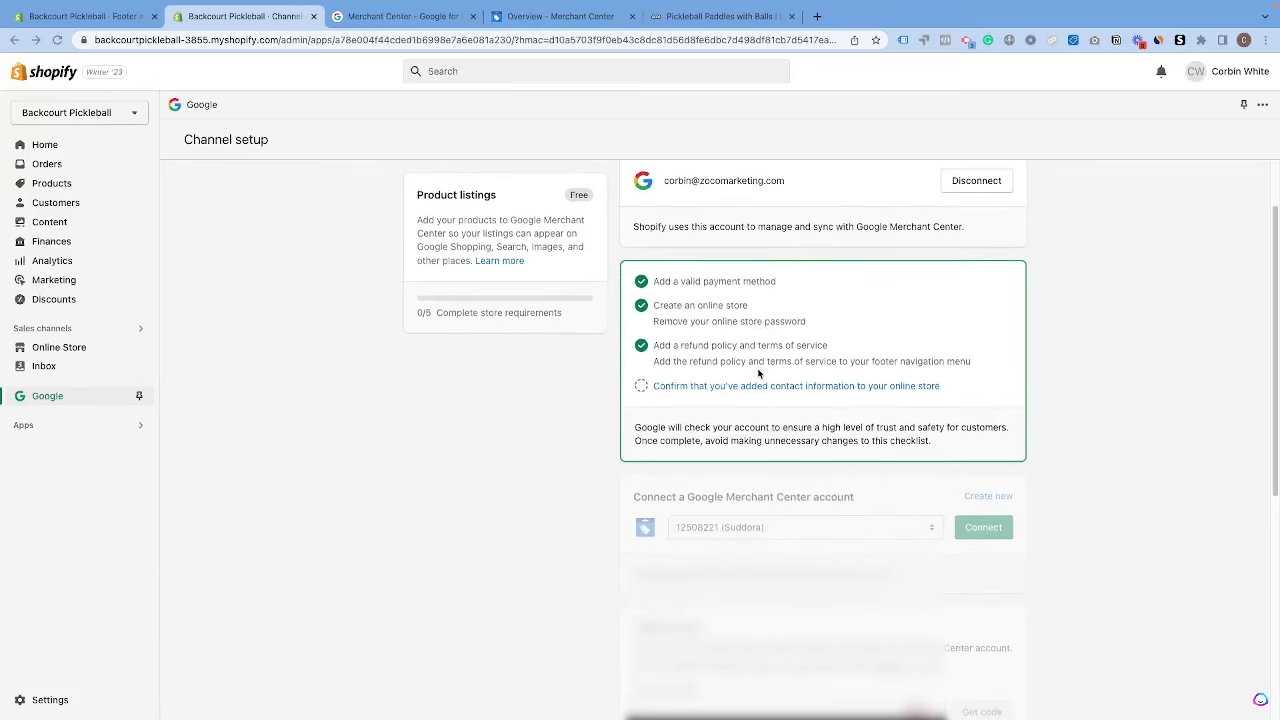
click(698, 367)
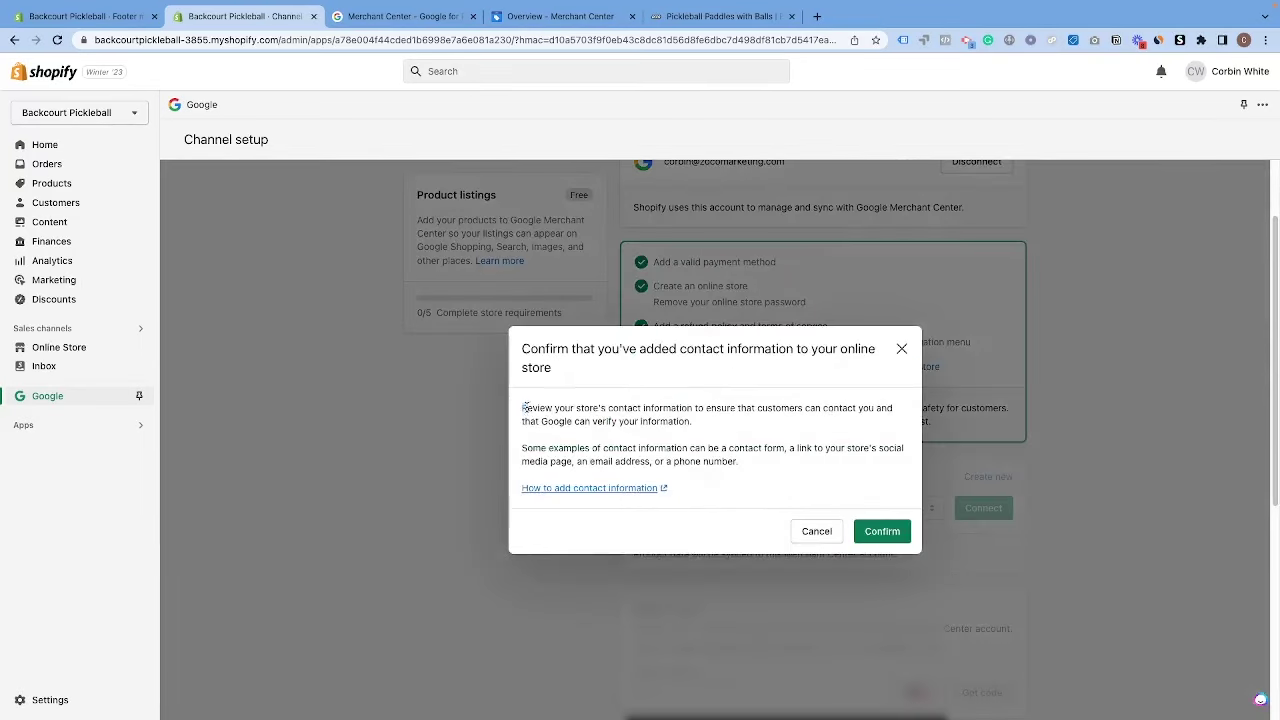
drag(523, 408, 808, 448)
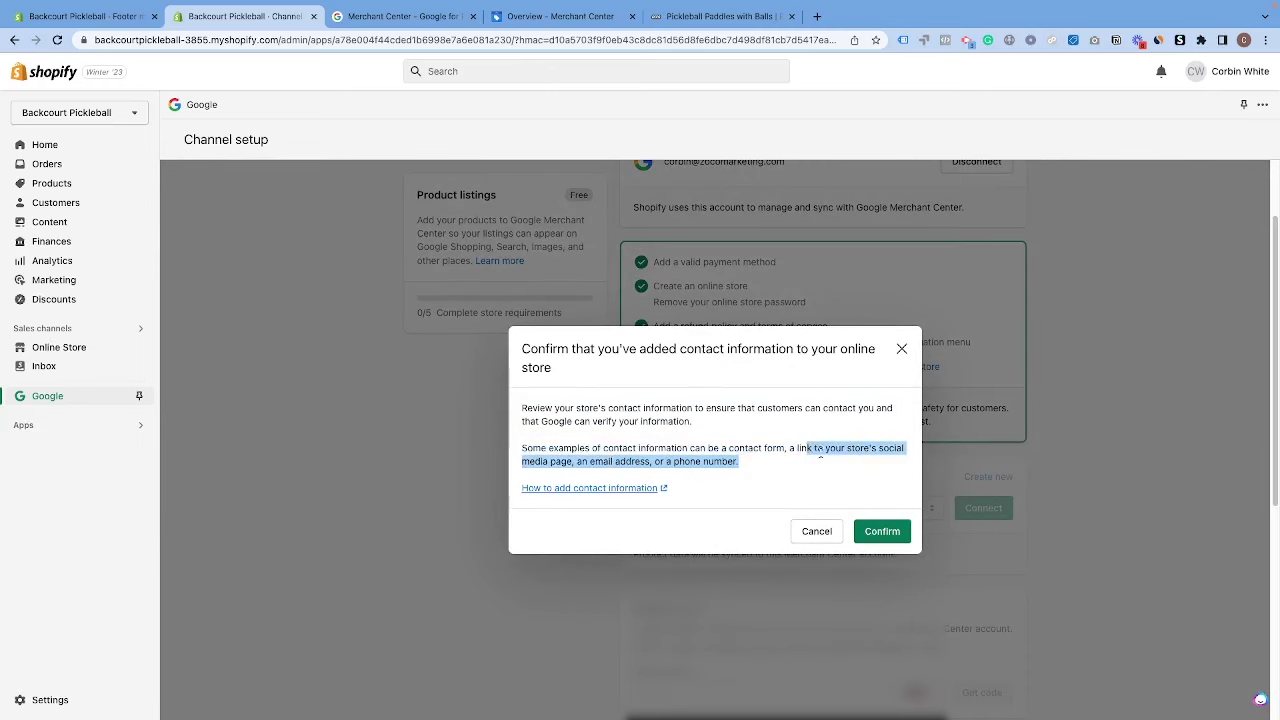
click(720, 16)
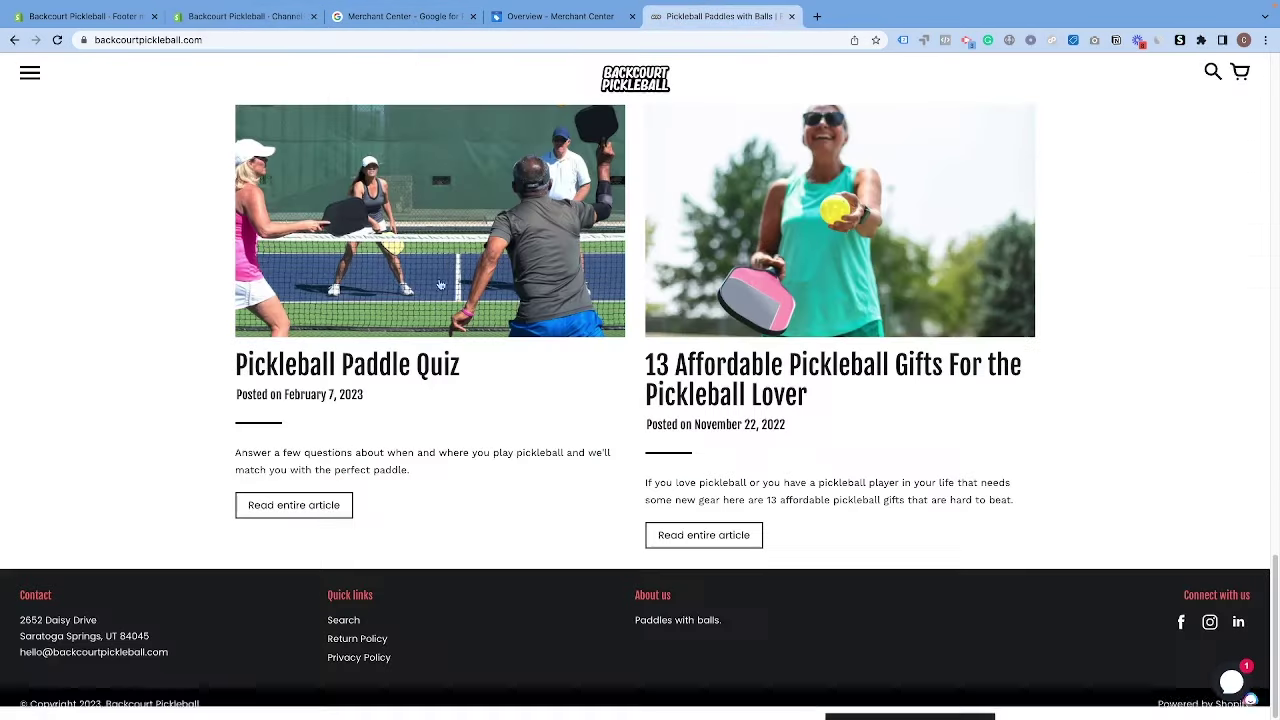
drag(12, 620, 359, 652)
click(490, 654)
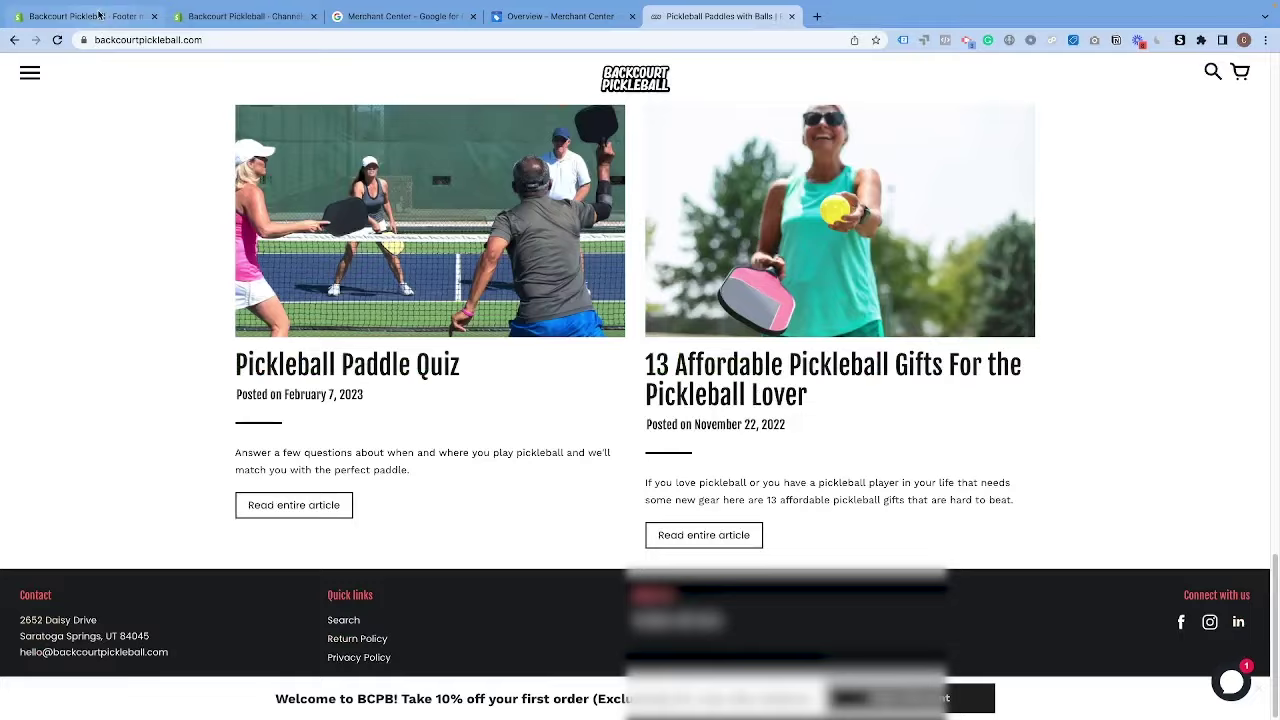
click(101, 17)
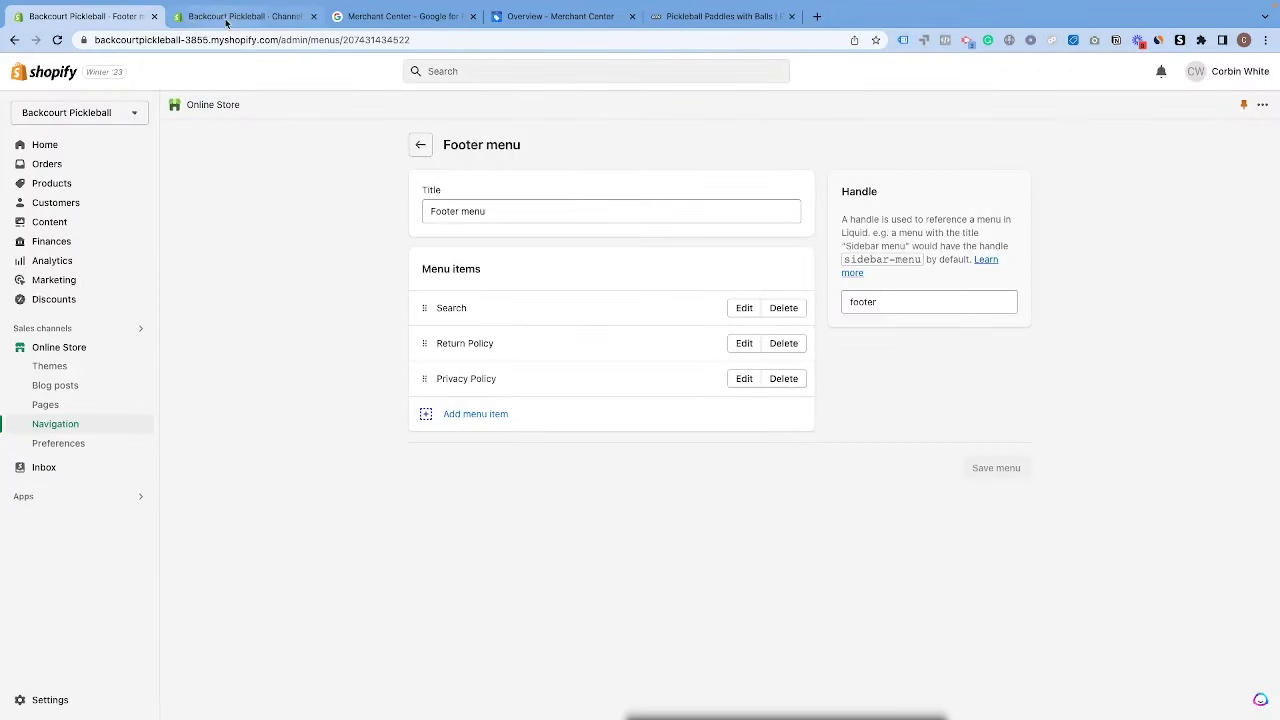
click(233, 17)
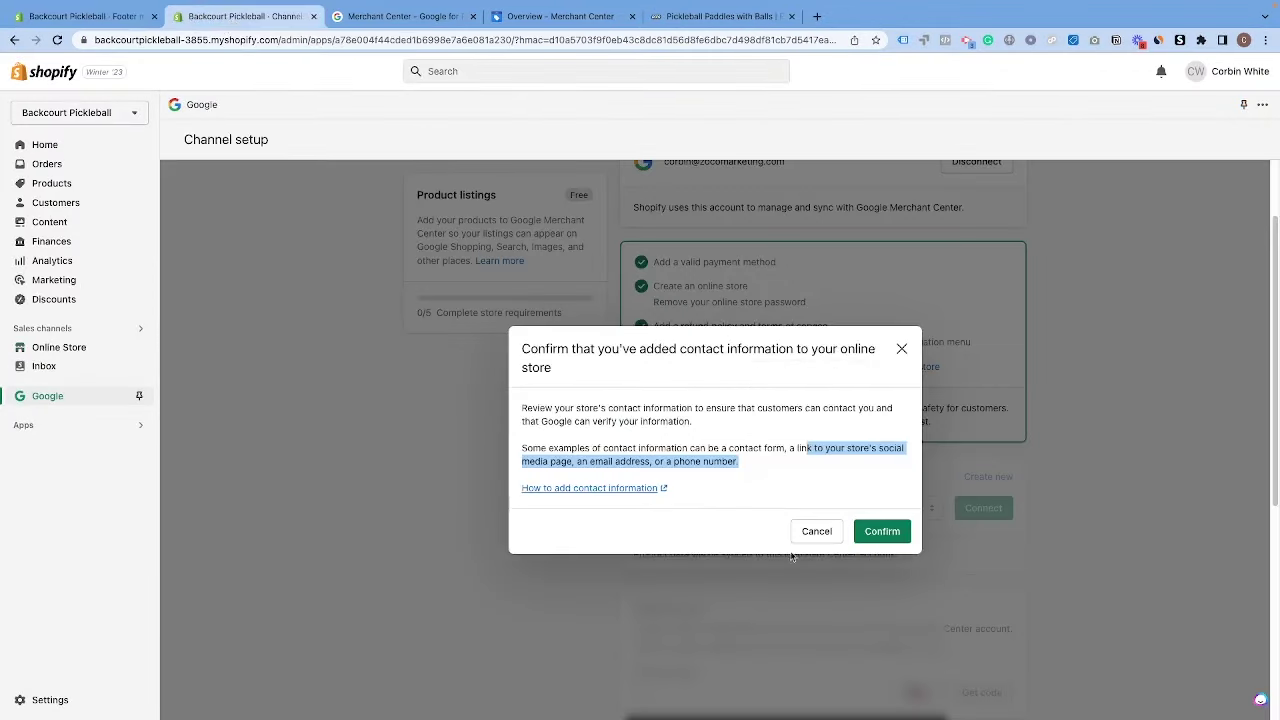
click(882, 532)
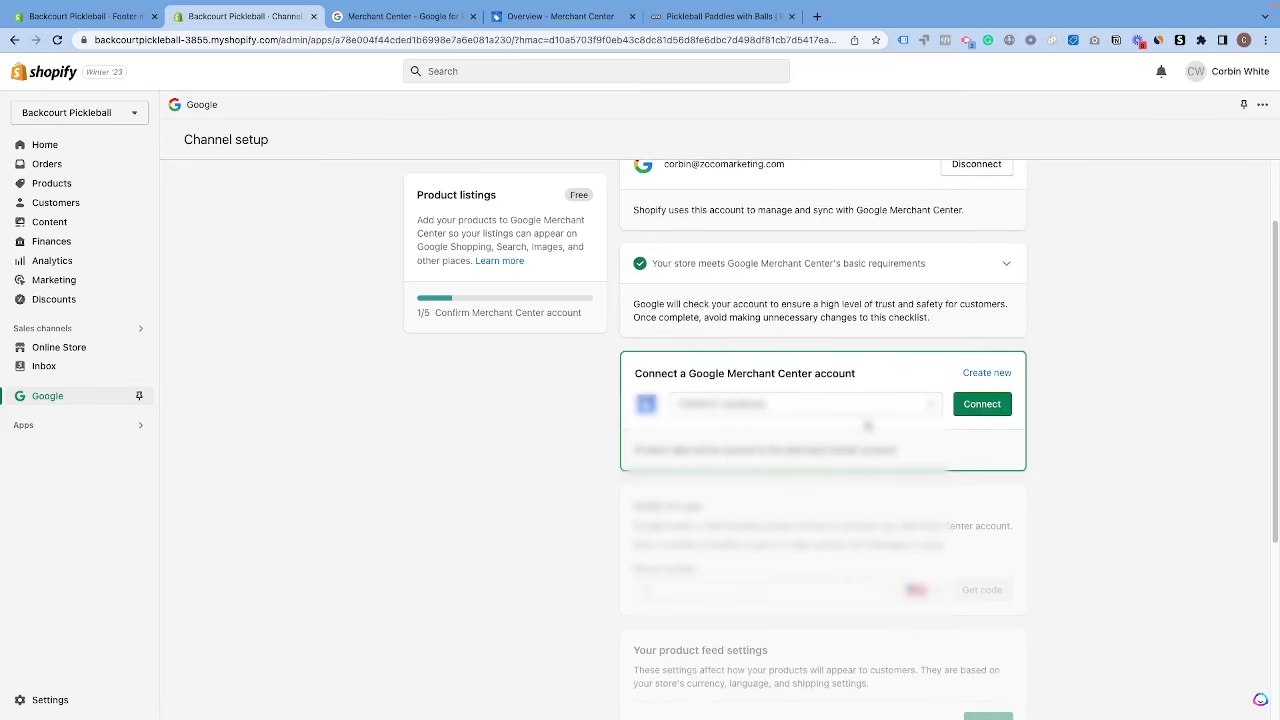
- Connect the Backcourt Pickleball Google Merchant Center account to the channel
click(930, 403)
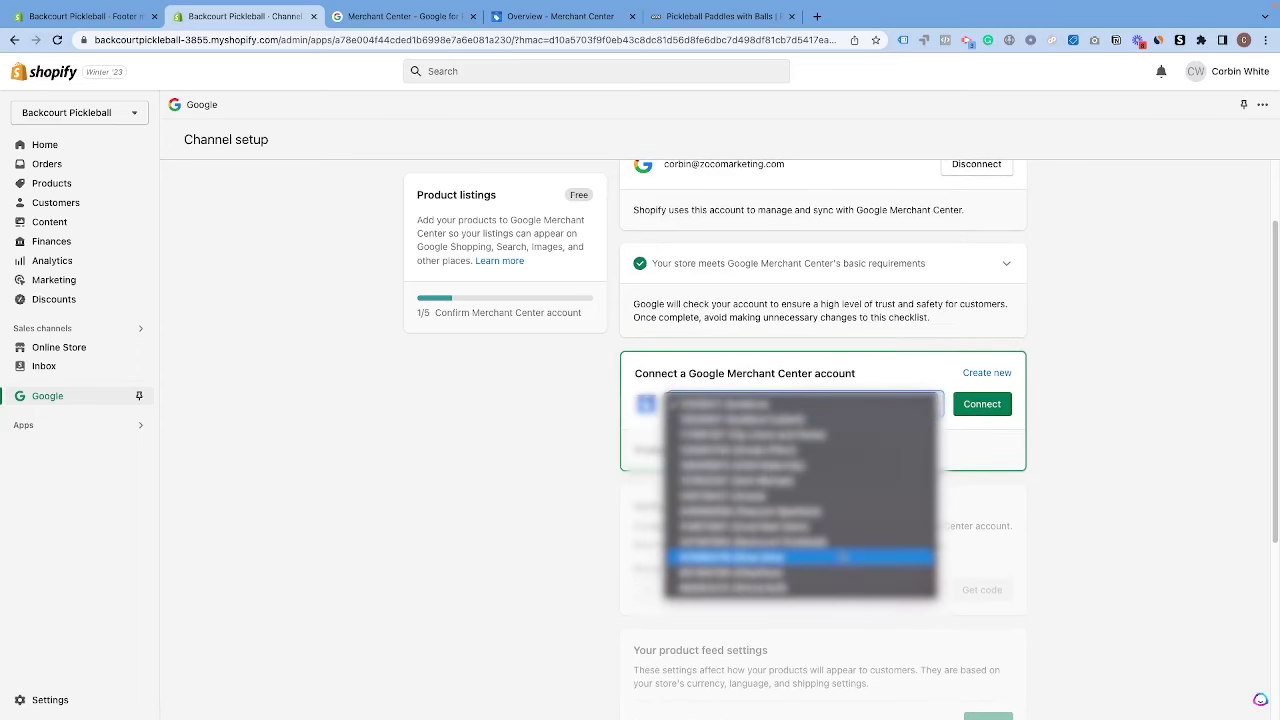
click(840, 543)
scroll(792, 484, down, 2)
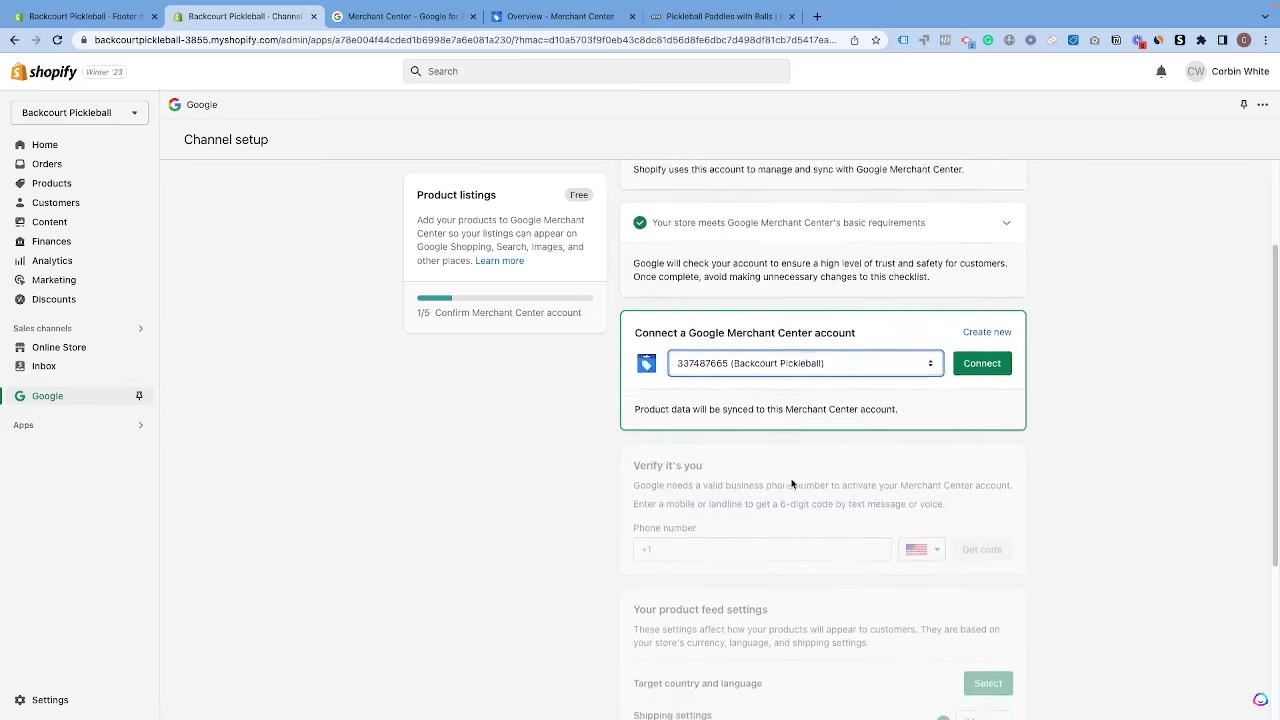
click(983, 302)
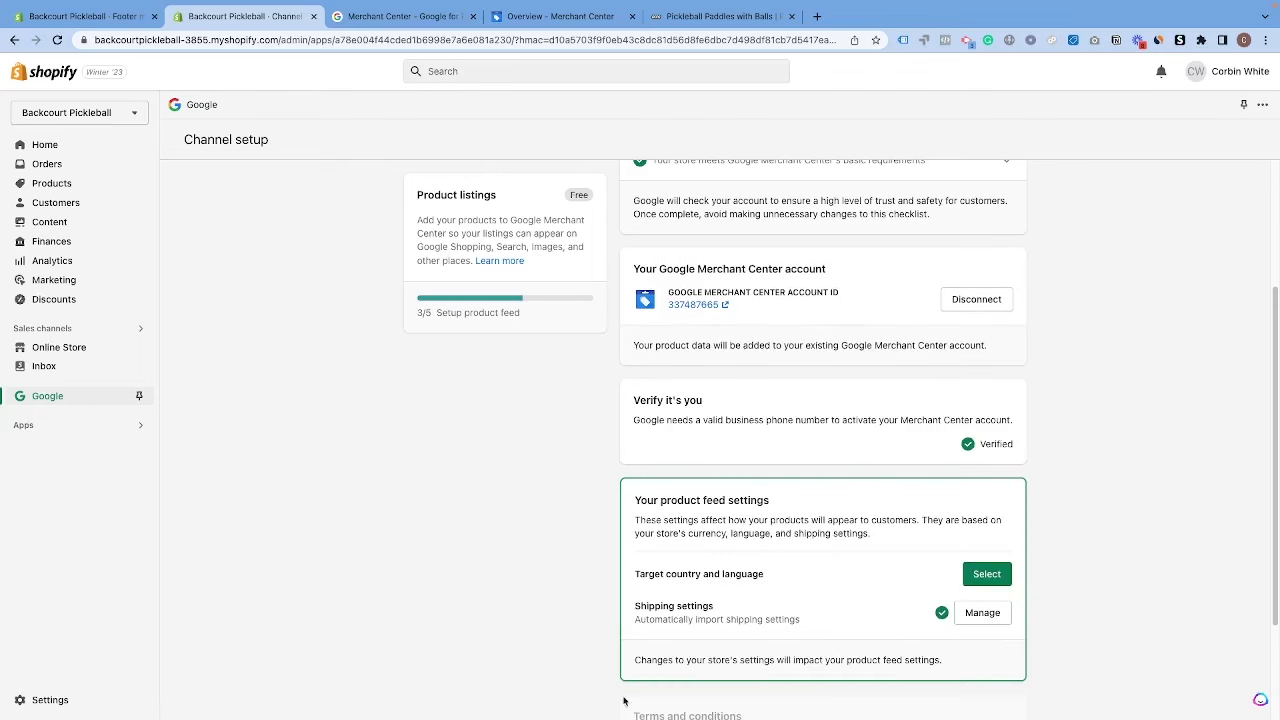
- Set the product feed's target country to United States and target language to English, and save the settings
scroll(760, 575, down, 1)
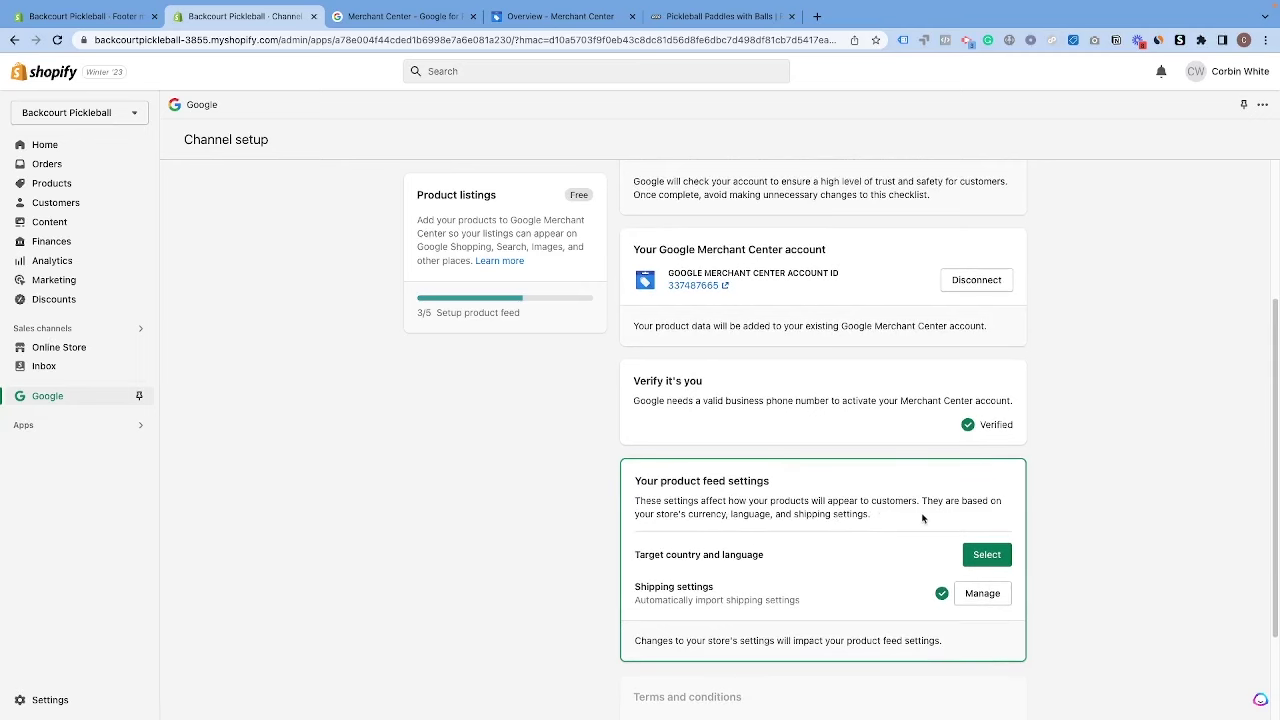
scroll(922, 518, down, 2)
click(986, 422)
click(774, 428)
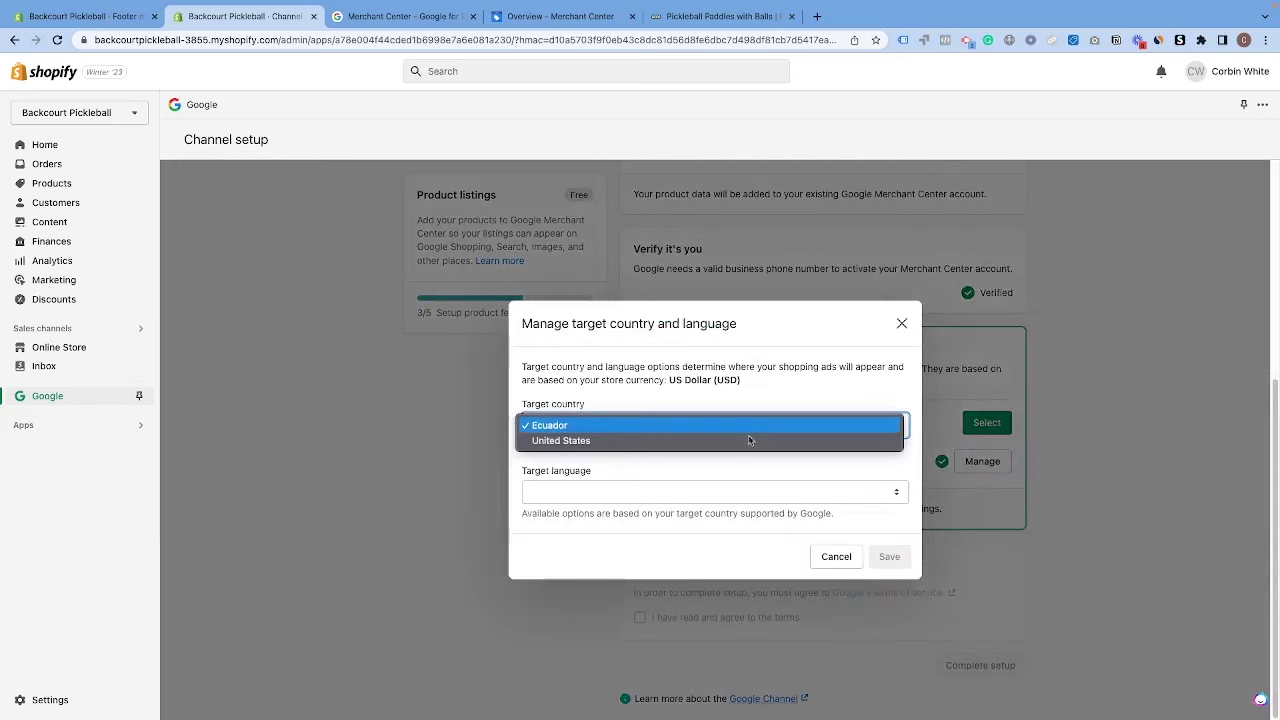
click(700, 440)
click(686, 491)
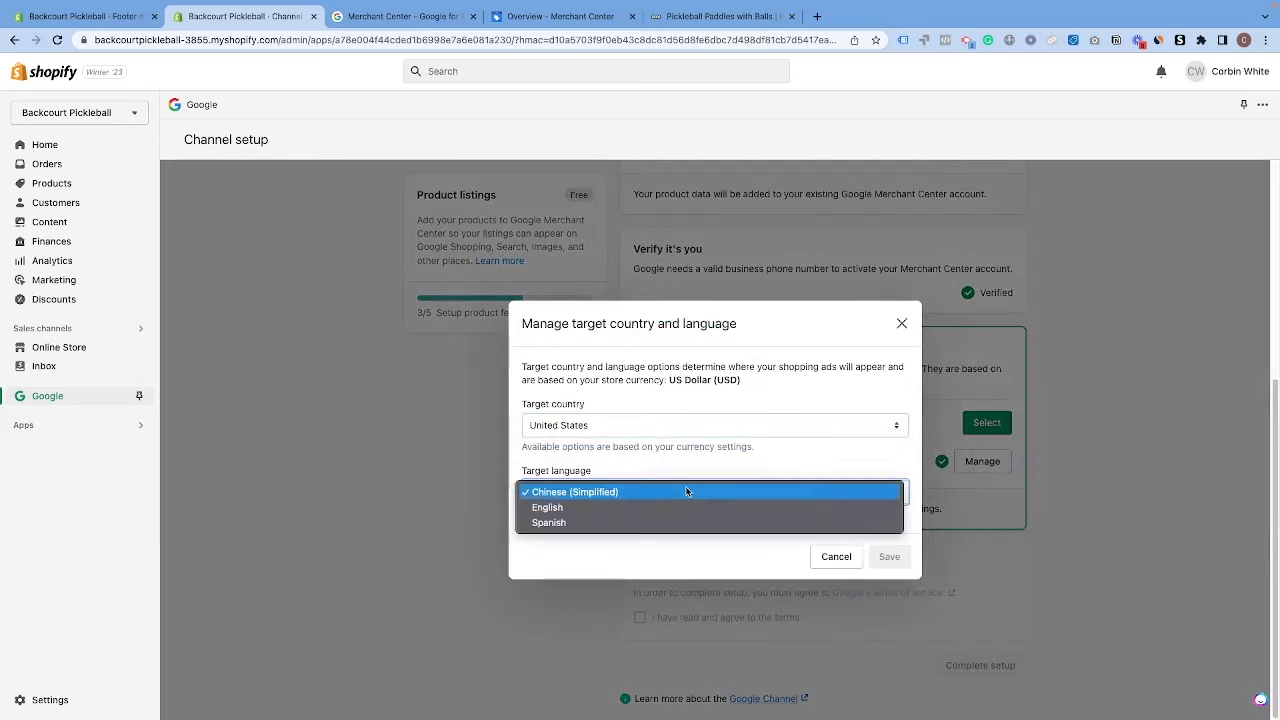
click(596, 510)
click(886, 560)
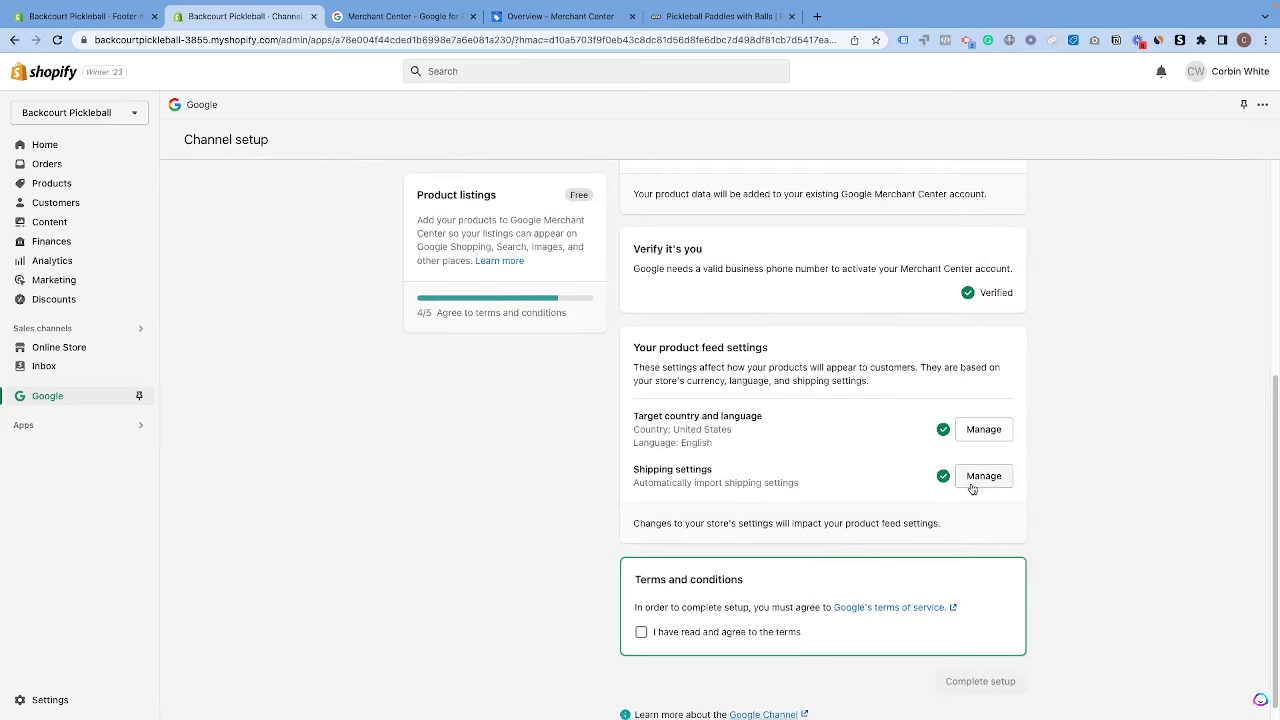
- Check the automatic shipping import setting, agree to Google's terms of service, and complete the channel setup
click(974, 486)
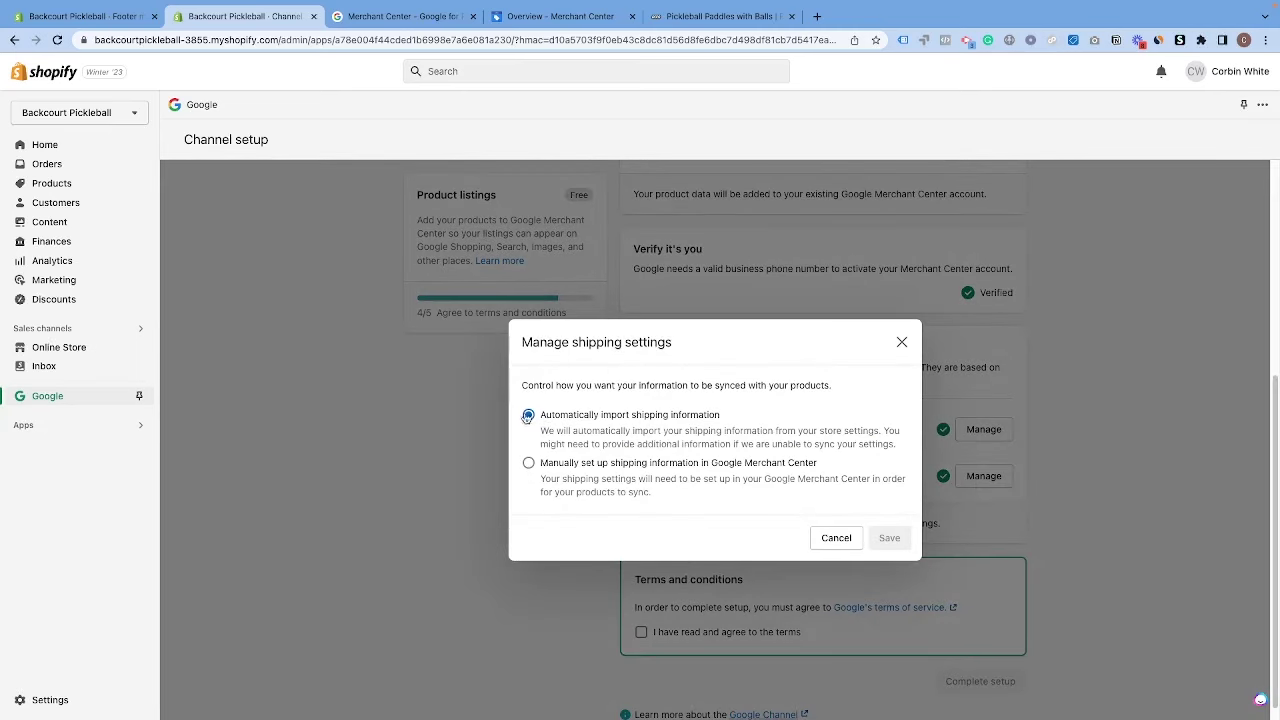
click(901, 342)
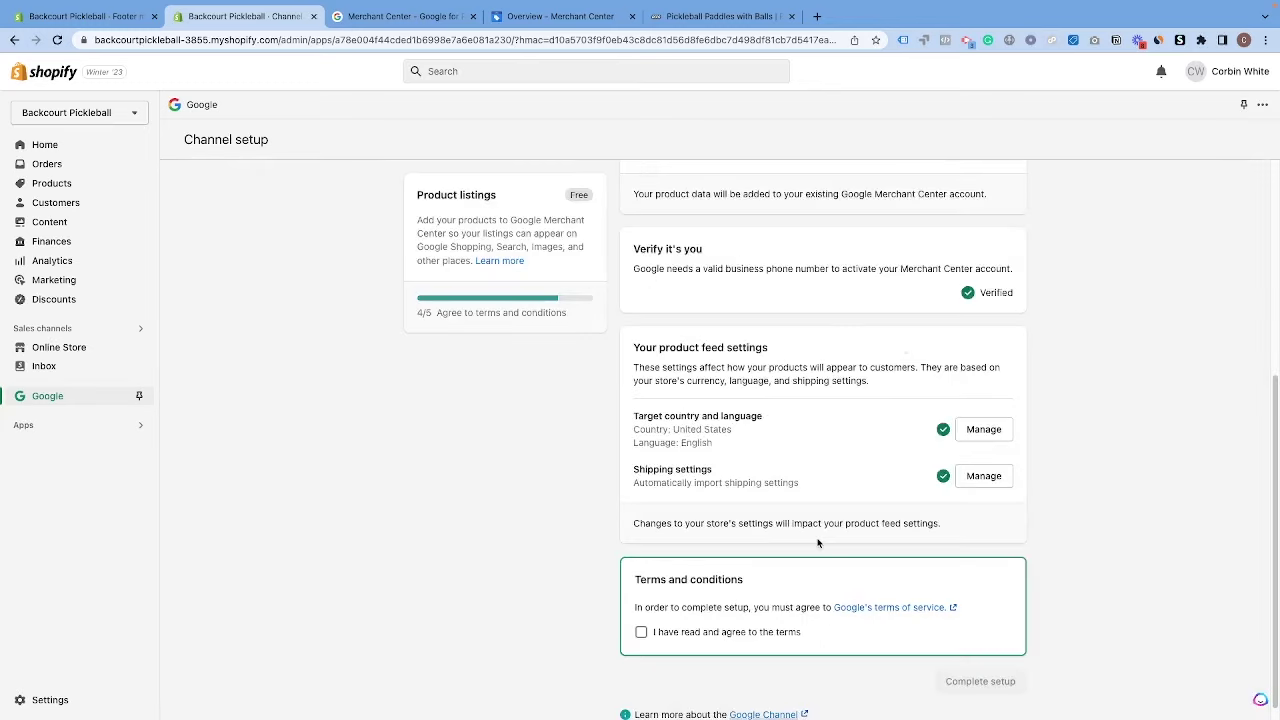
scroll(780, 560, down, 1)
click(641, 617)
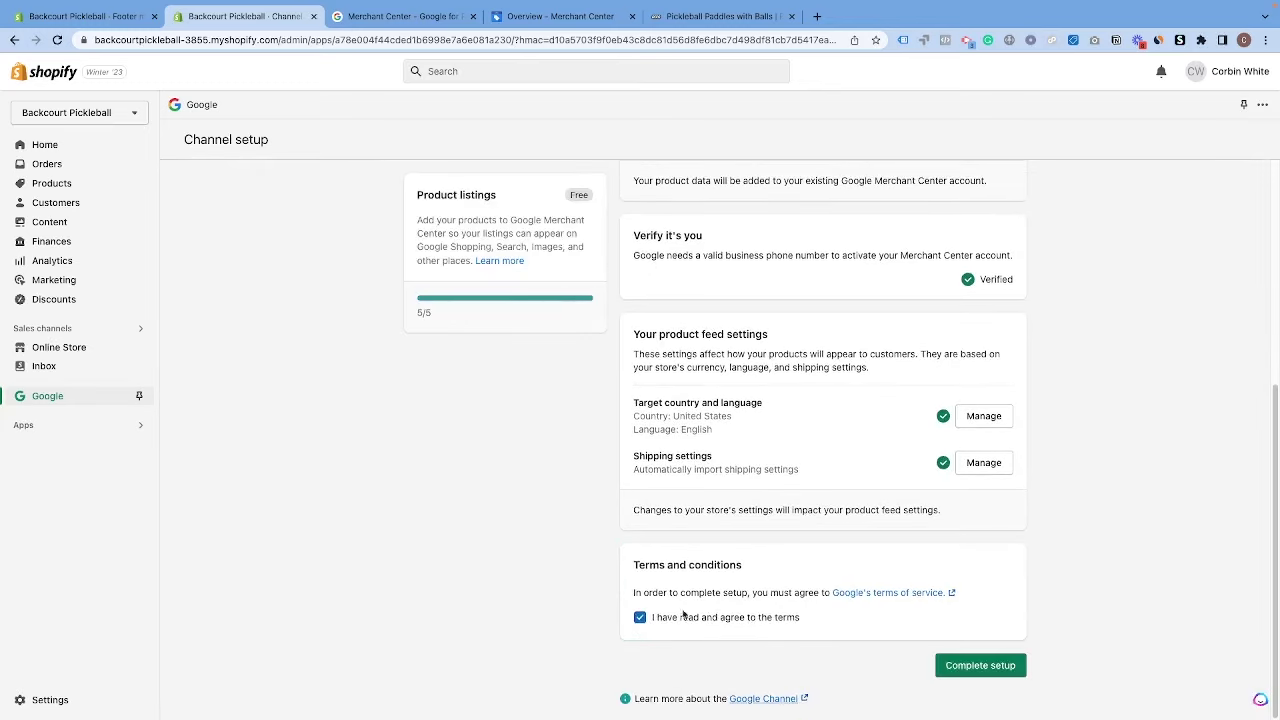
click(990, 666)
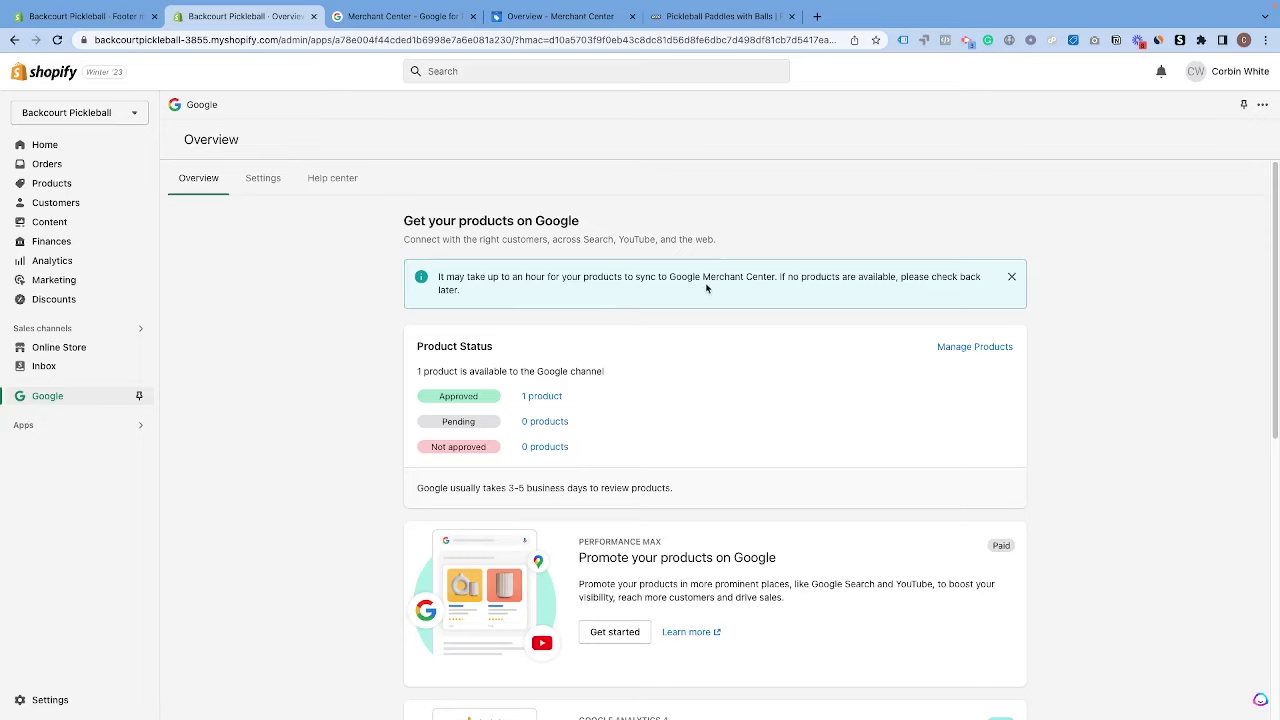
- Look over the channel overview, then exclude Die-Cut Stickers and Franklin X-40 Outdoor Balls from Google in the product manager and save
scroll(734, 357, down, 3)
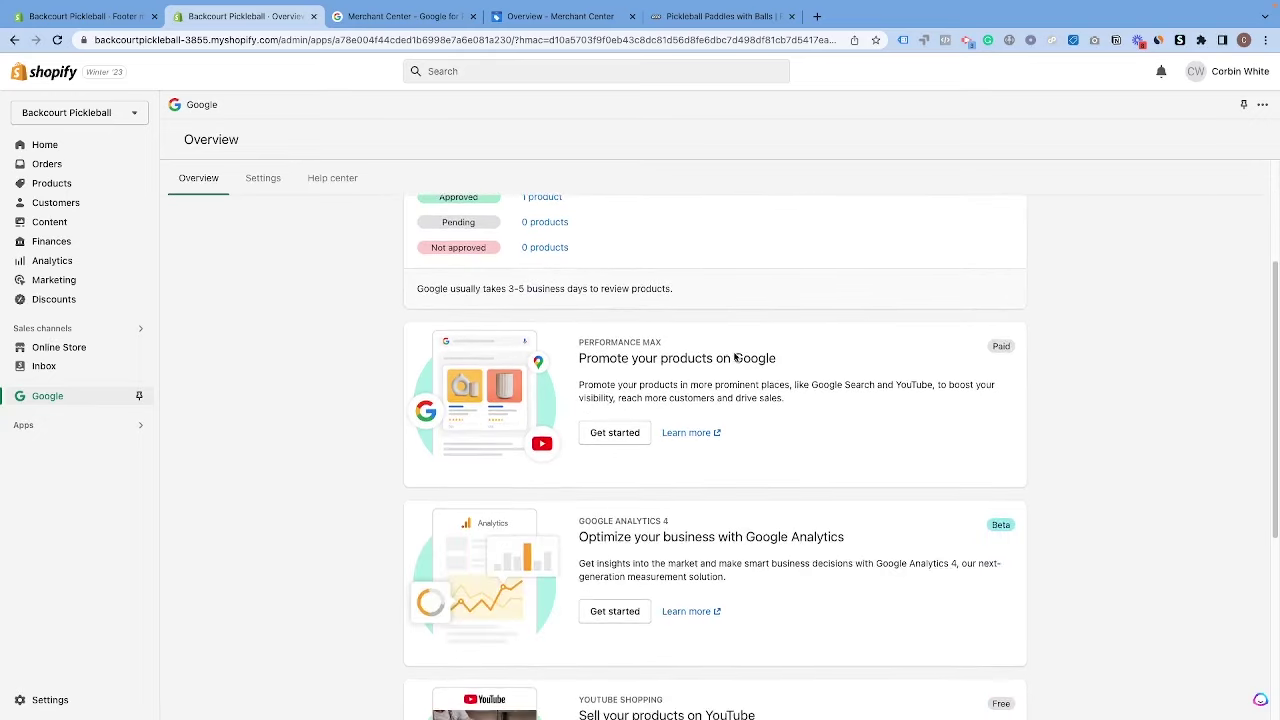
scroll(734, 357, up, 2)
scroll(734, 357, down, 5)
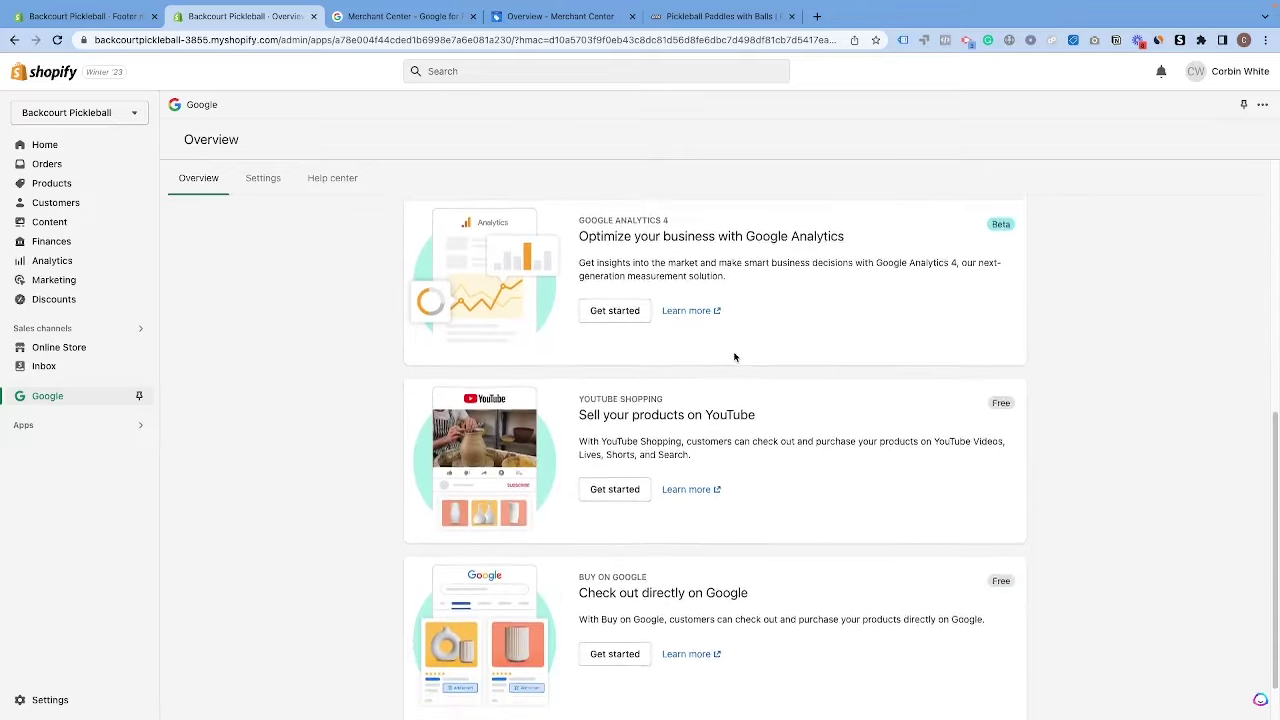
scroll(734, 357, up, 6)
scroll(734, 357, down, 1)
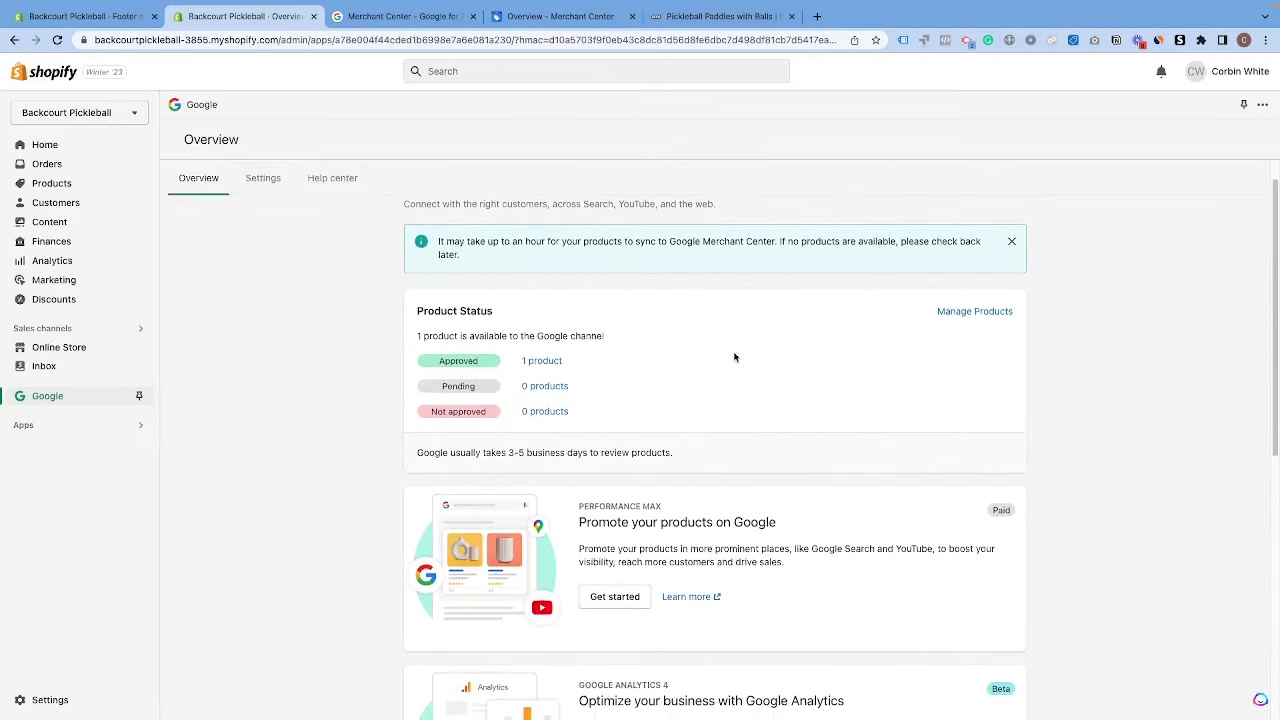
click(974, 311)
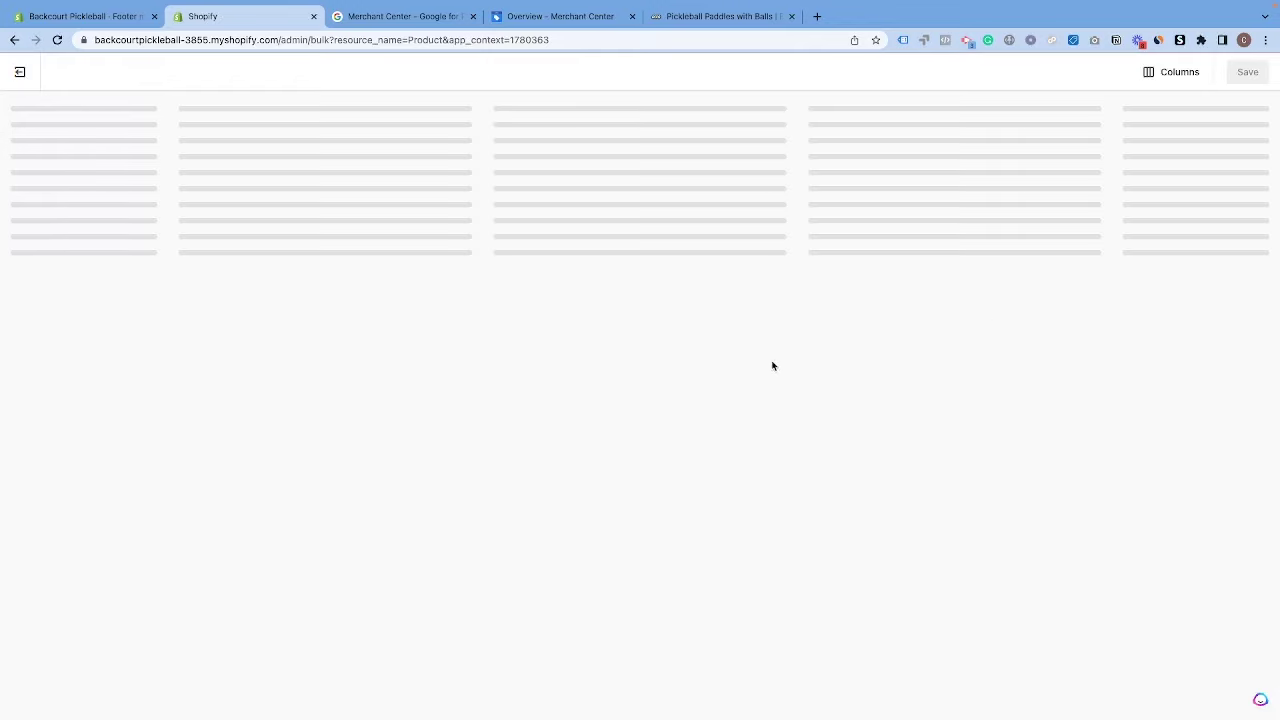
click(426, 185)
click(426, 138)
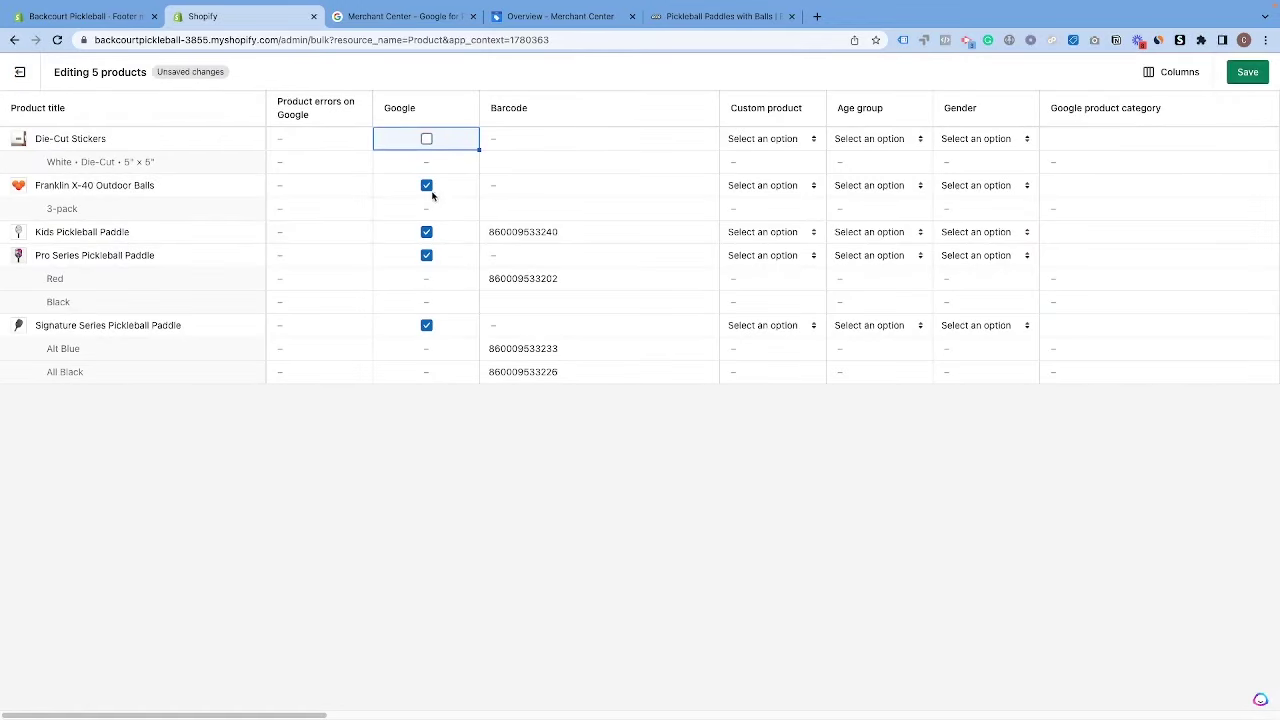
click(433, 193)
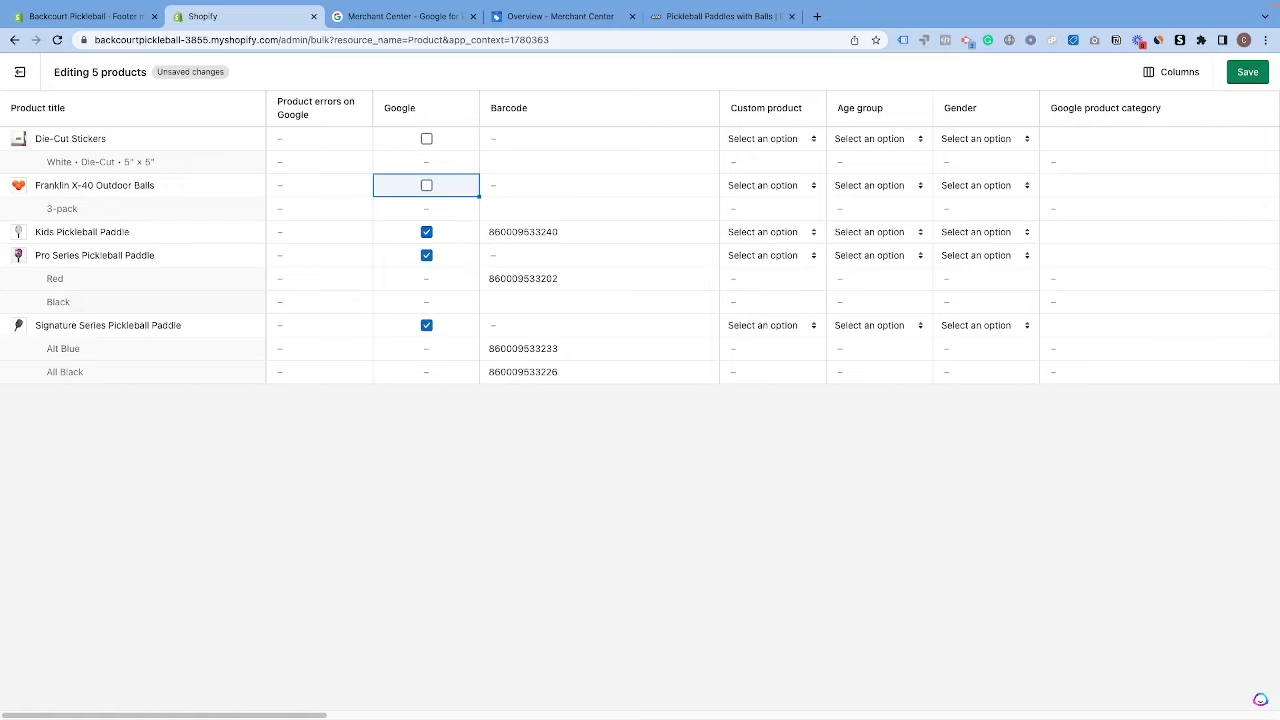
key(ctrl+s)
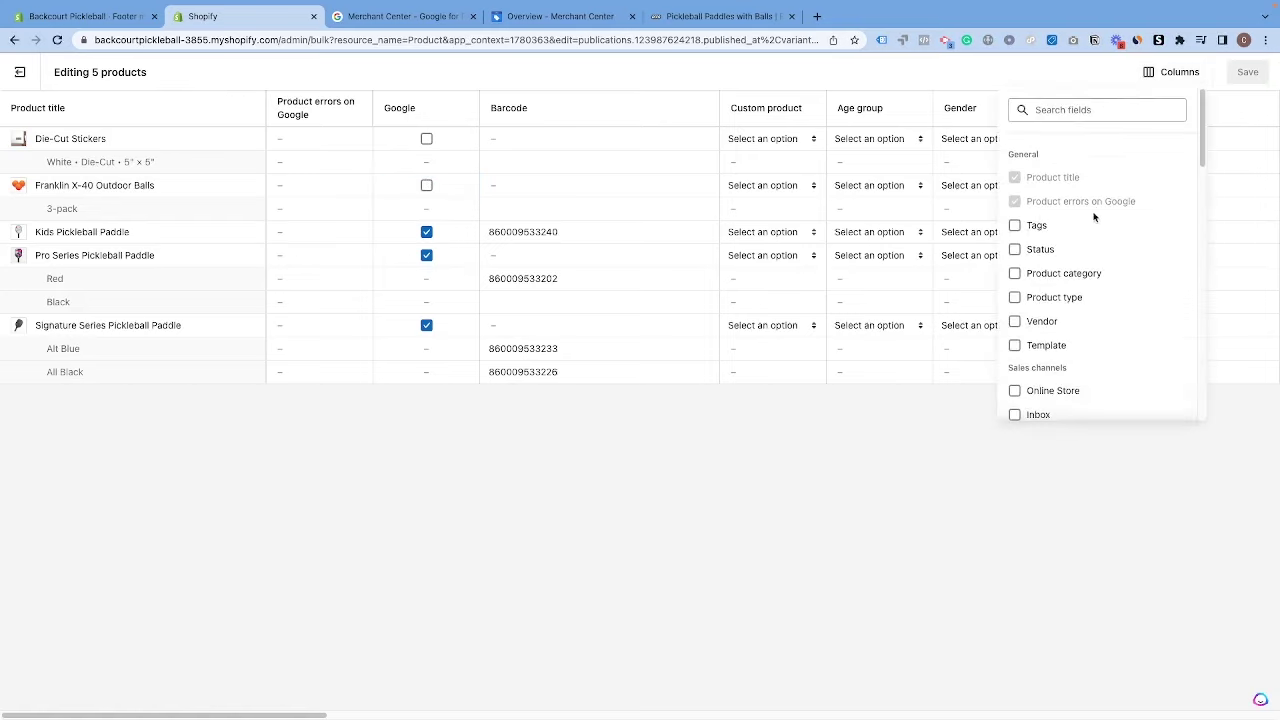
- Add the Product category, Page title (SEO) and Meta description (SEO) columns to the bulk product editor
click(1060, 273)
scroll(1066, 349, down, 5)
scroll(1070, 344, down, 1)
scroll(1068, 344, down, 3)
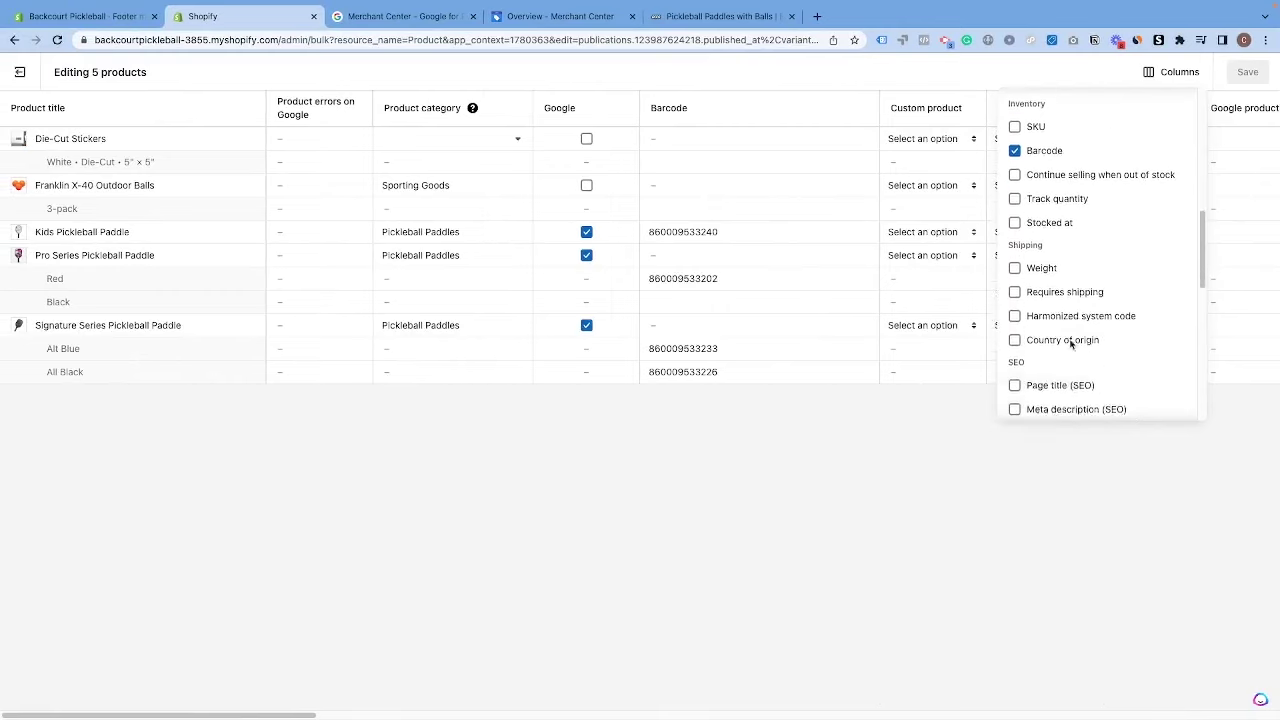
click(1015, 326)
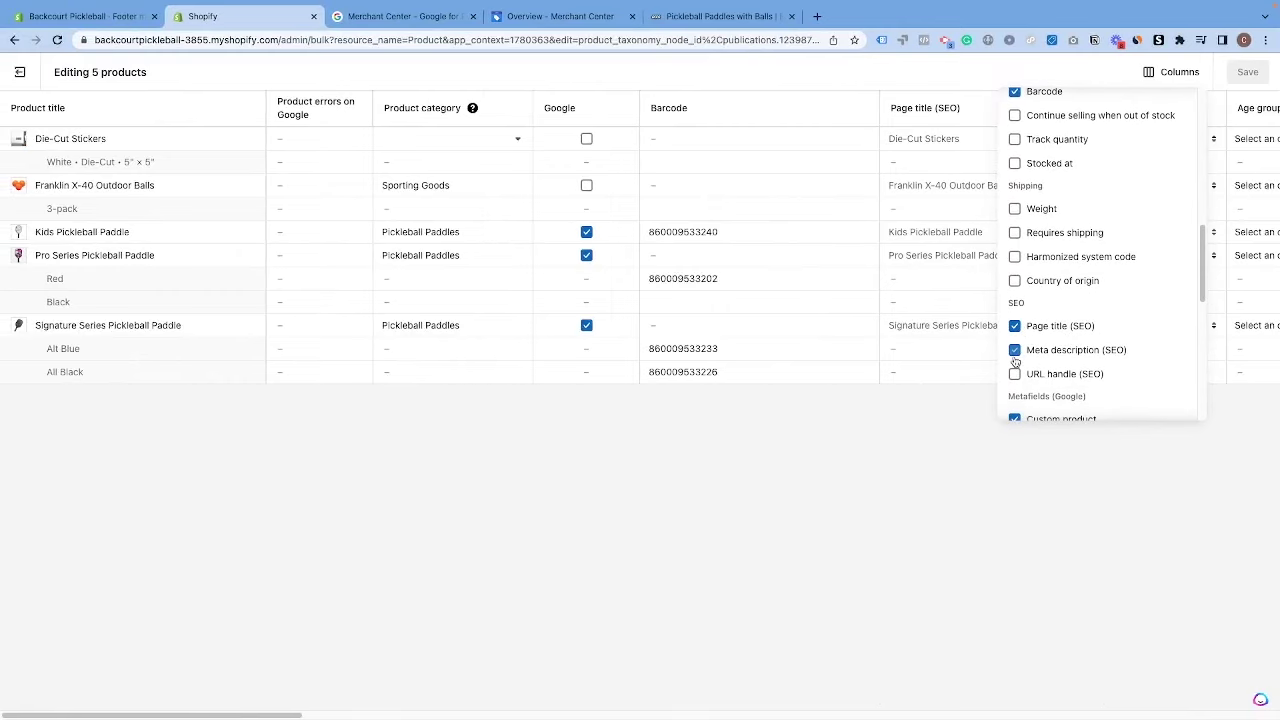
- Add the URL handle (SEO) column to the bulk product editor
click(1015, 350)
click(1015, 375)
scroll(1057, 370, down, 3)
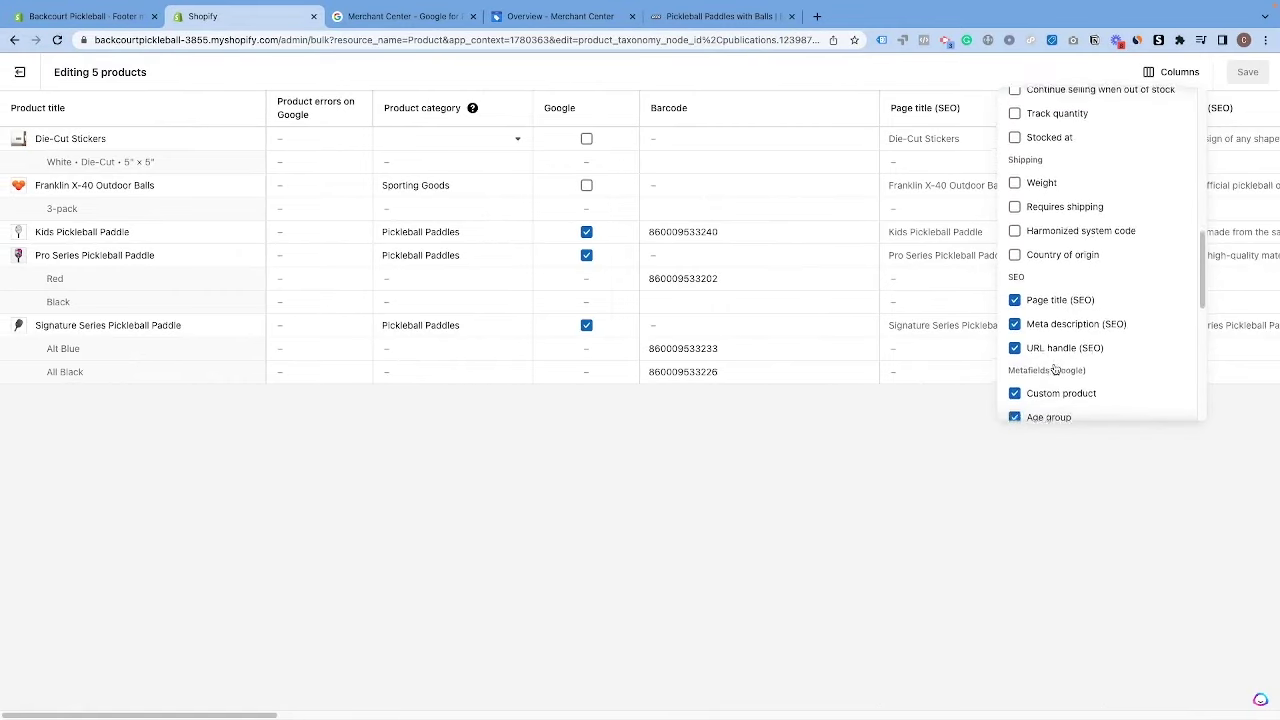
- Remove the Custom label 0 through Custom label 4 columns from the bulk product editor
scroll(1031, 290, down, 3)
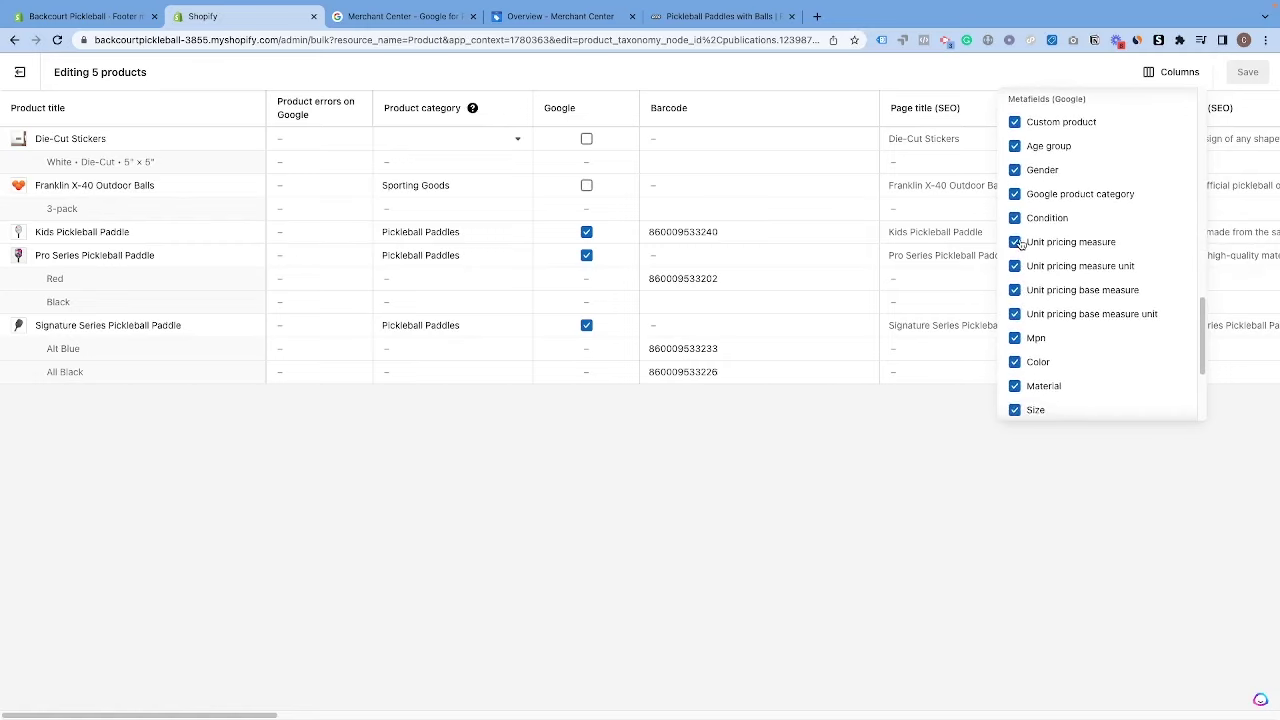
scroll(1024, 300, down, 3)
scroll(1022, 295, down, 2)
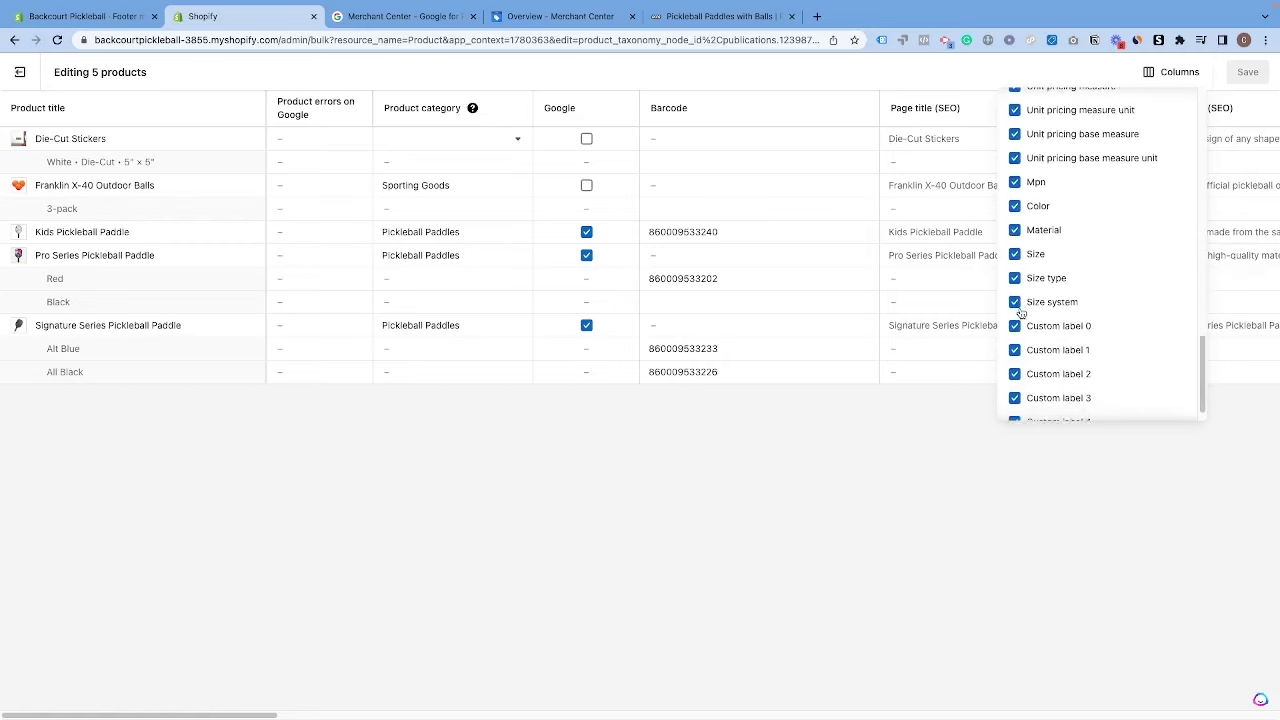
click(1015, 302)
click(1015, 327)
click(1015, 350)
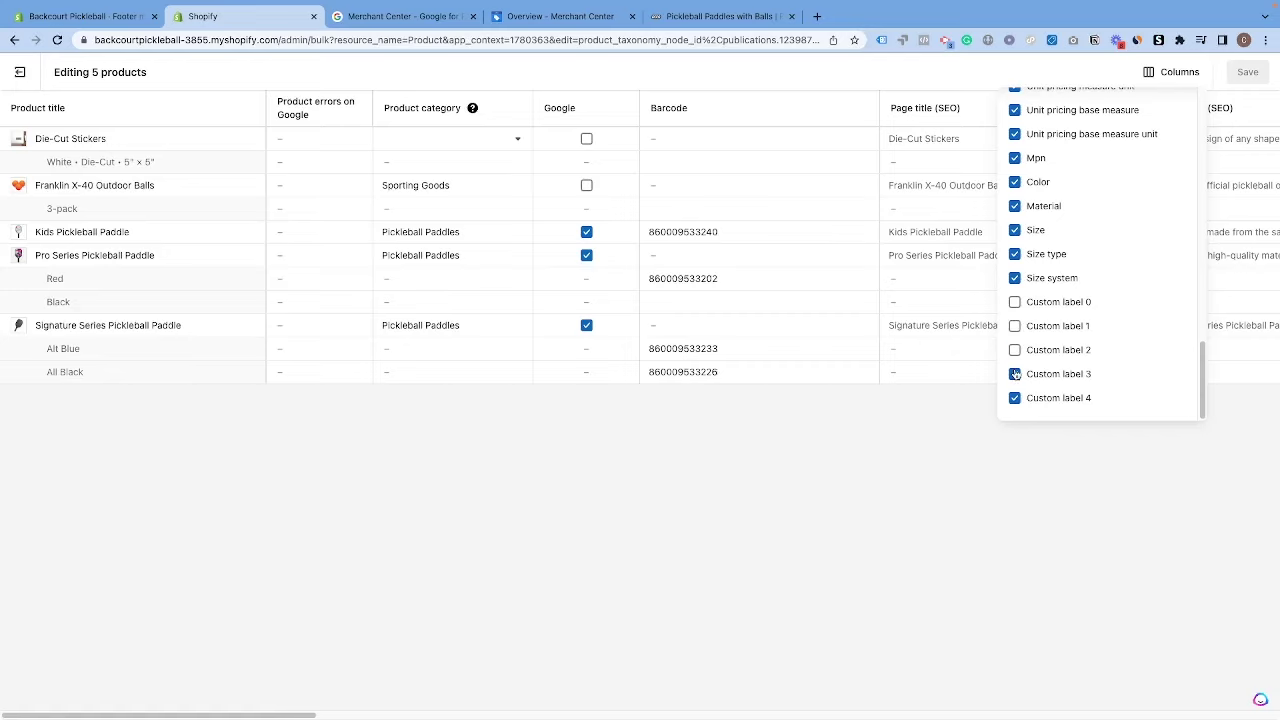
click(1015, 374)
click(1015, 398)
scroll(1051, 265, up, 15)
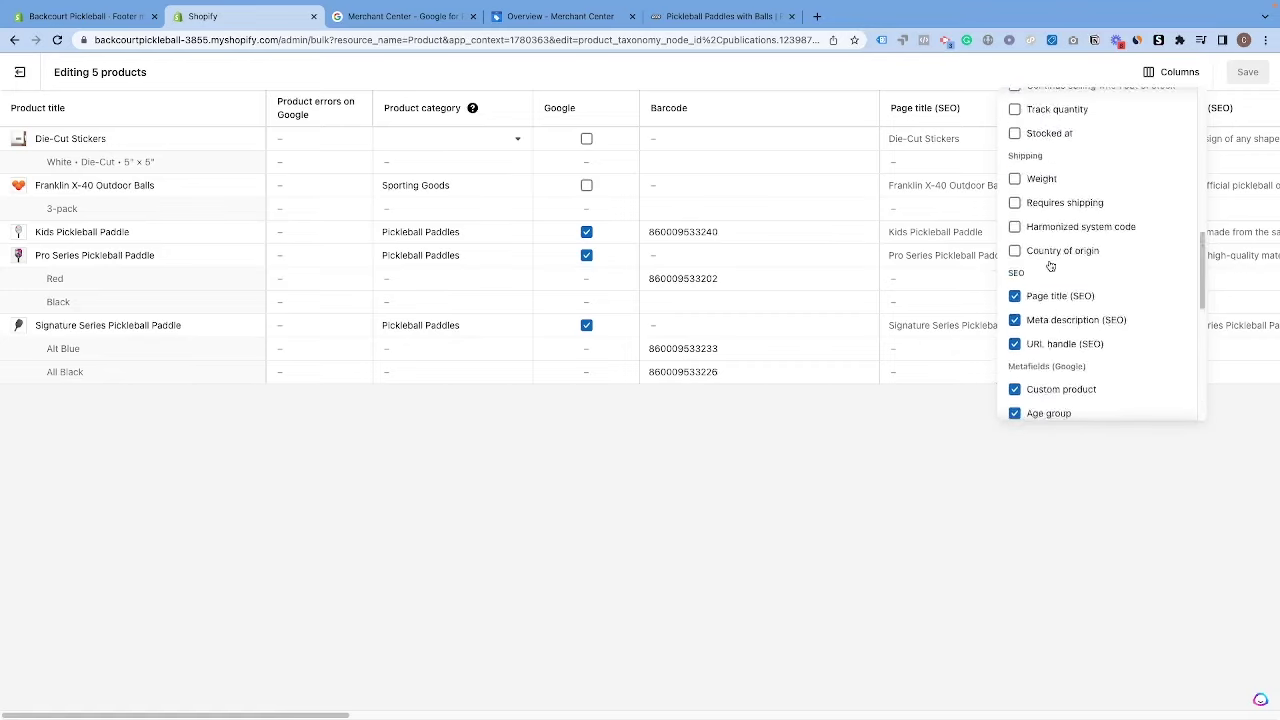
click(941, 77)
- Review the SEO meta descriptions of the three pickleball paddles and the Google metafield columns as far as Google product category
scroll(921, 230, right, 3)
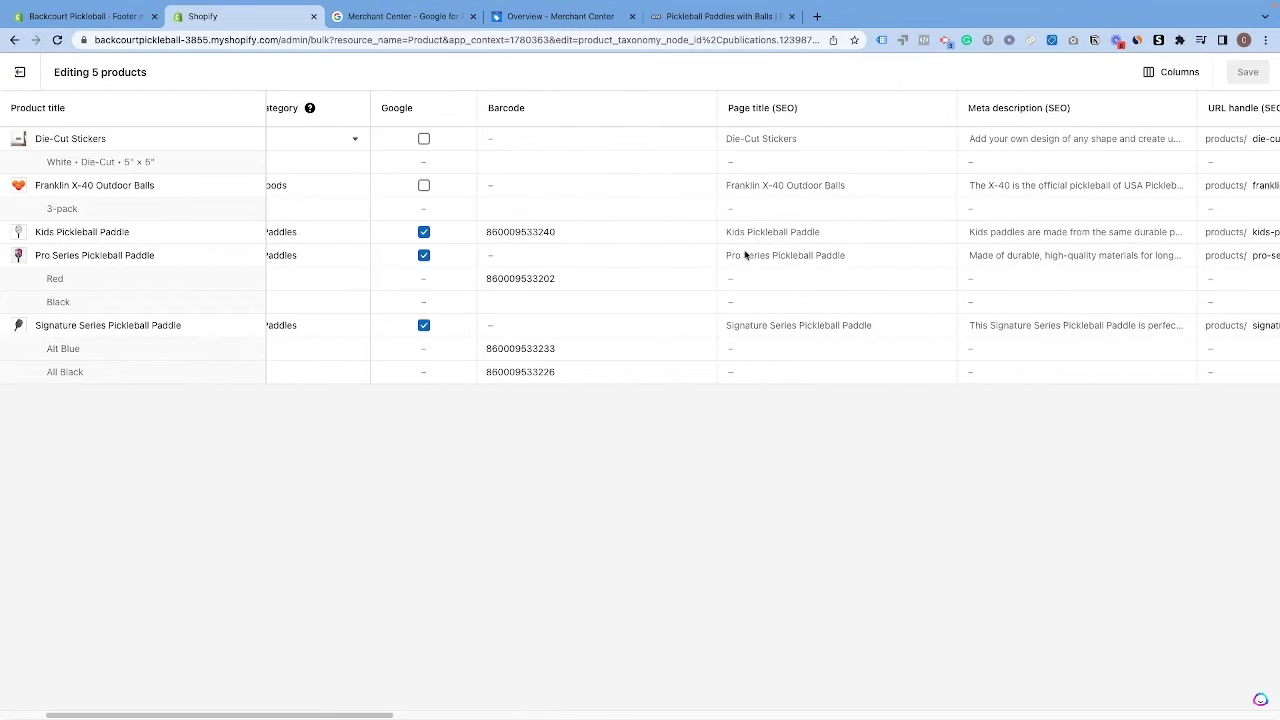
scroll(850, 250, right, 3)
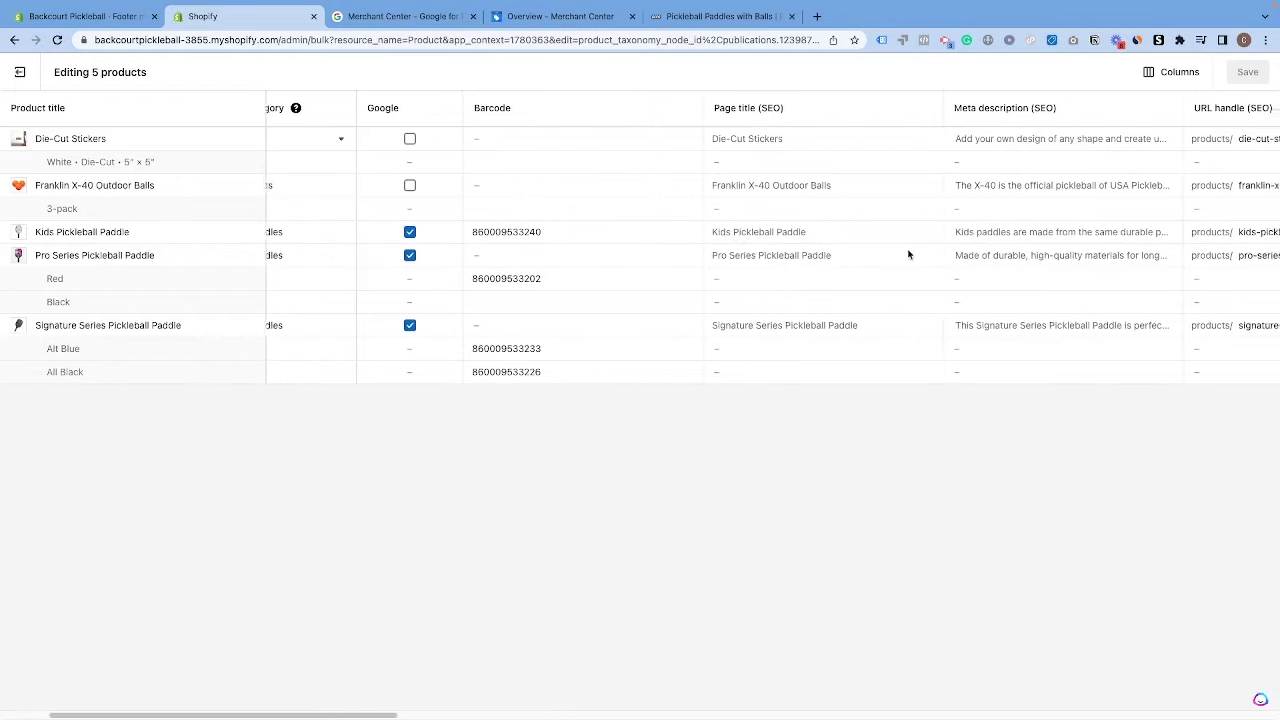
click(812, 256)
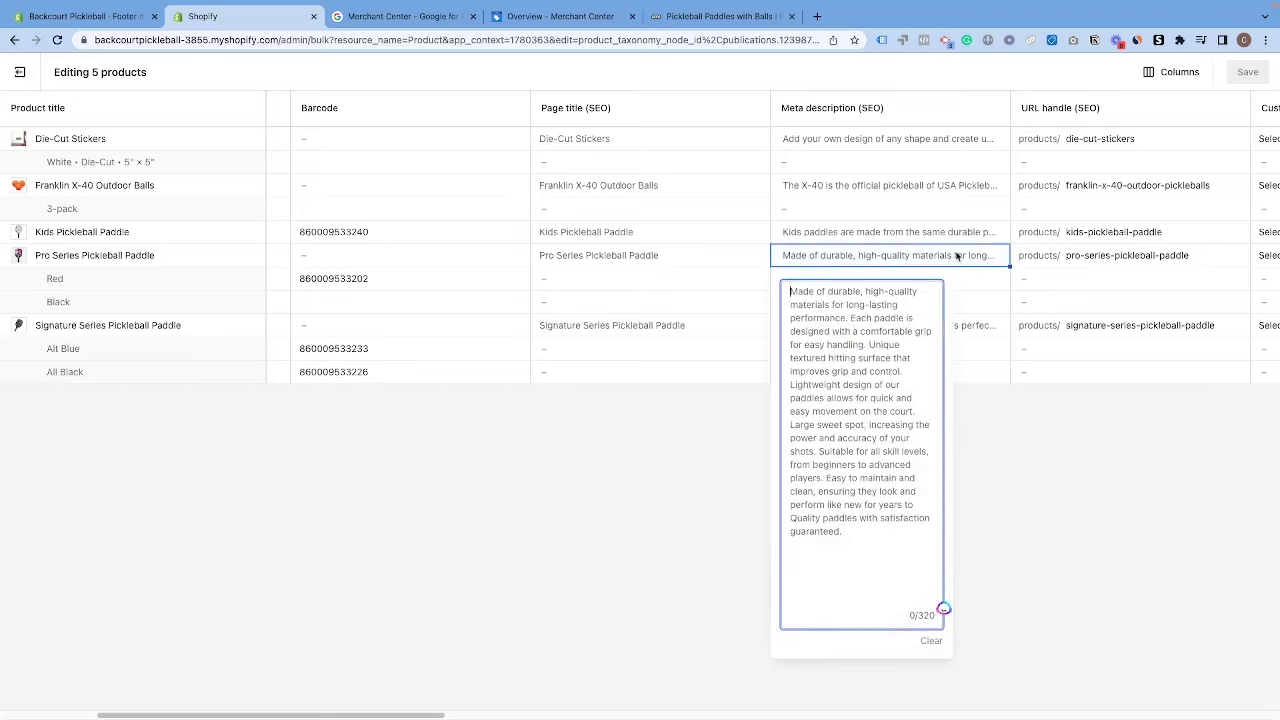
click(843, 238)
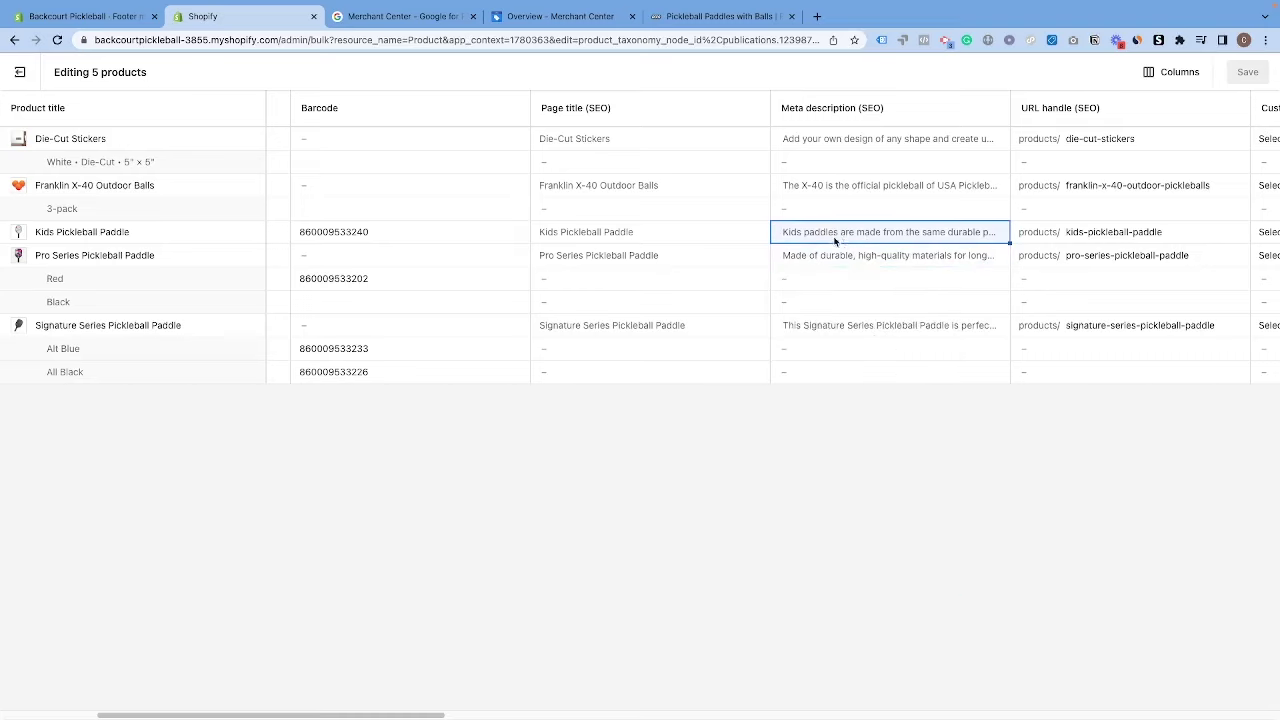
click(828, 327)
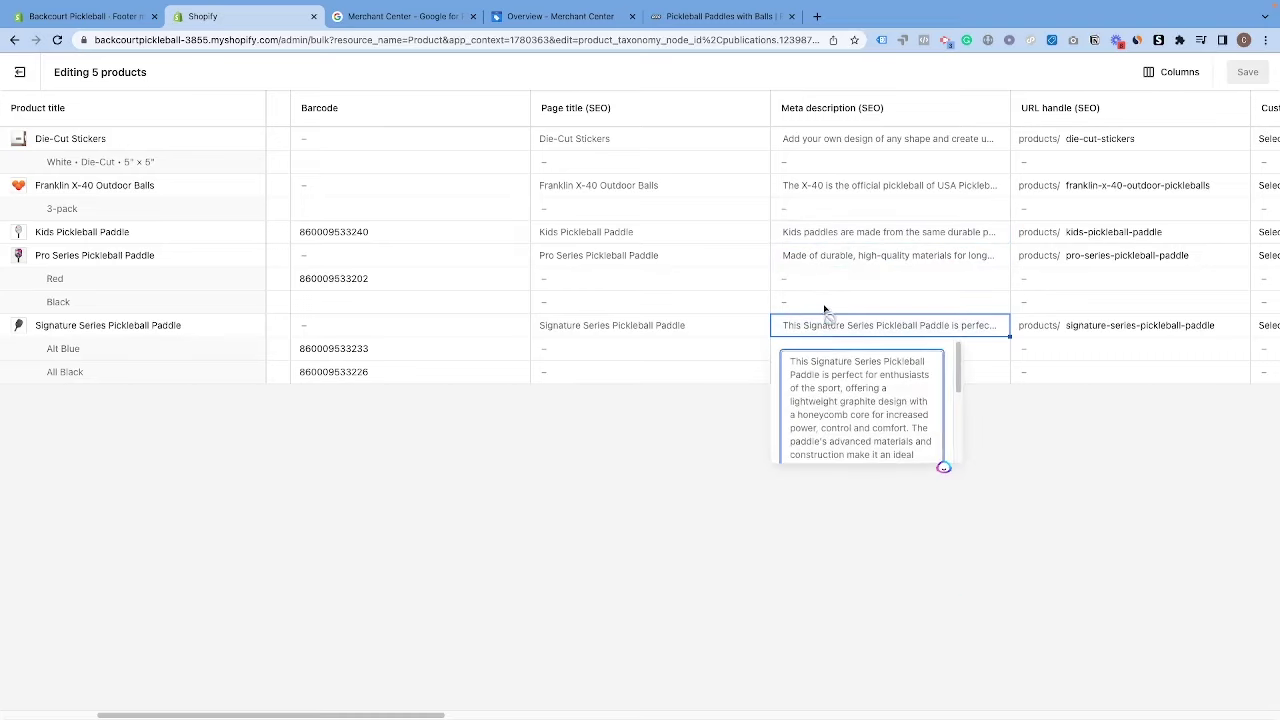
scroll(829, 295, right, 3)
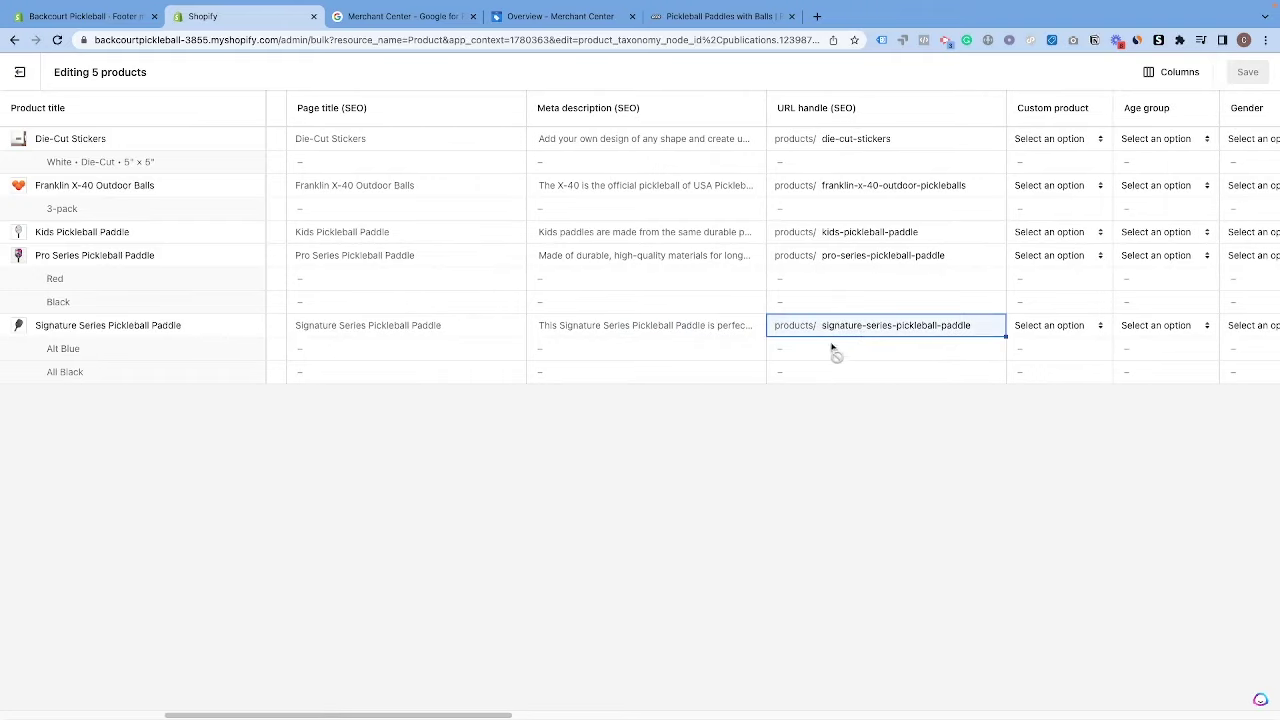
scroll(855, 355, right, 2)
scroll(865, 350, right, 4)
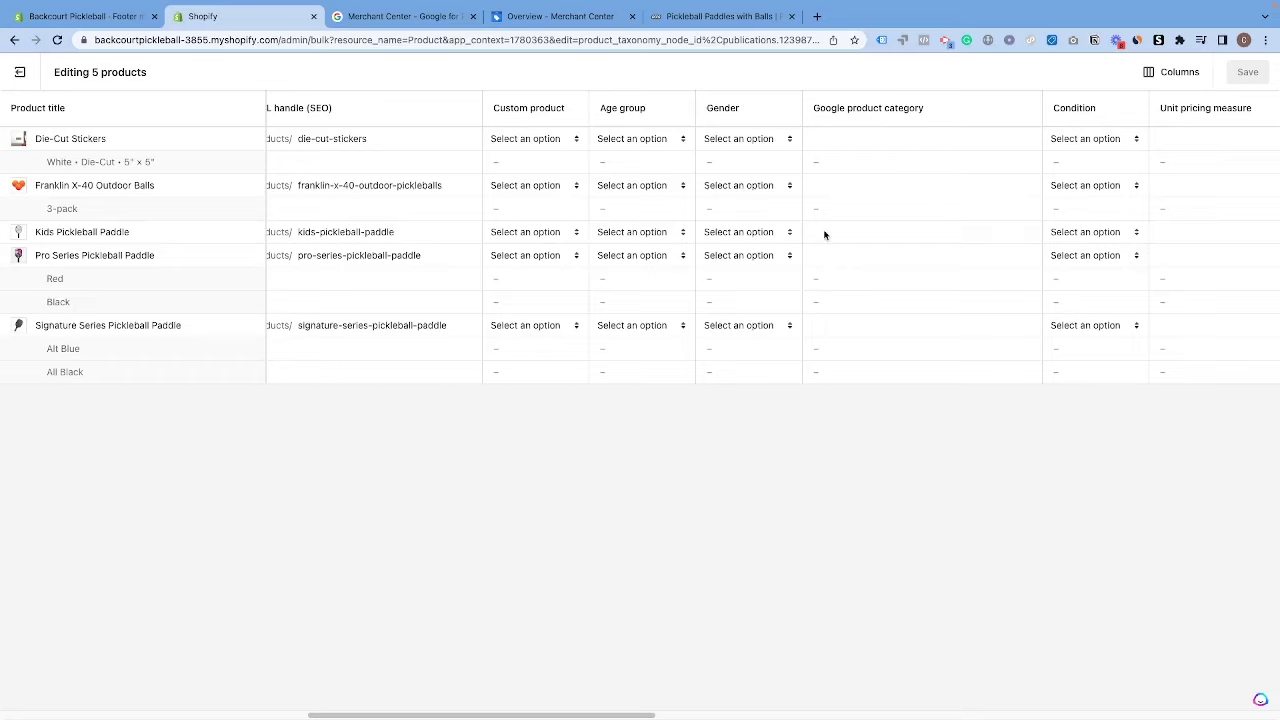
scroll(815, 232, left, 1)
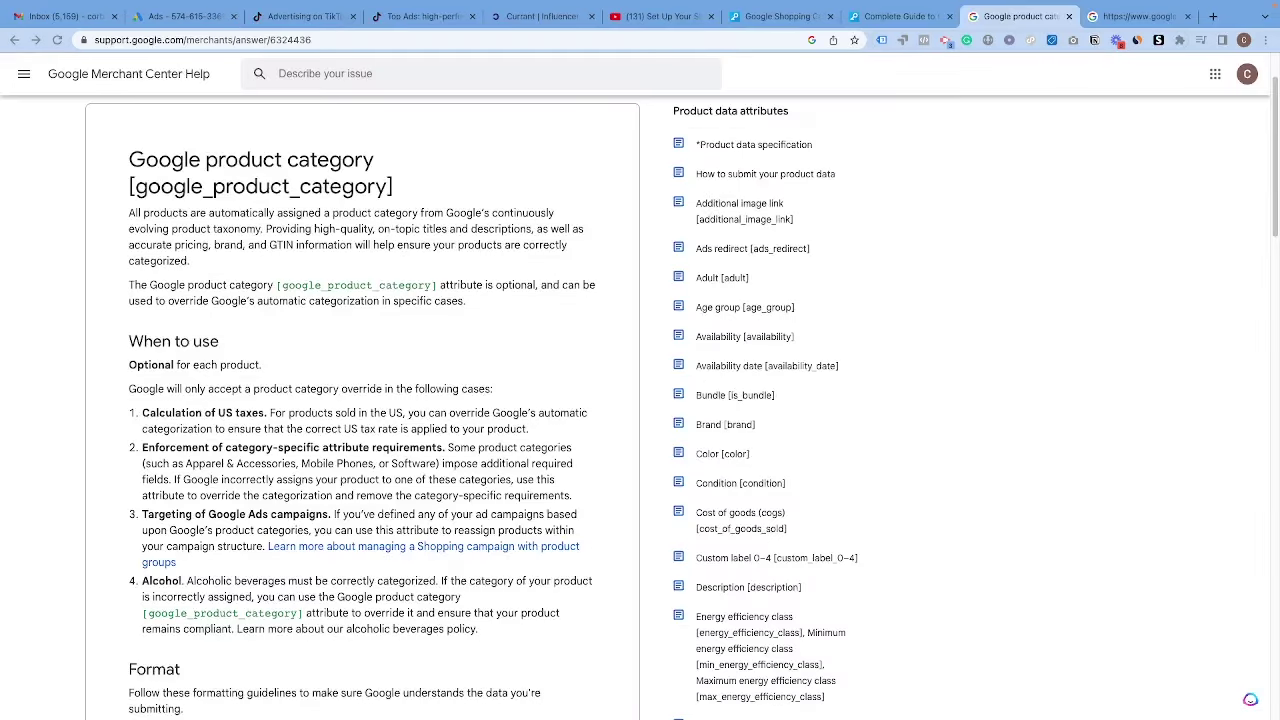
- Read the Merchant Center Help article on the Google product category attribute, including when to use it and its supported values
scroll(383, 265, down, 1)
scroll(300, 330, up, 1)
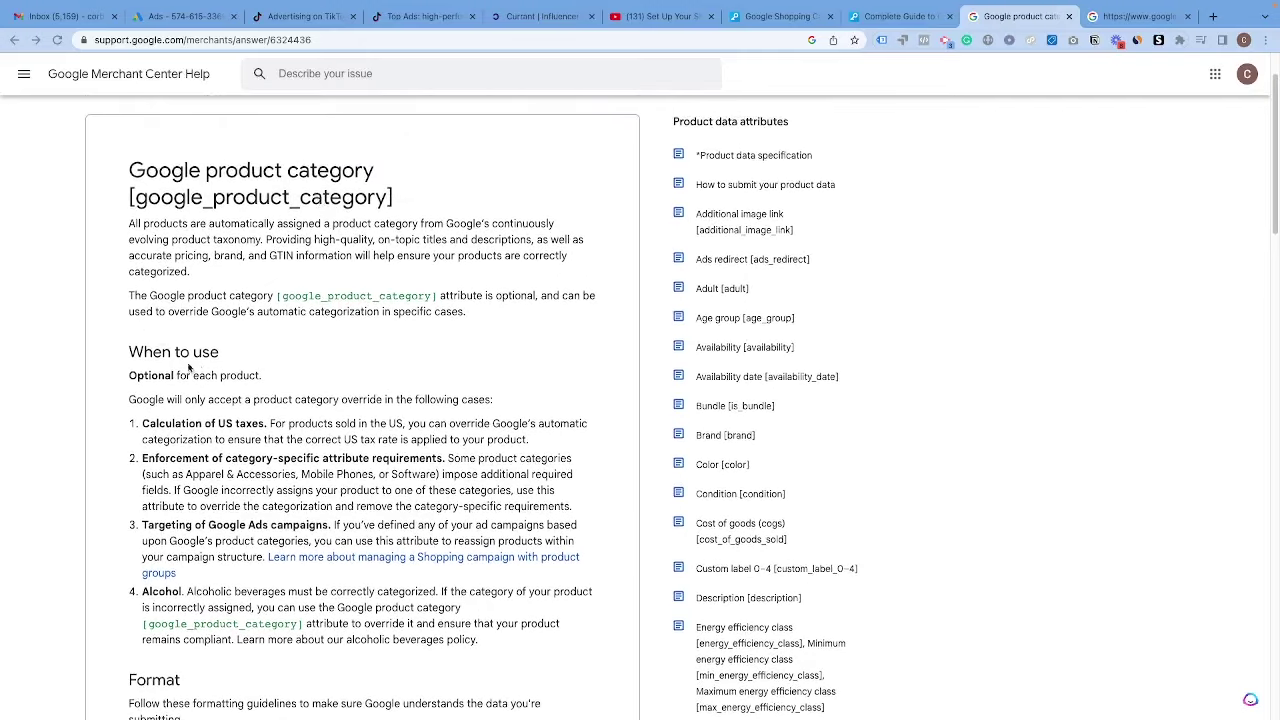
scroll(274, 393, down, 2)
scroll(221, 437, down, 1)
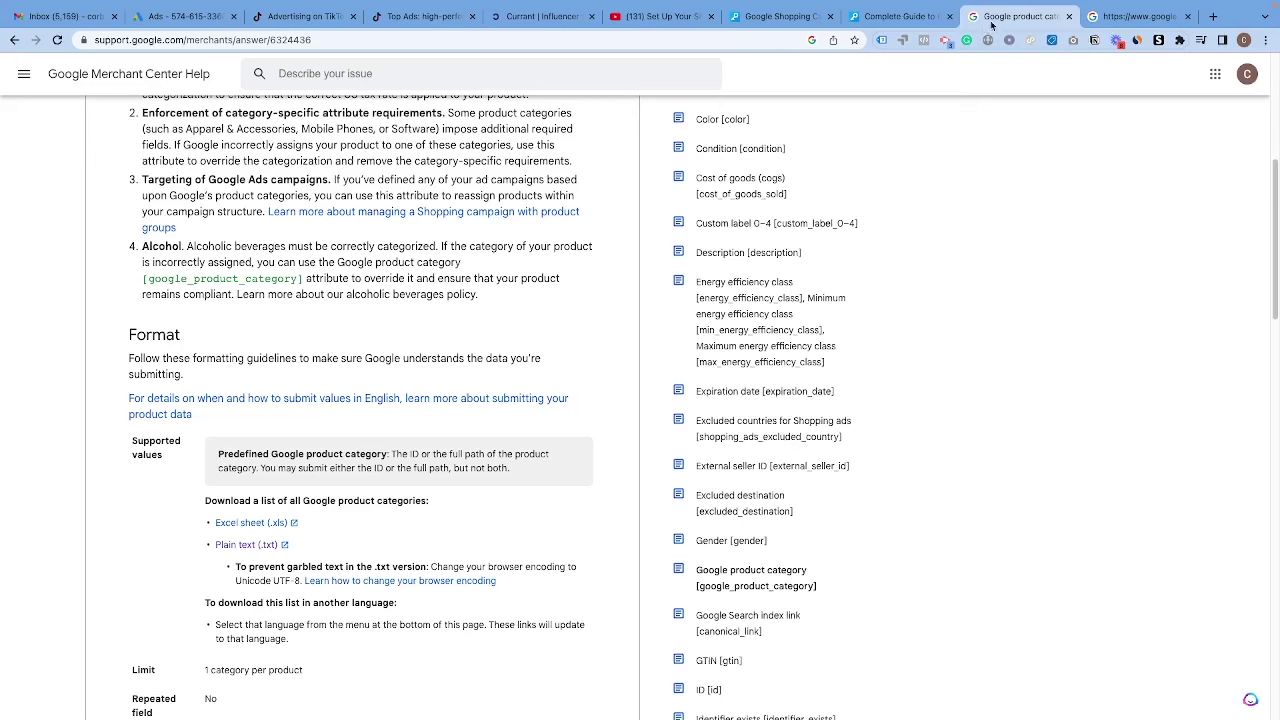
- Find "pickleball" in Google's plain-text product taxonomy list and copy the Pickleball Paddles category ID, 499848
click(326, 41)
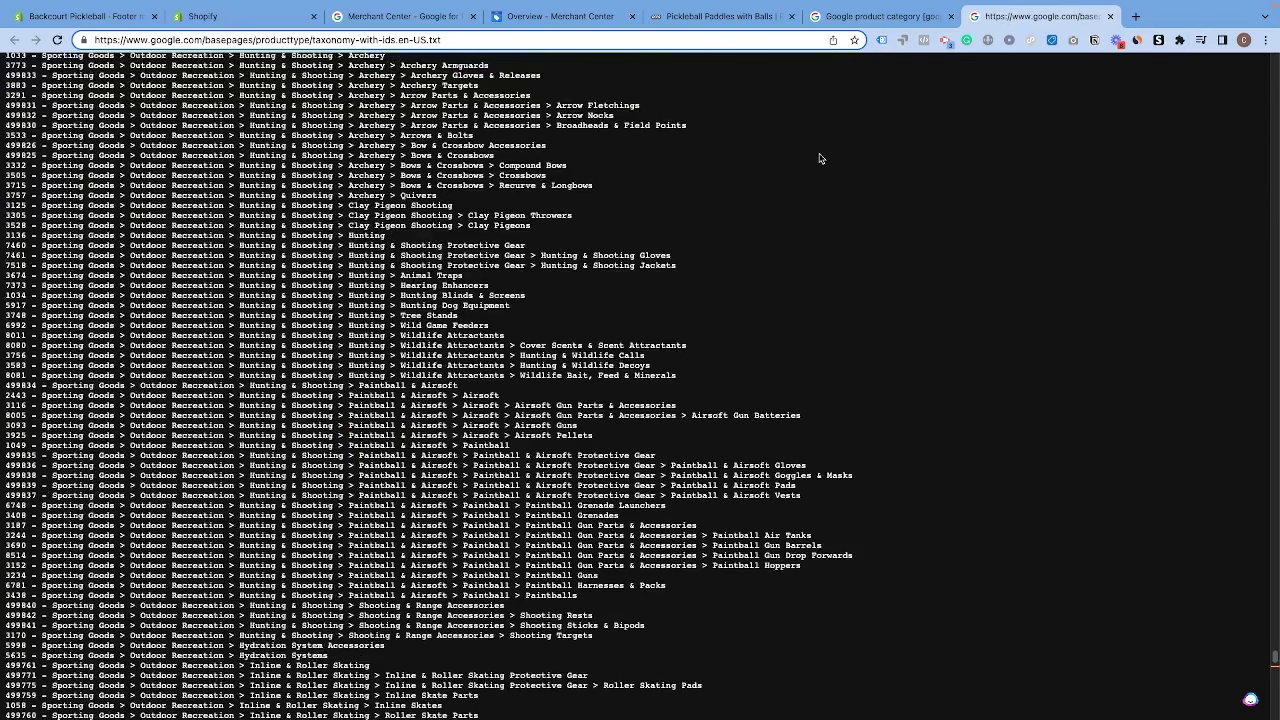
key(ctrl+f)
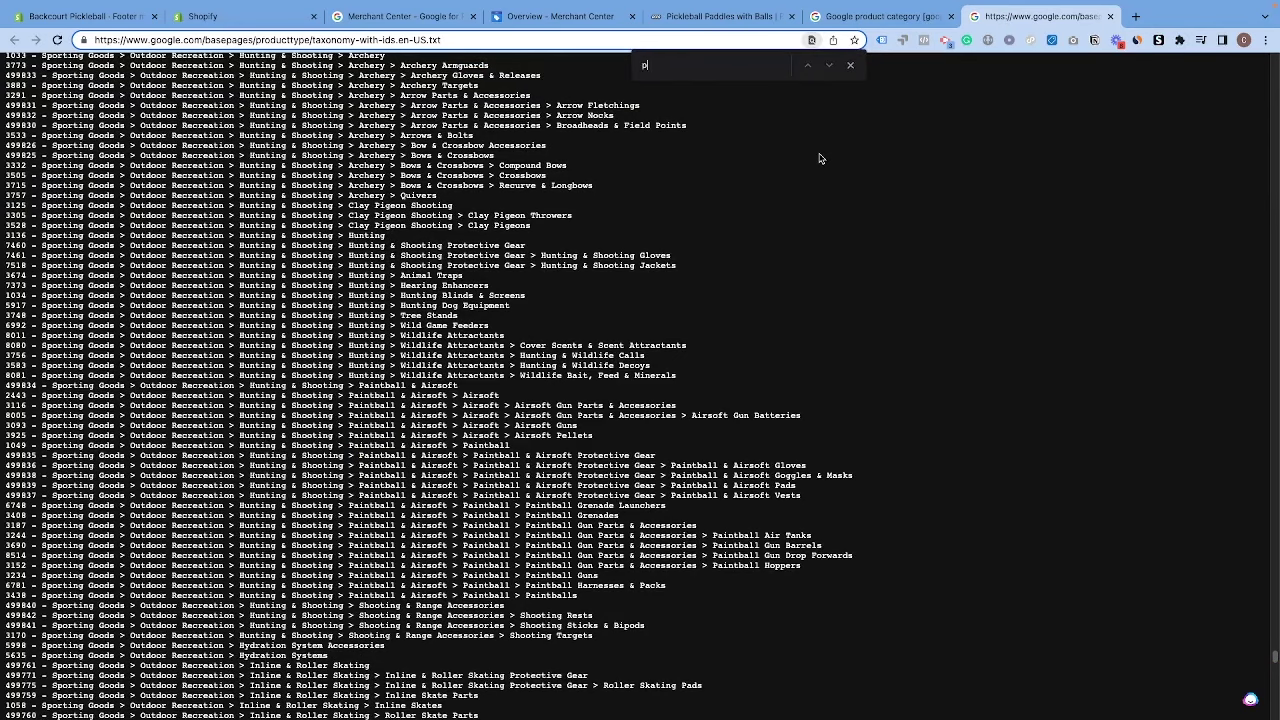
text(pickle)
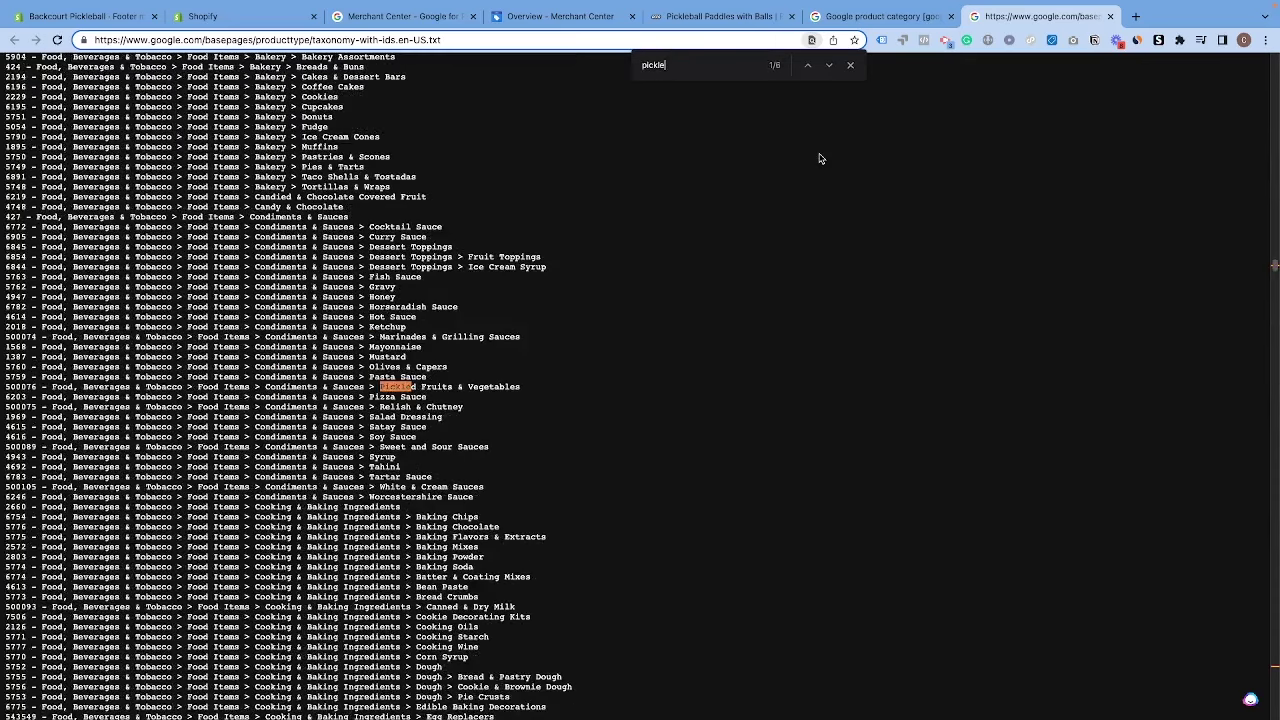
text(ball)
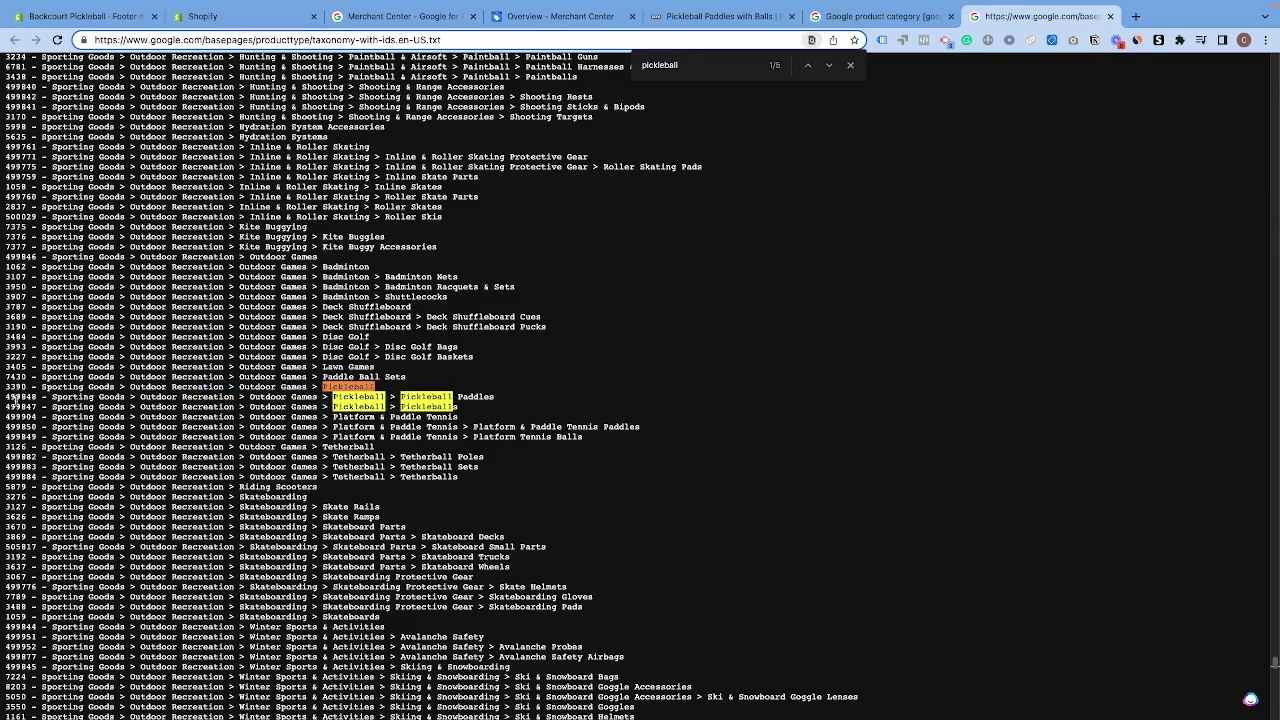
drag(8, 397, 33, 393)
key(ctrl+c)
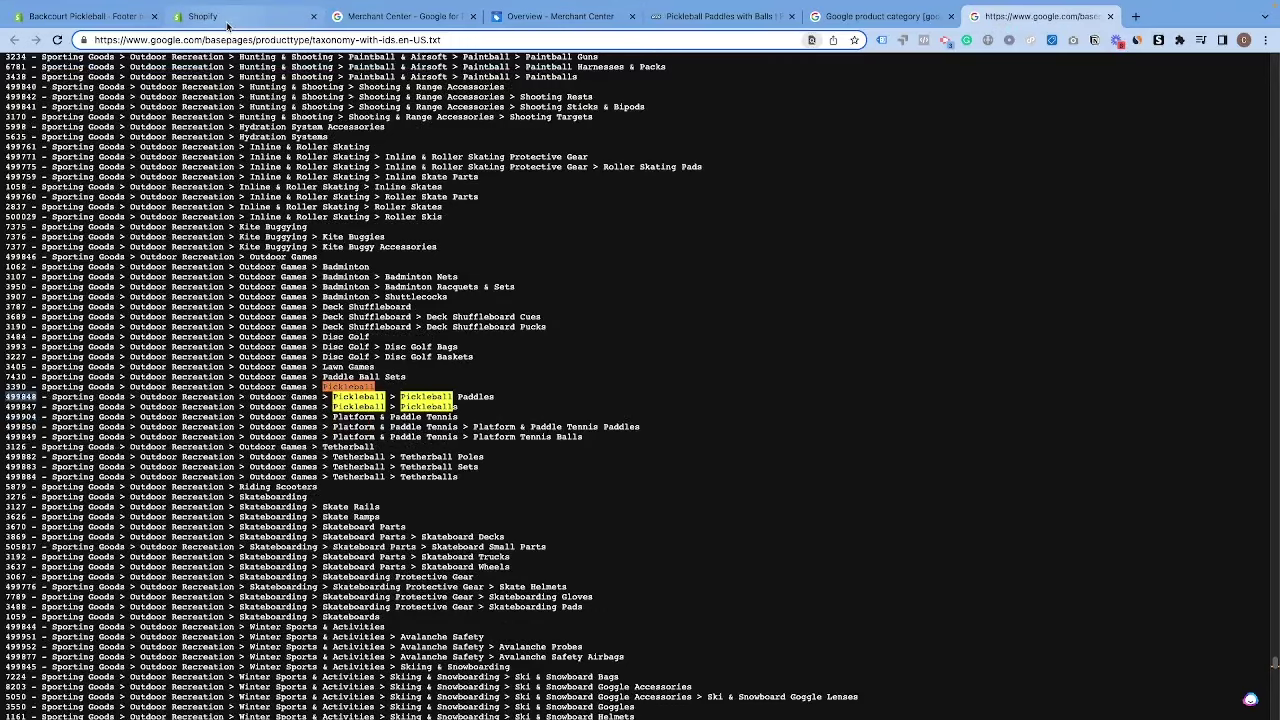
- In Shopify, set the Google product category to 499848 for the Kids, Pro Series and Signature Series paddles, and save the products
click(203, 16)
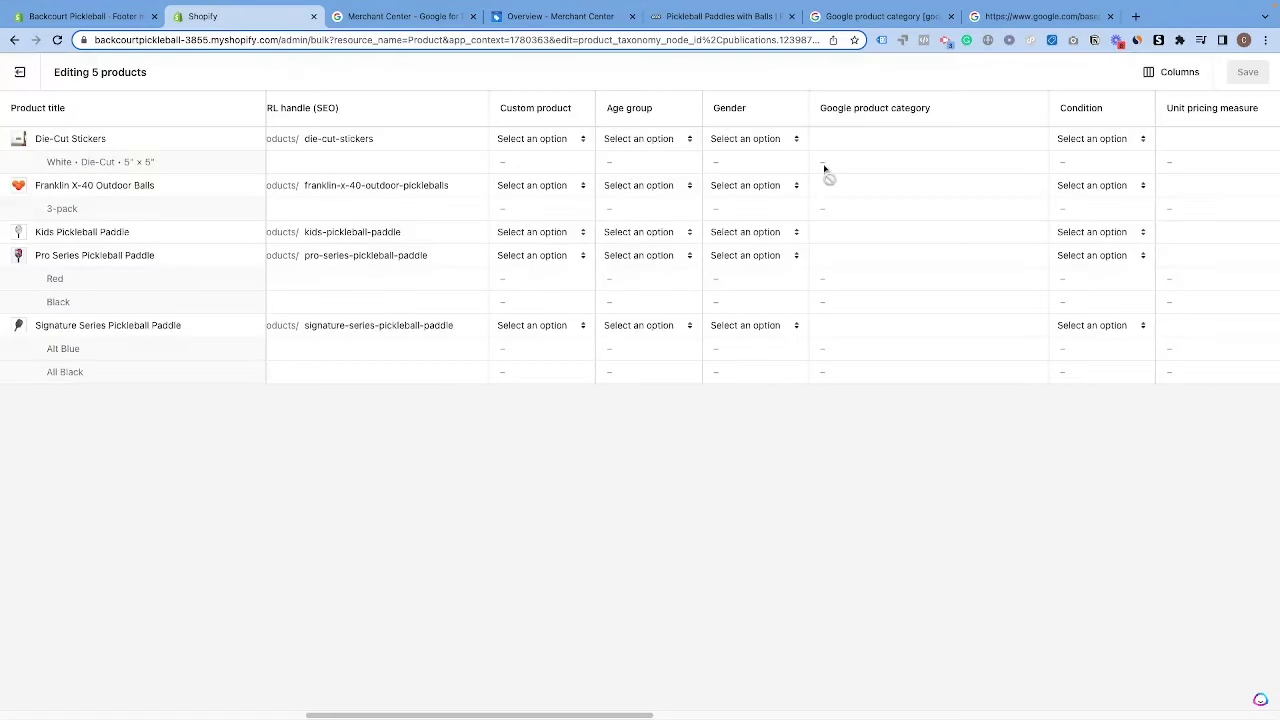
click(887, 236)
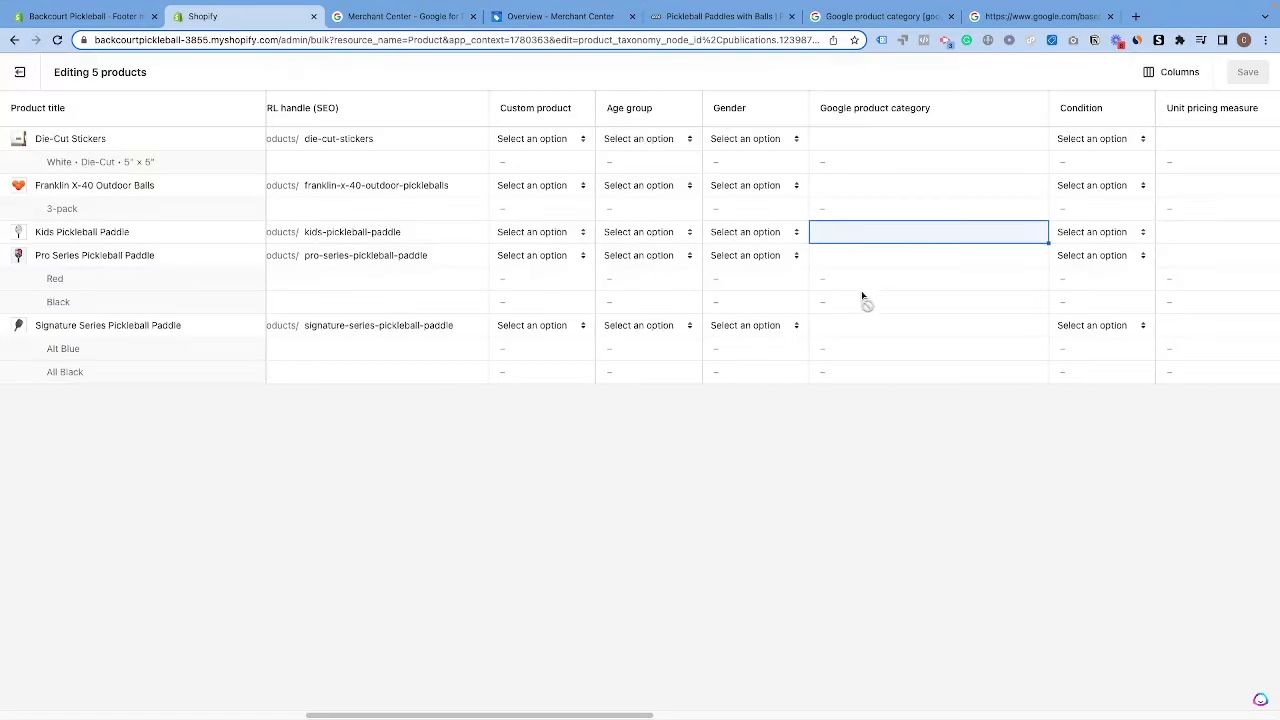
click(843, 231)
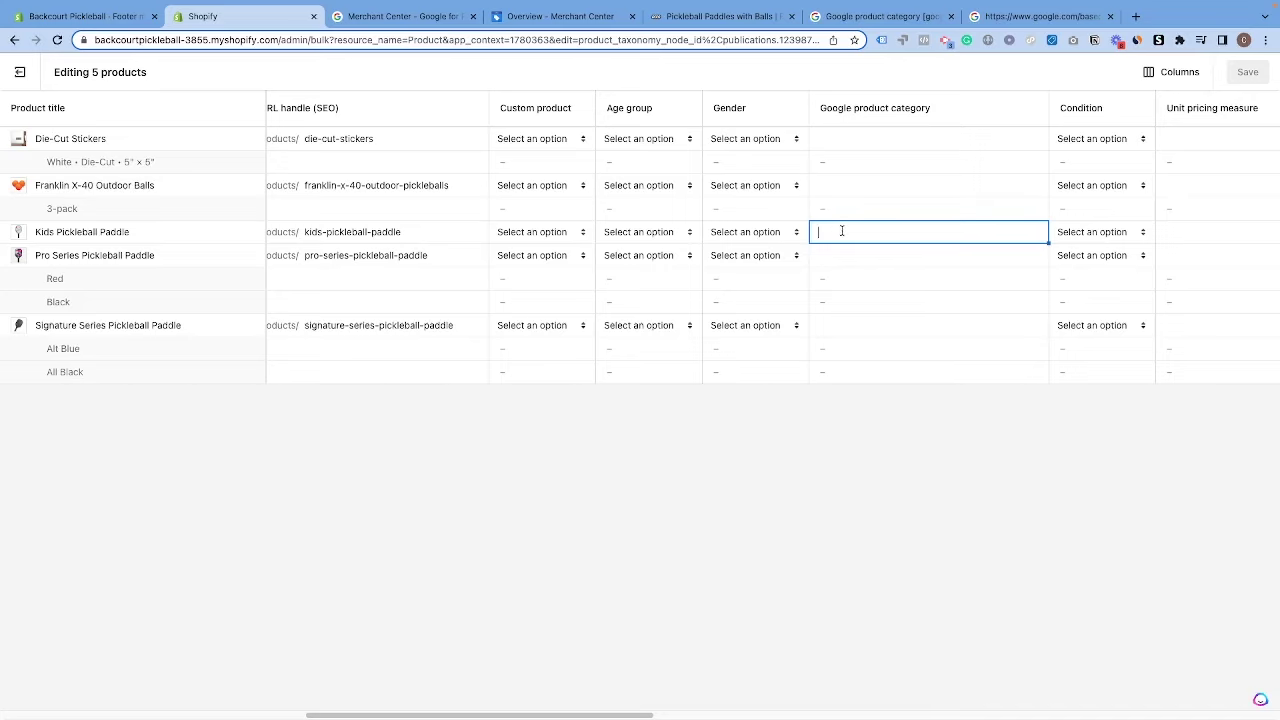
key(ctrl+v)
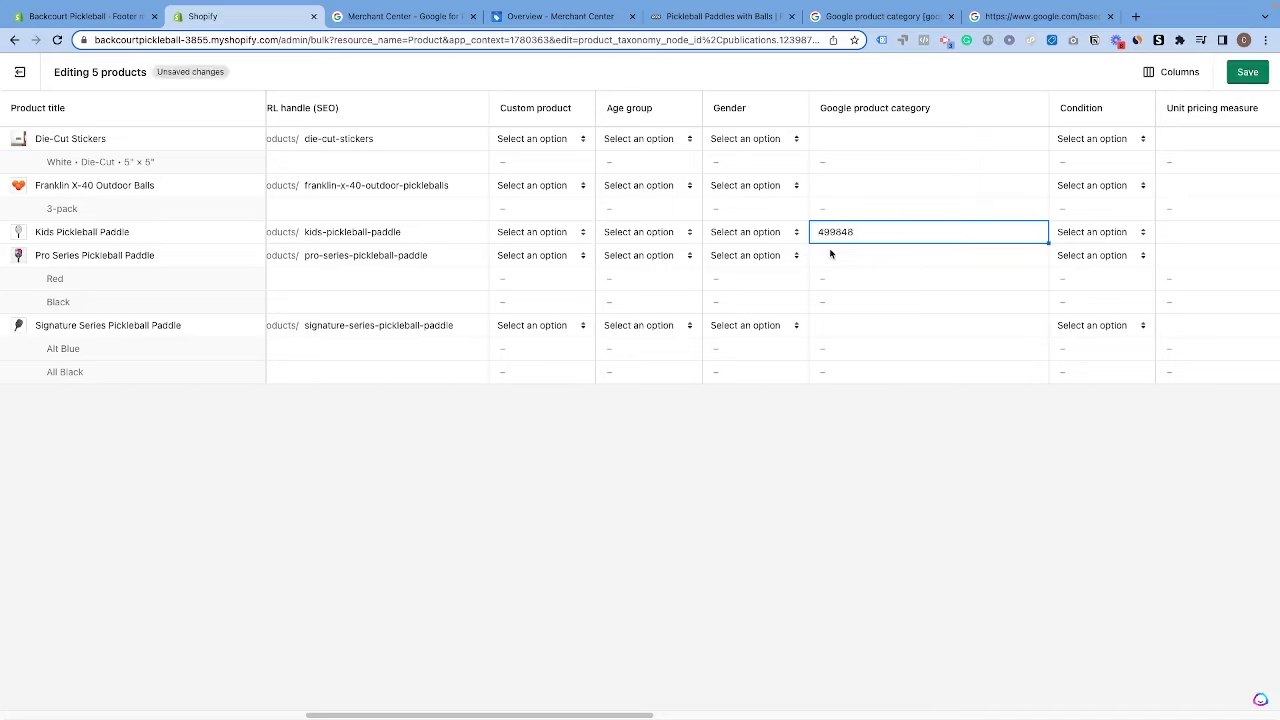
click(831, 254)
click(825, 256)
key(ctrl+v)
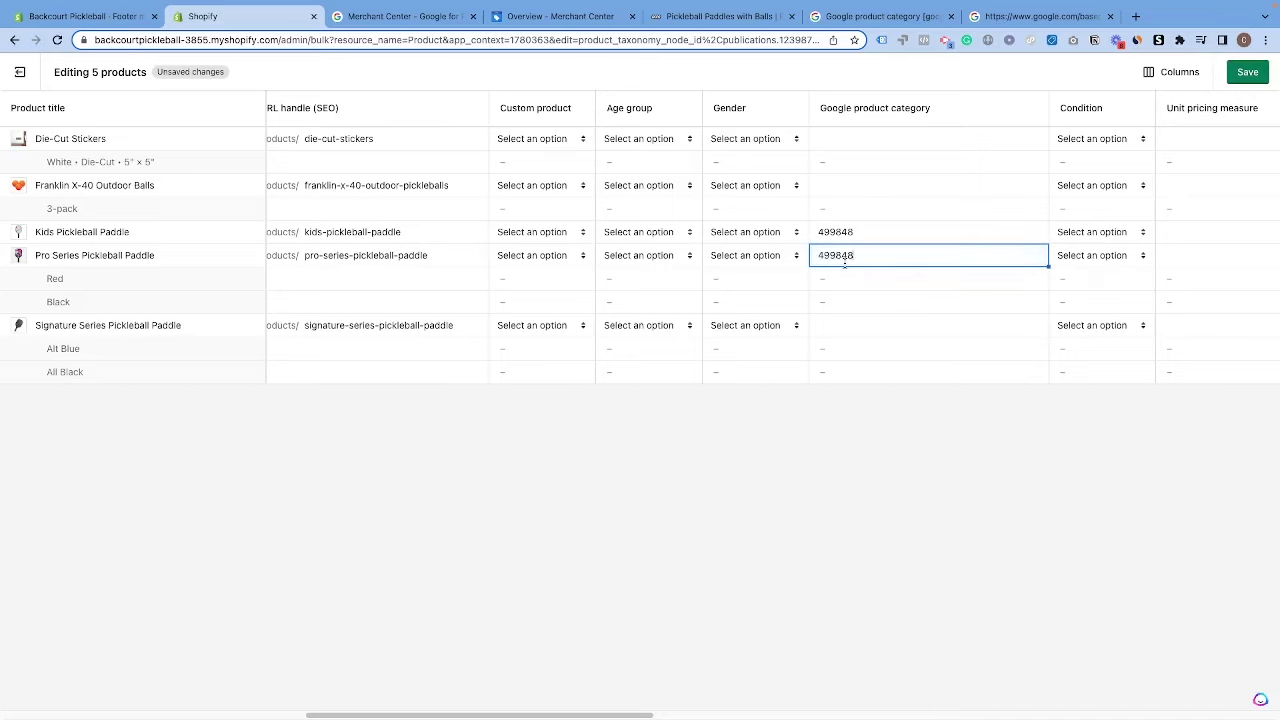
click(838, 290)
click(841, 327)
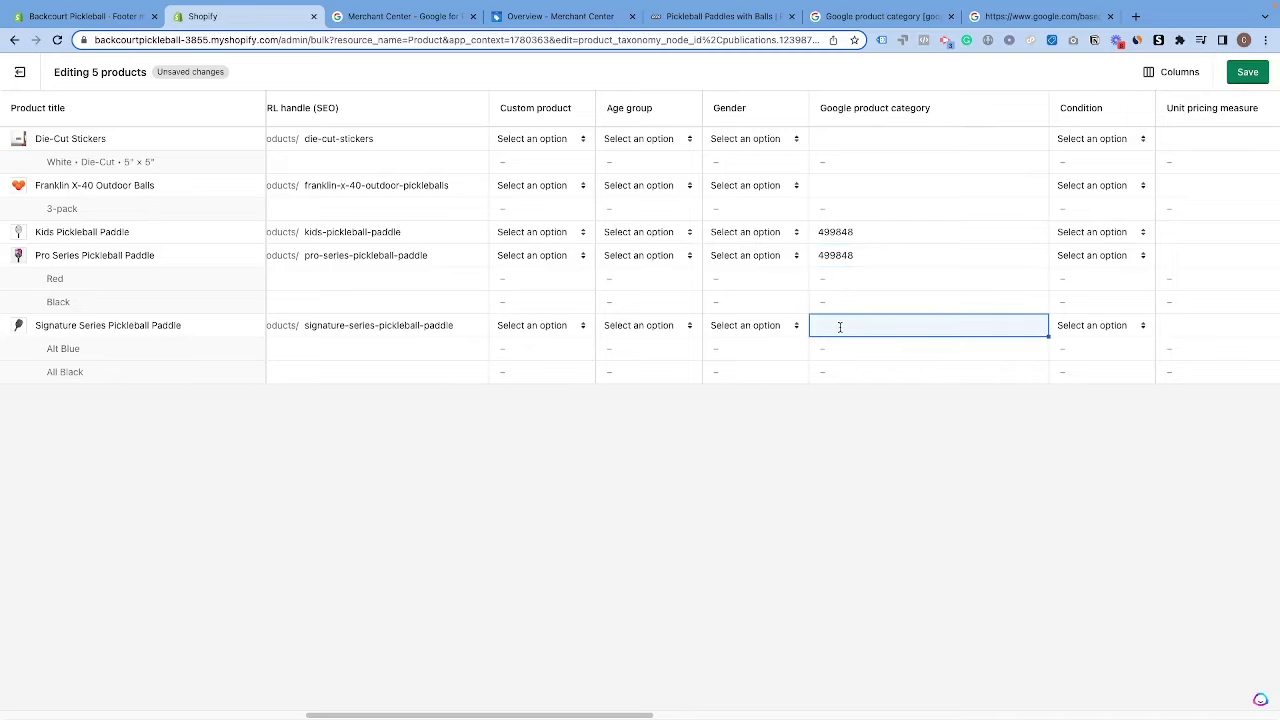
click(829, 329)
key(ctrl+v)
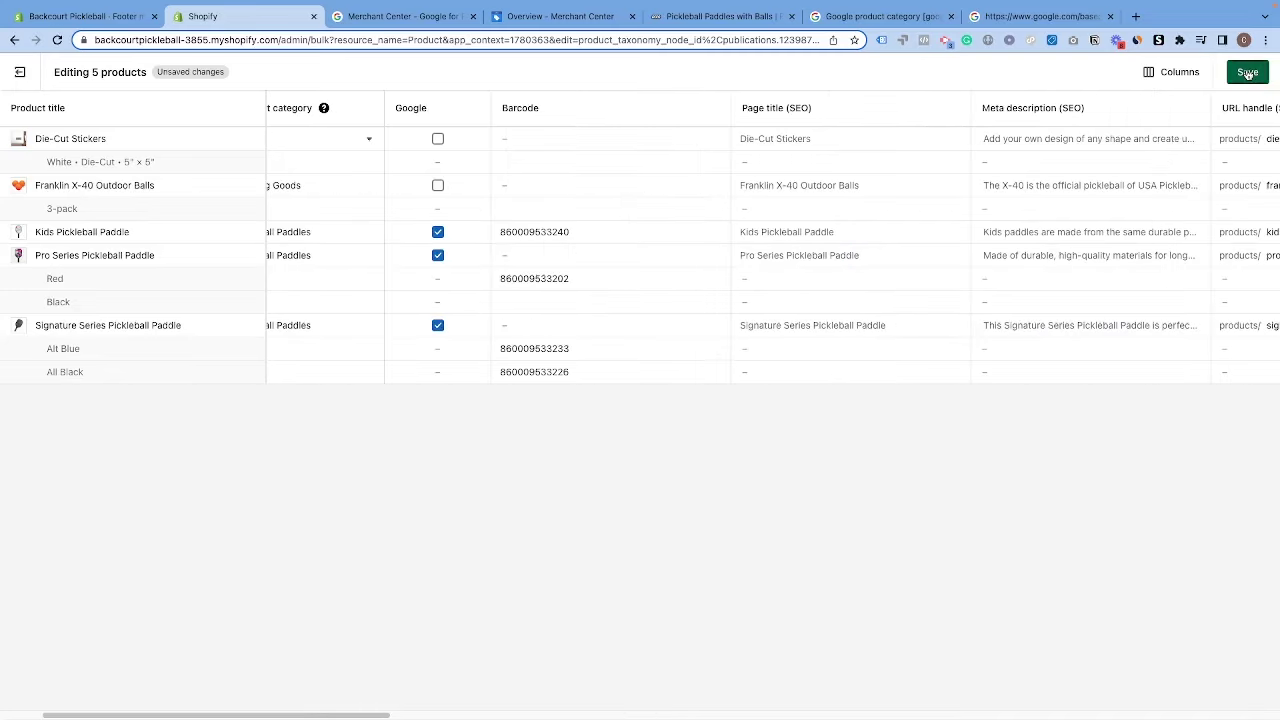
click(1247, 73)
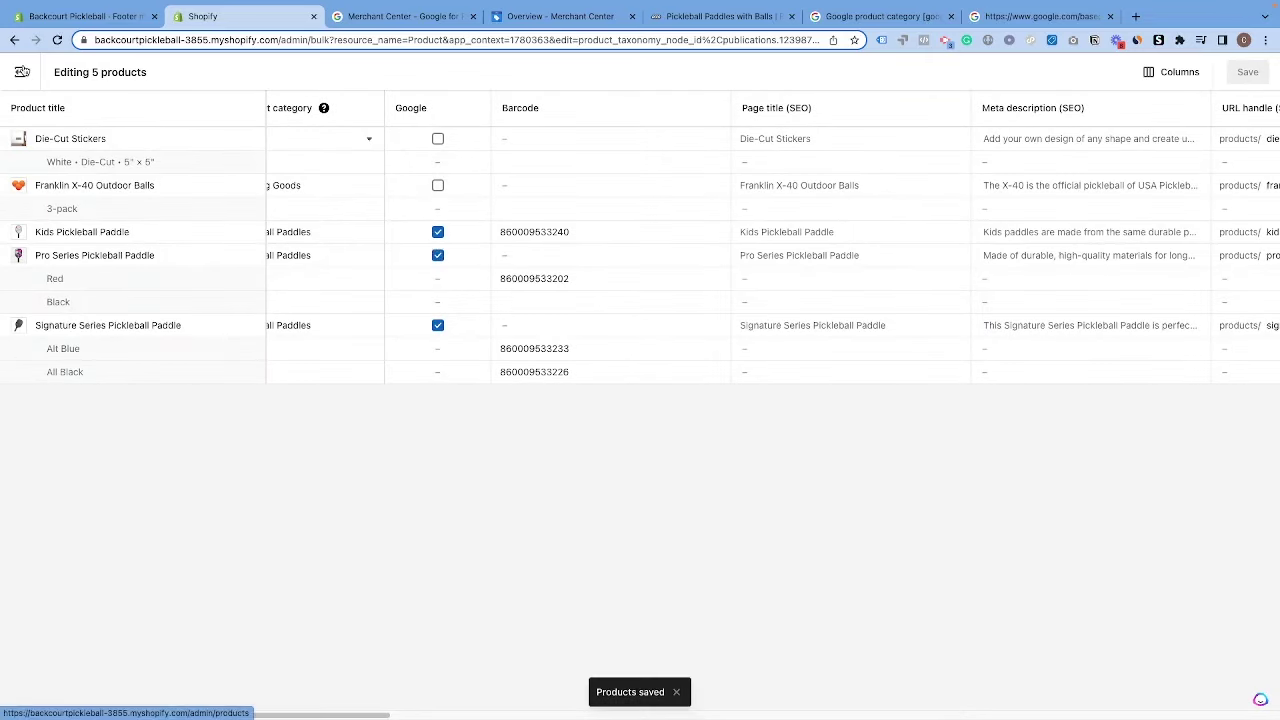
- Leave the bulk product editor and check the product approval status on the Google channel overview
click(22, 72)
scroll(540, 410, down, 2)
scroll(528, 430, up, 2)
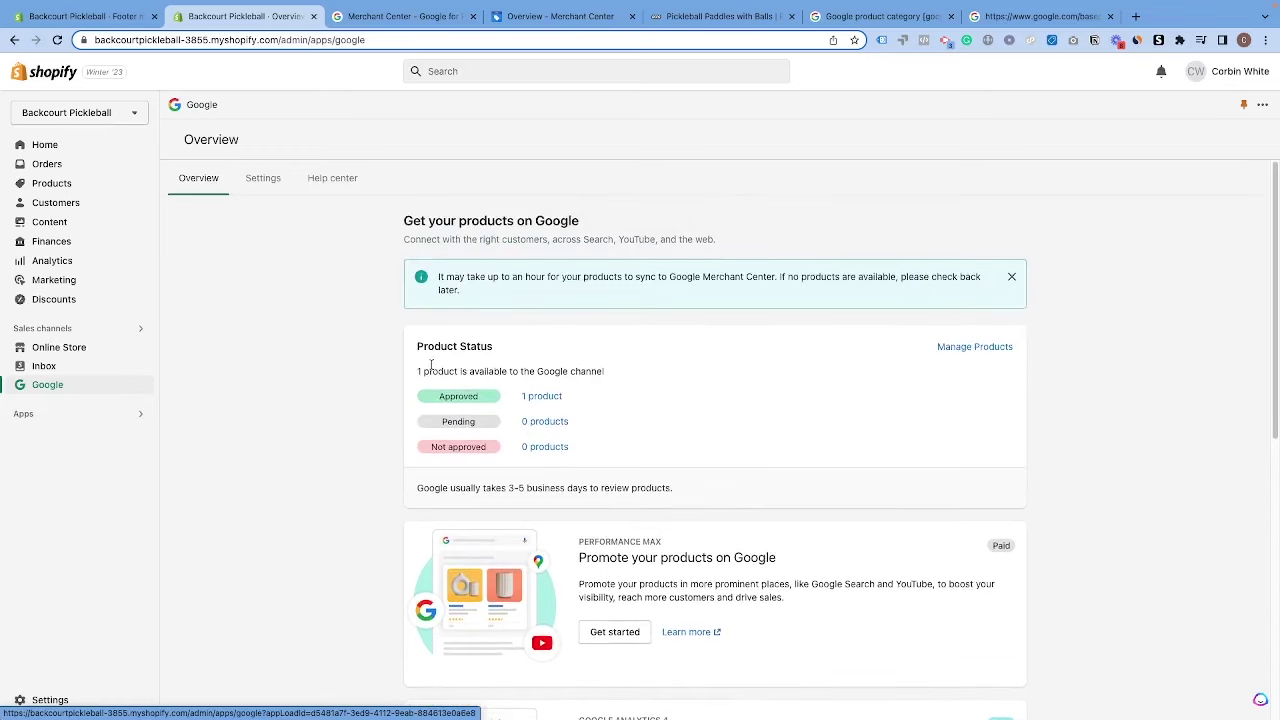
scroll(492, 363, down, 5)
scroll(666, 377, up, 4)
scroll(662, 375, up, 2)
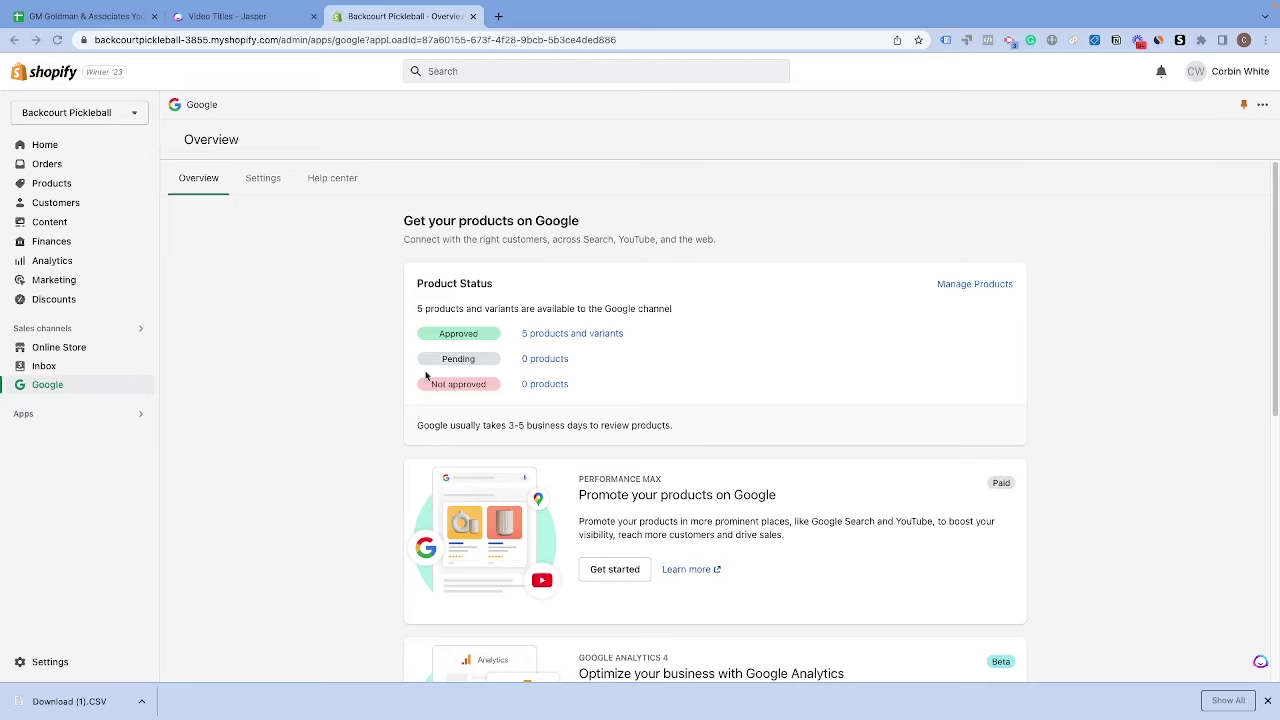
click(47, 390)
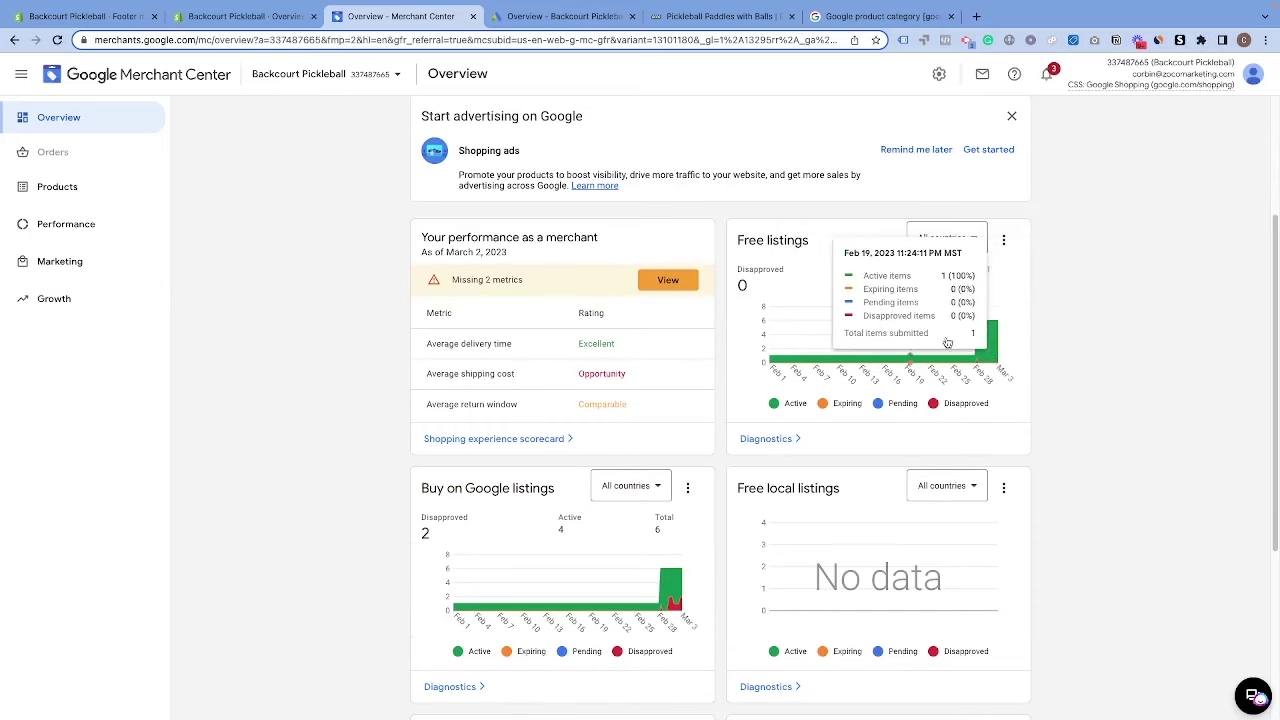
- In Google Merchant Center, review the listing statuses on the overview and examine the item issues in the product diagnostics
scroll(688, 488, down, 2)
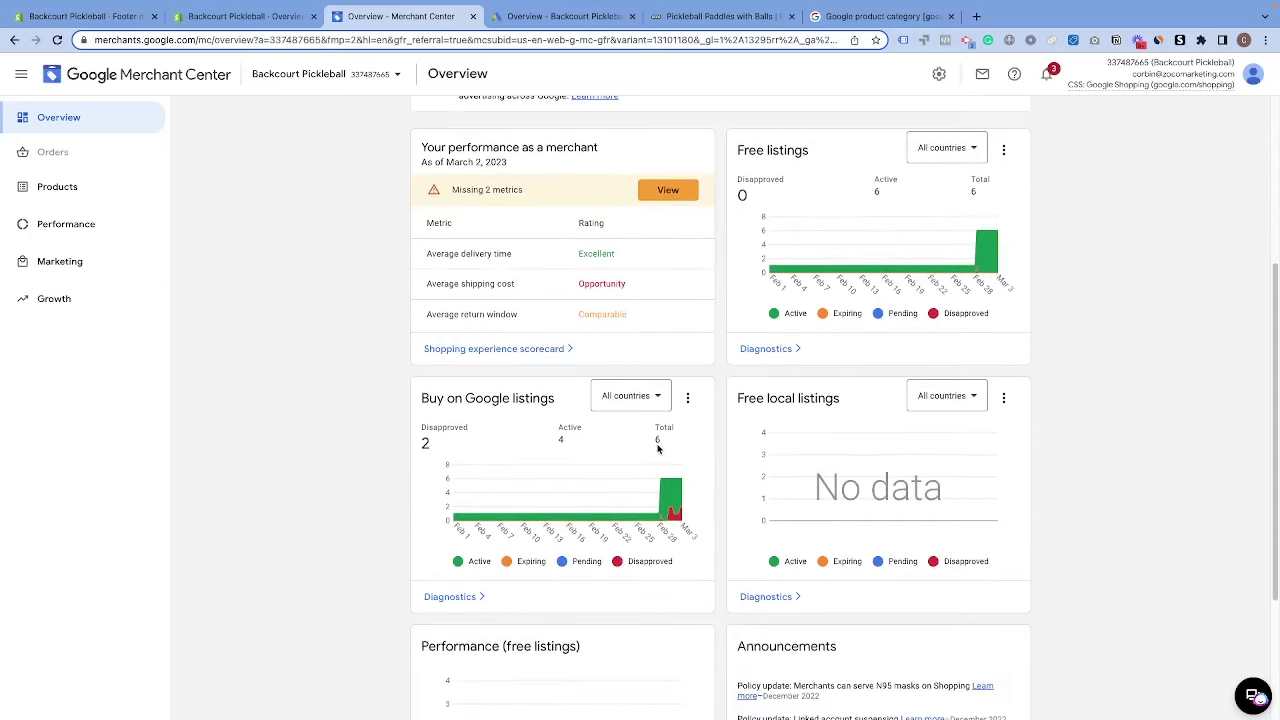
scroll(580, 451, up, 3)
scroll(551, 477, down, 2)
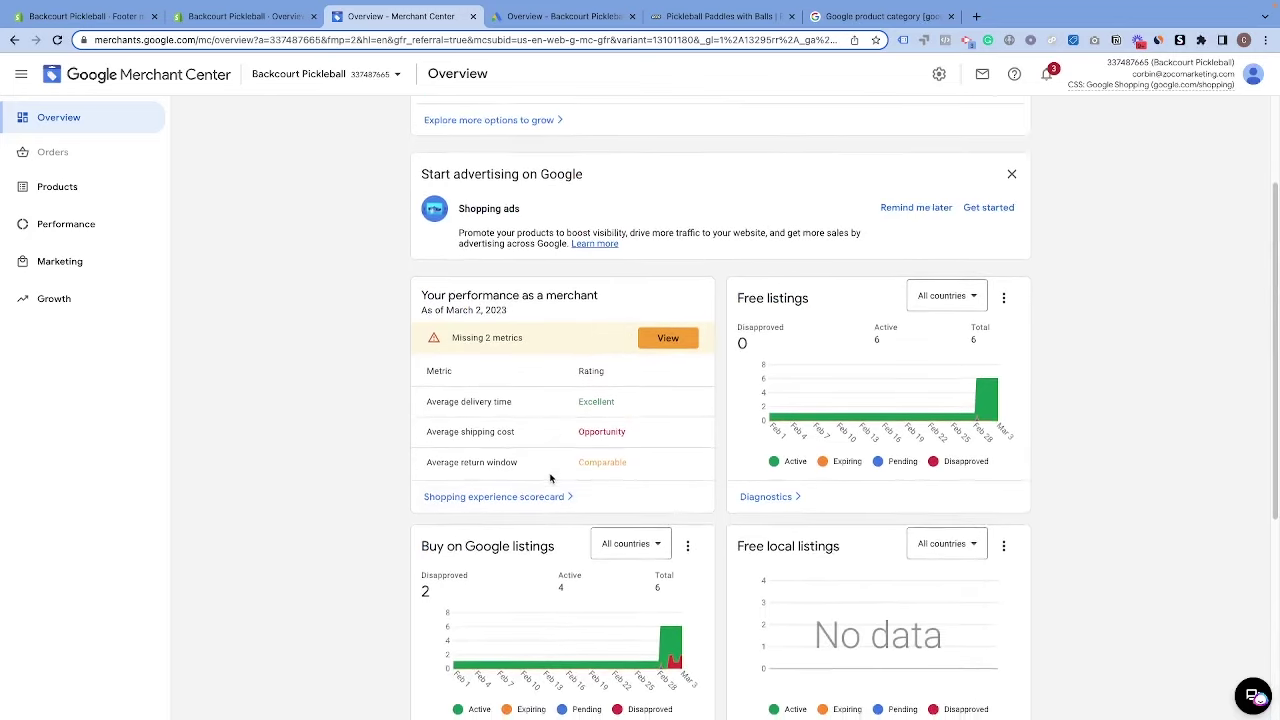
click(82, 187)
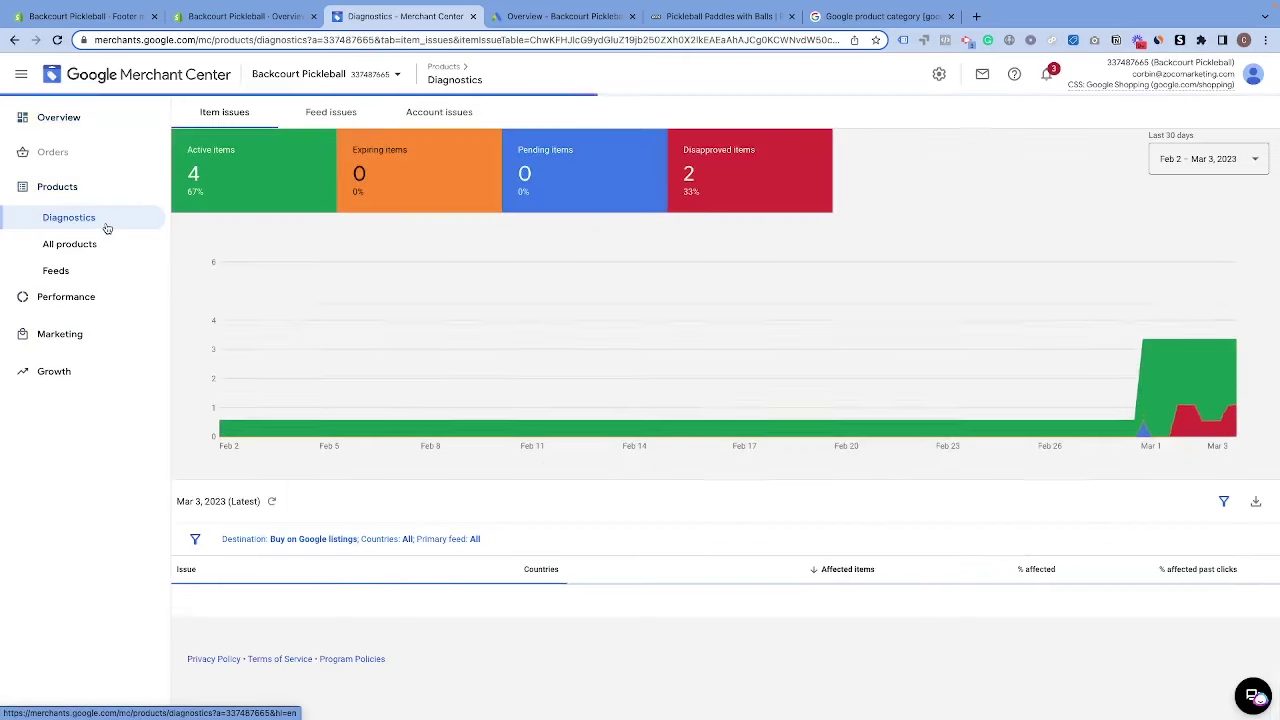
scroll(383, 477, down, 2)
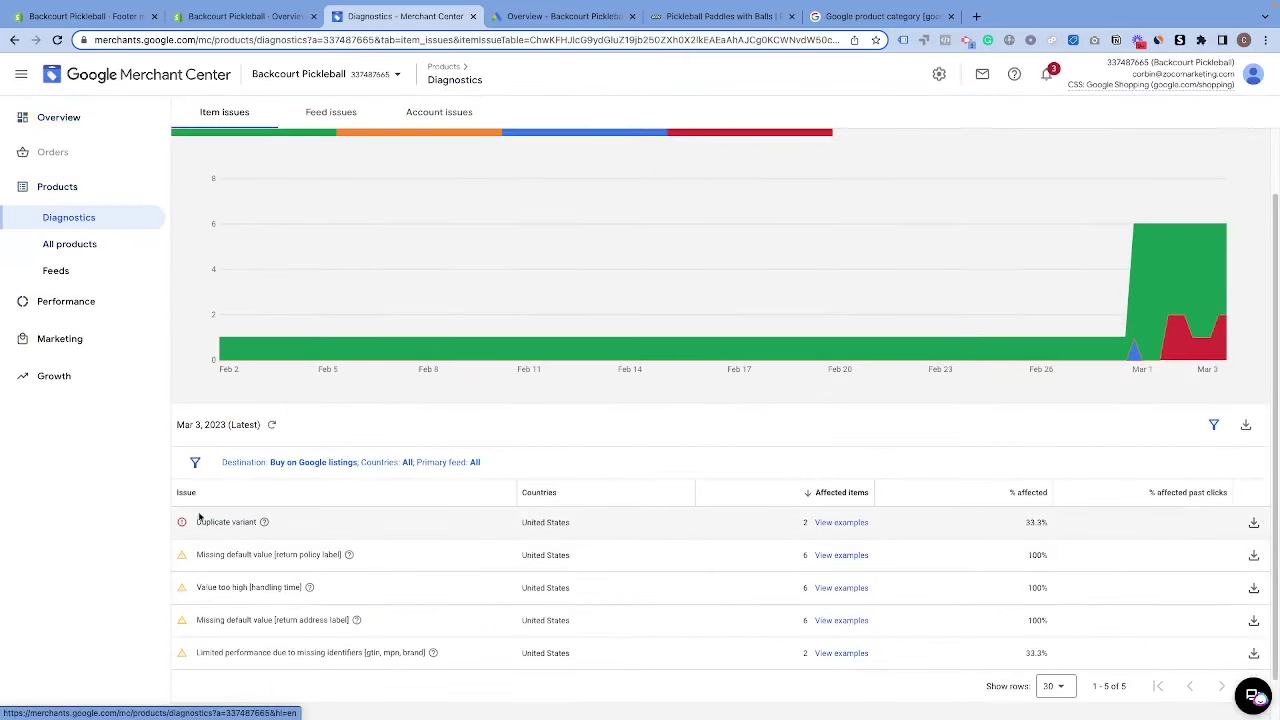
- View the example items affected by the Duplicate variant issue, and return to the product diagnostics
drag(195, 521, 270, 522)
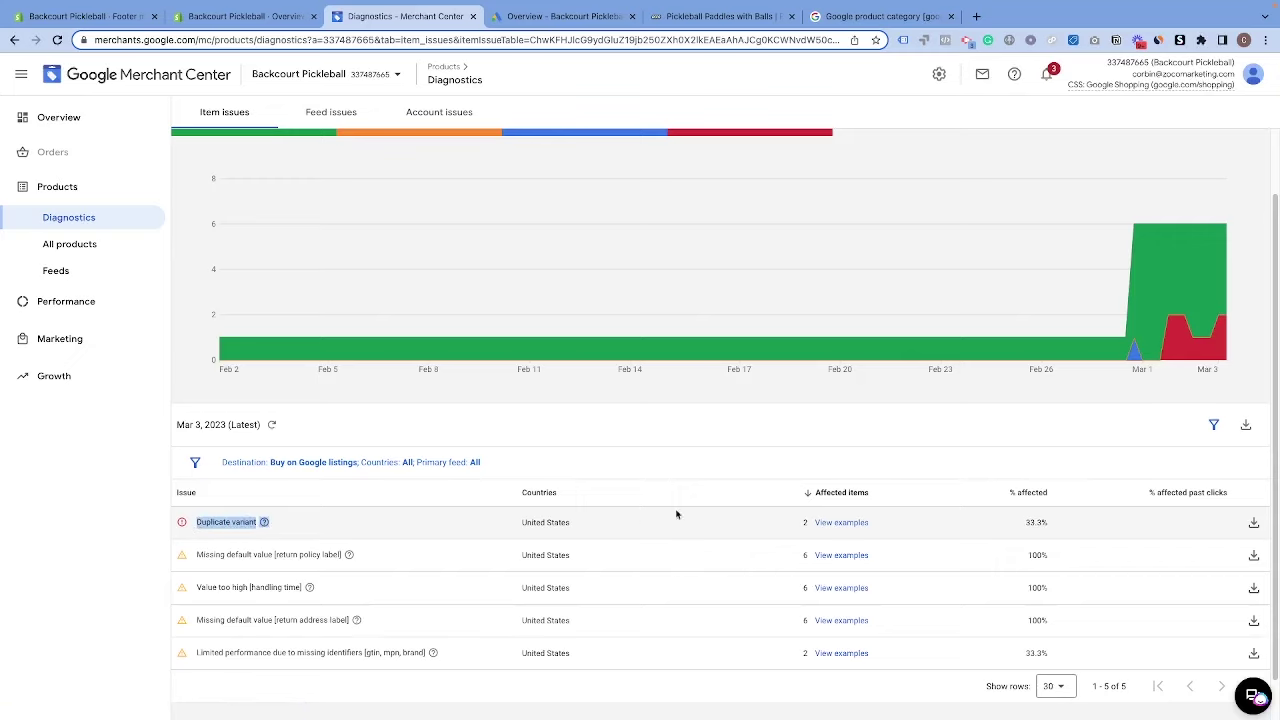
click(837, 524)
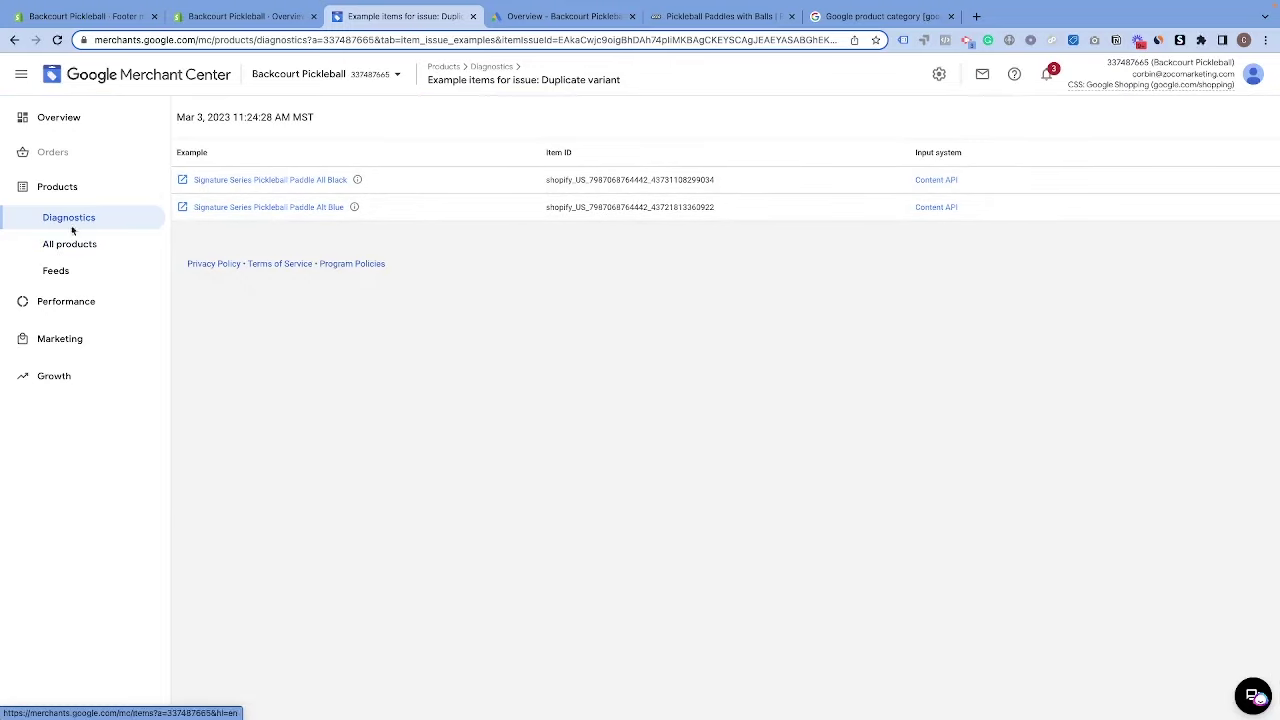
click(13, 39)
- Examine the missing return policy label and other item issues, and review the disapproved items in the diagnostics chart
scroll(528, 480, down, 1)
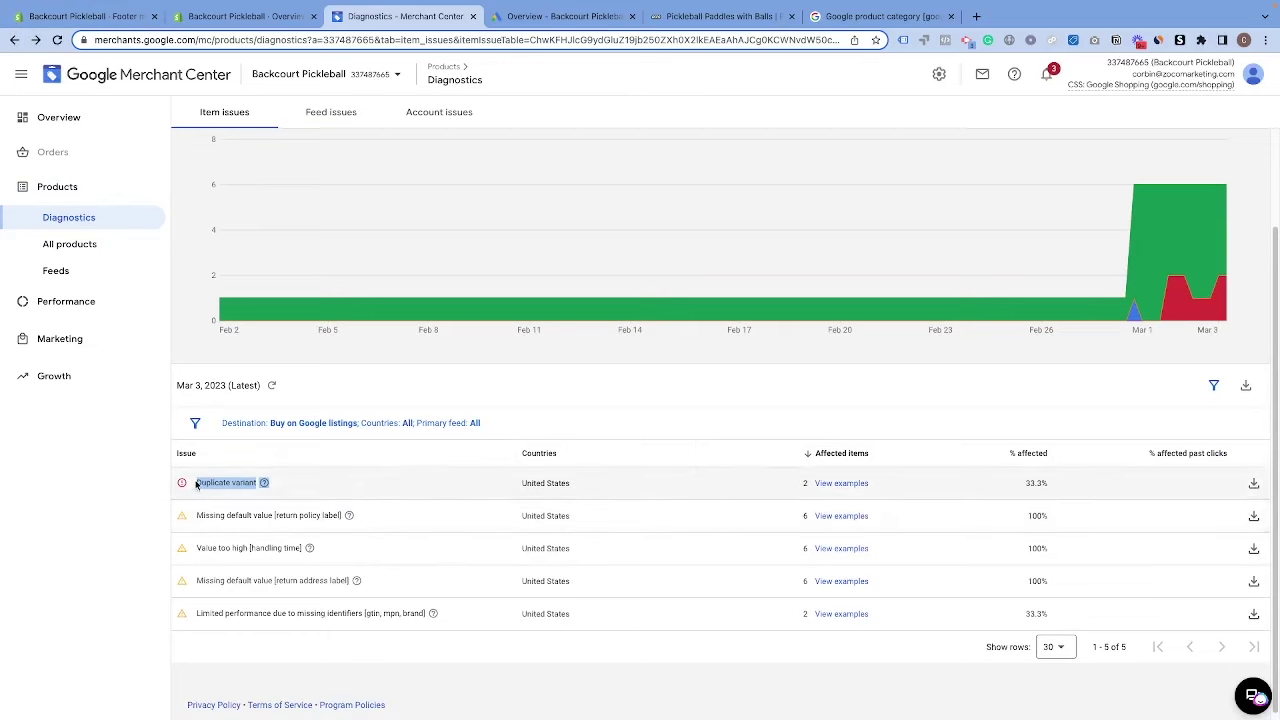
drag(197, 515, 341, 515)
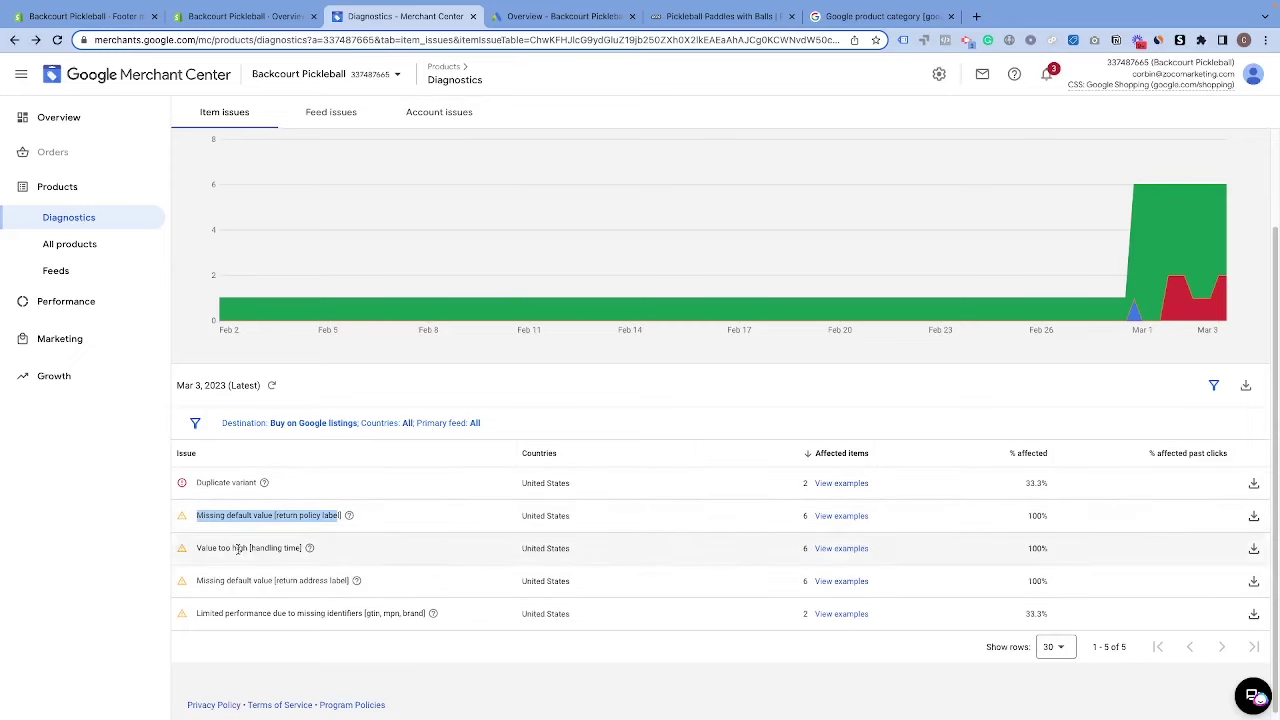
click(182, 483)
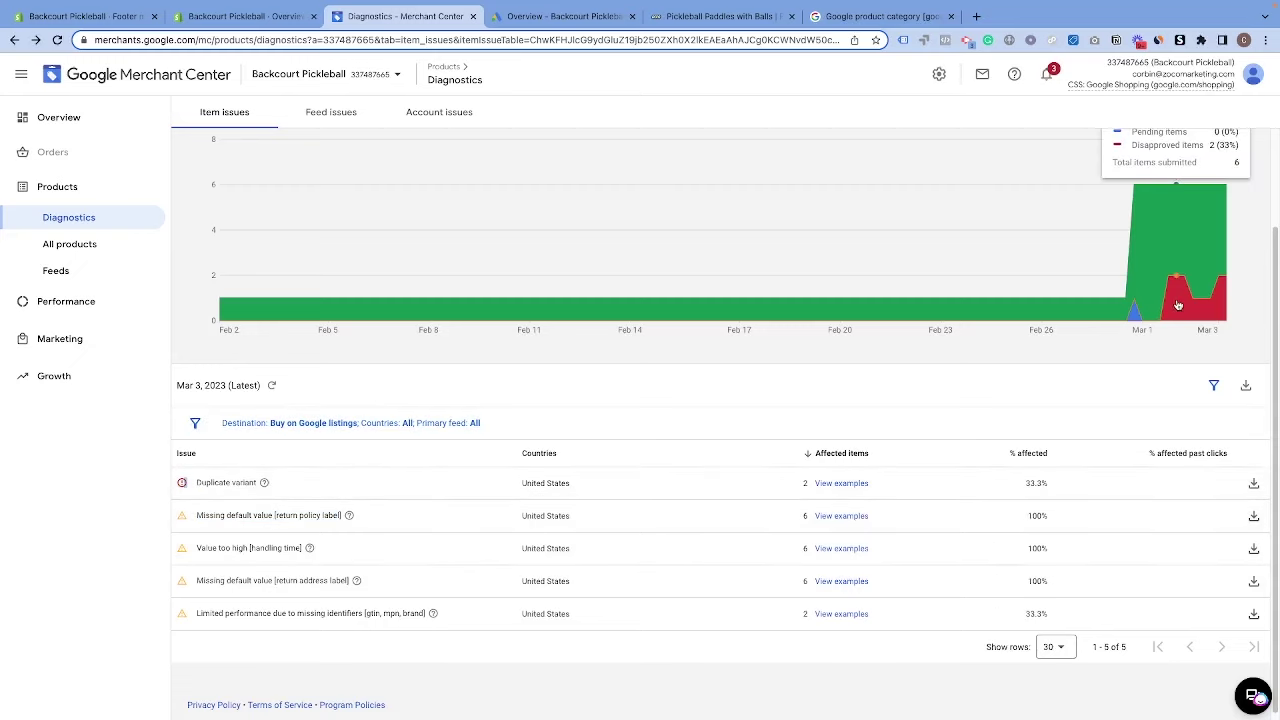
scroll(623, 393, up, 1)
scroll(615, 400, down, 1)
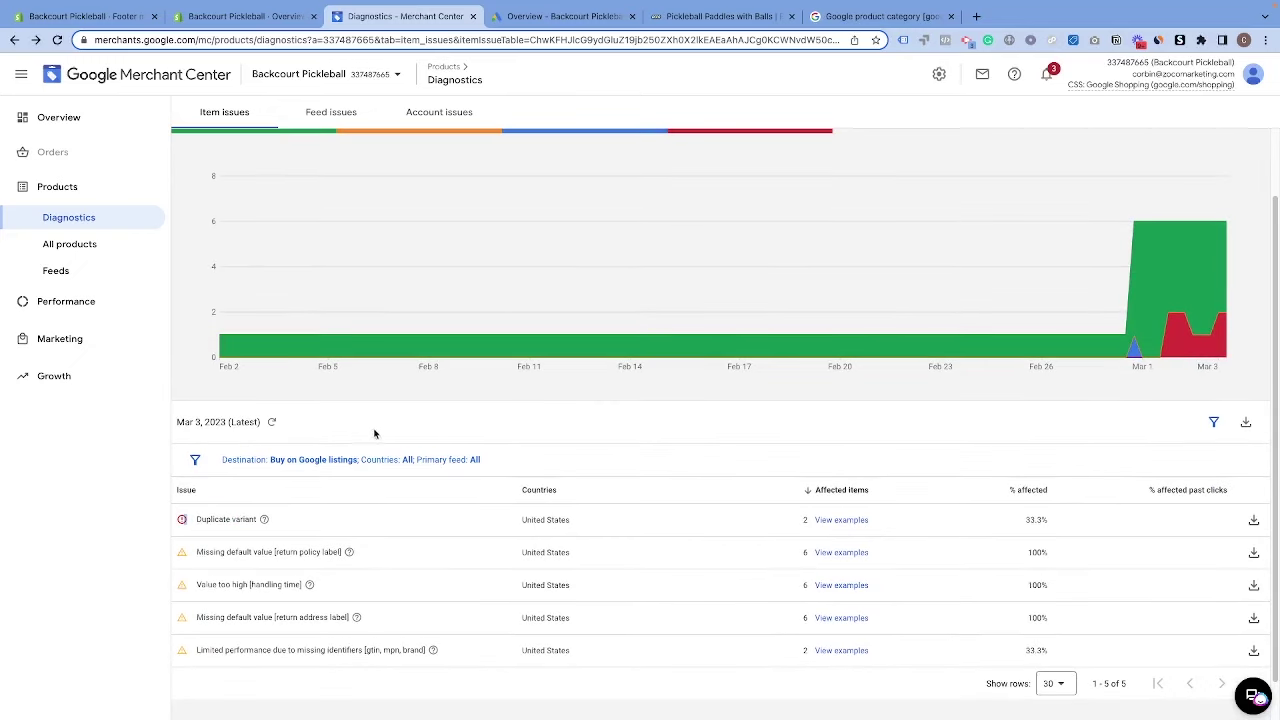
scroll(397, 399, up, 1)
scroll(654, 419, up, 1)
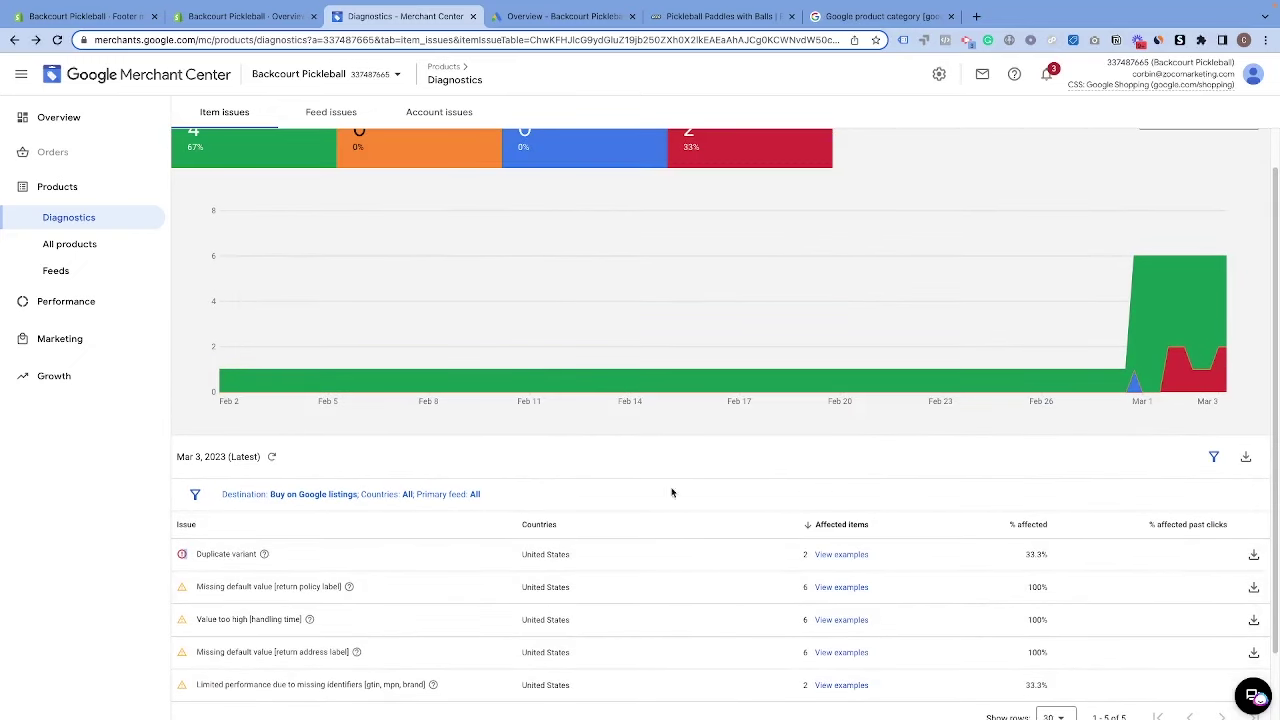
- Open the linked accounts settings in Merchant Center and check the link status of the Google Ads accounts
click(553, 16)
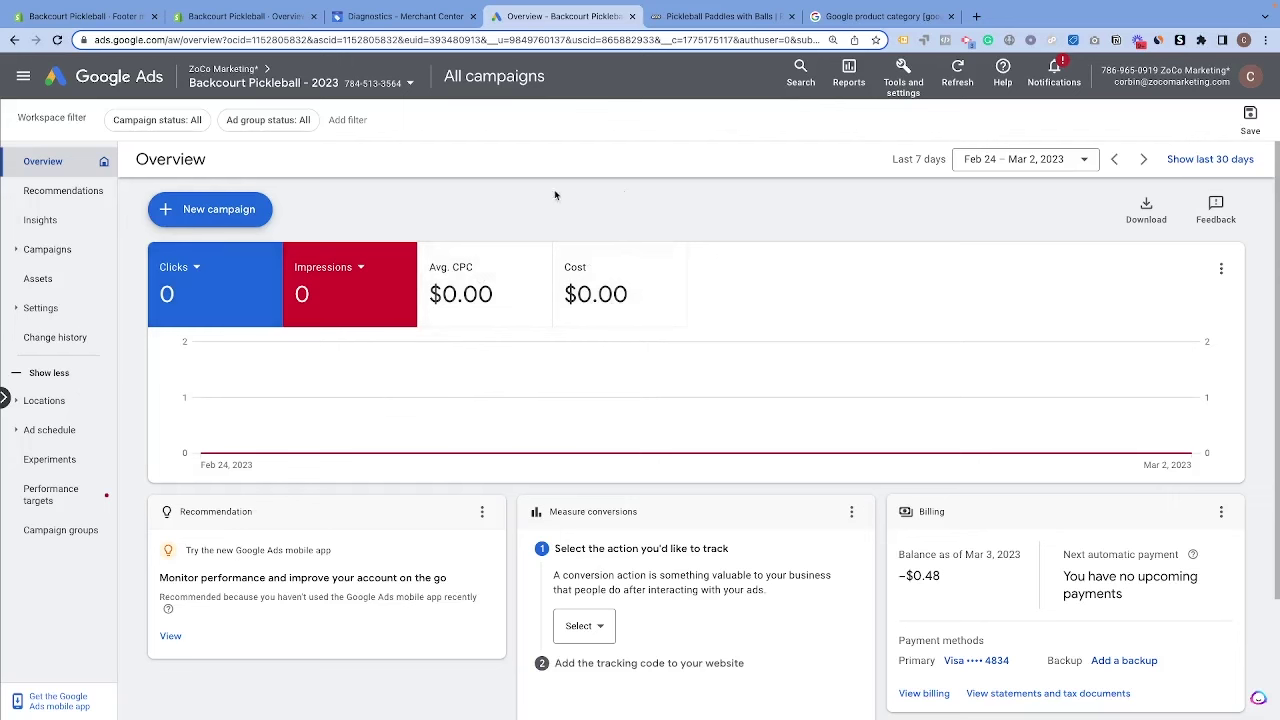
click(428, 24)
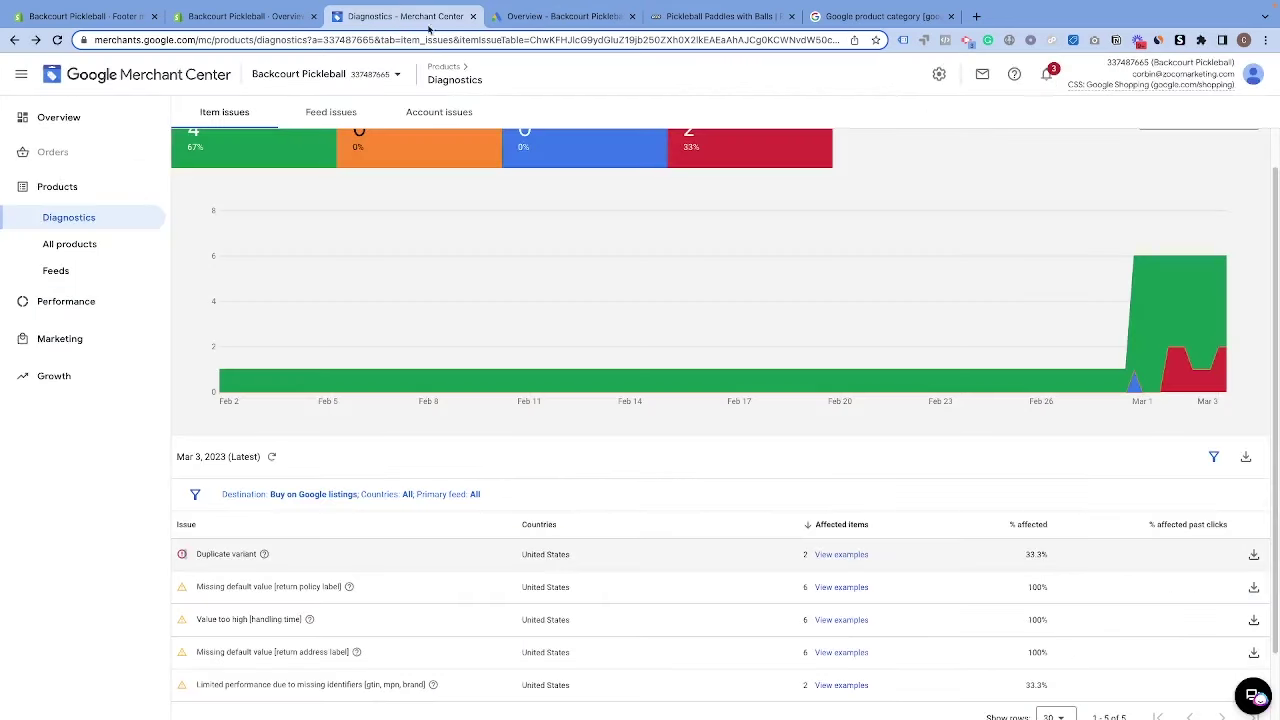
click(939, 76)
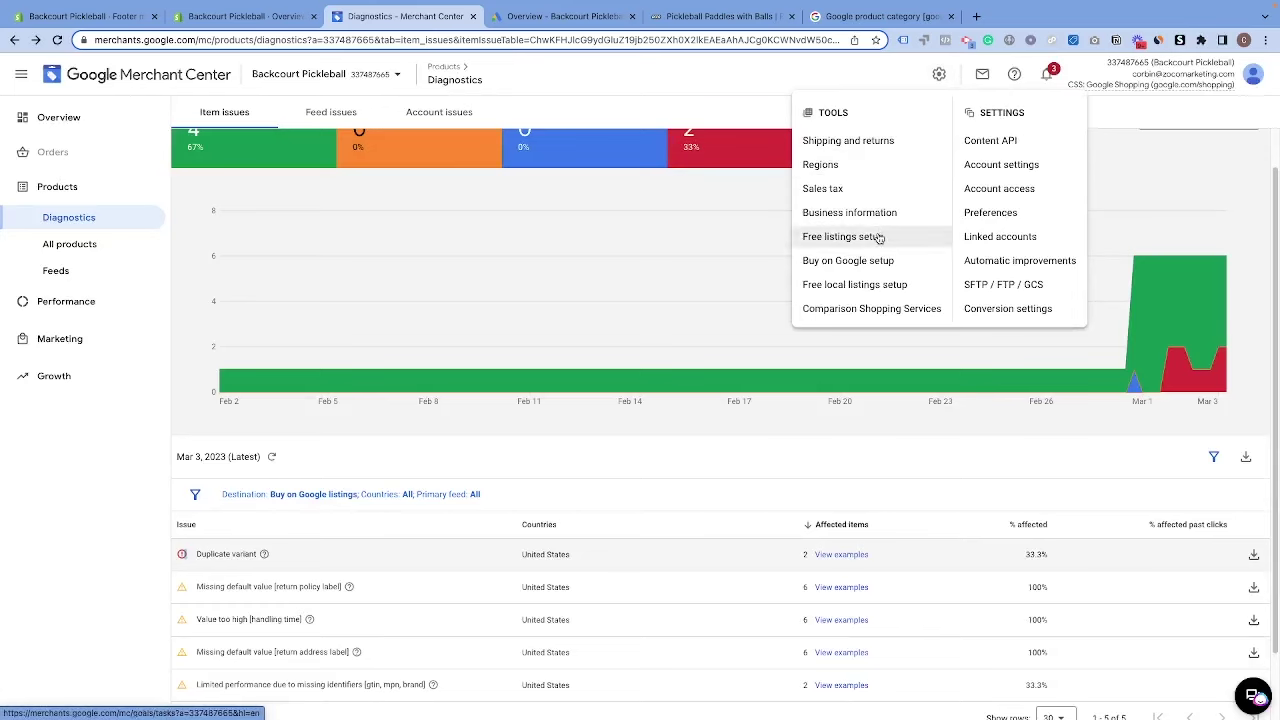
click(998, 237)
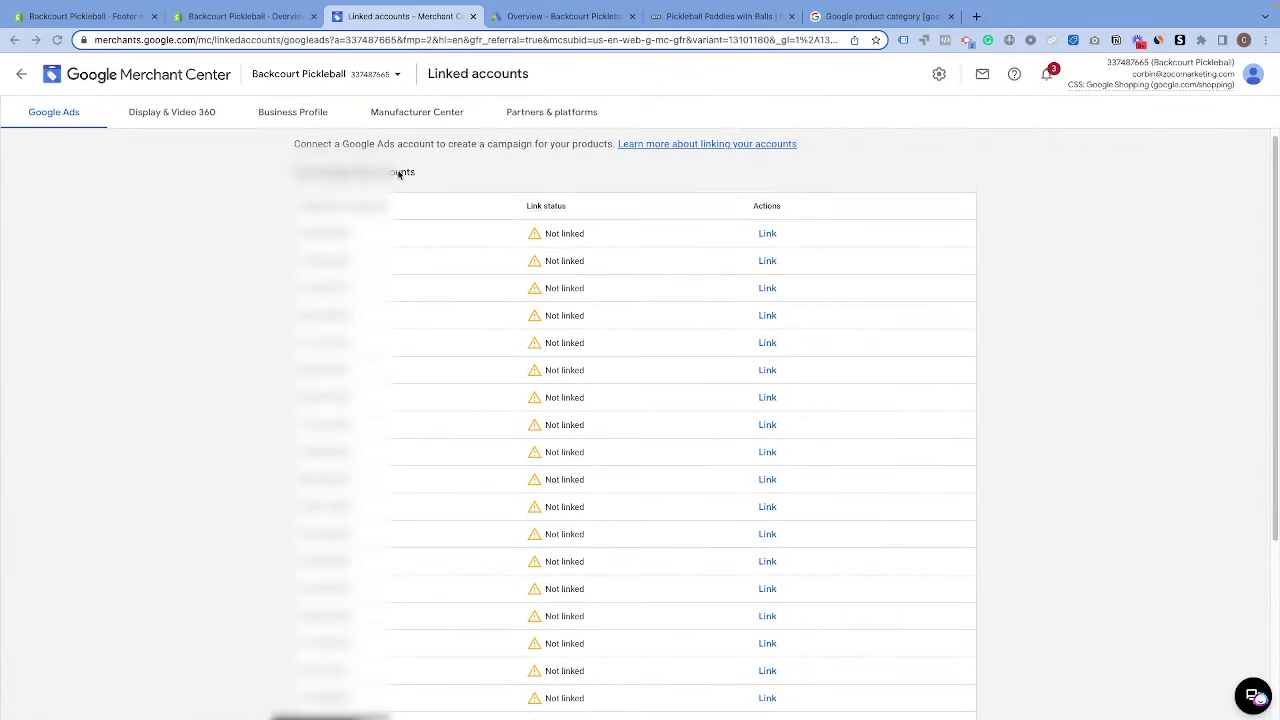
scroll(277, 258, down, 1)
scroll(513, 268, down, 1)
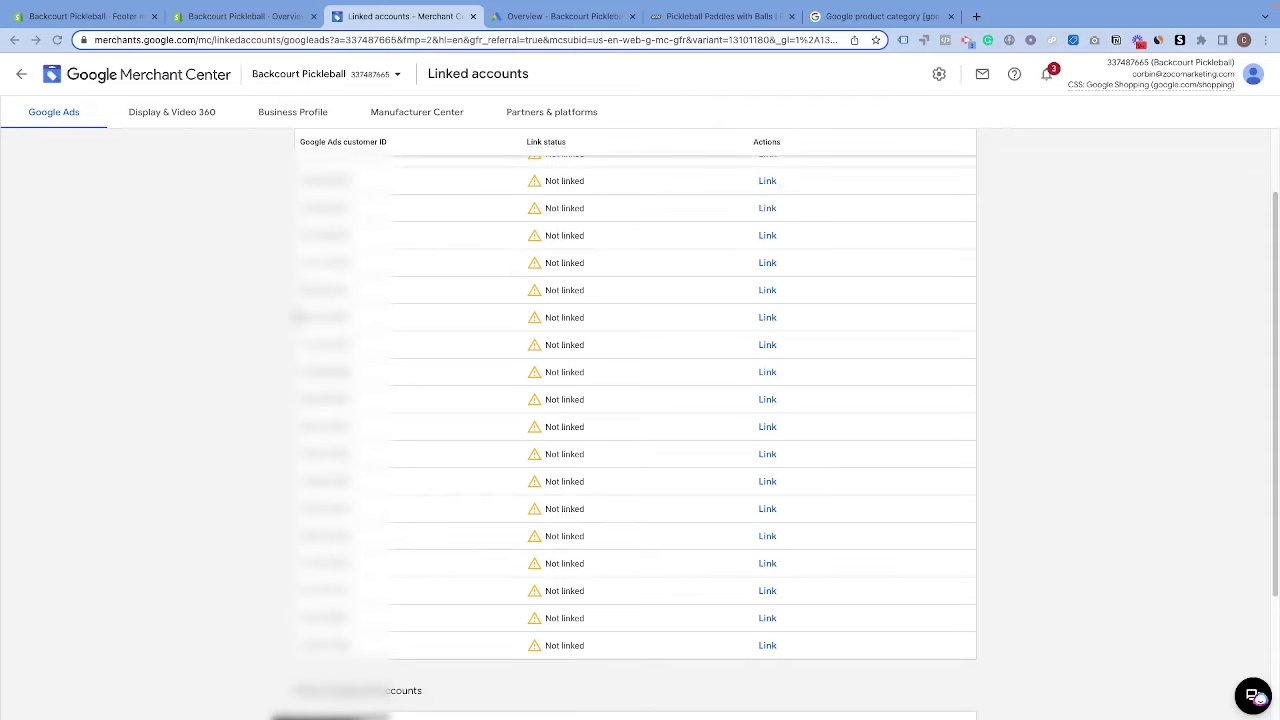
scroll(462, 300, up, 1)
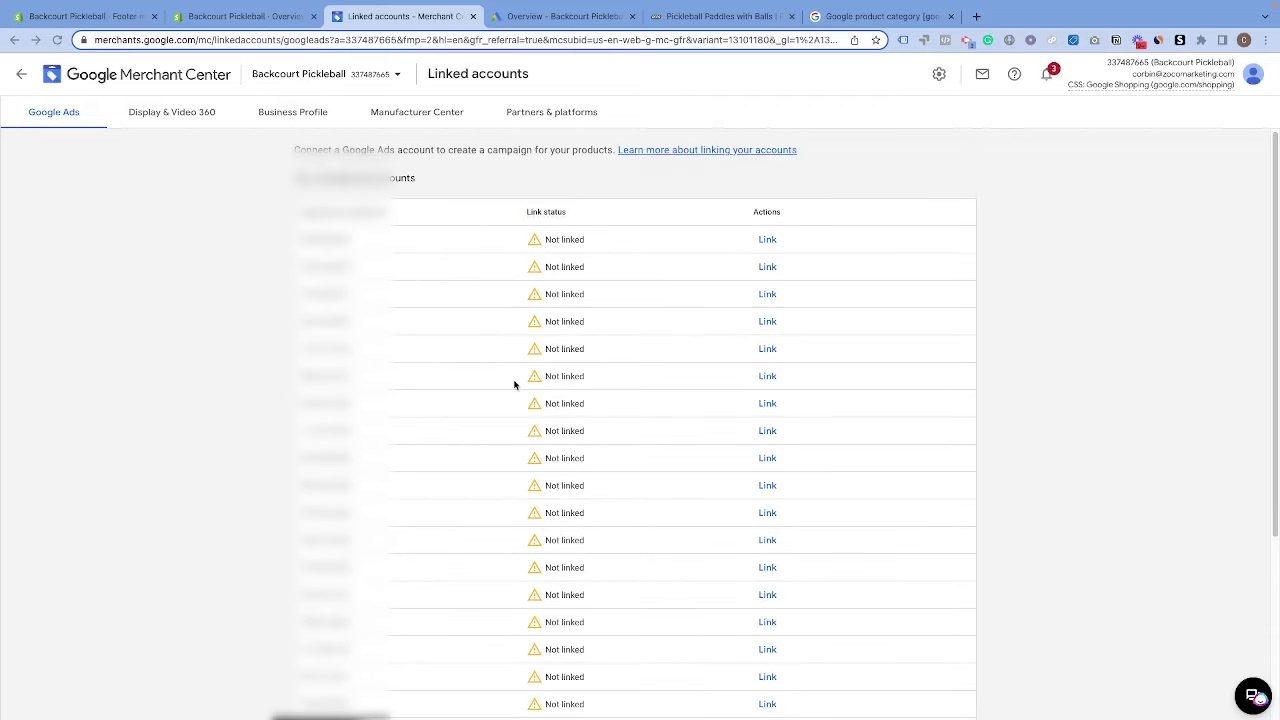
scroll(514, 384, down, 5)
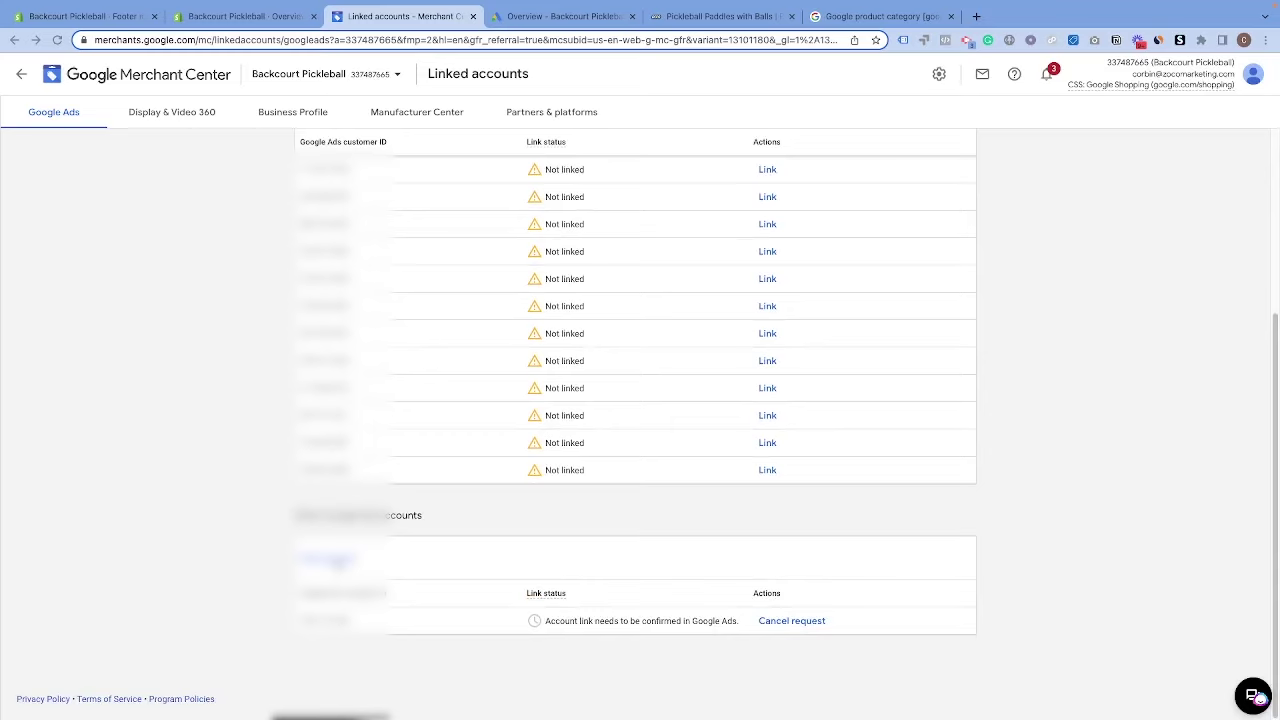
click(327, 558)
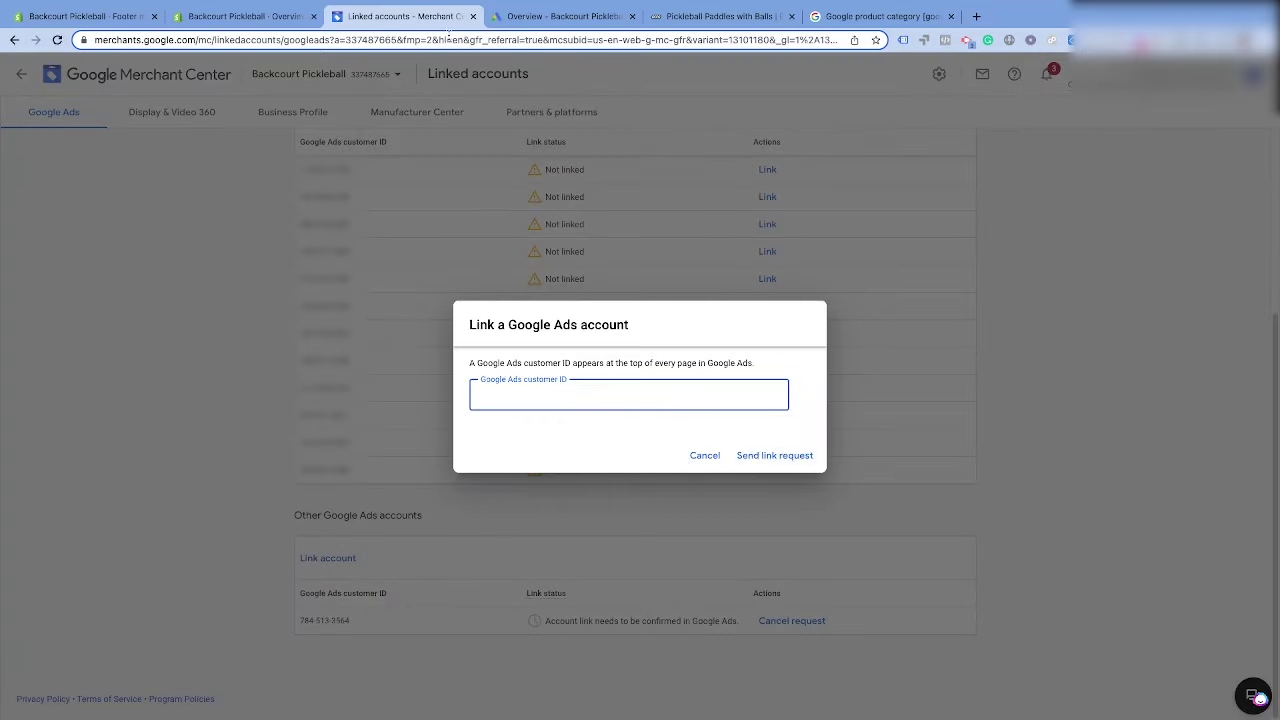
click(553, 18)
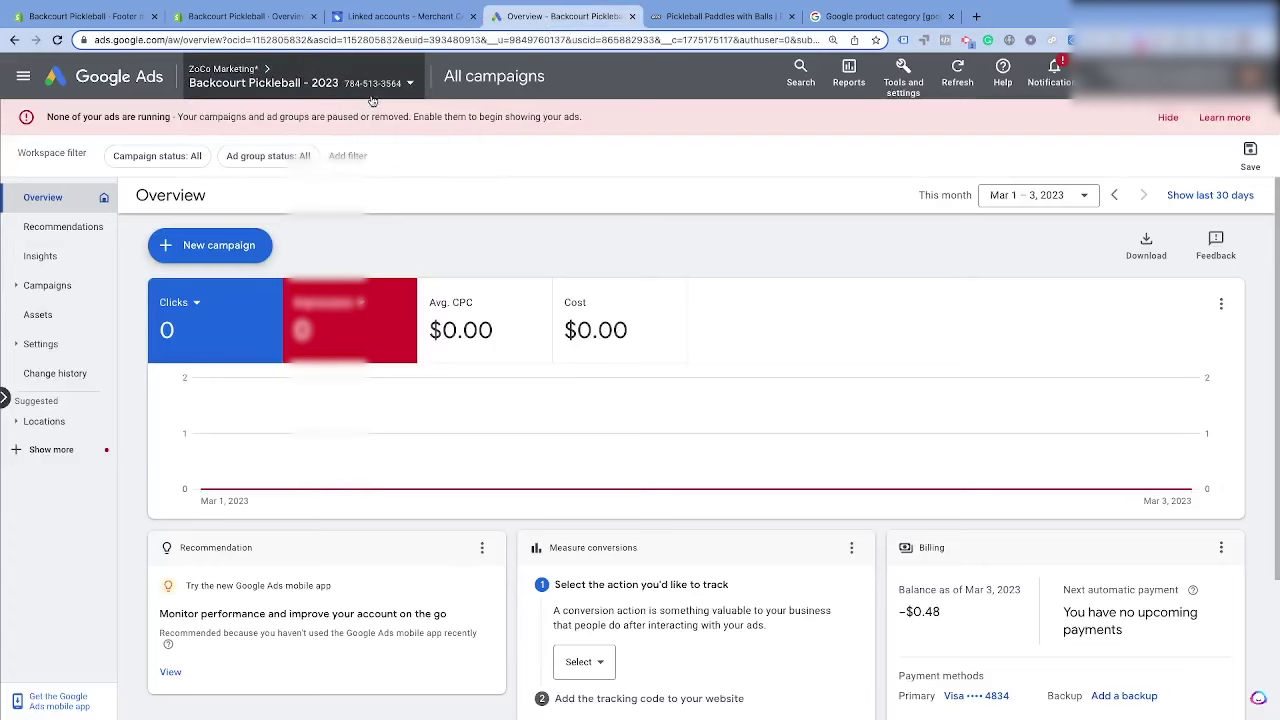
click(404, 17)
click(696, 475)
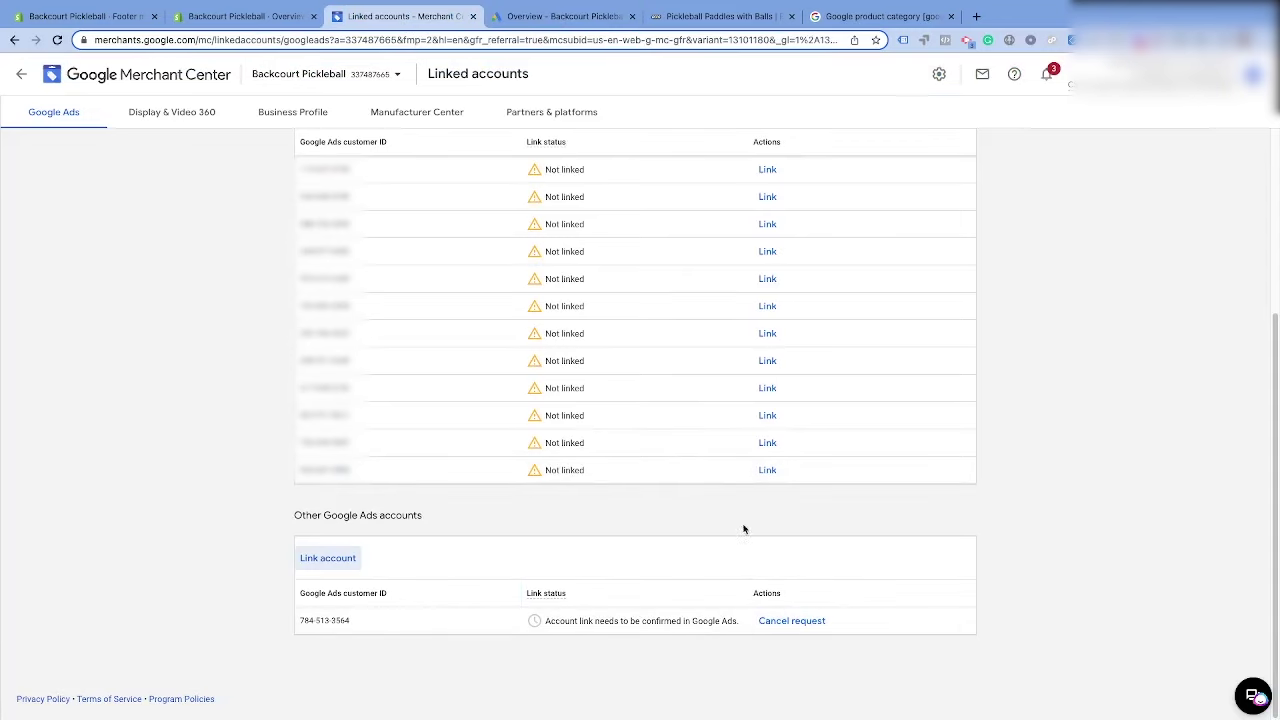
- Switch to Google Ads and approve the pending link request from the Backcourt Pickleball Merchant Center account
click(541, 20)
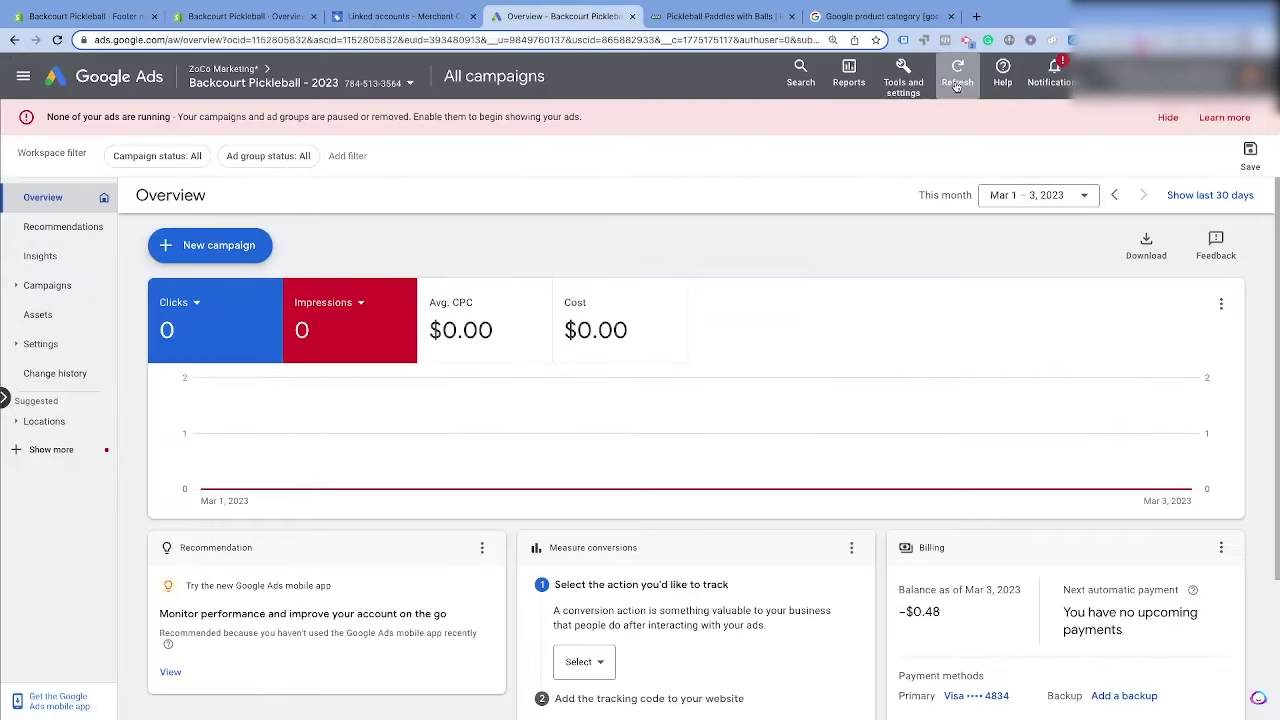
click(903, 72)
click(925, 278)
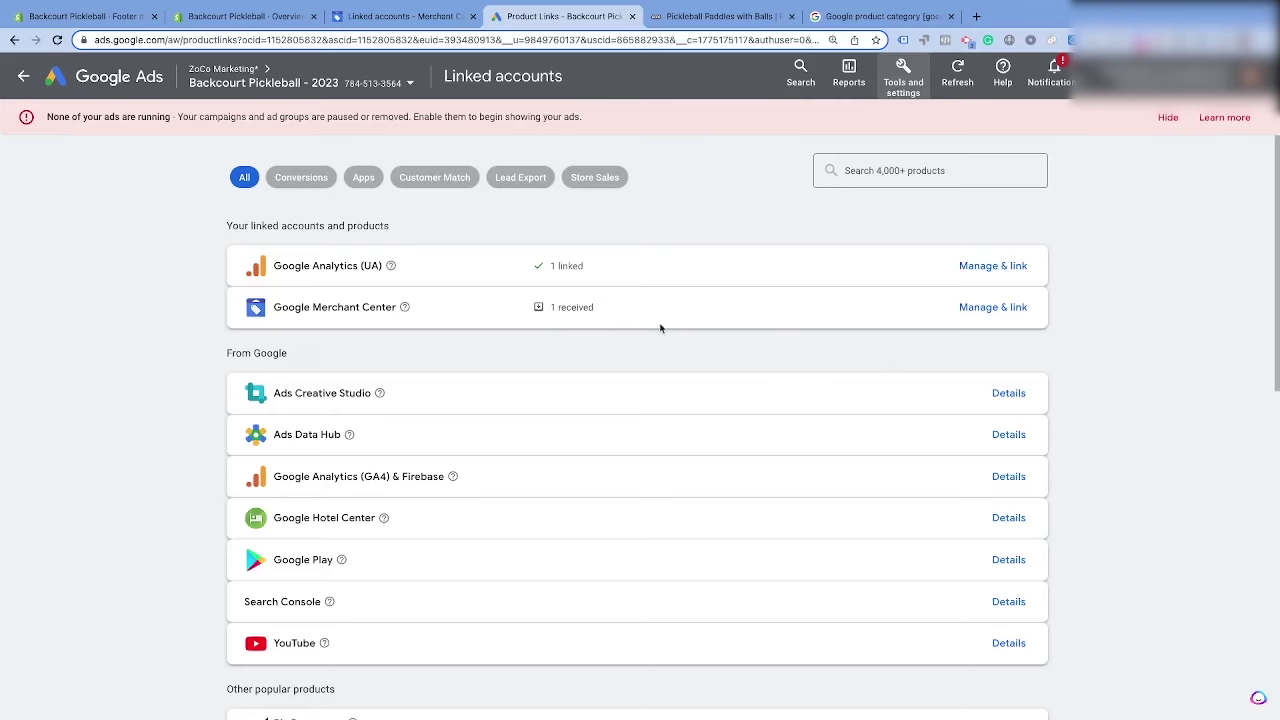
click(985, 309)
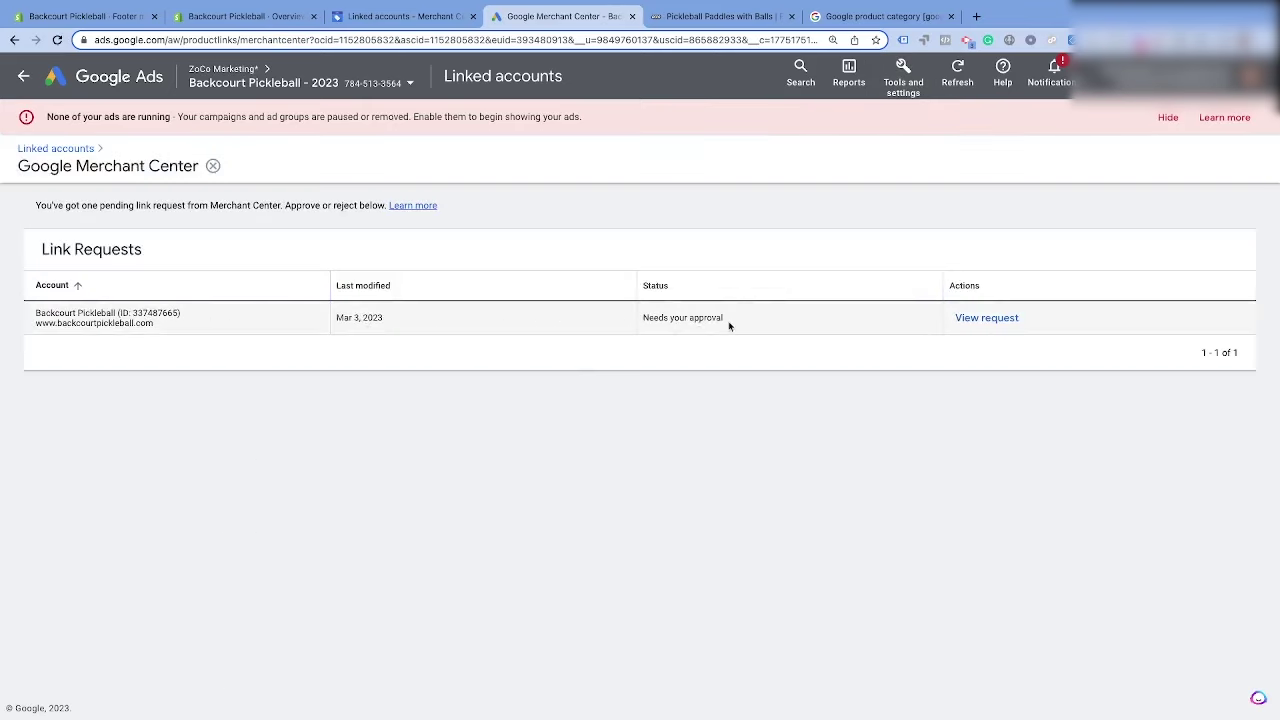
click(990, 319)
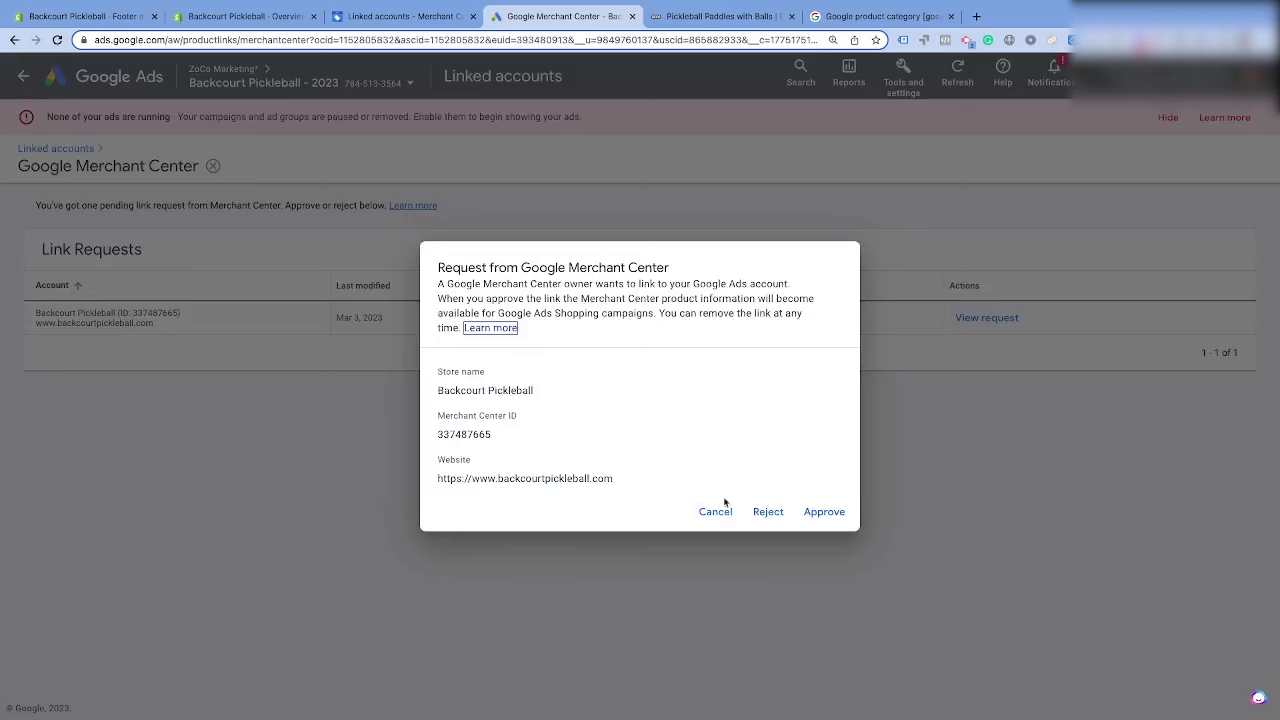
click(840, 512)
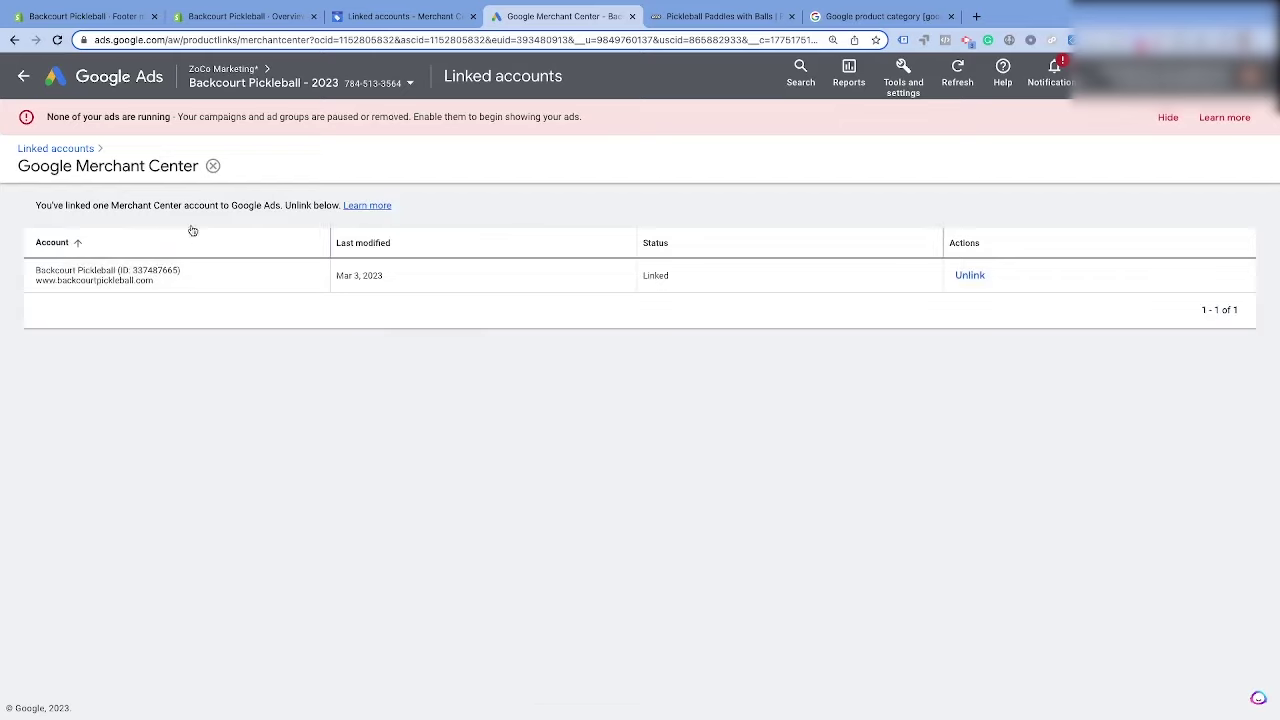
- Start a new Google Ads campaign with the Sales objective and remove the Subscribe conversion goal
click(19, 80)
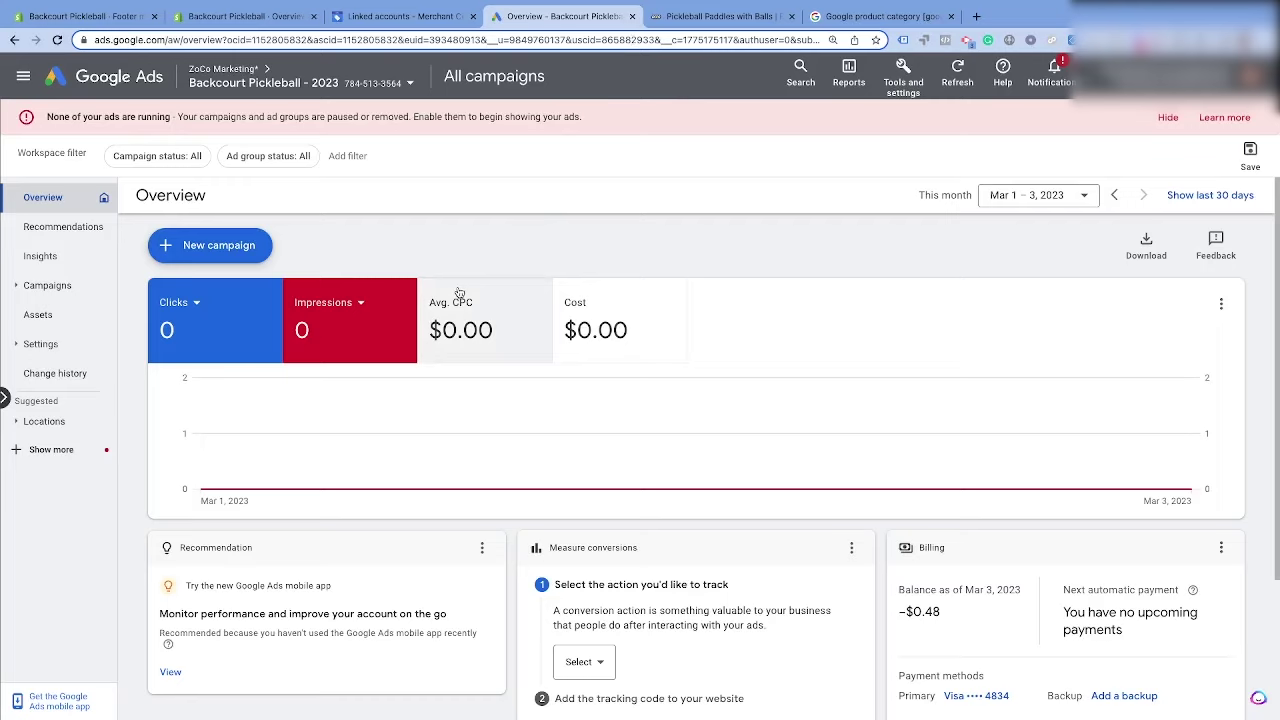
click(205, 249)
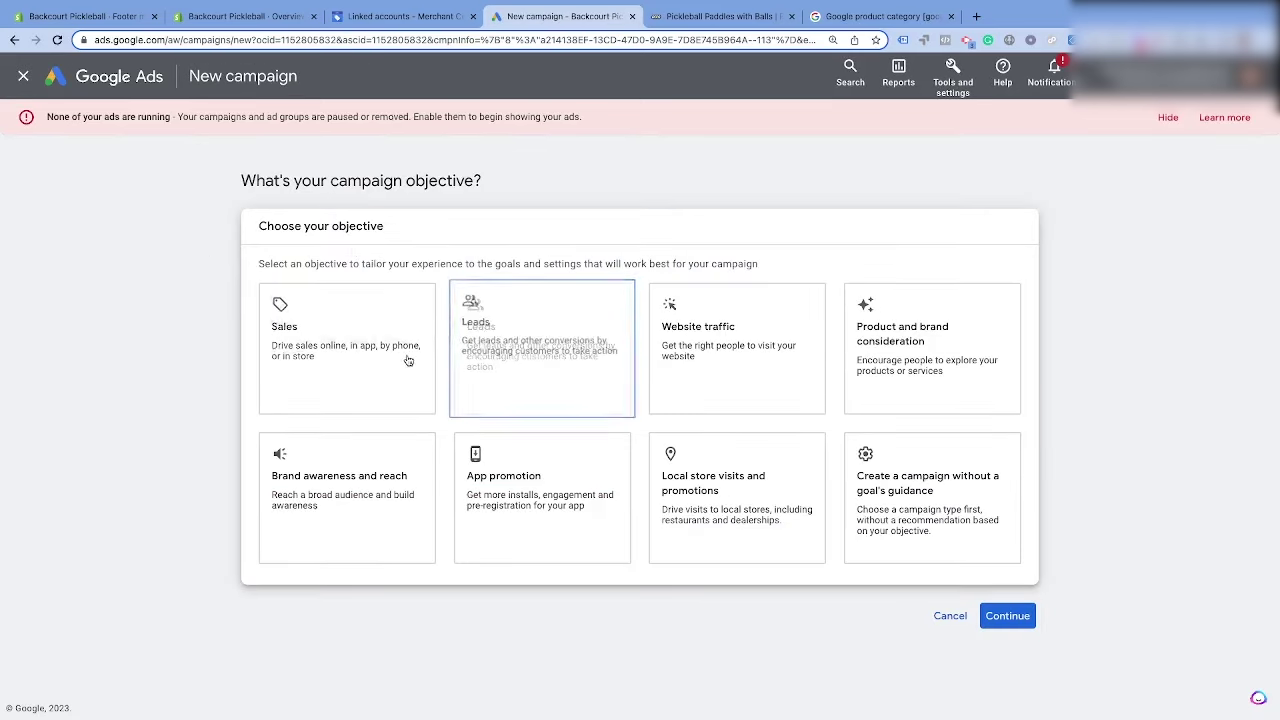
click(356, 342)
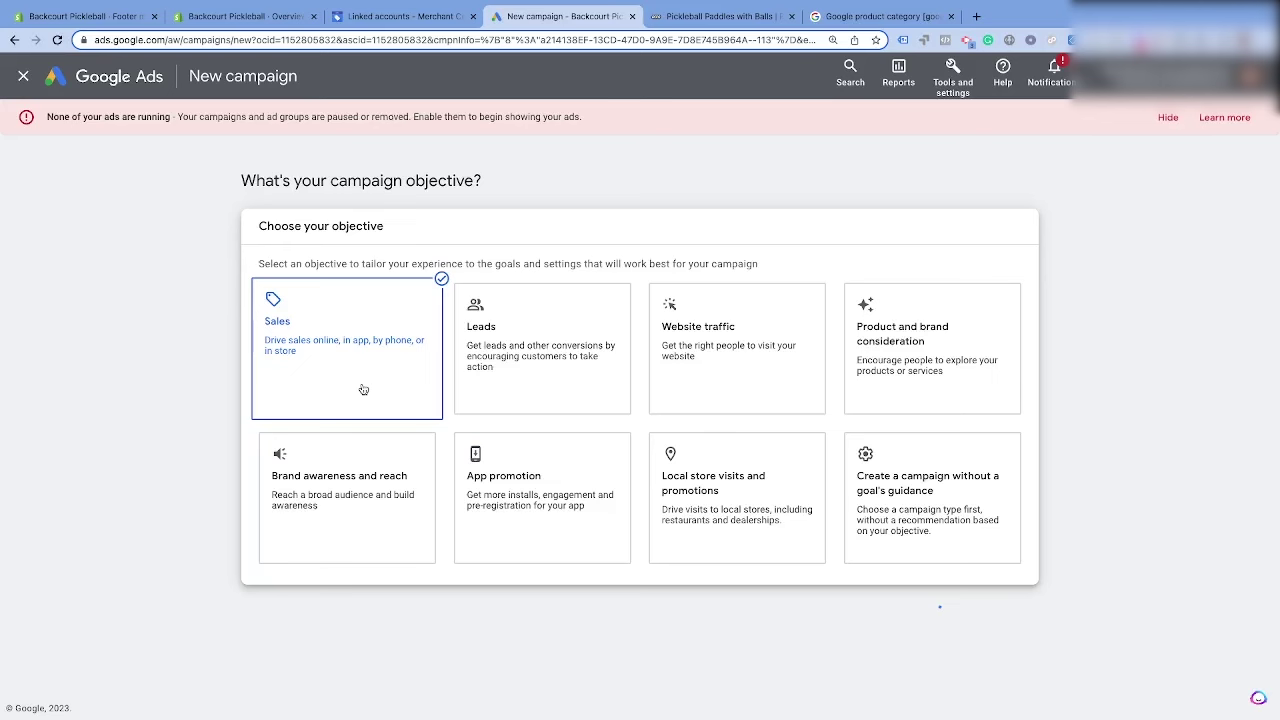
scroll(461, 487, down, 3)
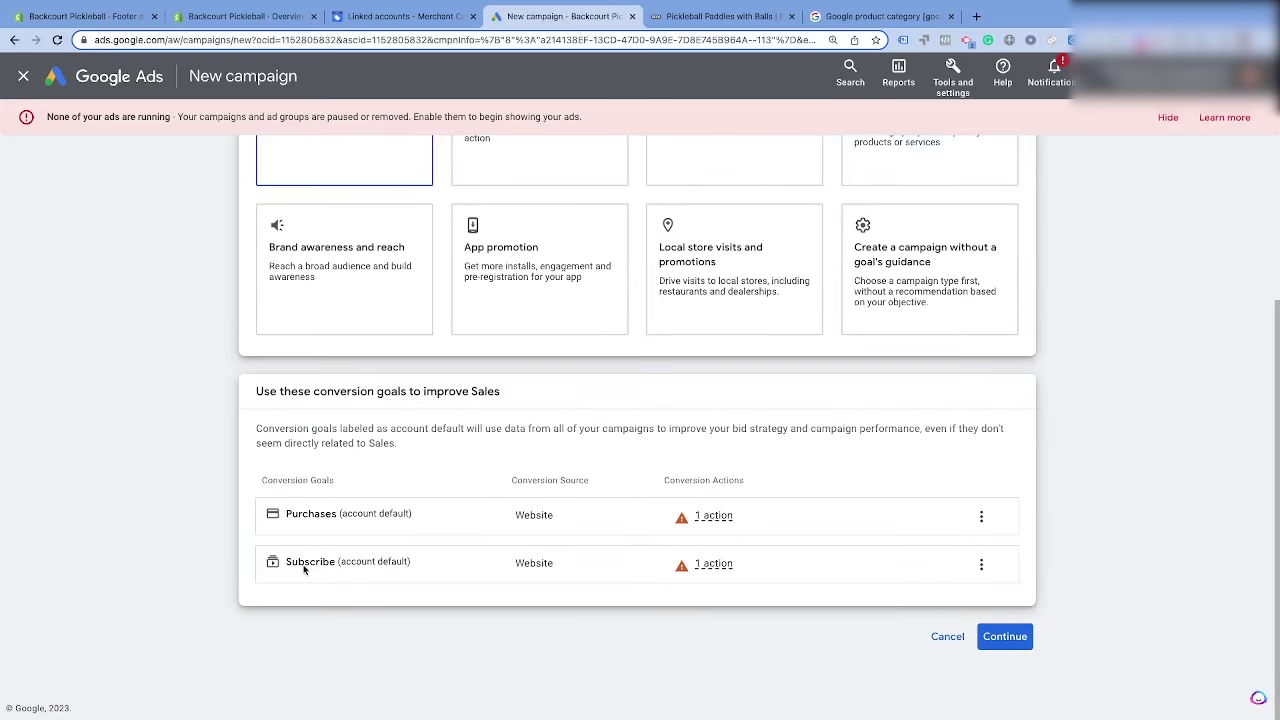
click(981, 564)
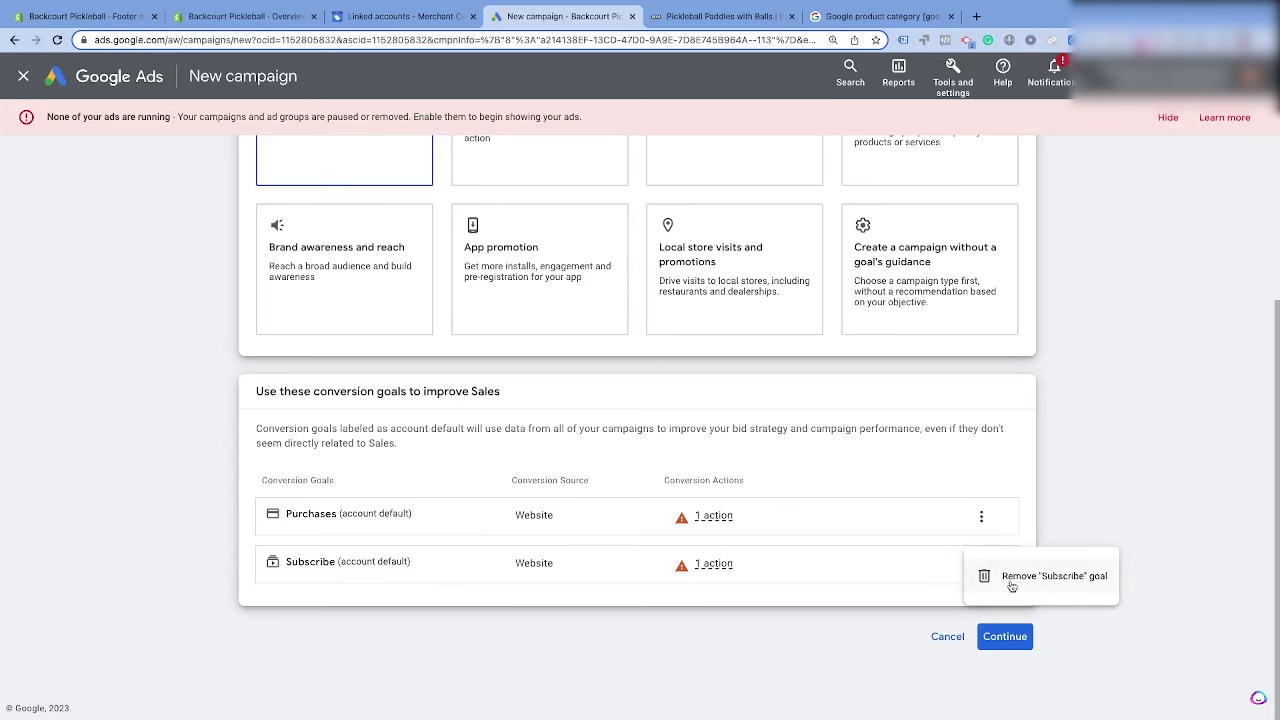
click(1018, 568)
click(768, 433)
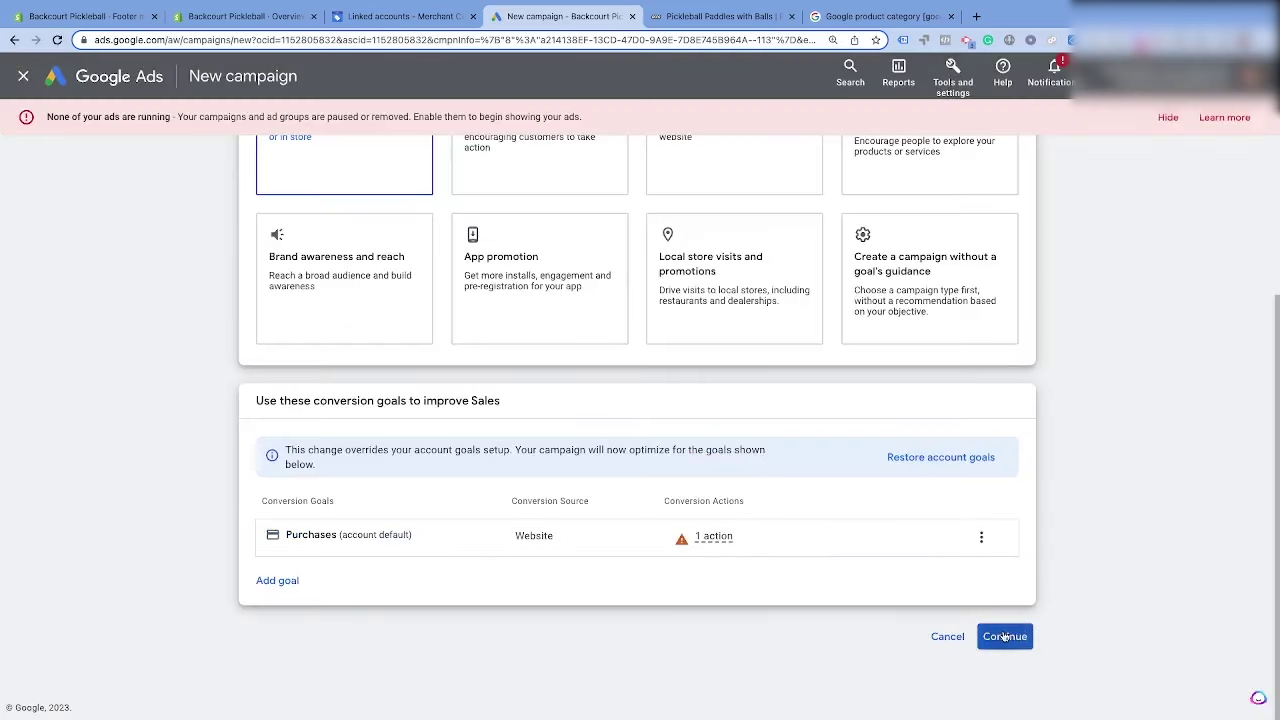
- Select Shopping as the campaign type for the Backcourt Pickleball Merchant Center account
scroll(694, 551, down, 4)
click(480, 414)
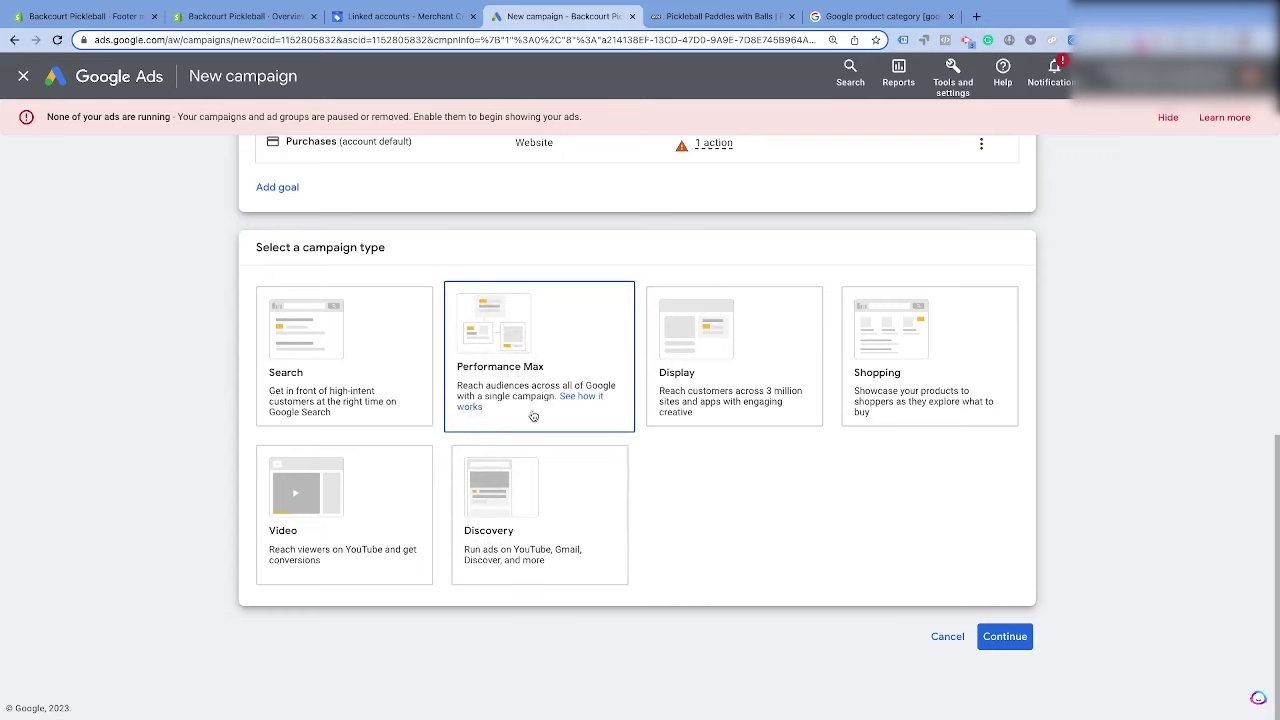
click(885, 385)
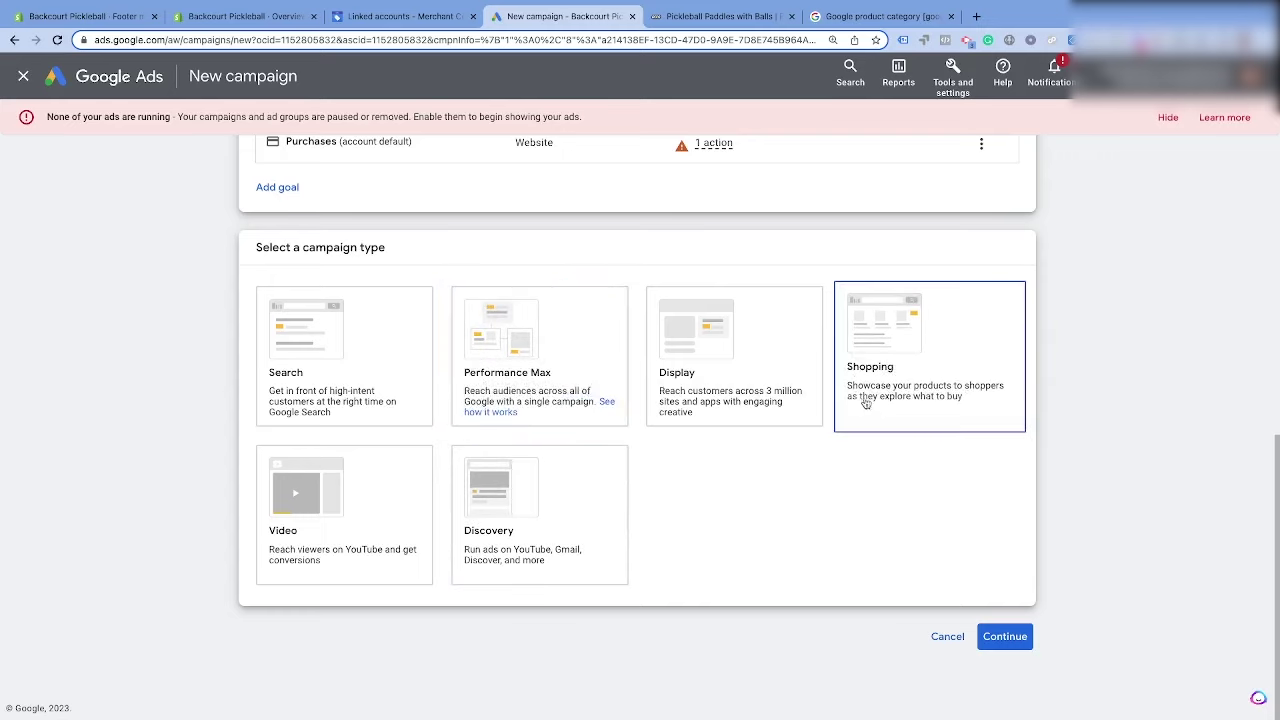
click(533, 358)
click(910, 346)
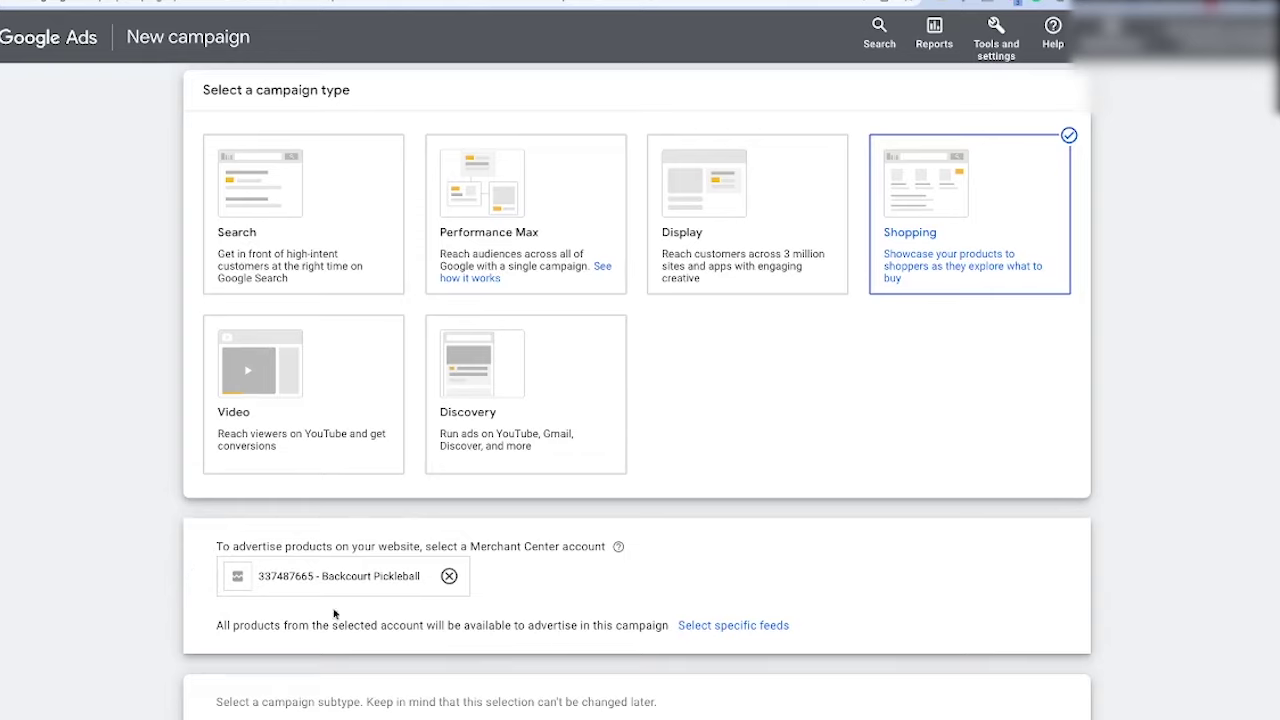
- Compare the Standard Shopping subtype and choose Performance Max campaign as the campaign subtype
click(996, 38)
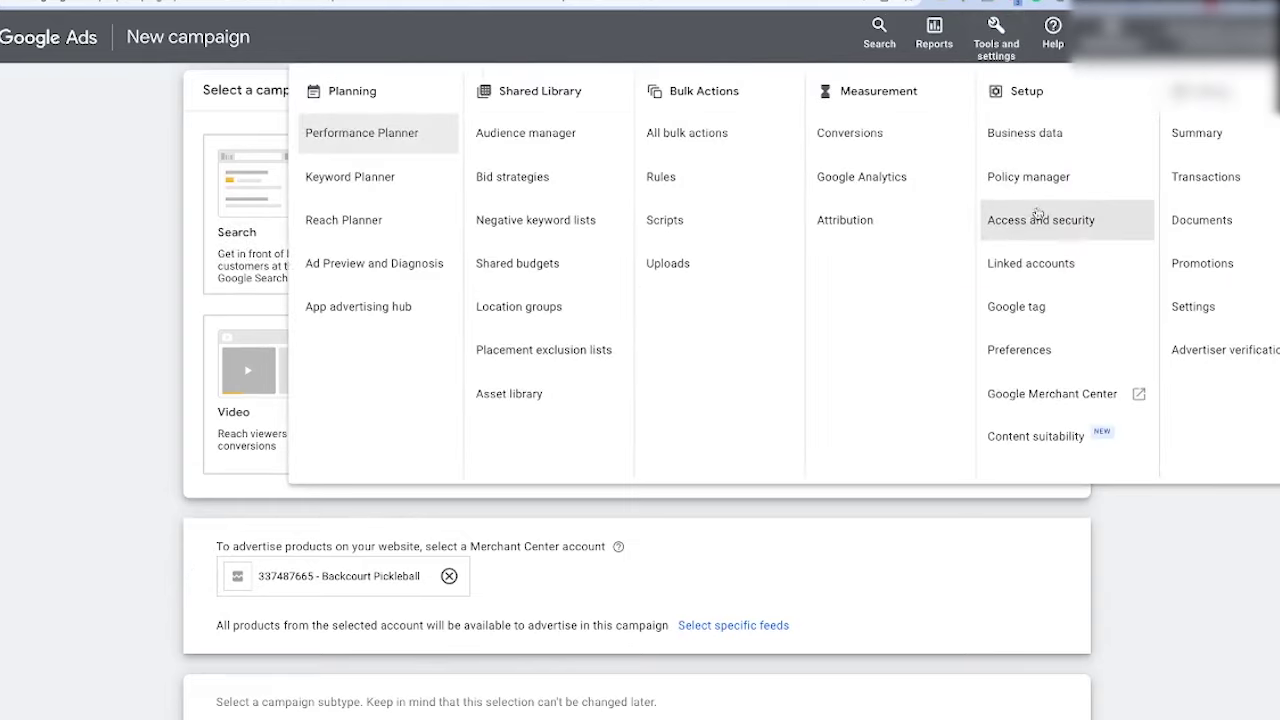
click(69, 336)
scroll(355, 613, down, 4)
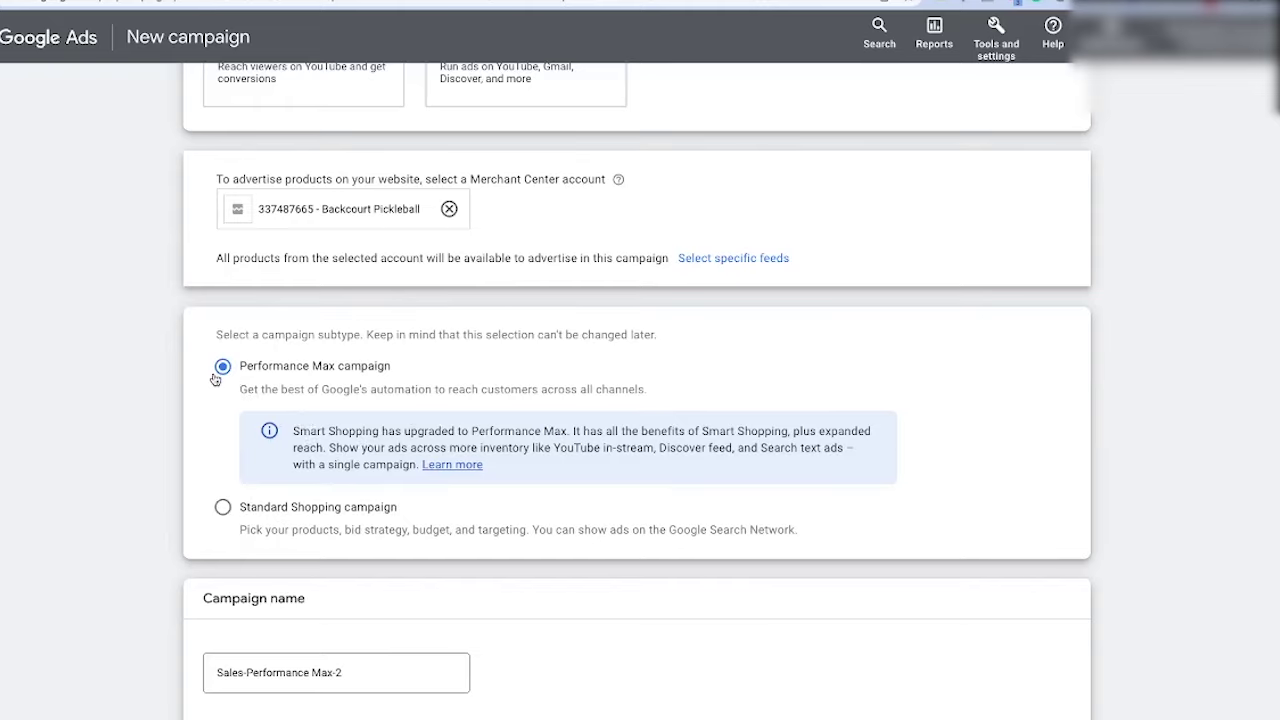
click(223, 509)
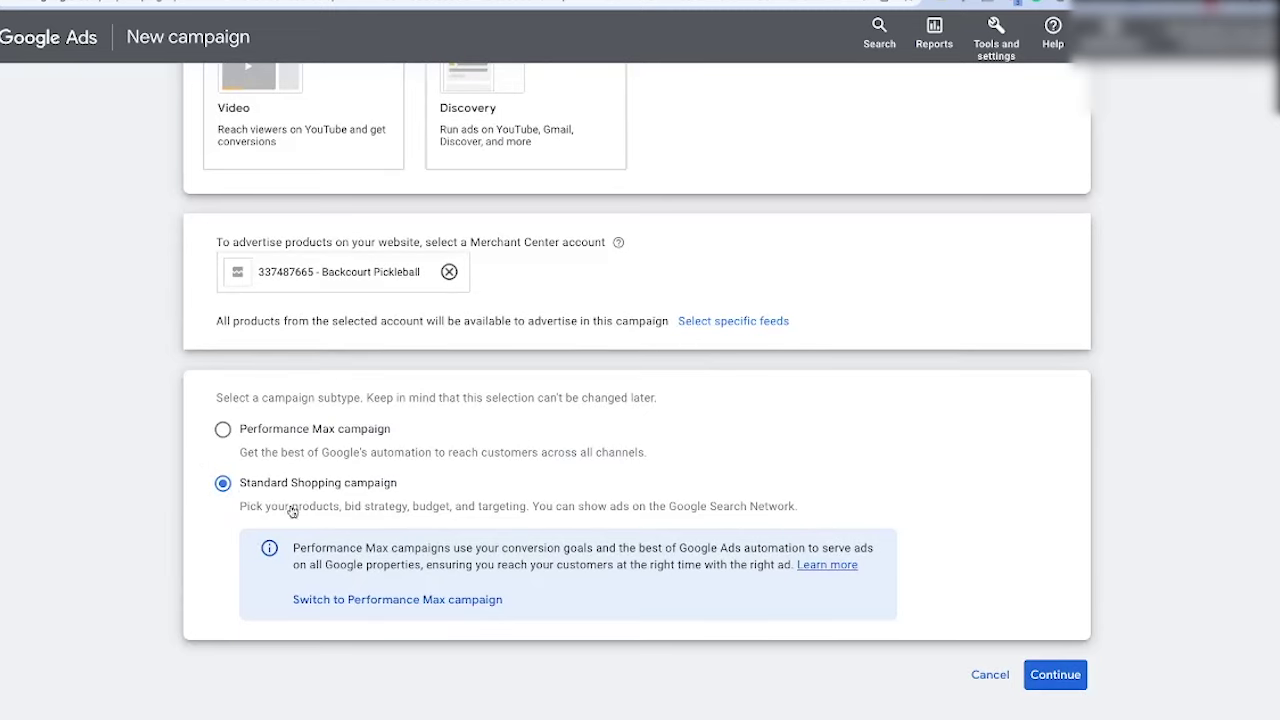
click(223, 430)
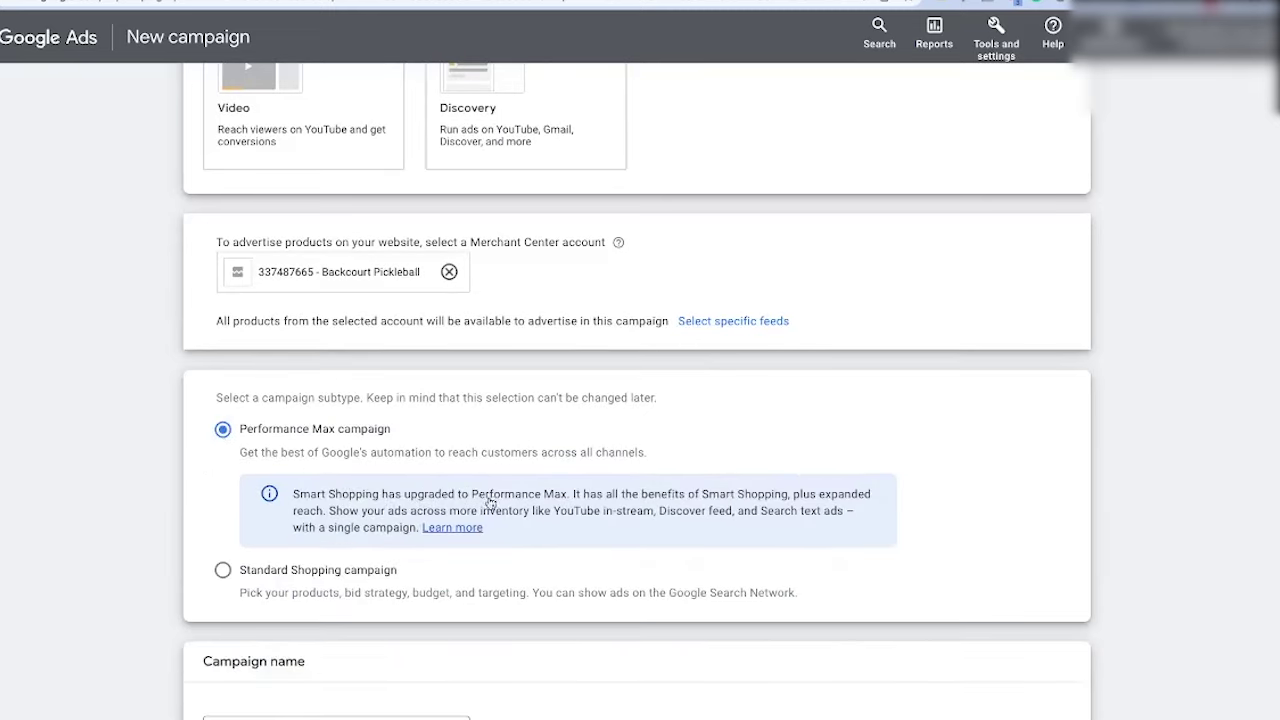
- Review the Performance Max description, choose Standard Shopping campaign as the campaign subtype instead, and continue to the campaign settings
drag(556, 512, 853, 515)
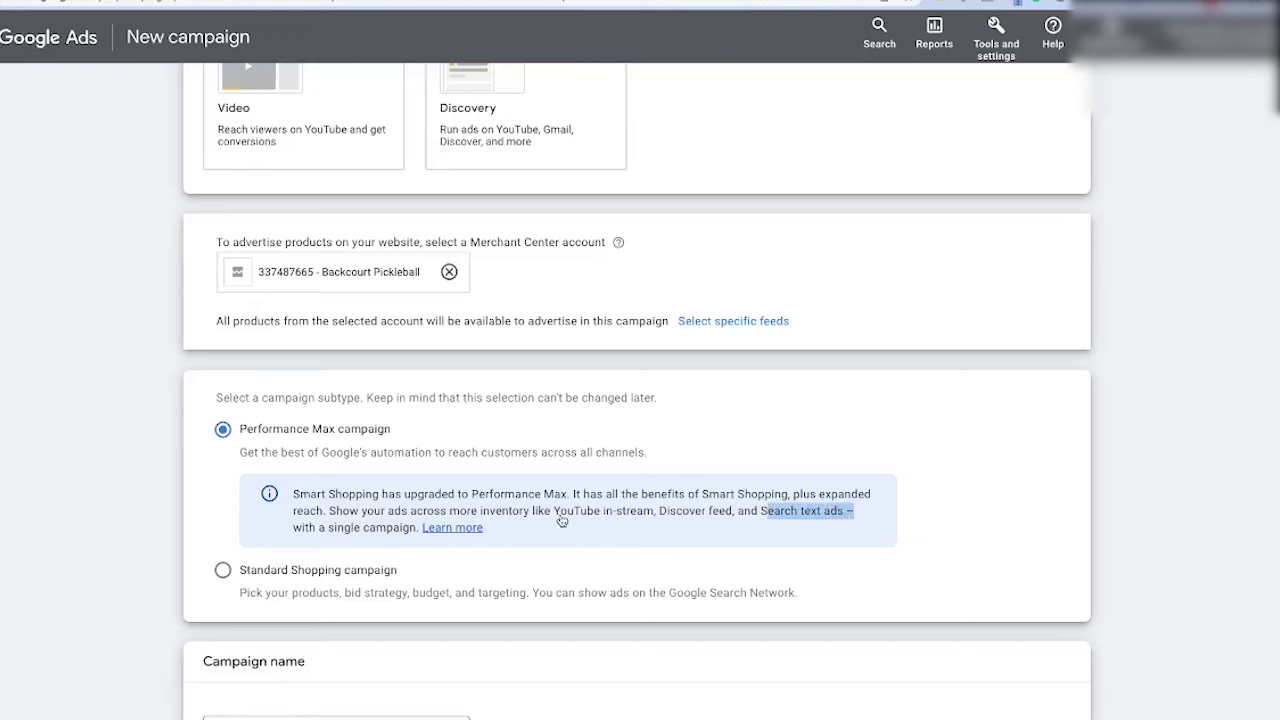
drag(556, 512, 617, 522)
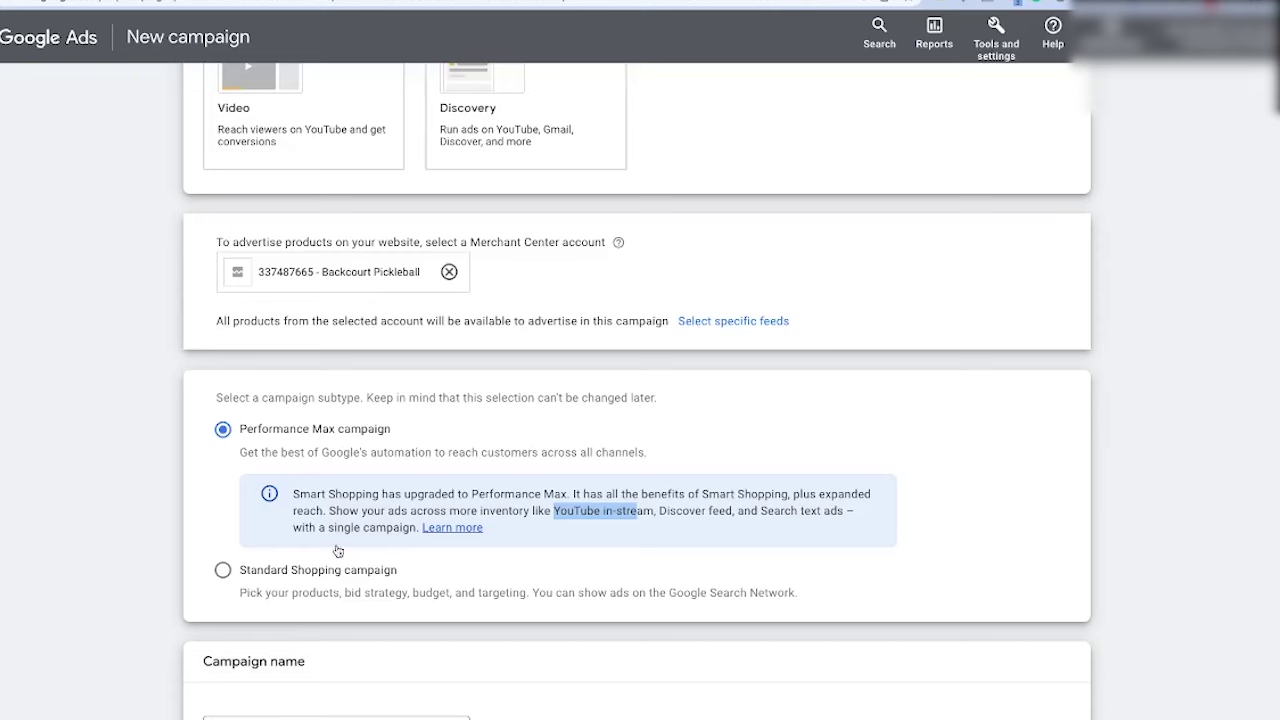
click(224, 570)
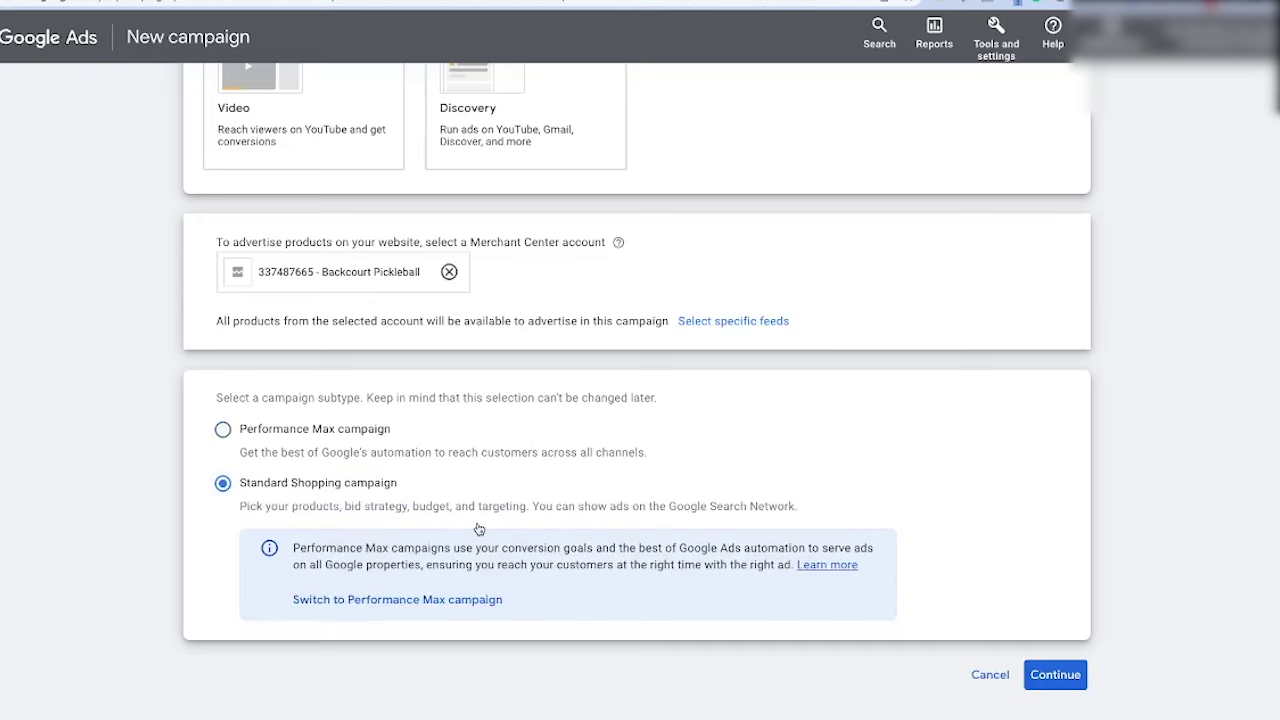
click(1055, 675)
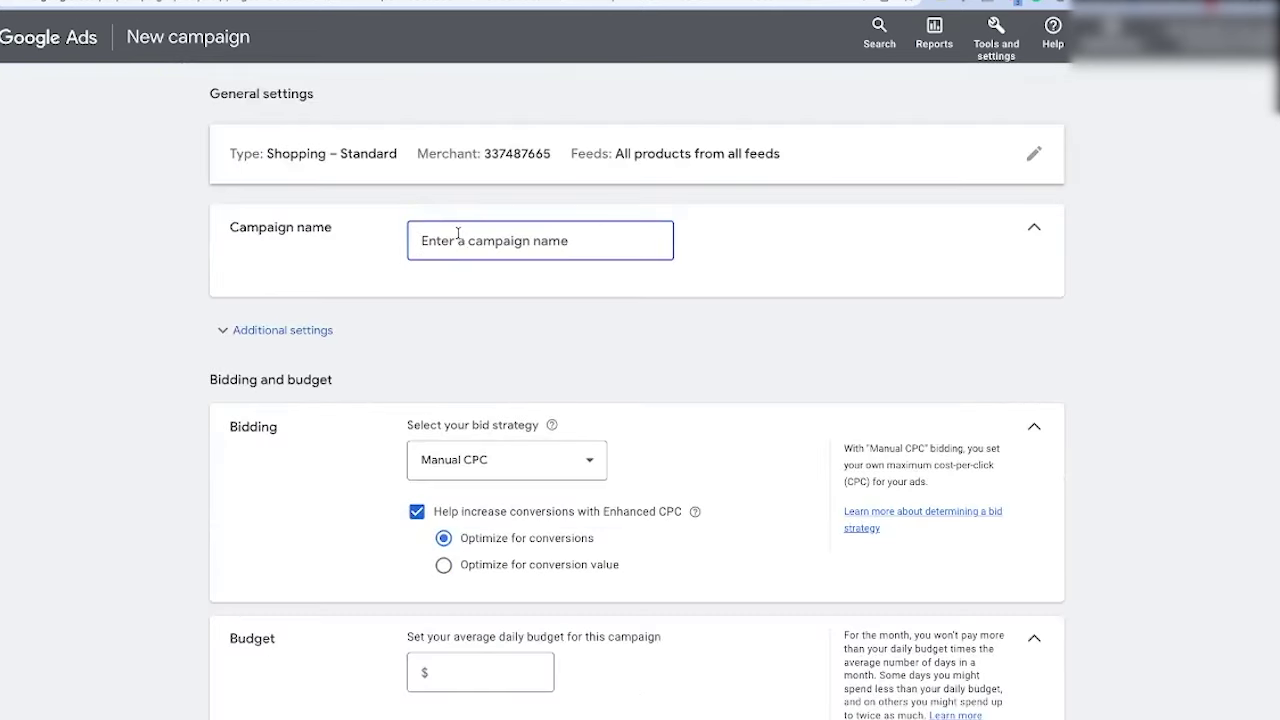
- Name the campaign "All Products - Standard Shopping - US"
click(457, 240)
text(ALI)
text(ll Products - Standard Sho)
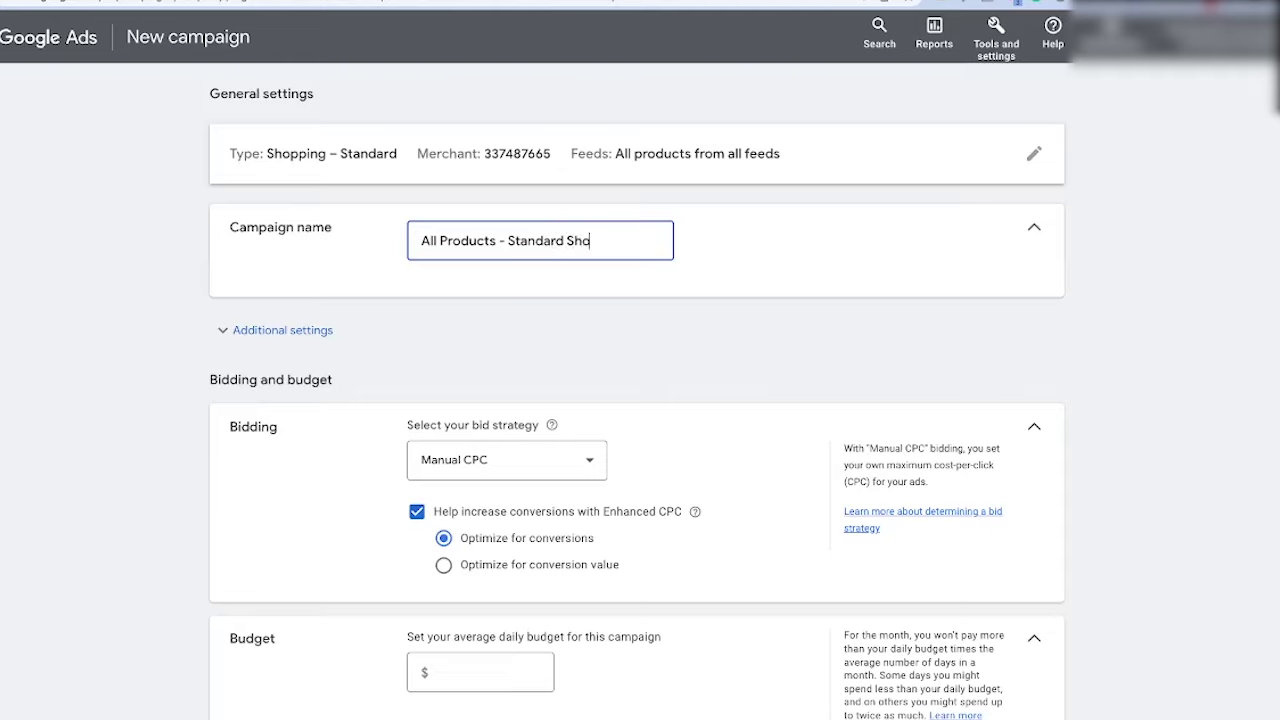
text(pping)
text( _12)
key(BackSpace)
key(BackSpace)
text(US)
- Review the available bid strategies, try Target ROAS, and return the campaign's bid strategy to Manual CPC
scroll(528, 430, down, 1)
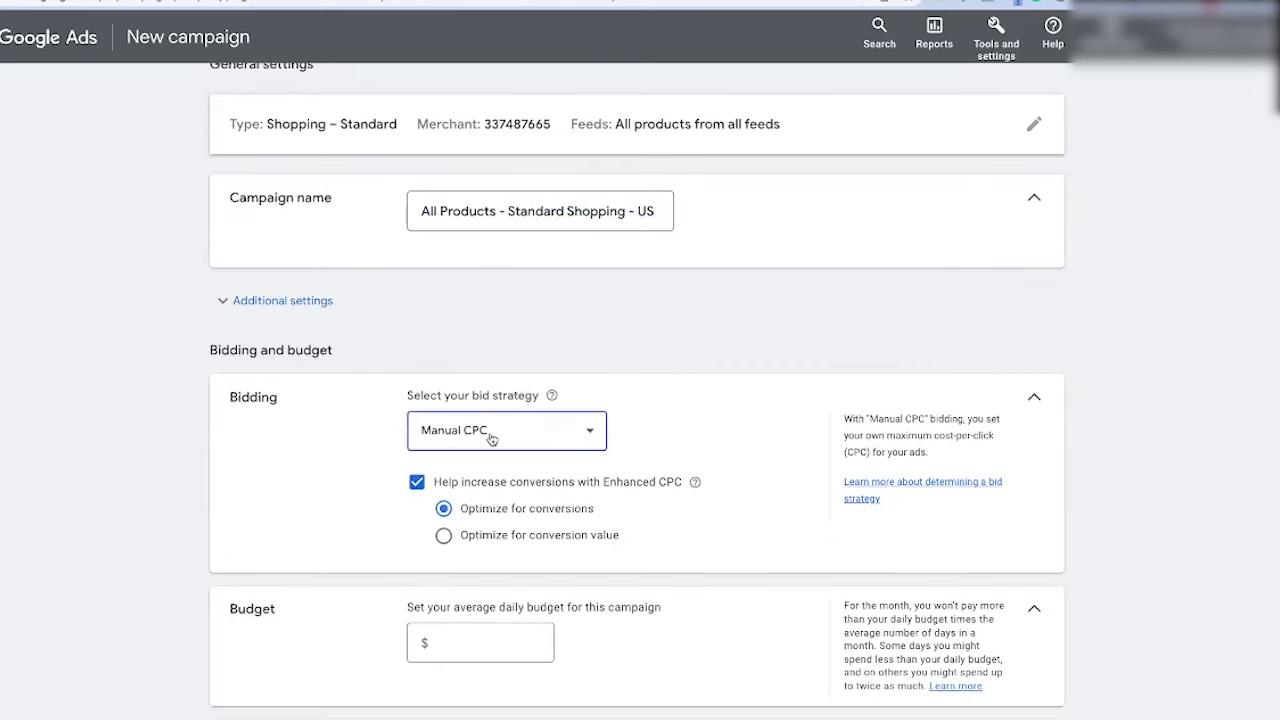
click(528, 432)
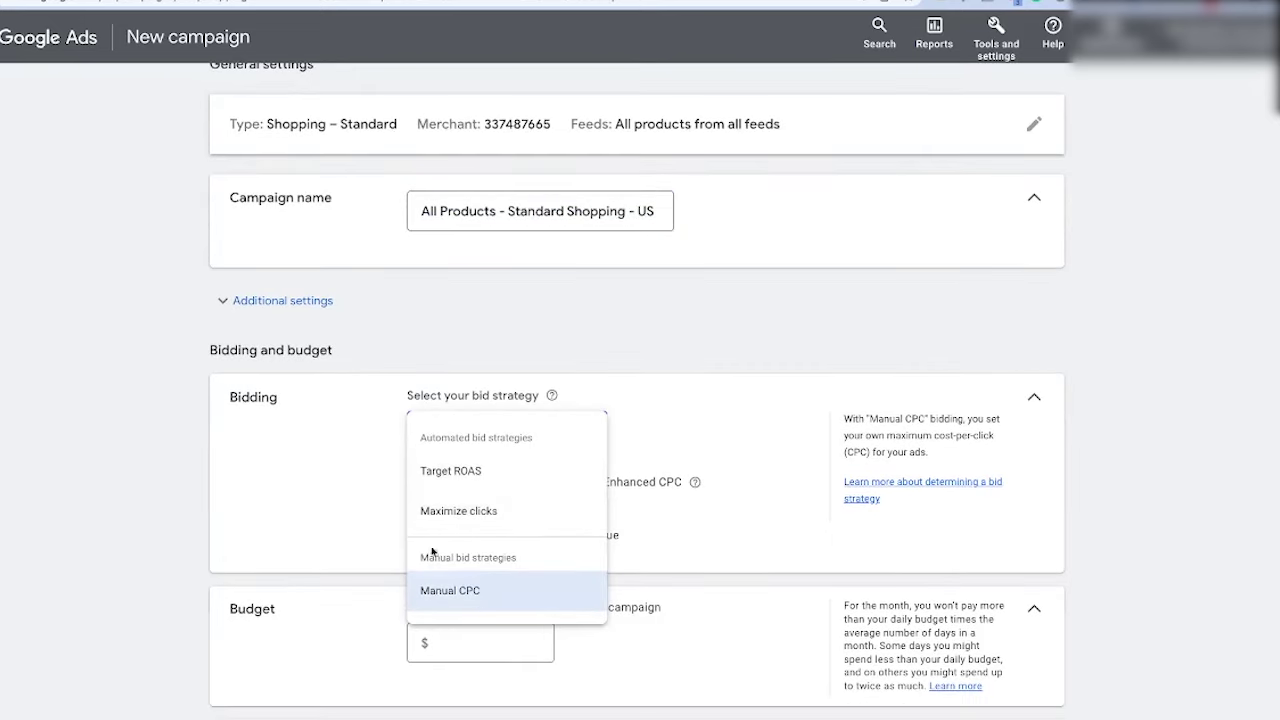
click(329, 492)
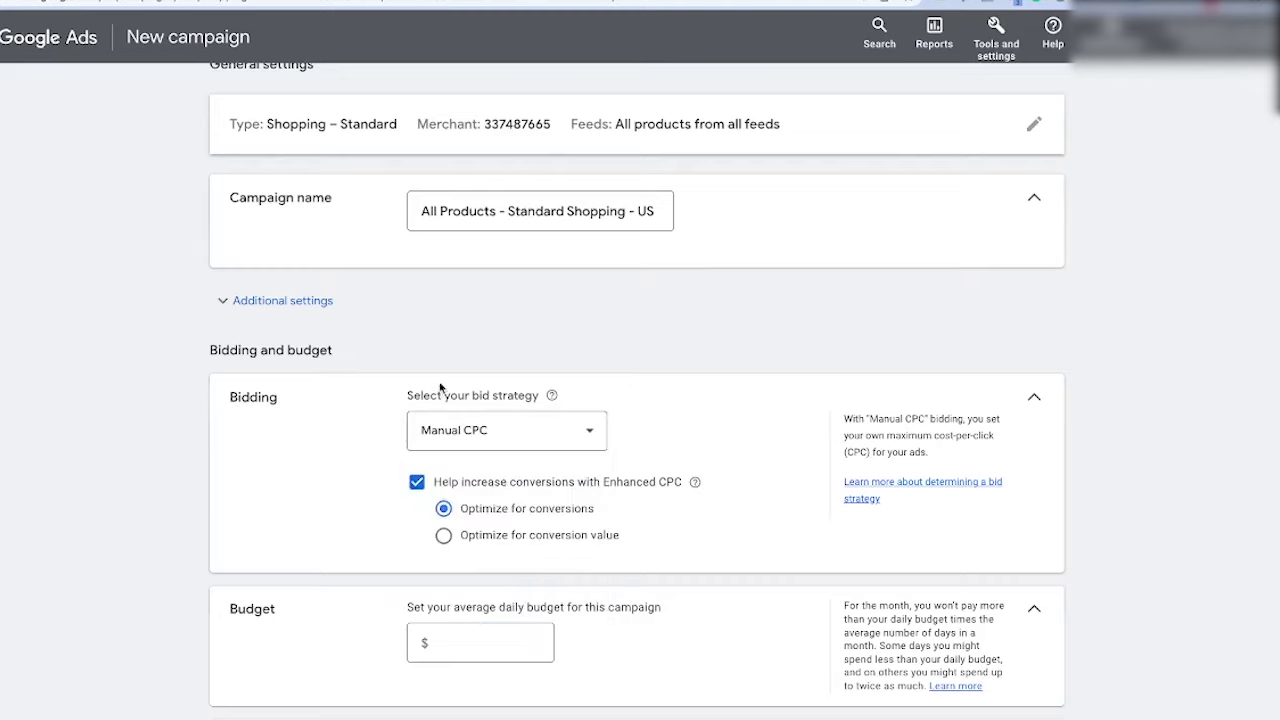
click(580, 438)
click(581, 440)
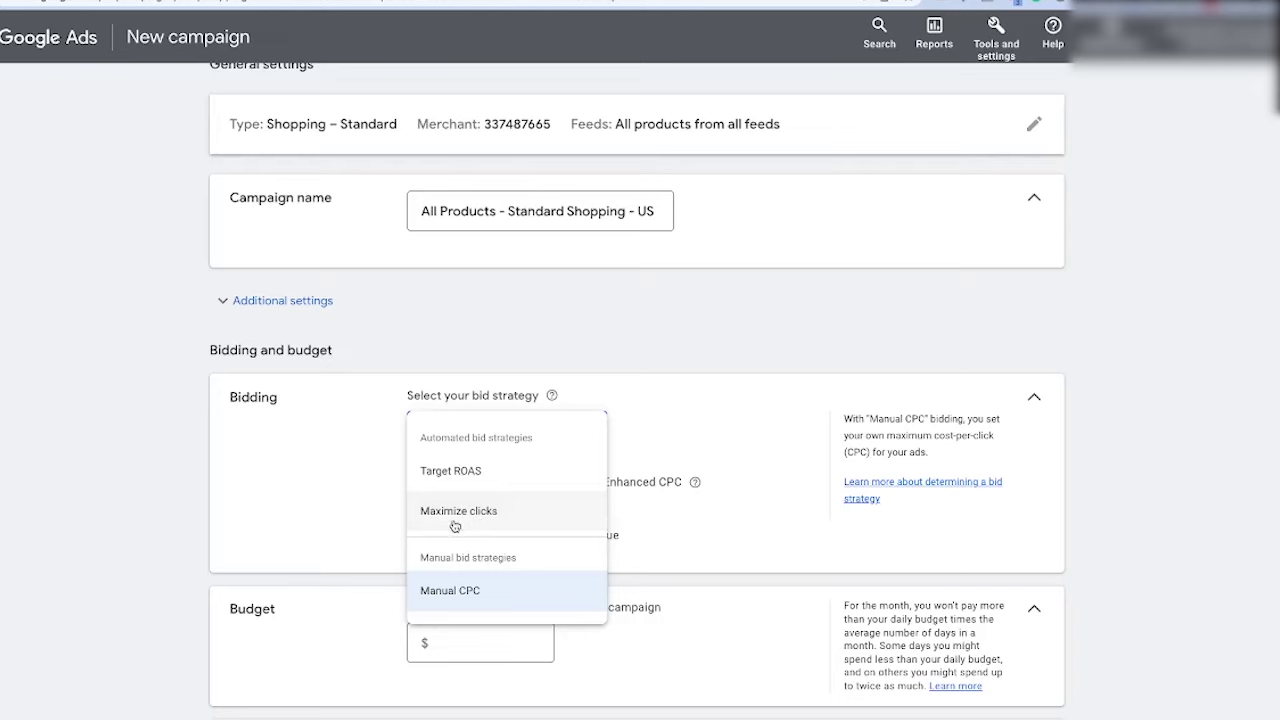
click(452, 472)
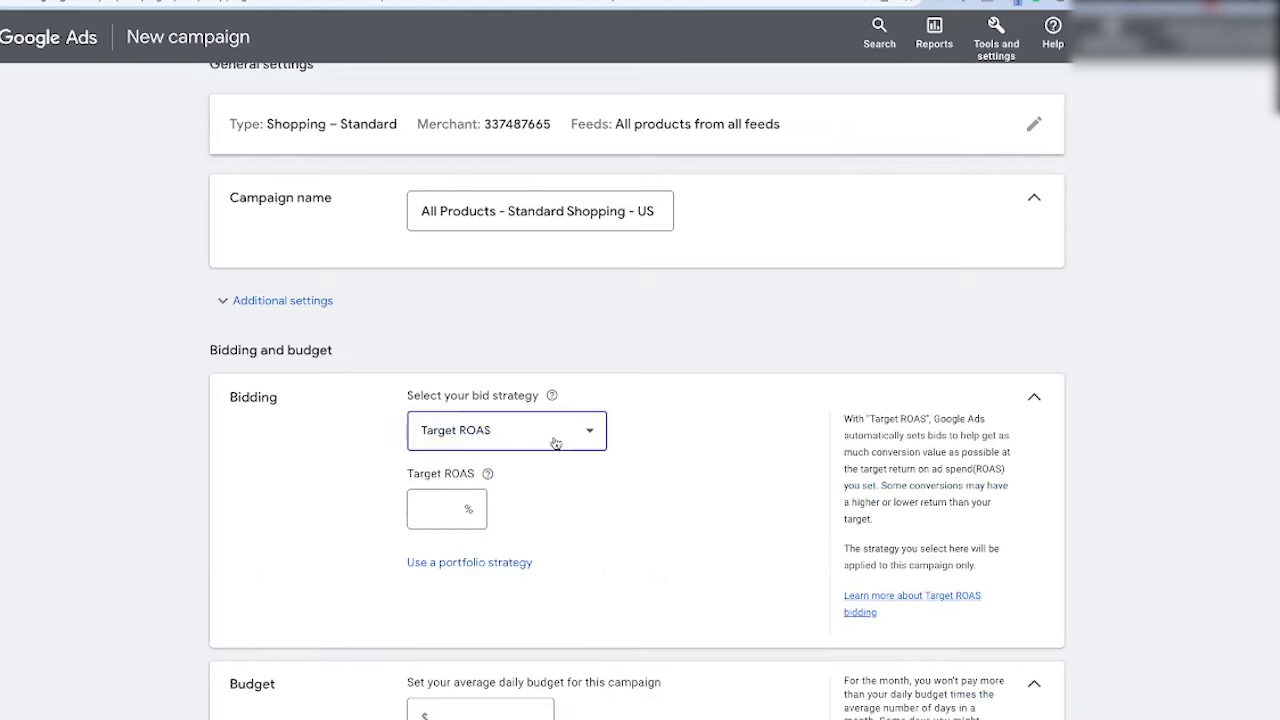
click(485, 440)
click(486, 591)
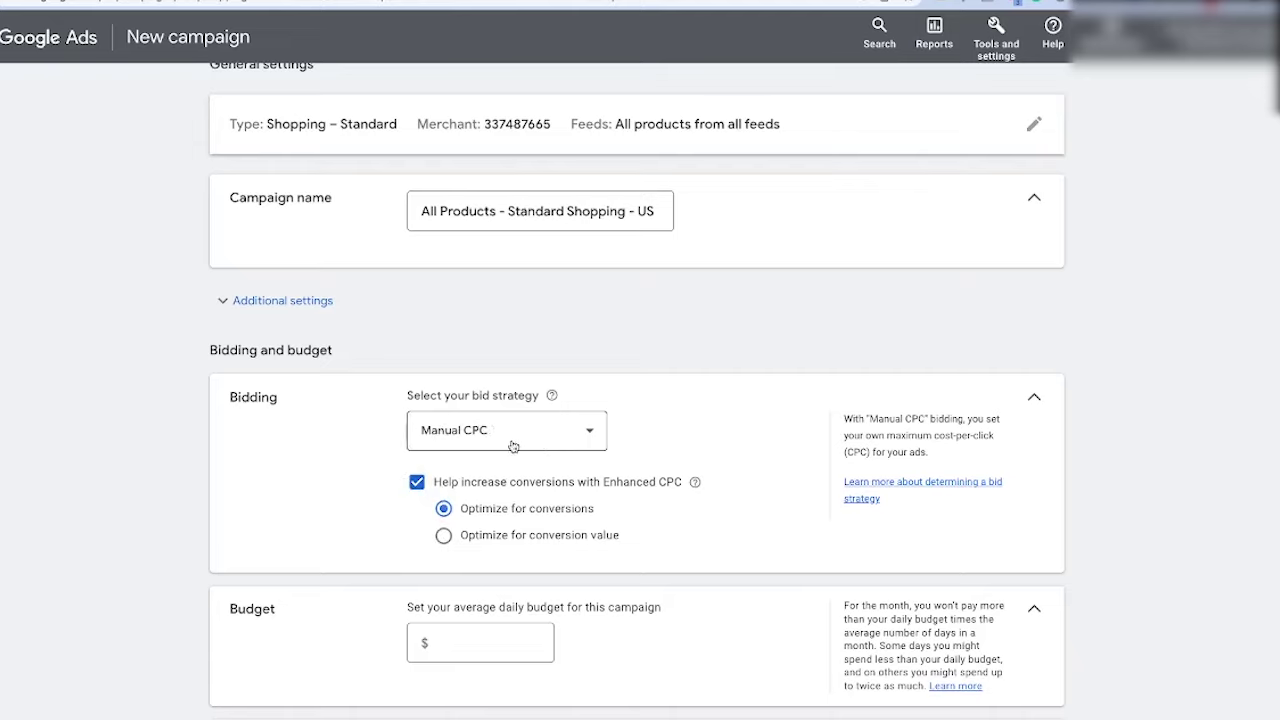
- Optimize Enhanced CPC for conversion value and set the campaign's average daily budget to $10
click(444, 536)
click(474, 645)
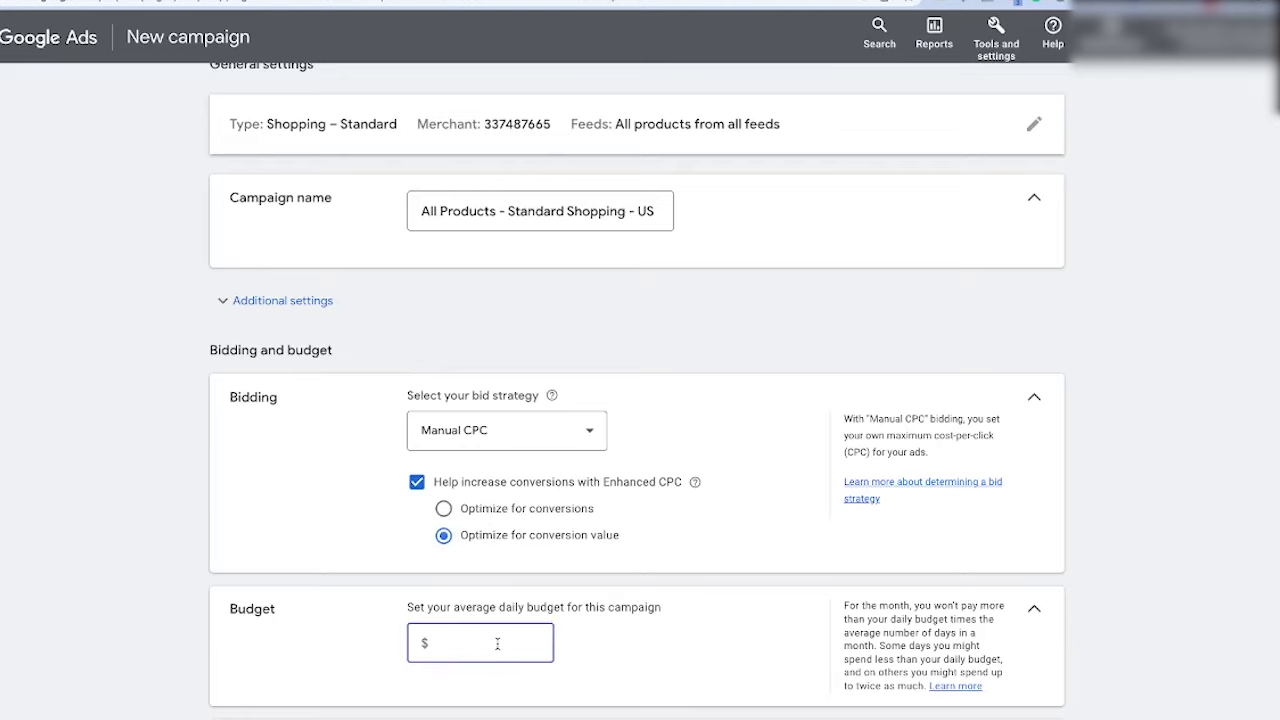
text(10)
- Exclude Google search partners from the campaign's Search Network targeting
scroll(371, 629, down, 3)
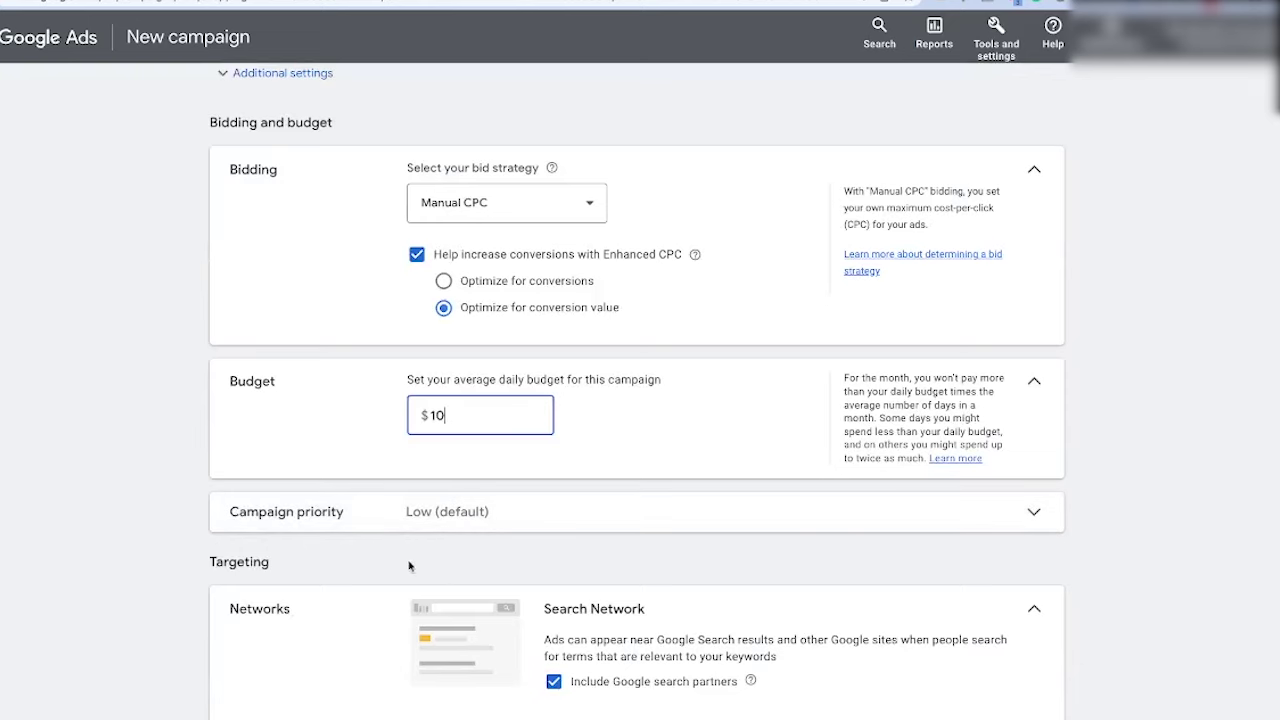
scroll(430, 568, down, 2)
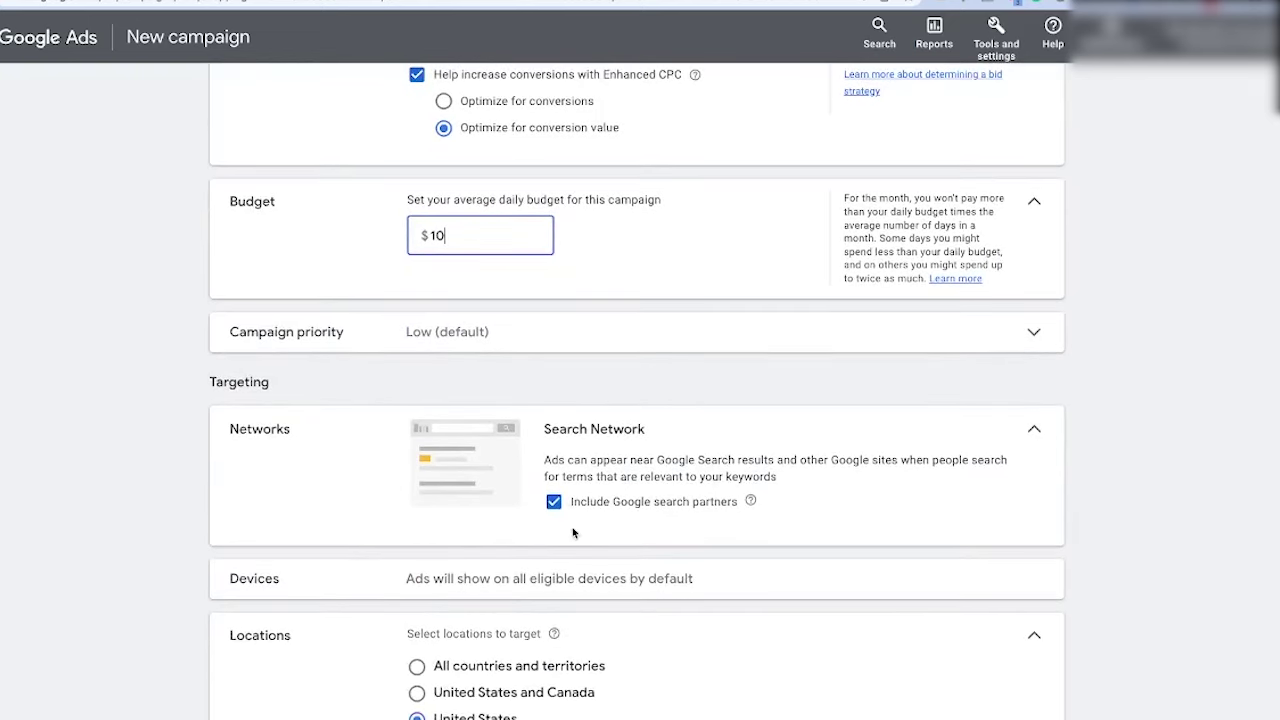
click(553, 501)
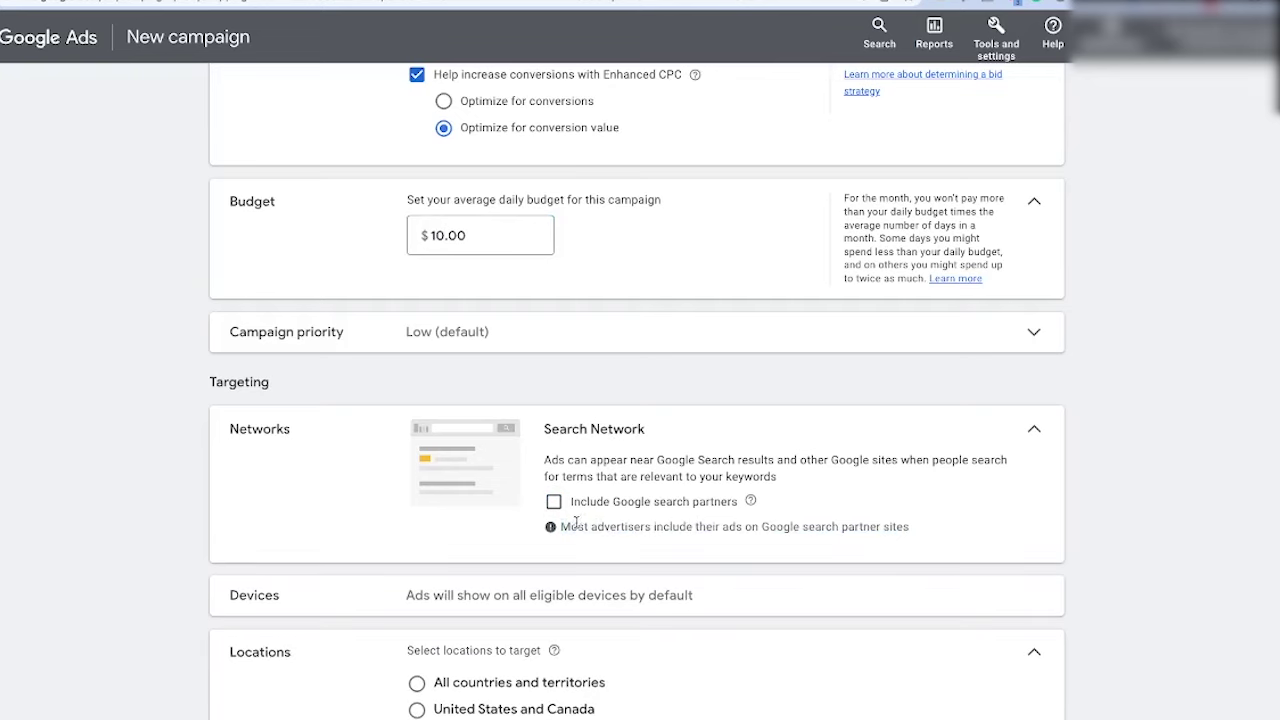
drag(577, 527, 879, 530)
click(600, 525)
scroll(556, 490, down, 1)
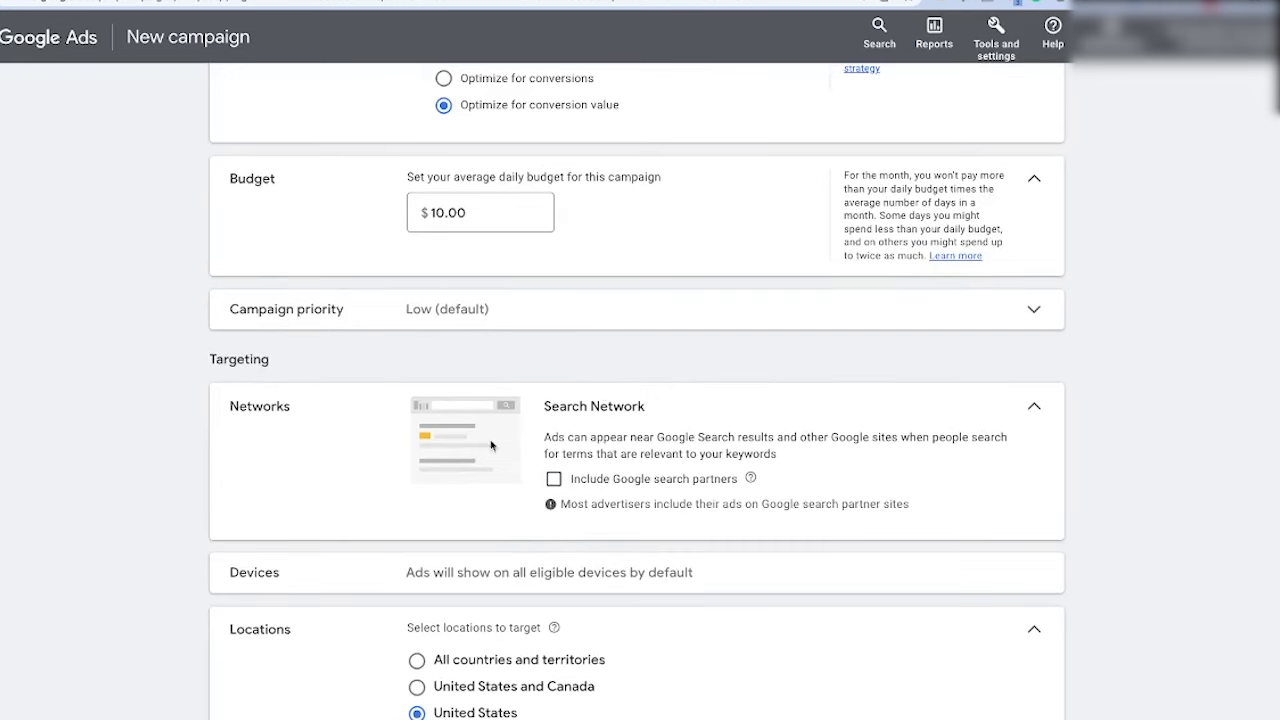
scroll(575, 511, up, 1)
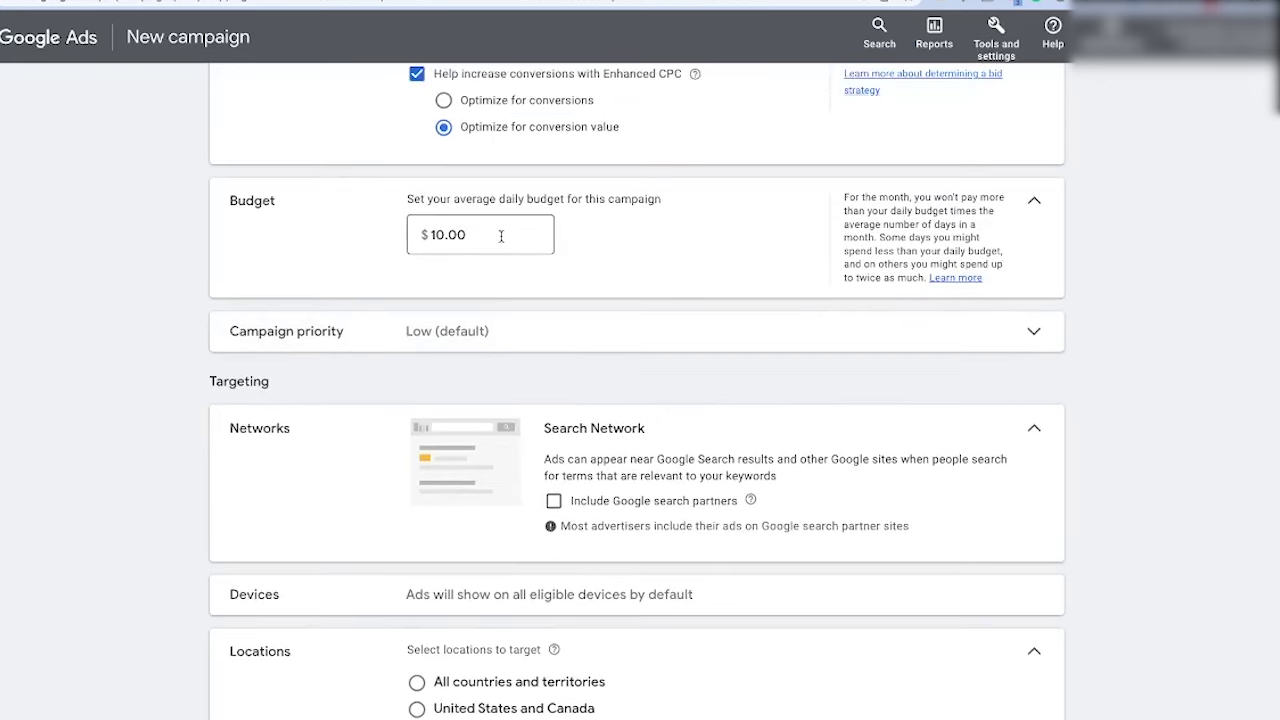
drag(503, 236, 424, 235)
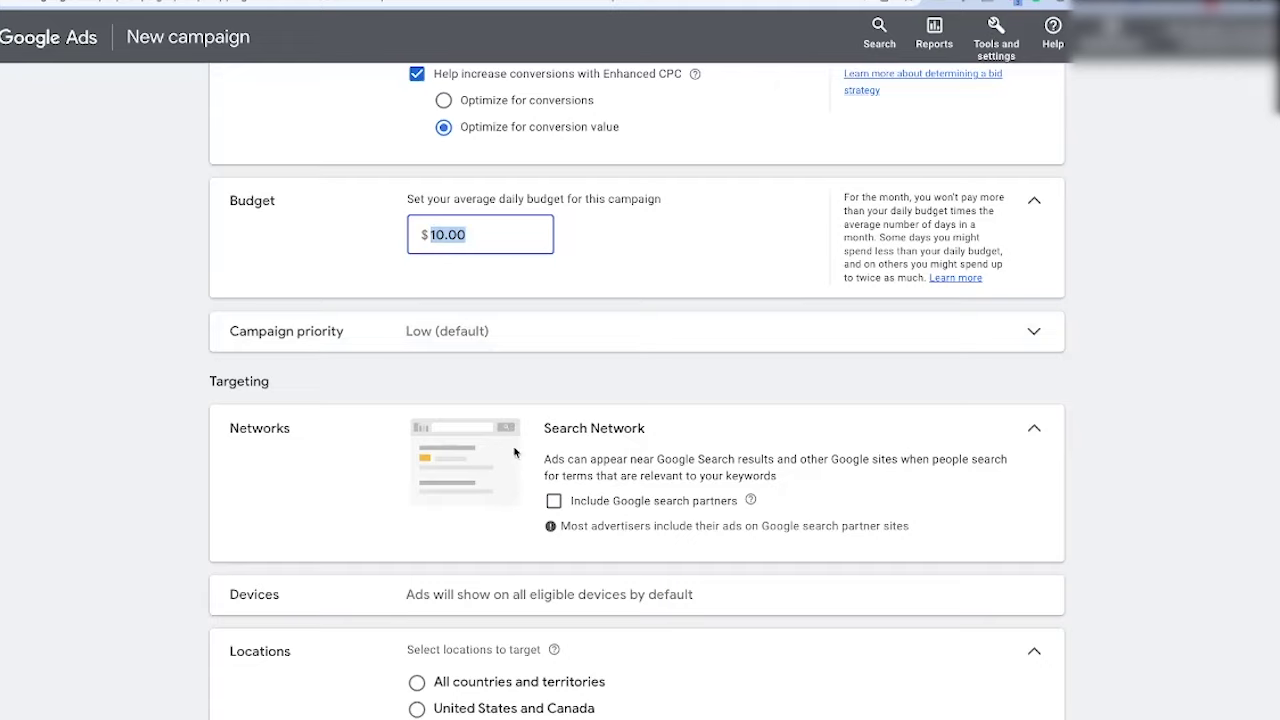
click(431, 232)
drag(491, 231, 412, 234)
- Keep the United States as the target location and name the ad group "All Products"
scroll(560, 500, down, 1)
scroll(713, 502, down, 1)
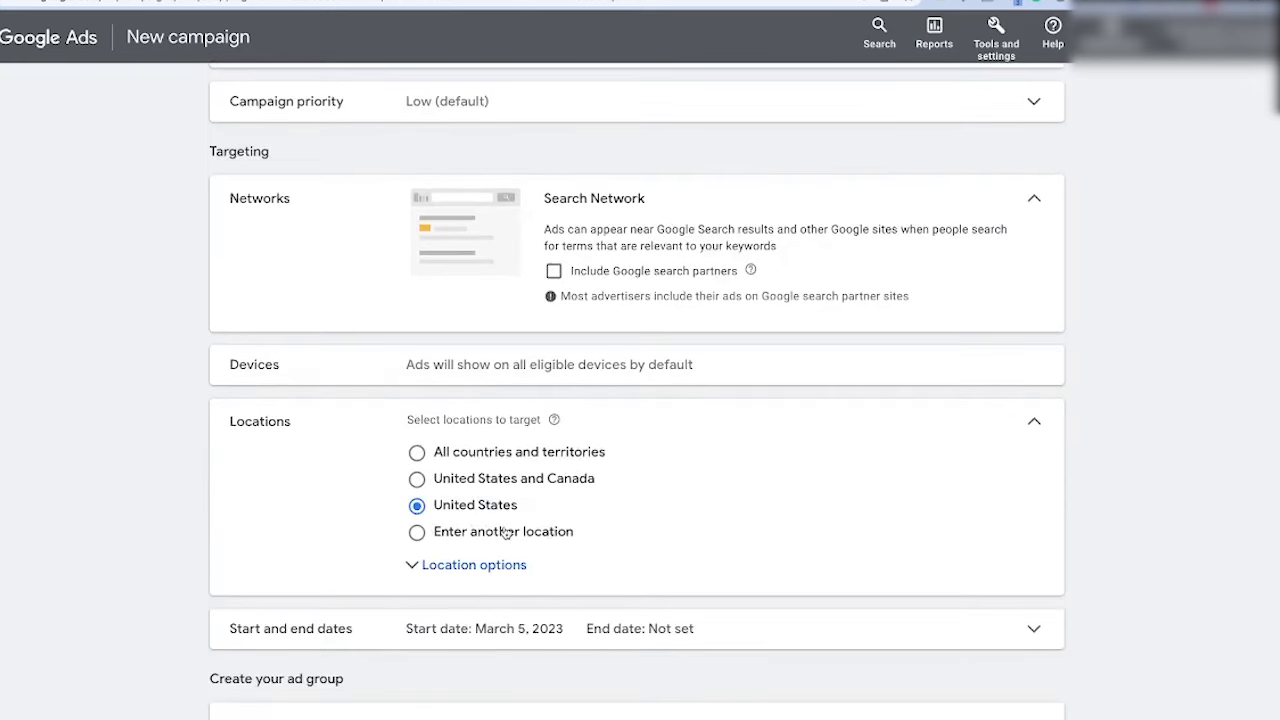
scroll(507, 533, down, 1)
drag(536, 621, 391, 605)
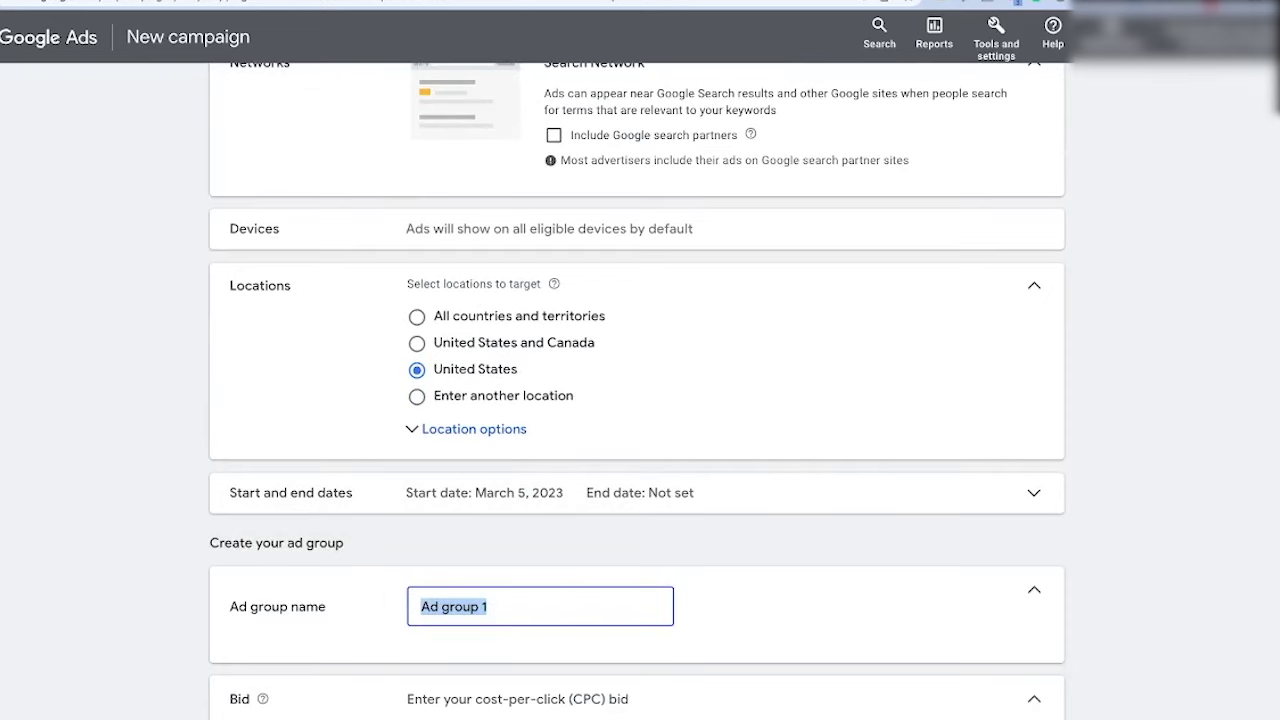
text(A)
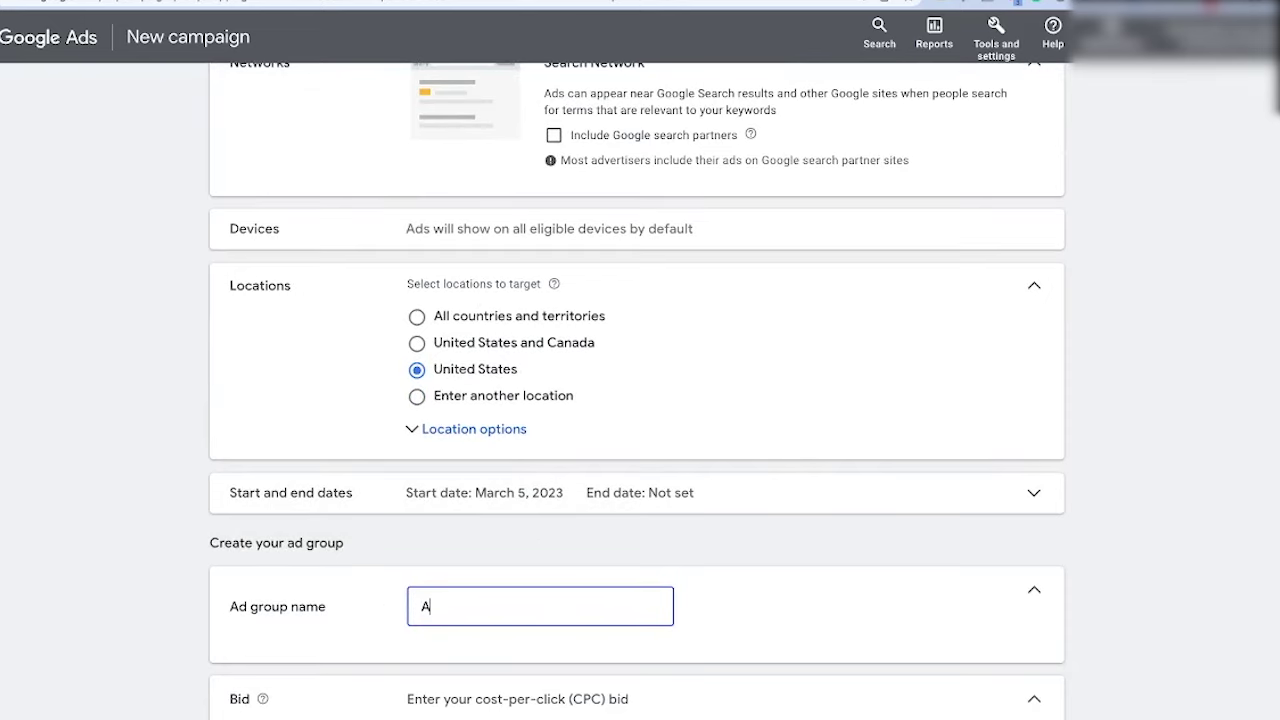
text(LI Pll Products)
- Set the ad group's cost-per-click bid to $.75 and create the campaign
scroll(477, 645, down, 2)
click(477, 616)
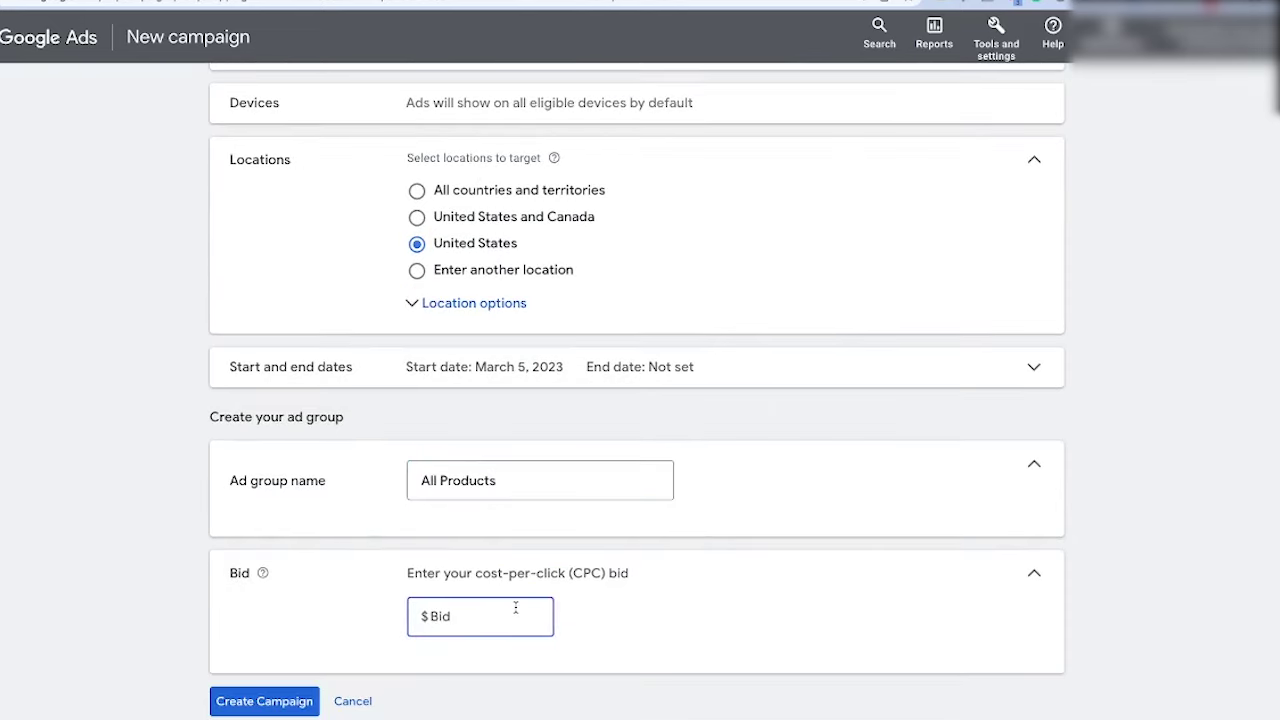
text(.75)
click(600, 640)
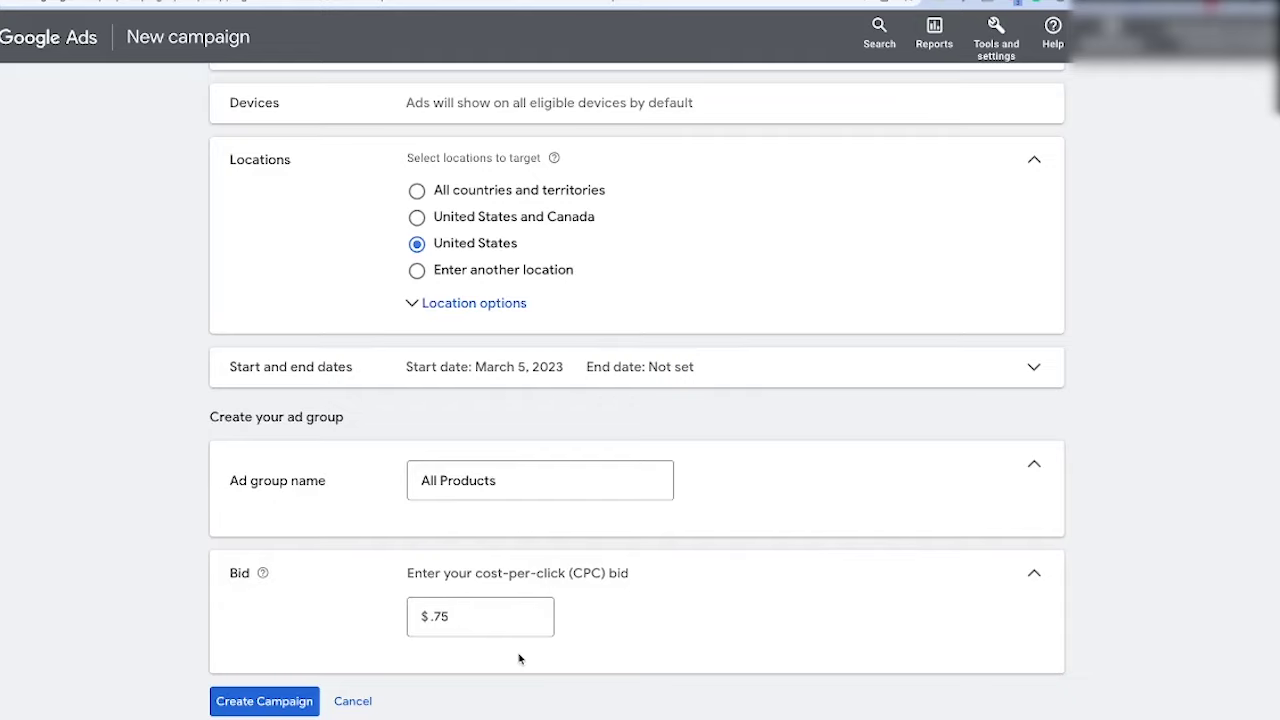
click(228, 700)
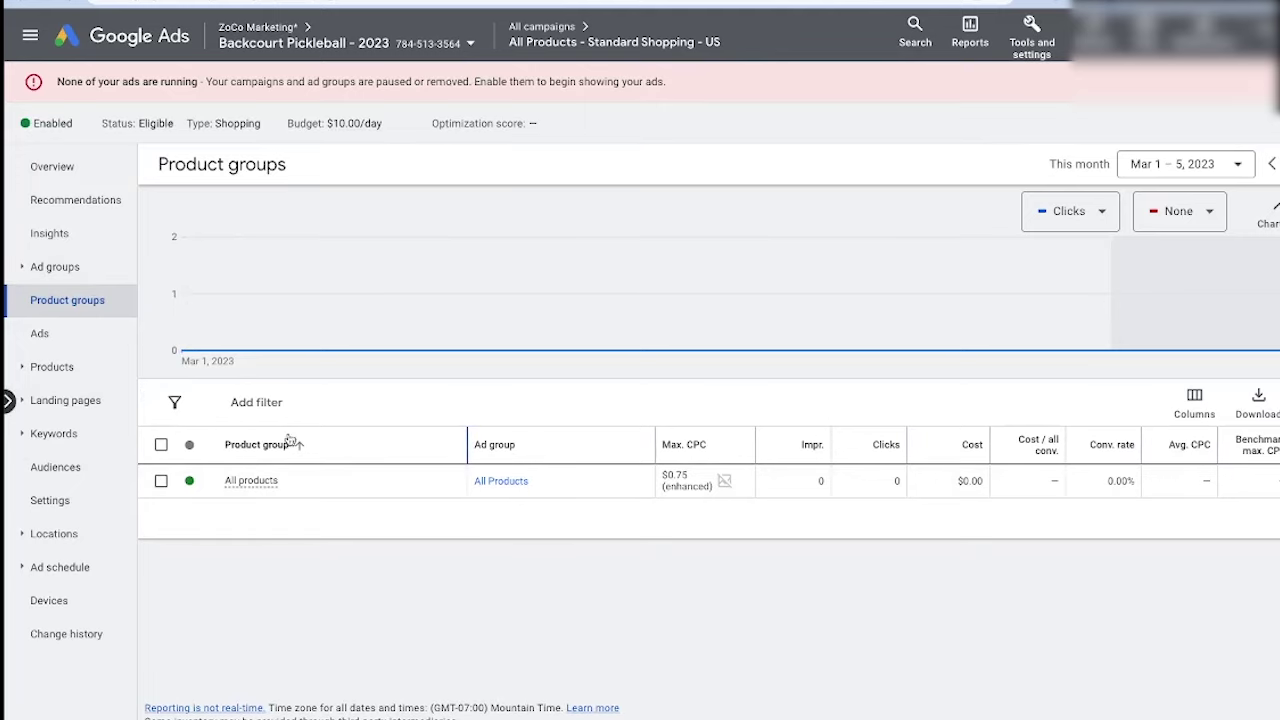
- Start subdividing the All products product group and choose Item ID as the subdivision attribute
click(452, 480)
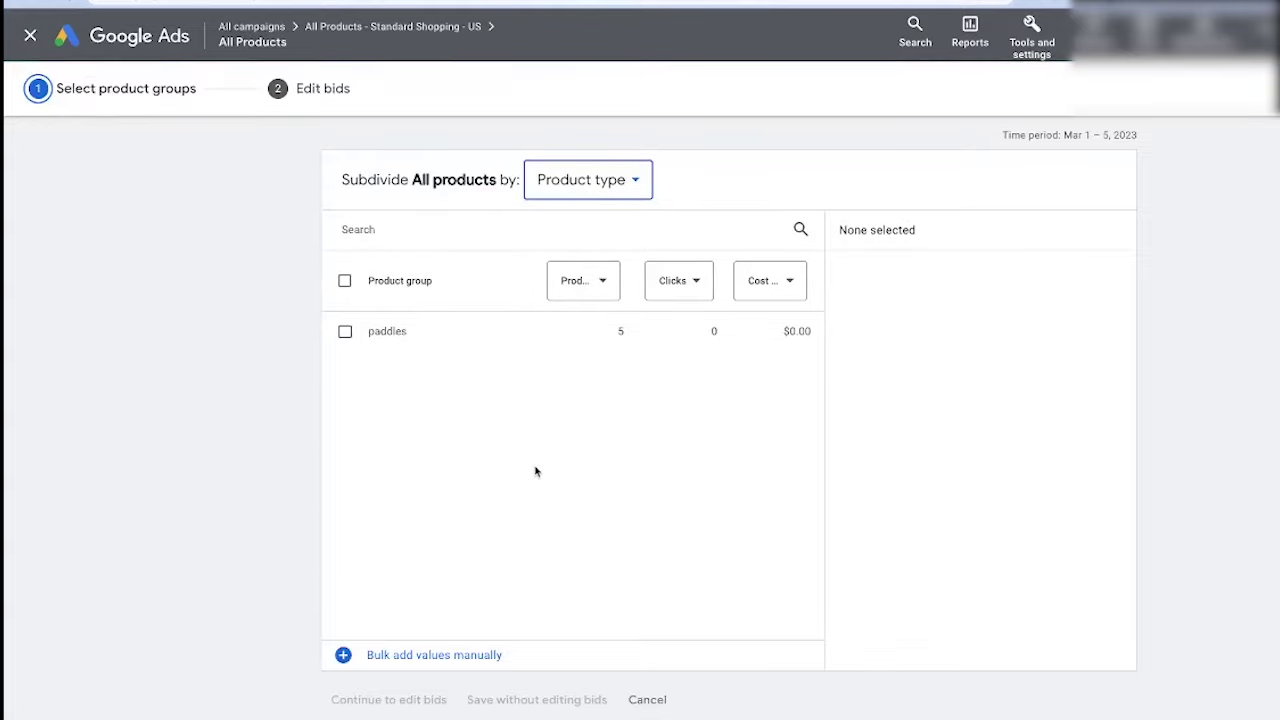
click(614, 193)
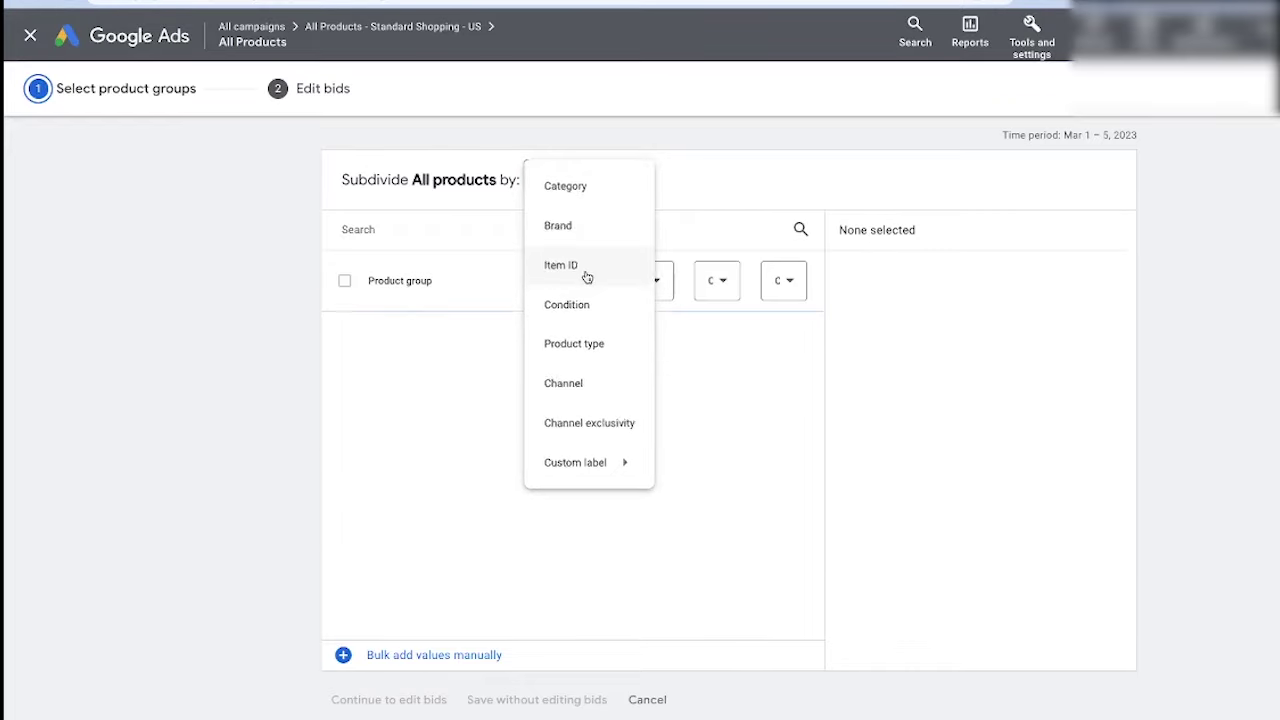
click(587, 275)
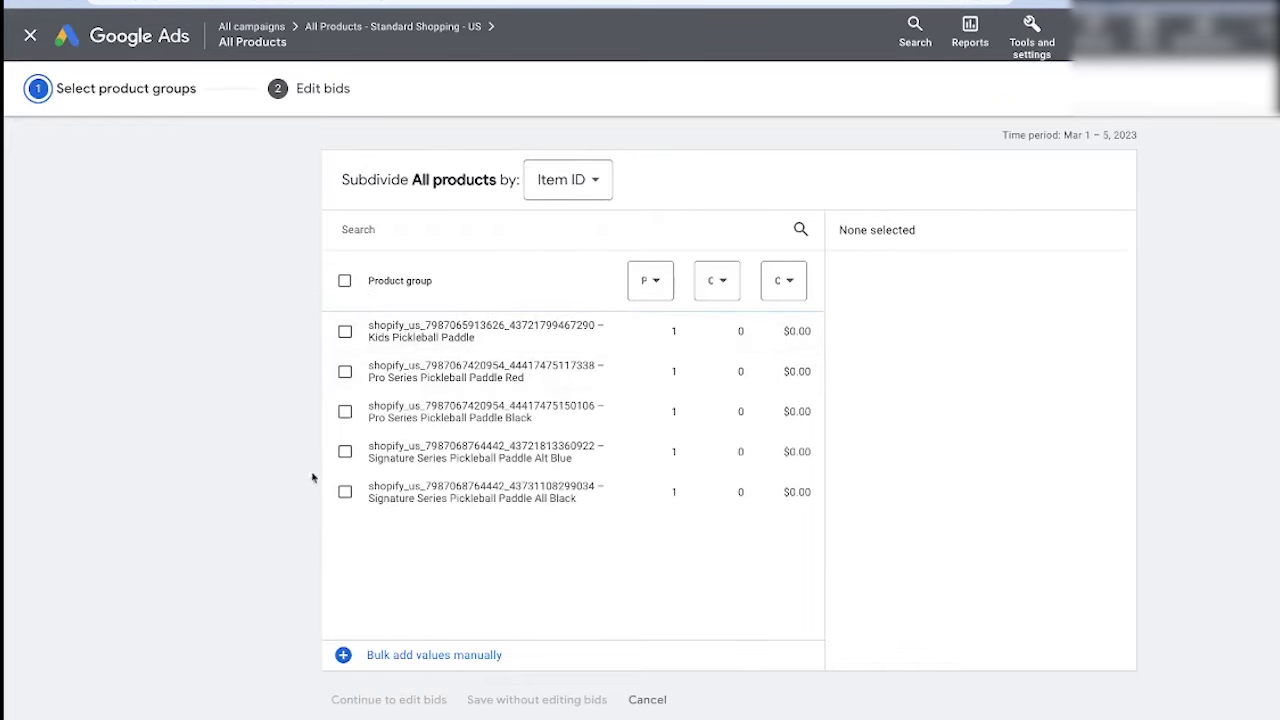
- Include all five paddle item IDs in the subdivision, continue to the bids, and save the product groups
click(345, 331)
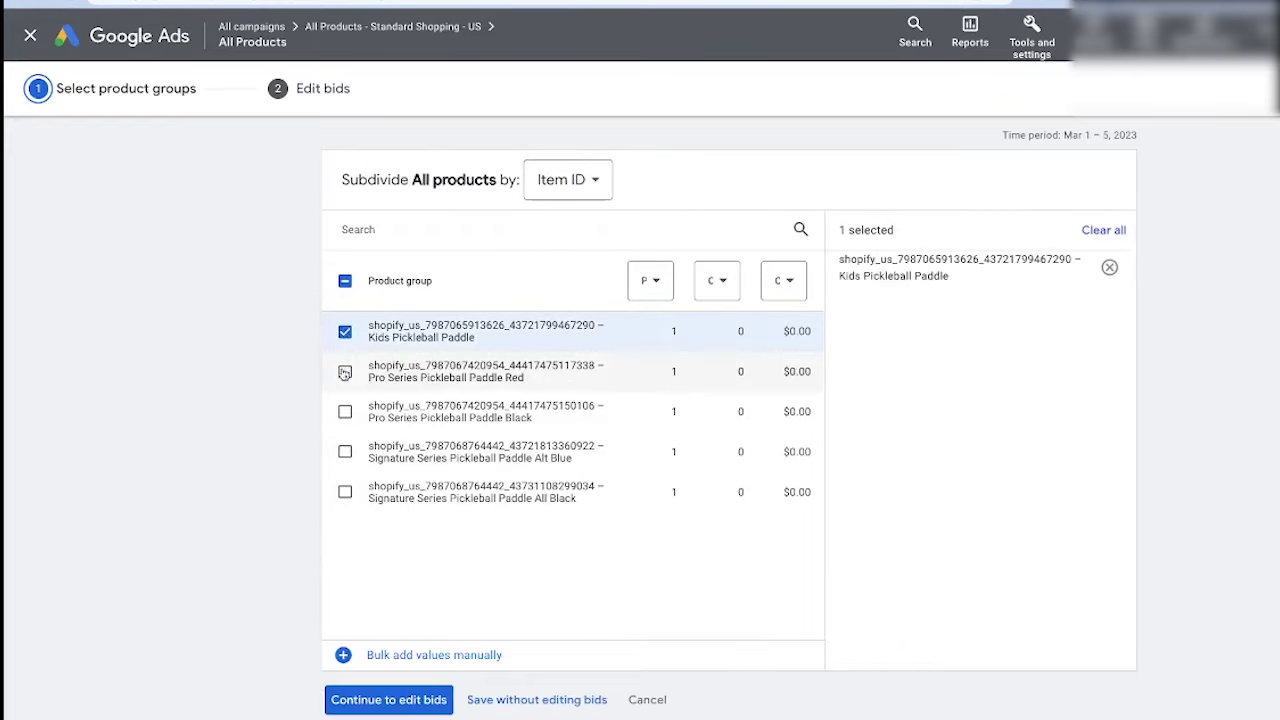
click(345, 371)
click(345, 411)
click(345, 452)
click(345, 492)
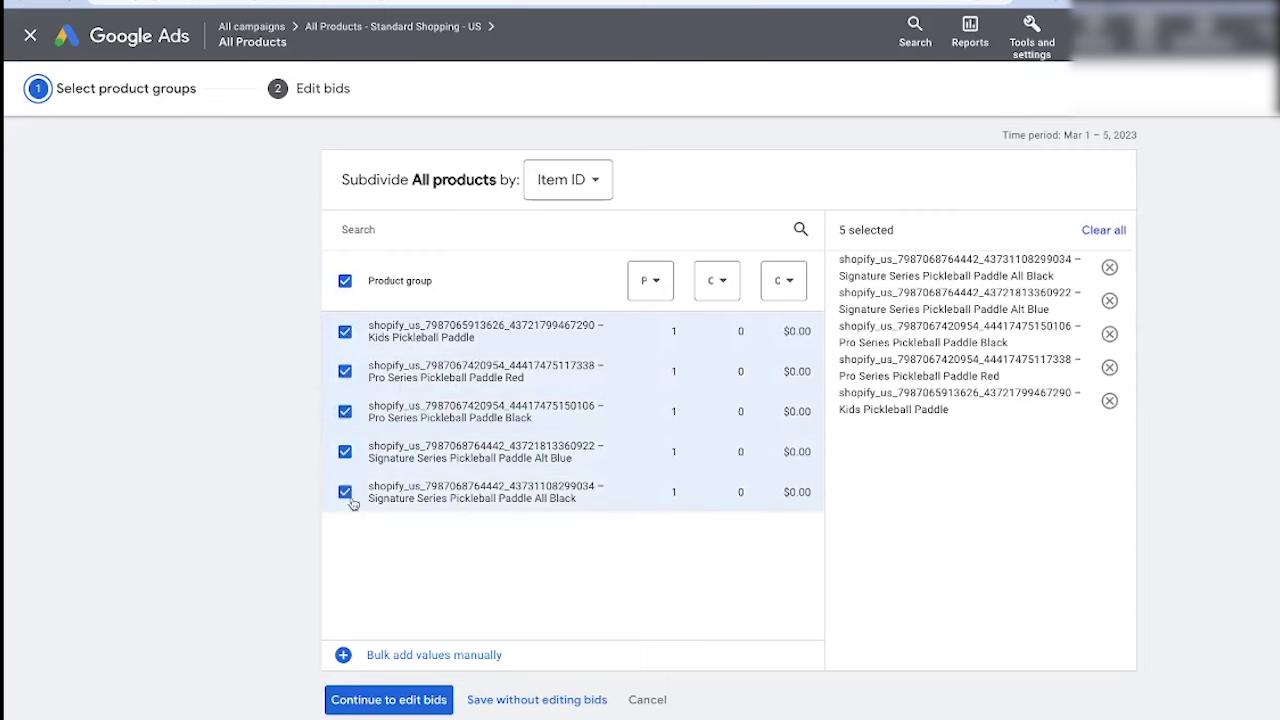
click(398, 700)
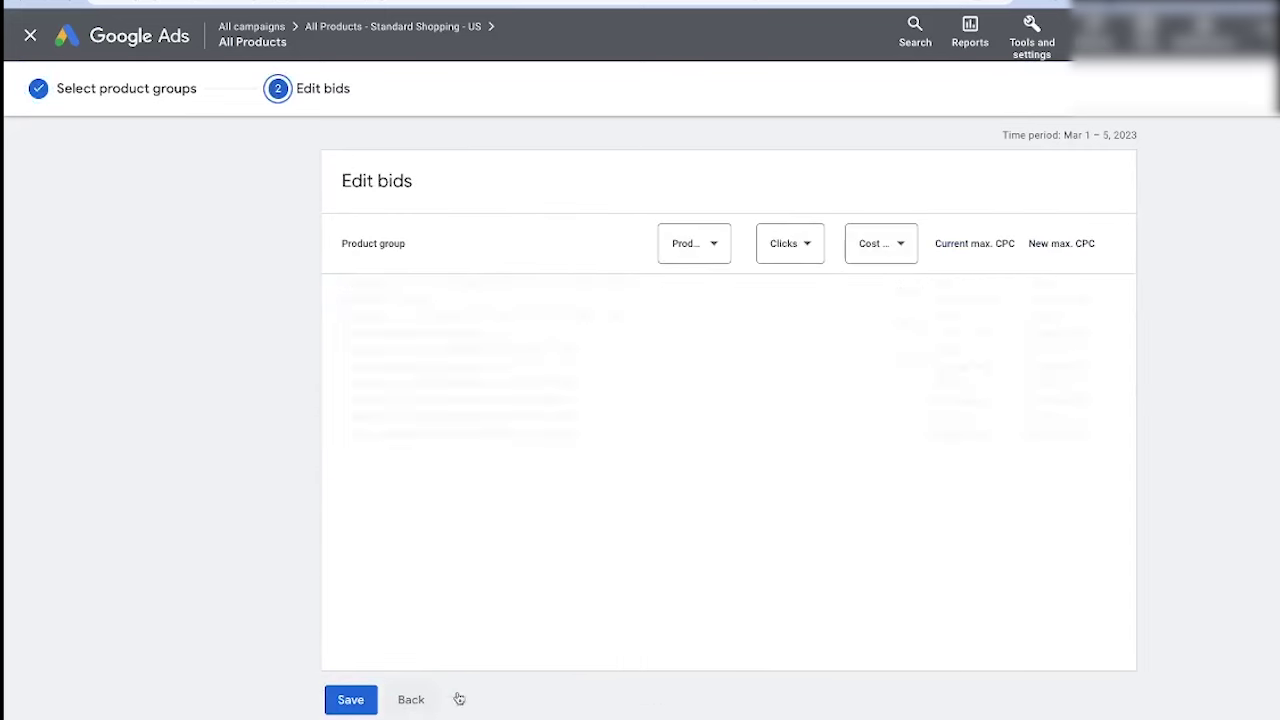
click(360, 698)
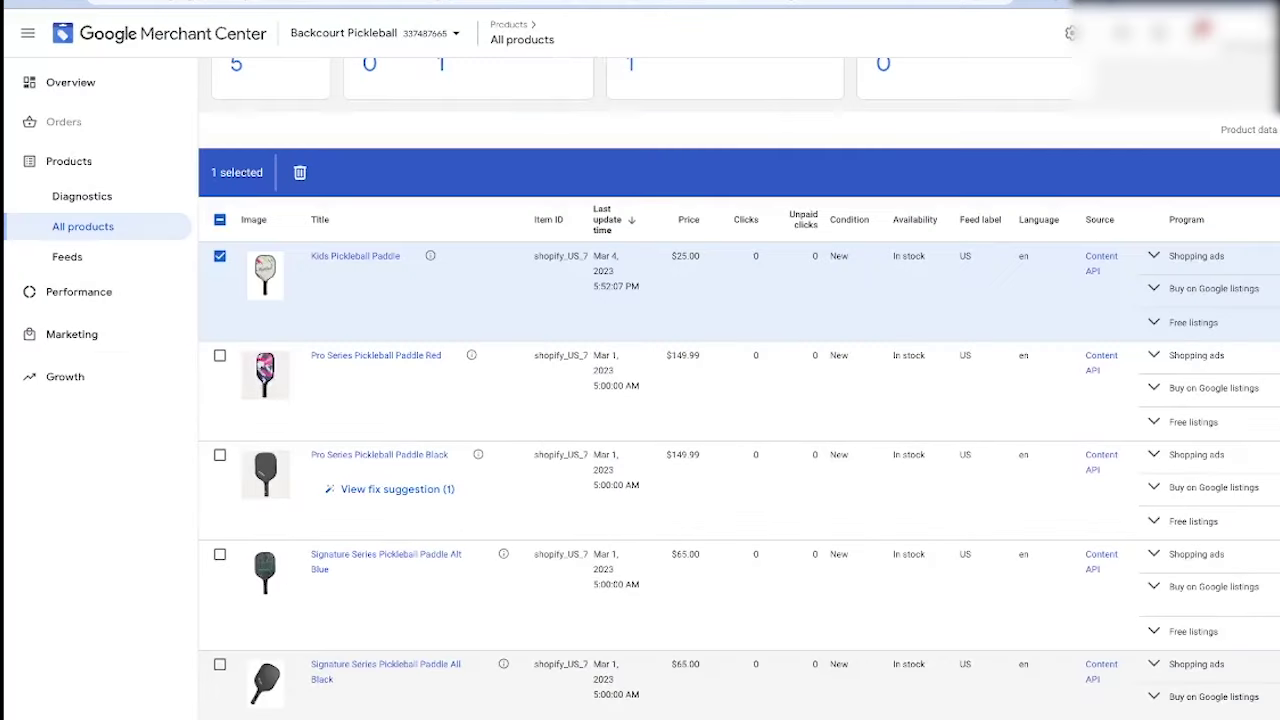
- Mark the Pro Series and Signature Series paddles in the Merchant Center product list, and return to the Google Ads product groups
click(220, 356)
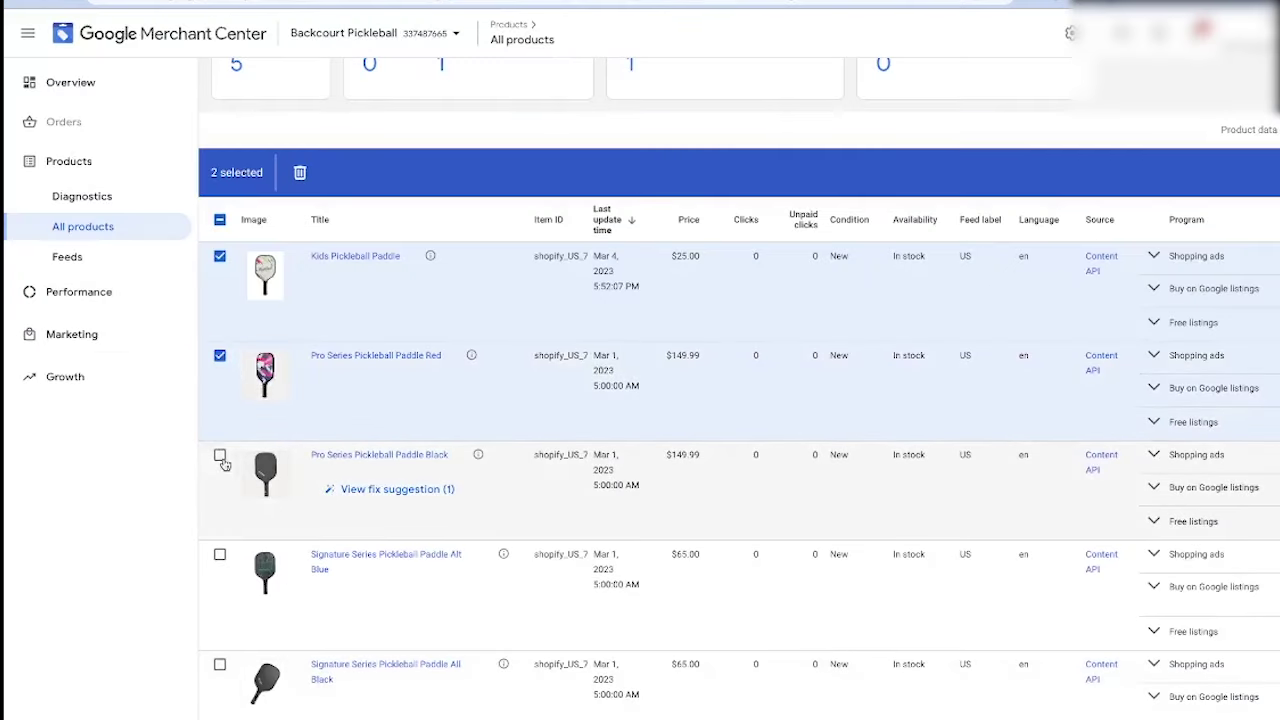
click(220, 456)
click(220, 257)
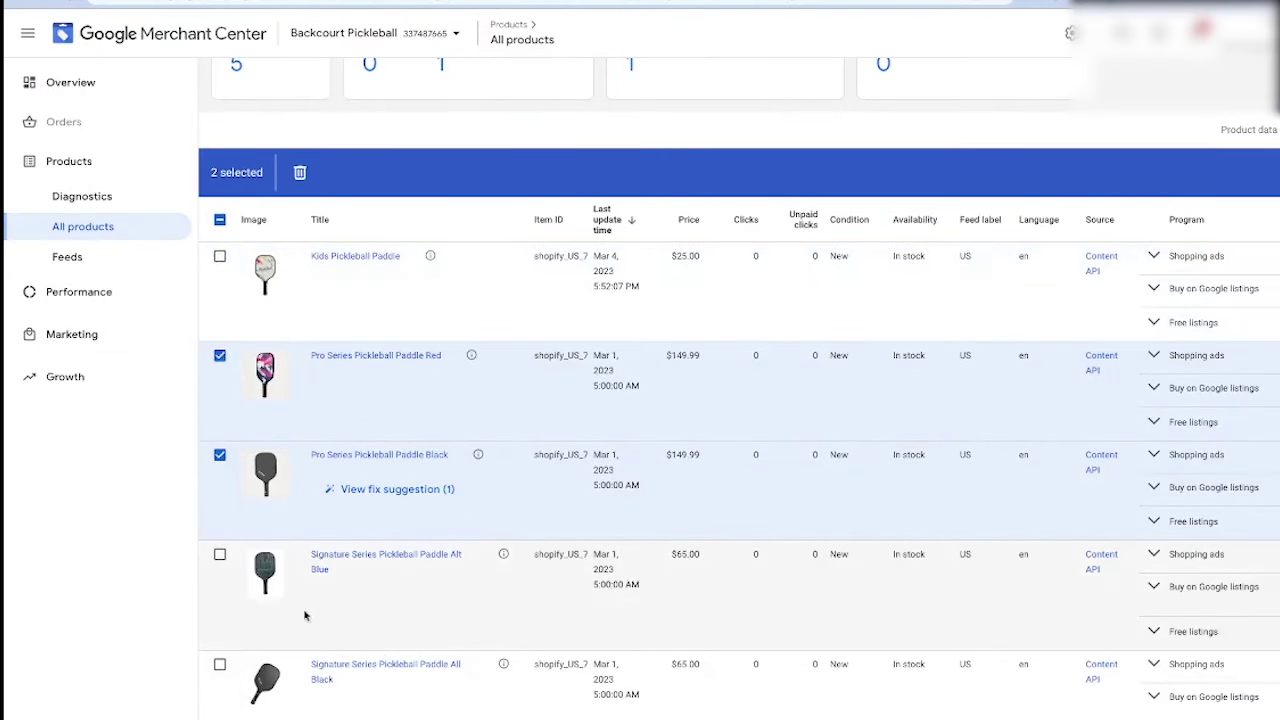
click(220, 556)
click(220, 665)
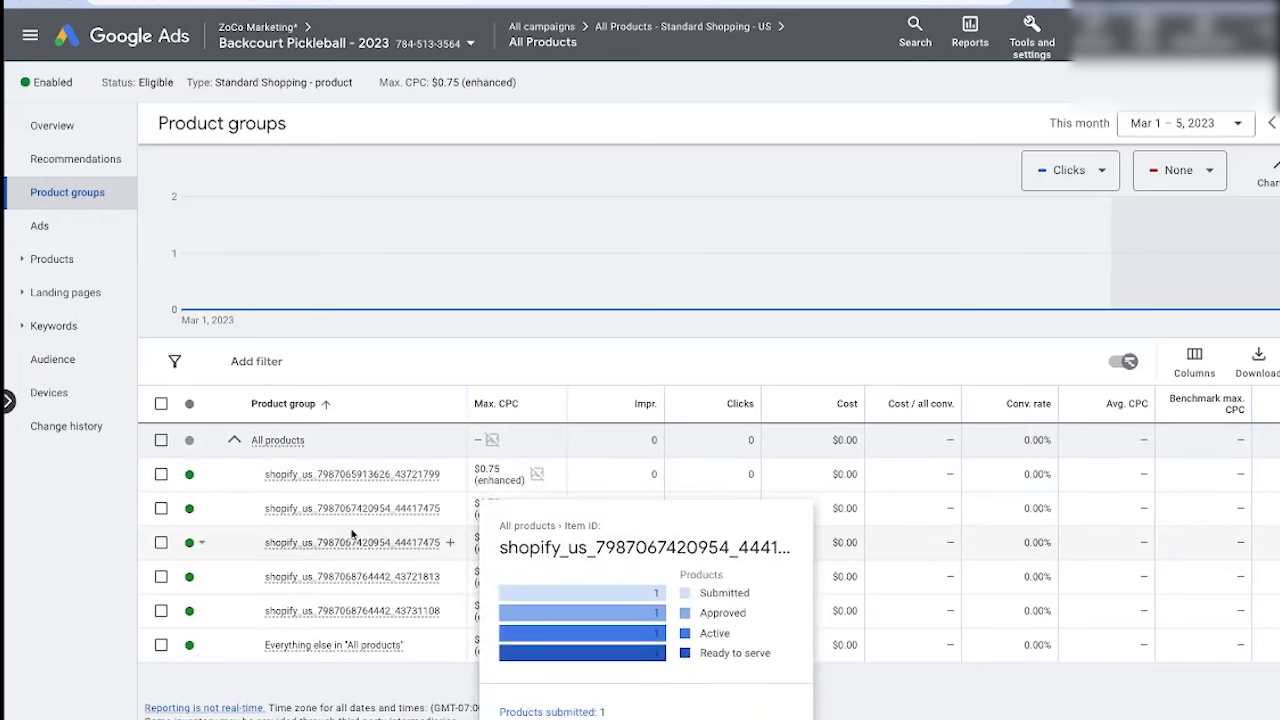
mouse_move(329, 516)
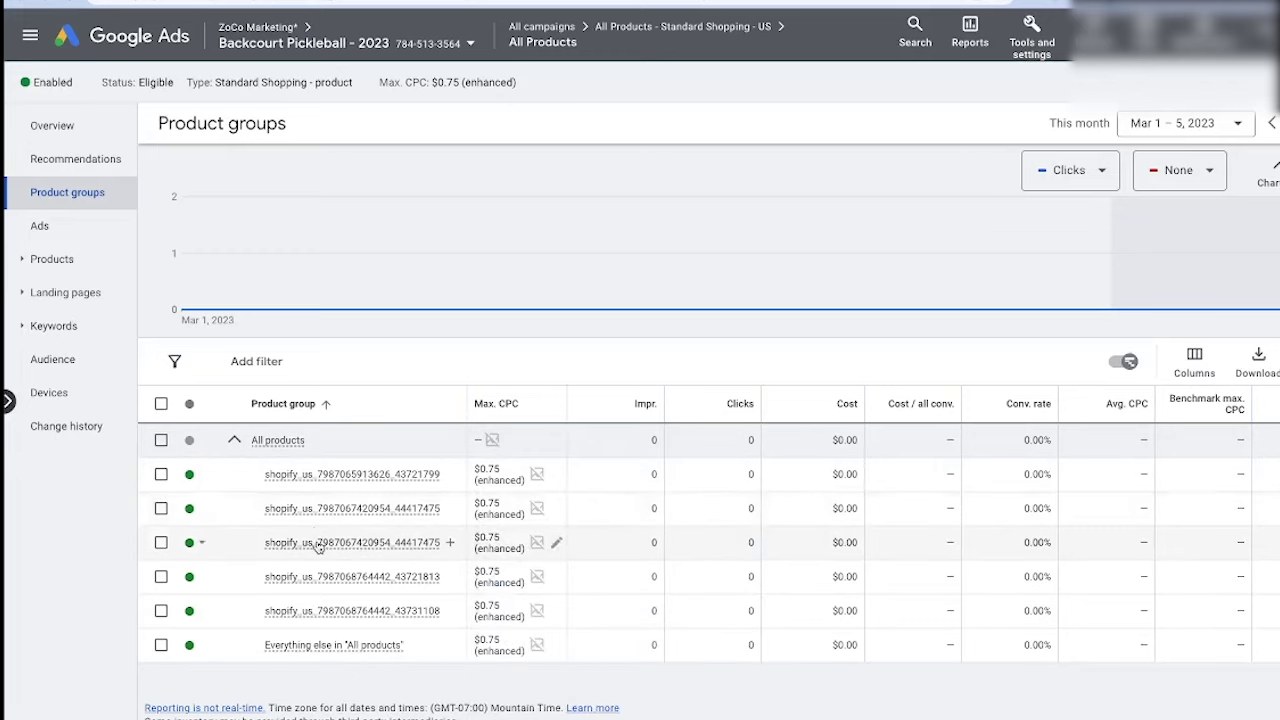
- Open the negative keywords page of the All Products ad group
mouse_move(318, 545)
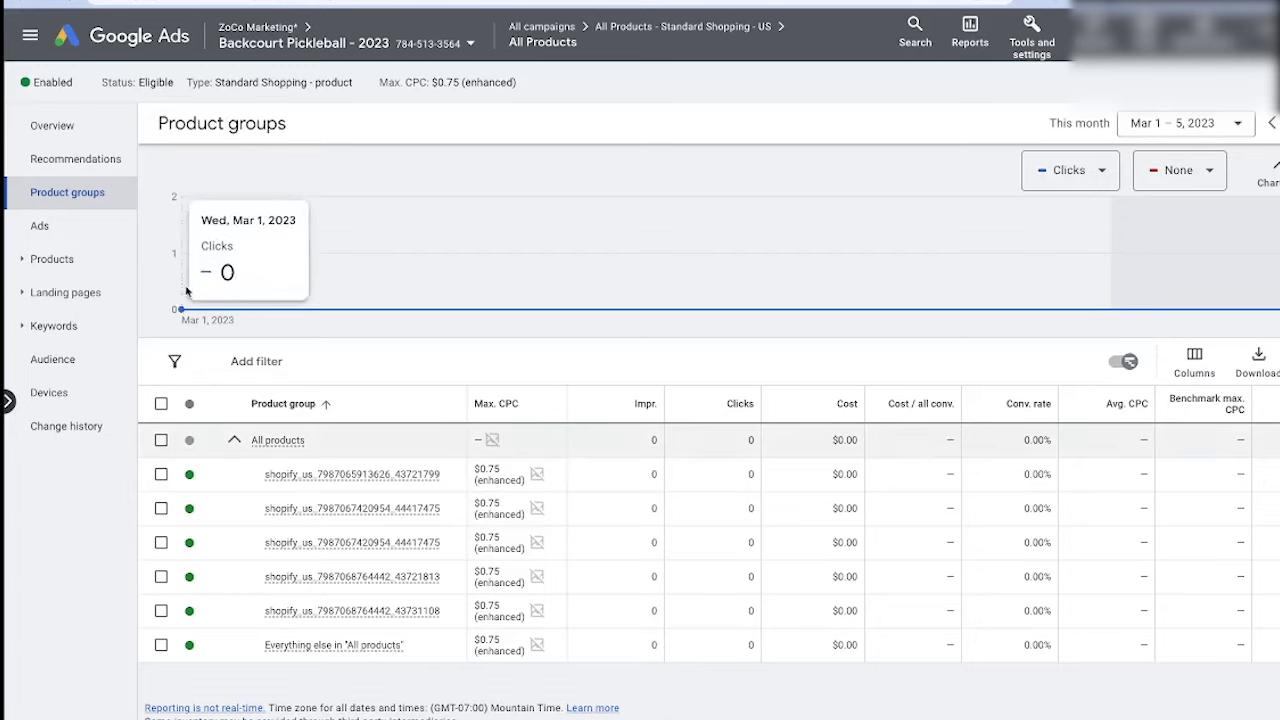
click(74, 326)
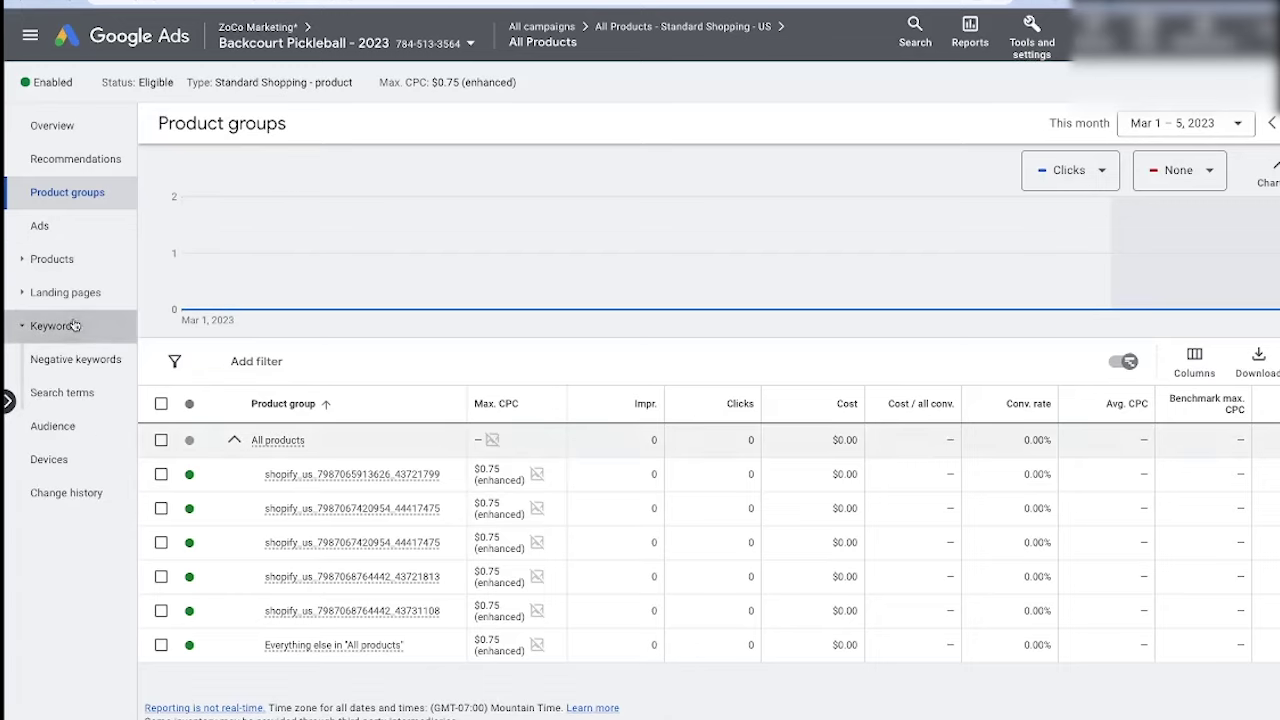
click(75, 364)
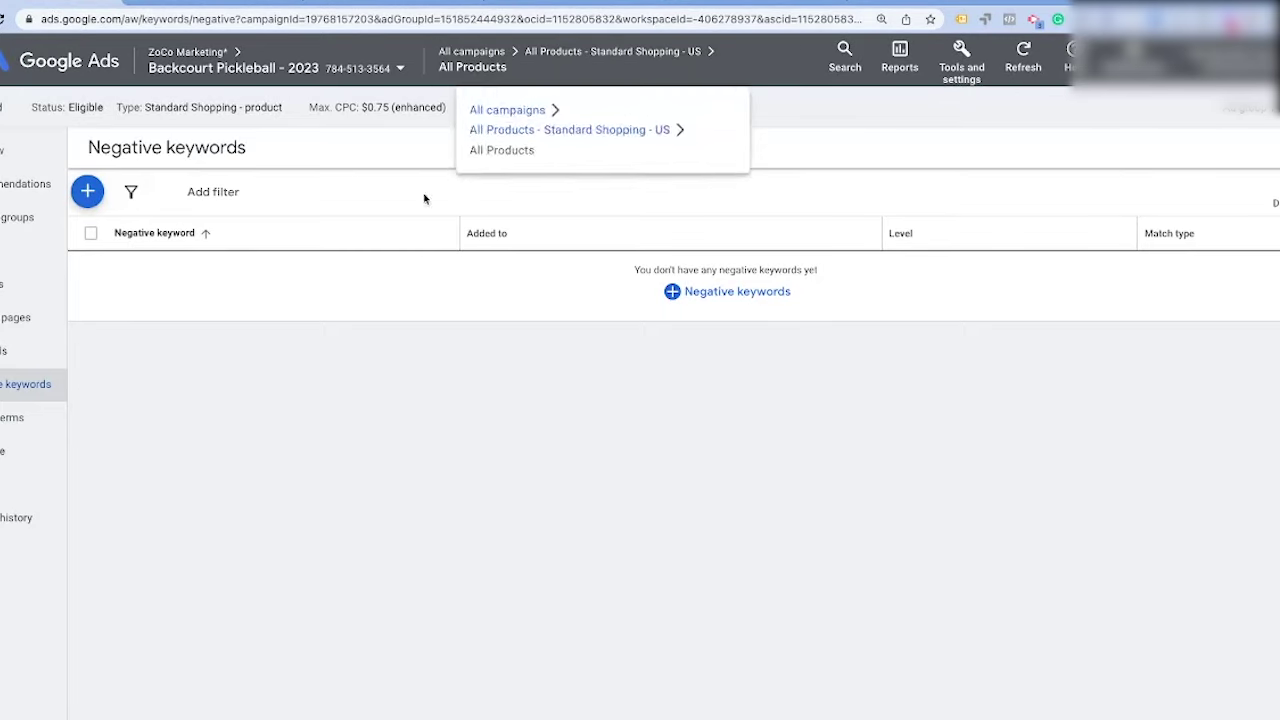
- Switch to Soovle and look up search suggestions for "pickleball paddles"
click(727, 2)
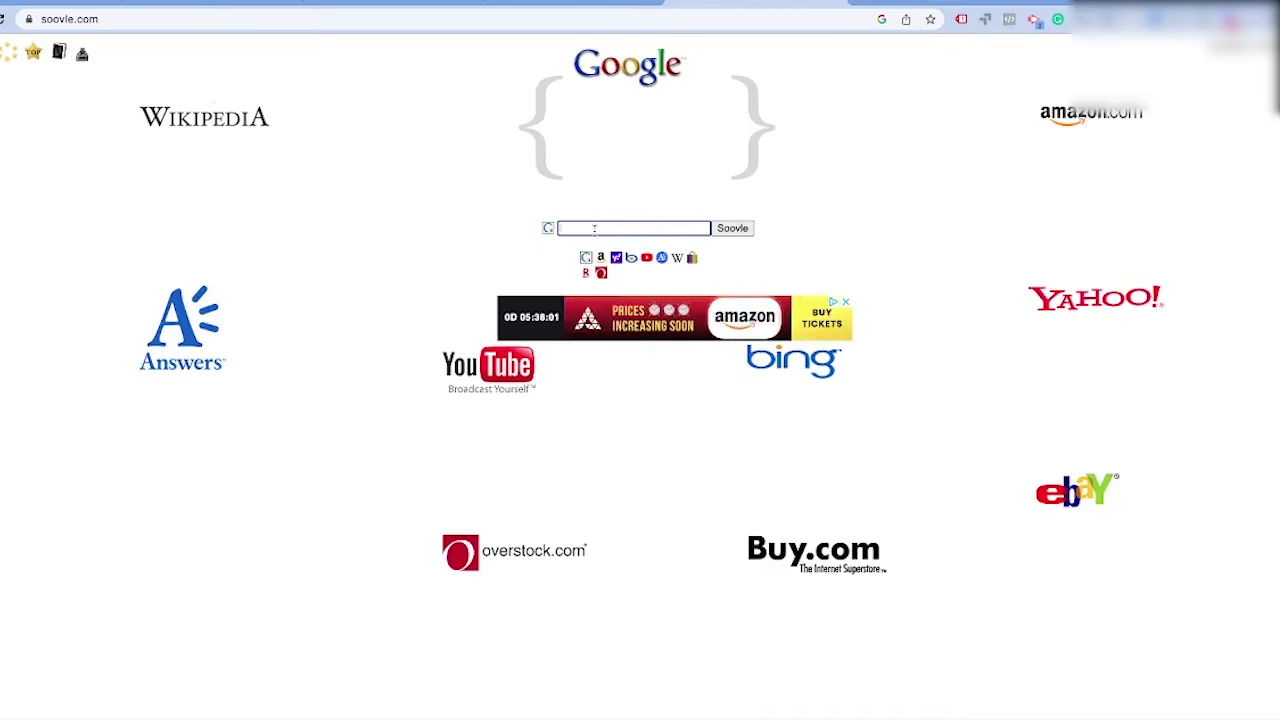
text(pic)
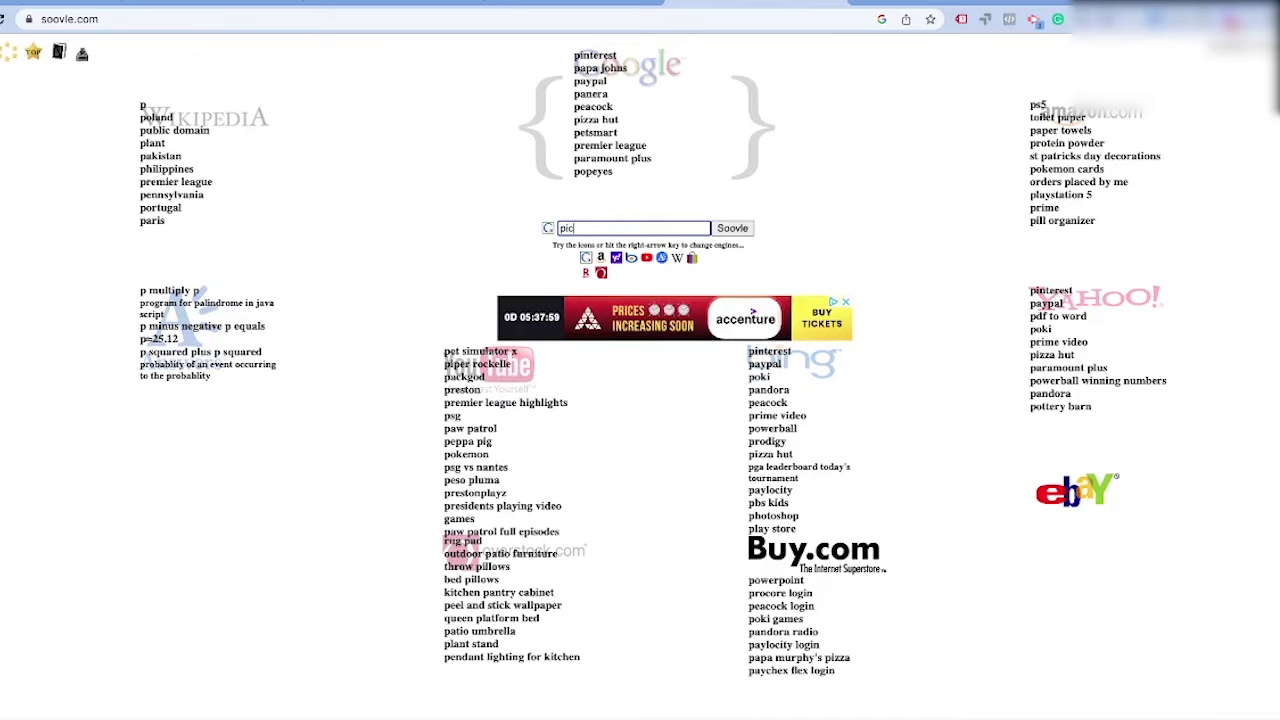
text(kleb)
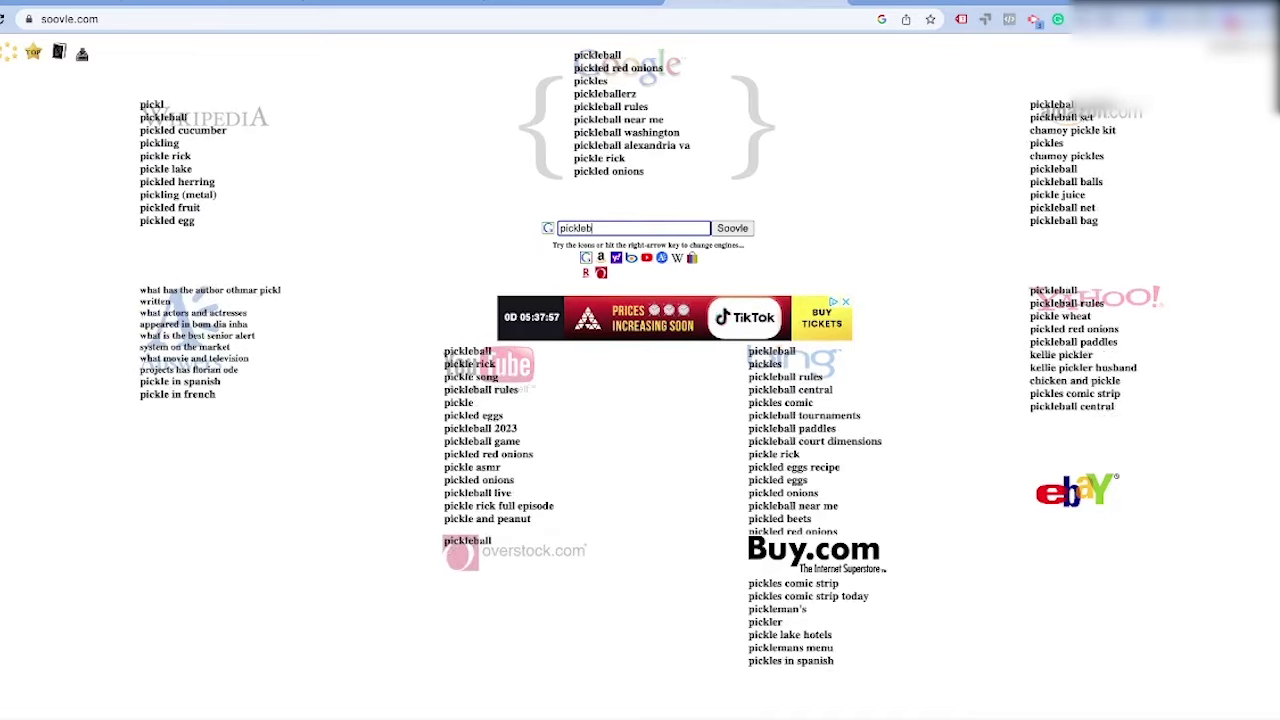
text(all padd)
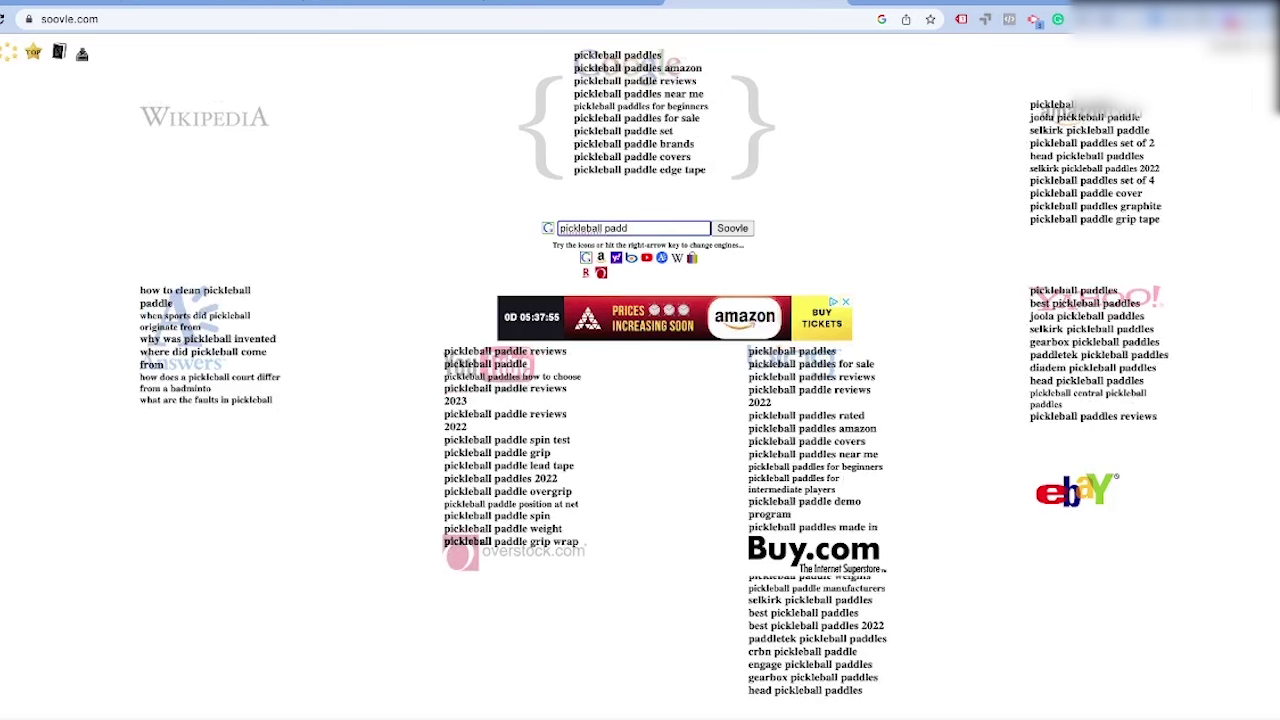
text(les)
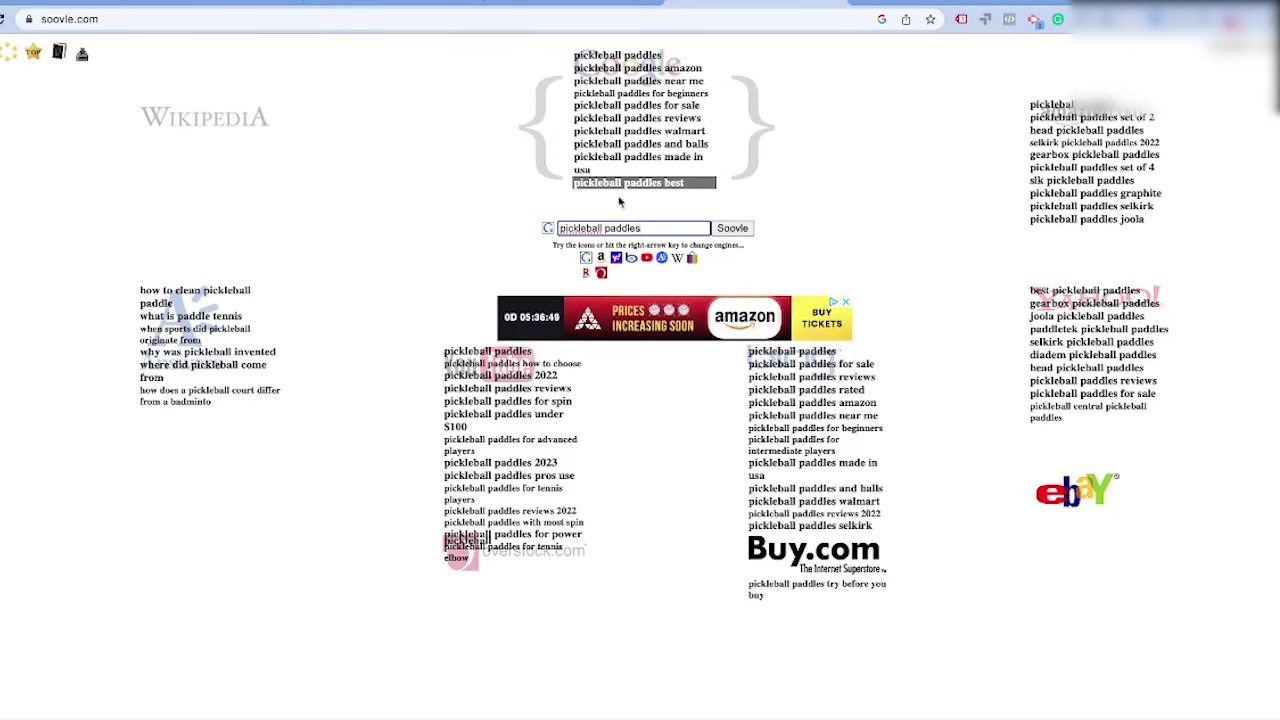
- Return to Google Ads and start adding negative keywords at the Campaign level
click(27, 3)
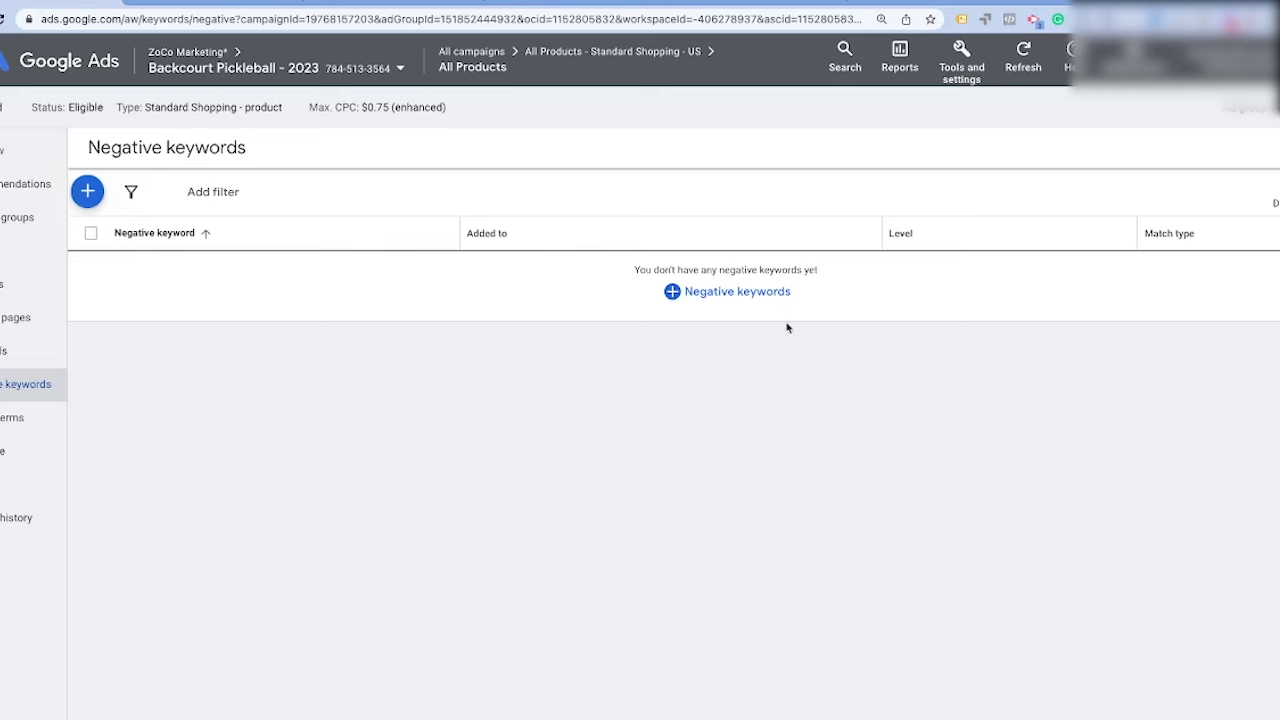
click(672, 290)
click(140, 368)
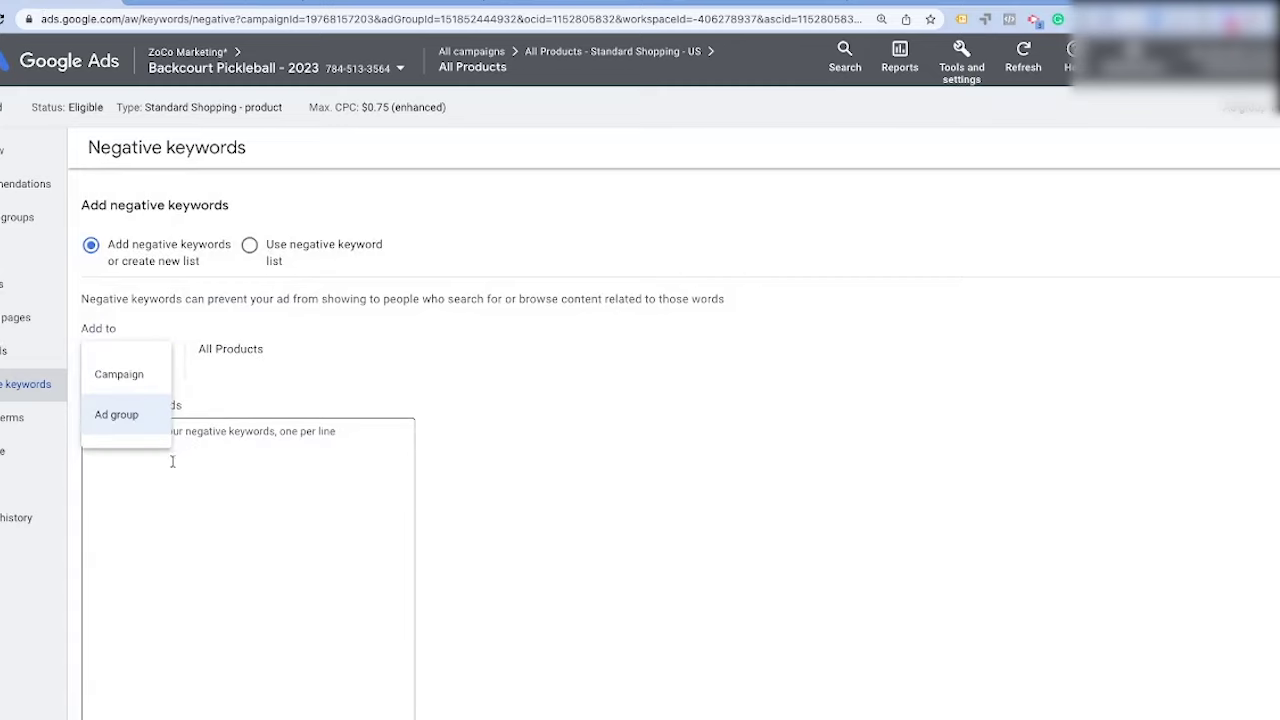
click(128, 372)
click(162, 454)
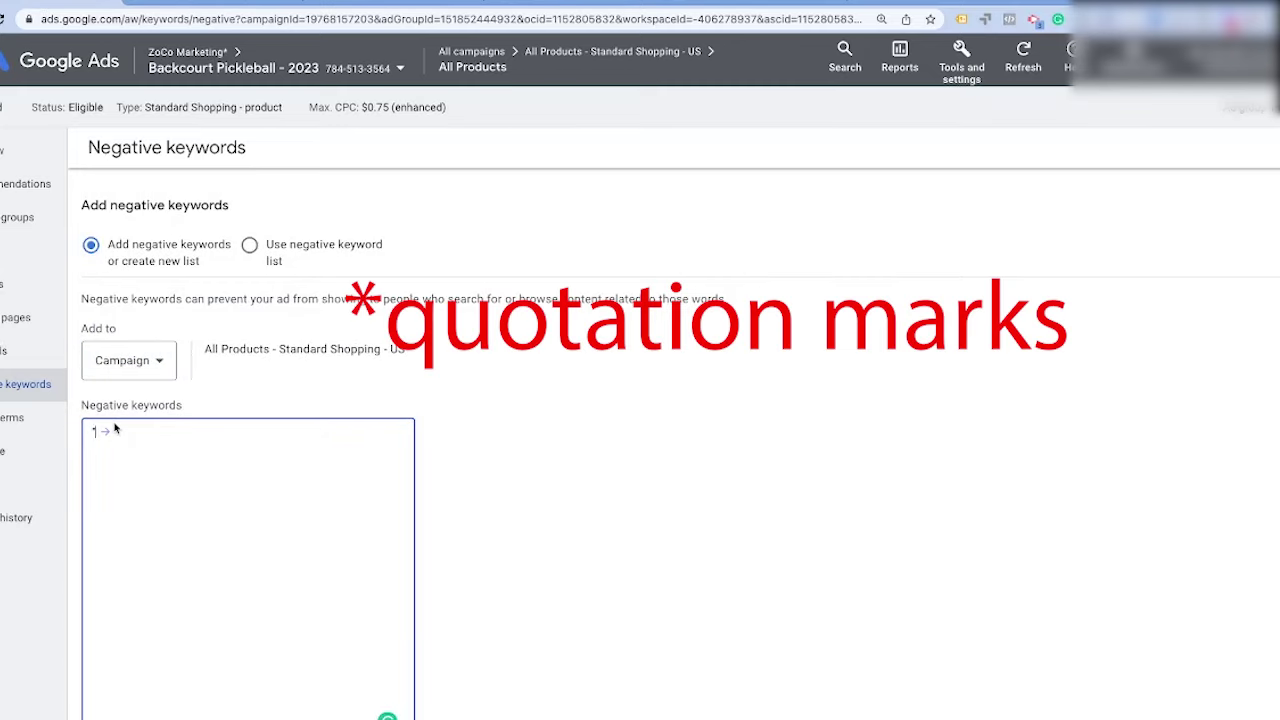
- Enter "amazon", "walmart", "Selkirk" and "joola" in quotation marks as negative keywords, one per line, and save them
text("amazon)
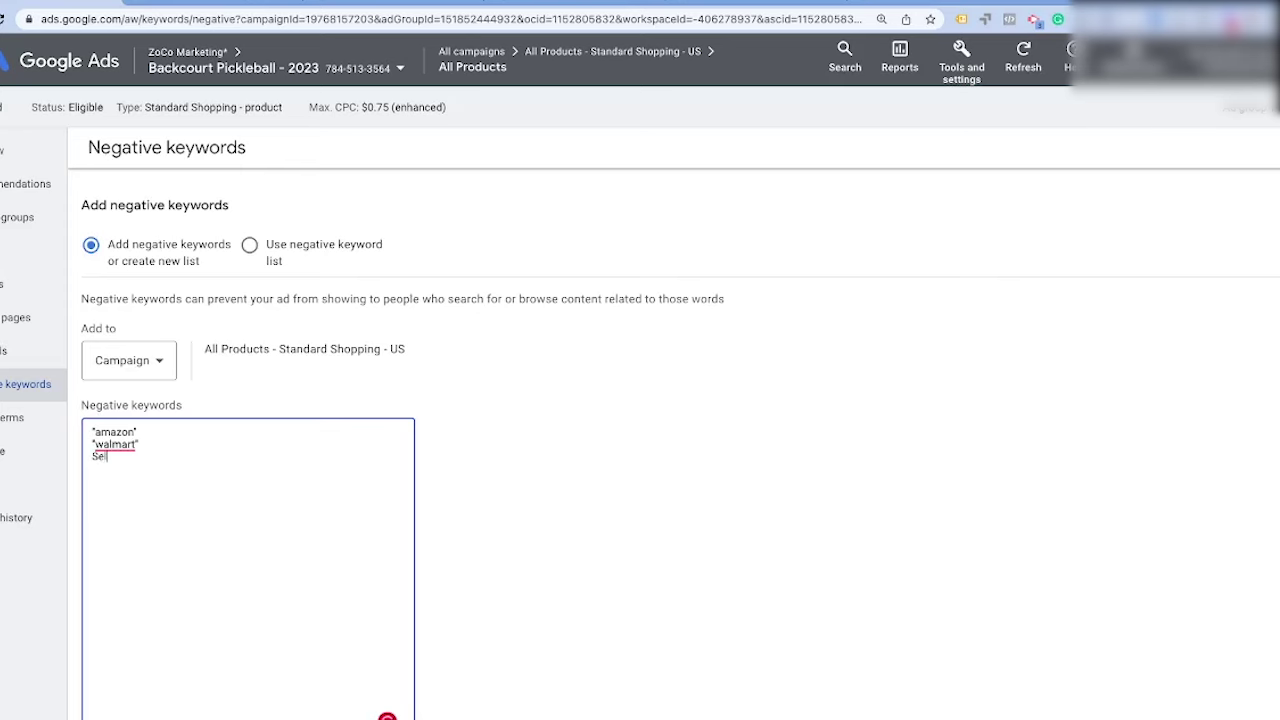
key(Home)
text(")
key(End)
text(kirk")
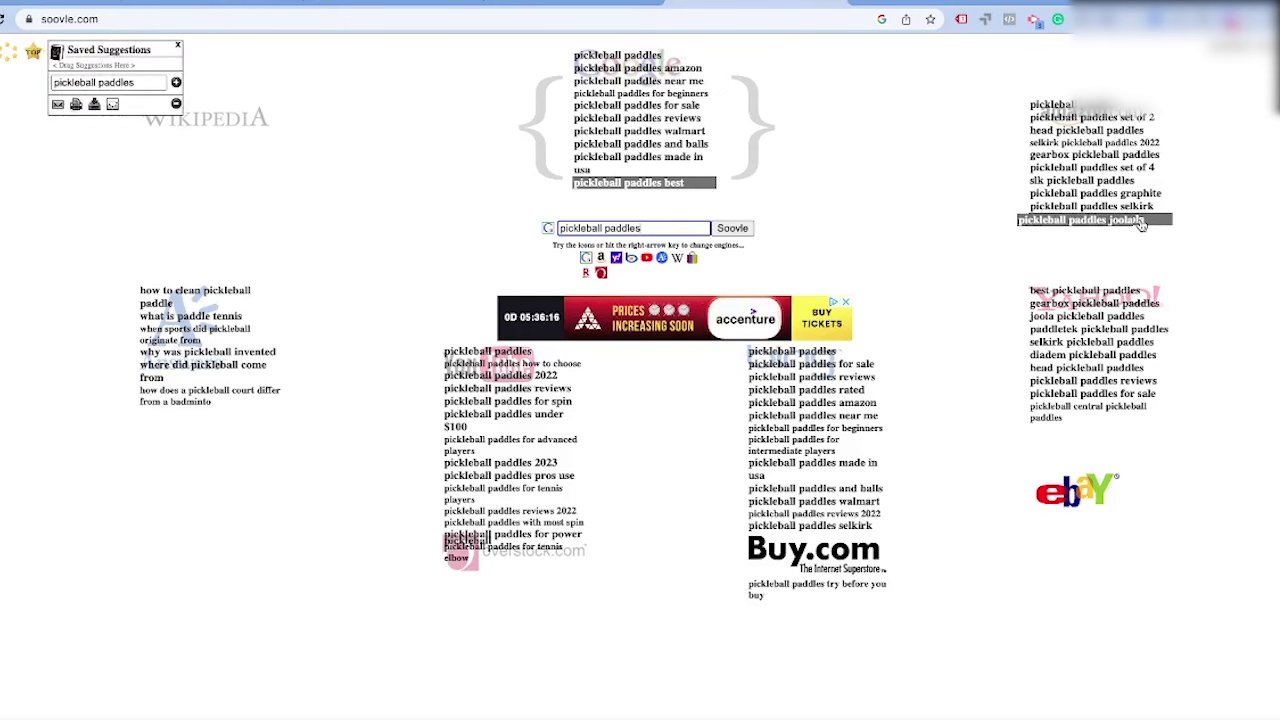
click(1145, 220)
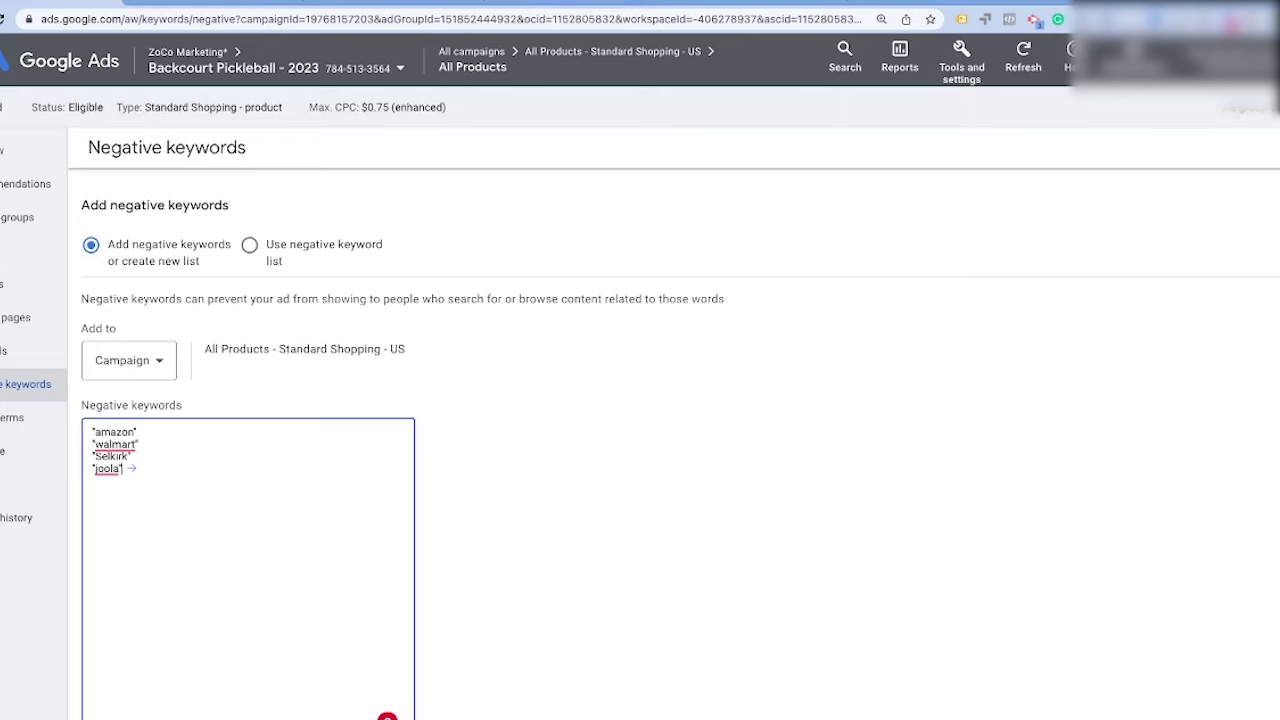
scroll(240, 508, down, 3)
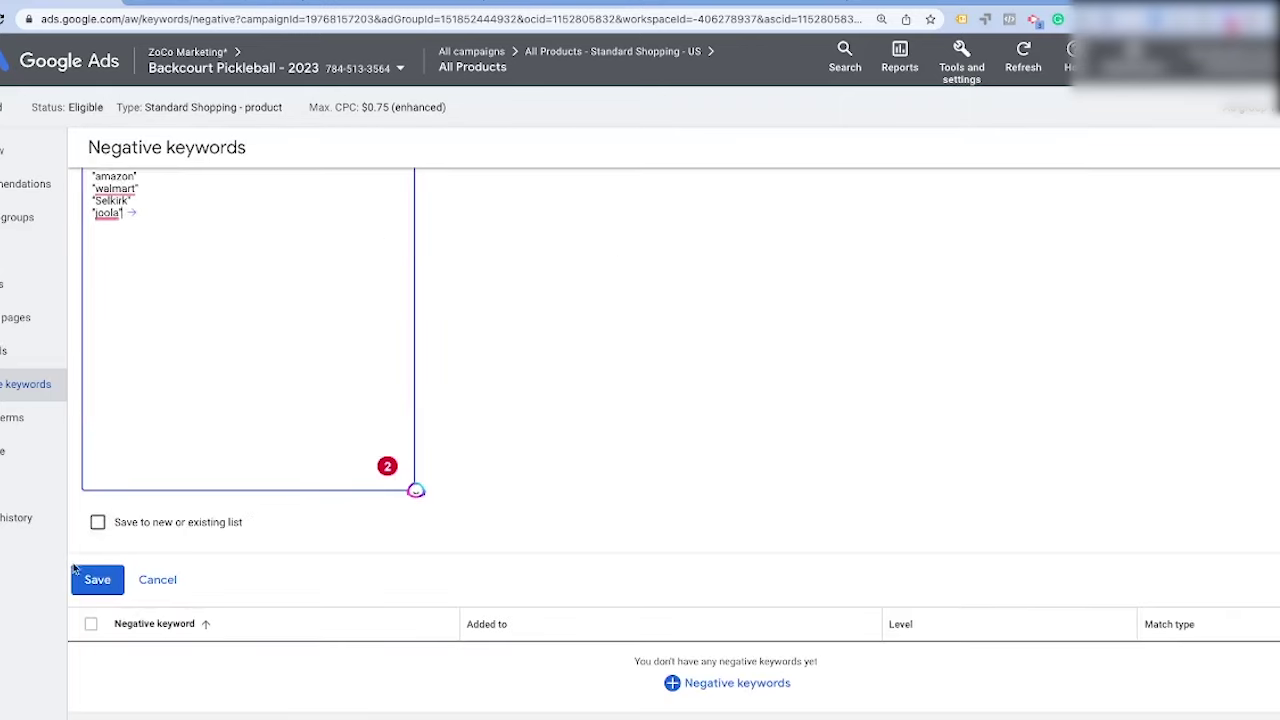
click(104, 578)
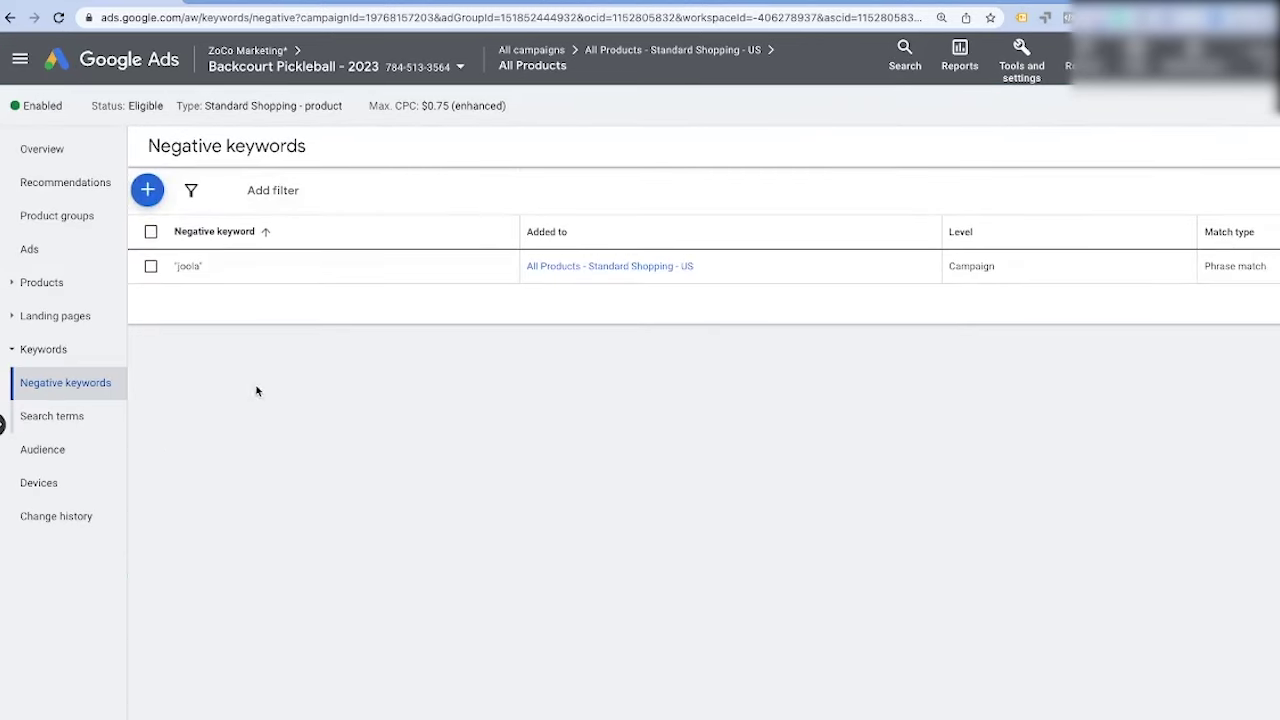
- Check the search terms report, and open the audience segments for editing at the Campaign level
click(54, 424)
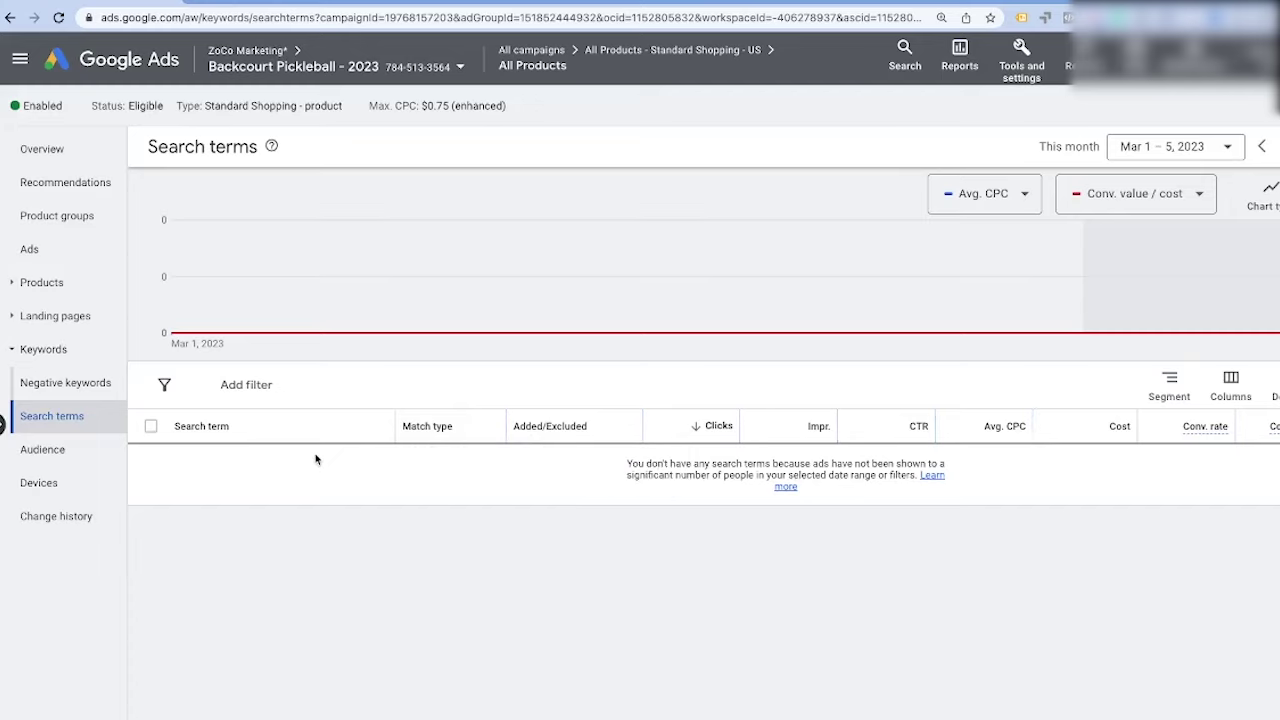
click(58, 456)
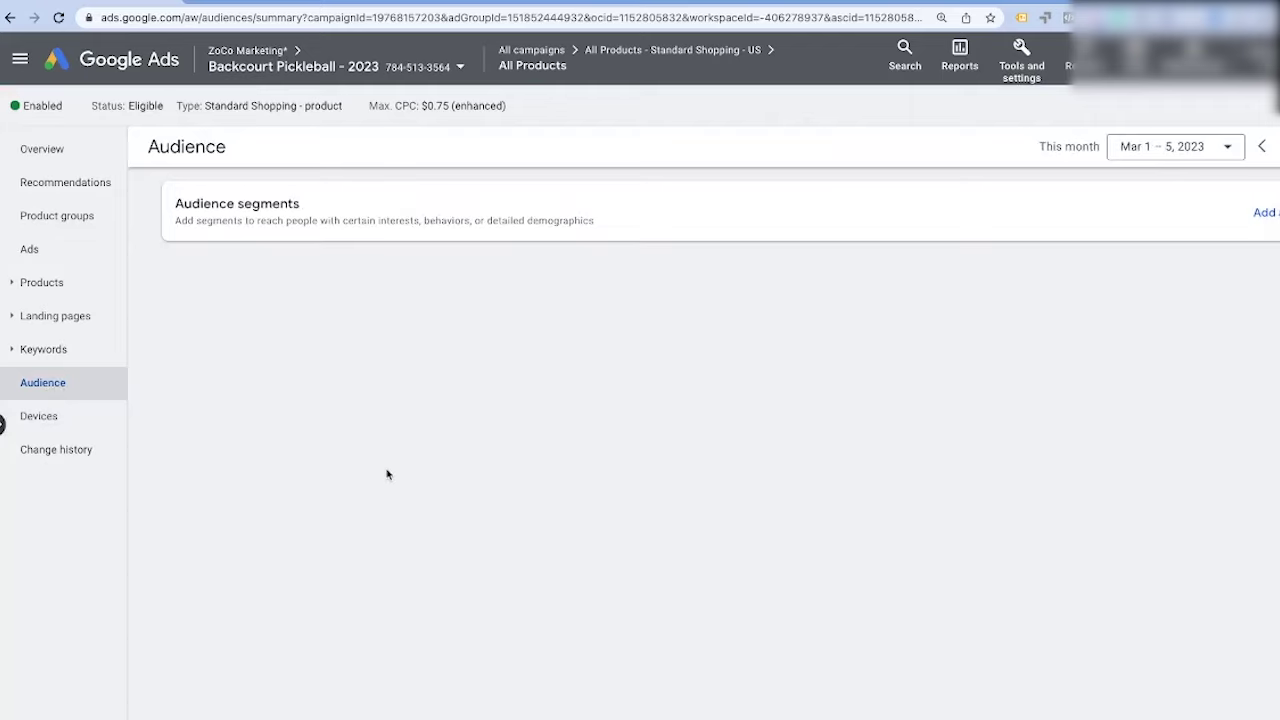
click(1261, 213)
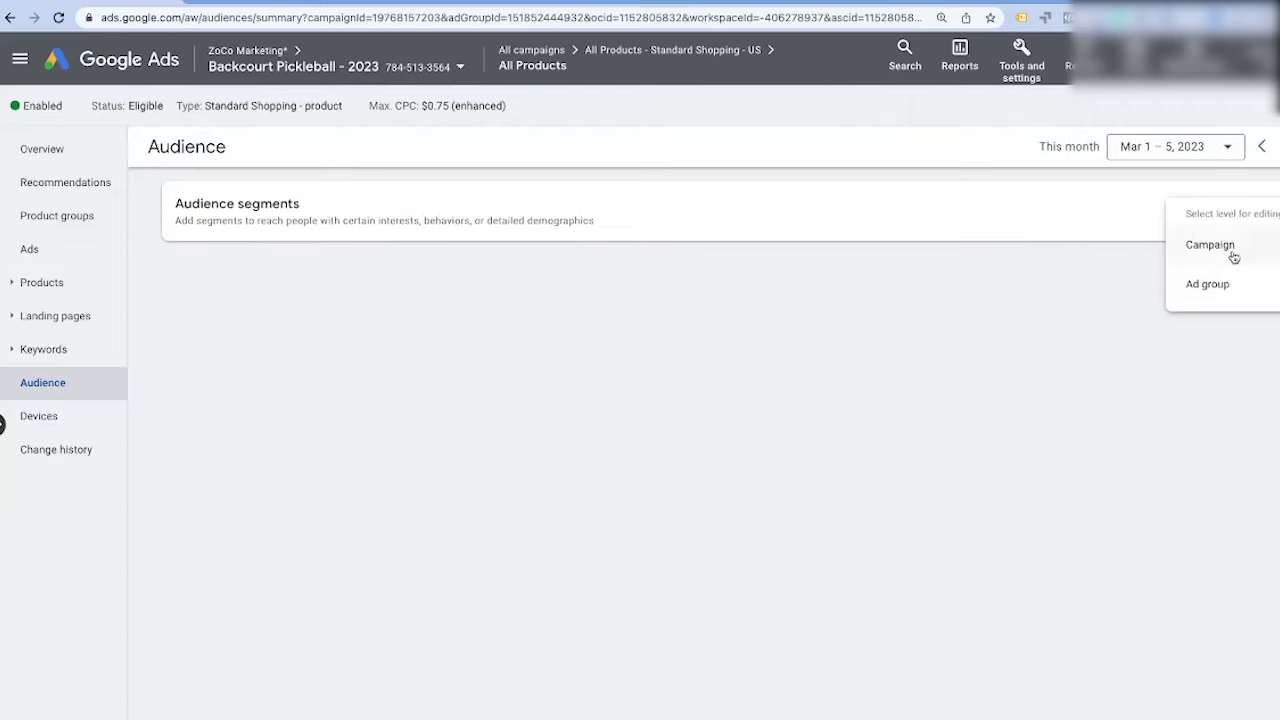
click(1238, 248)
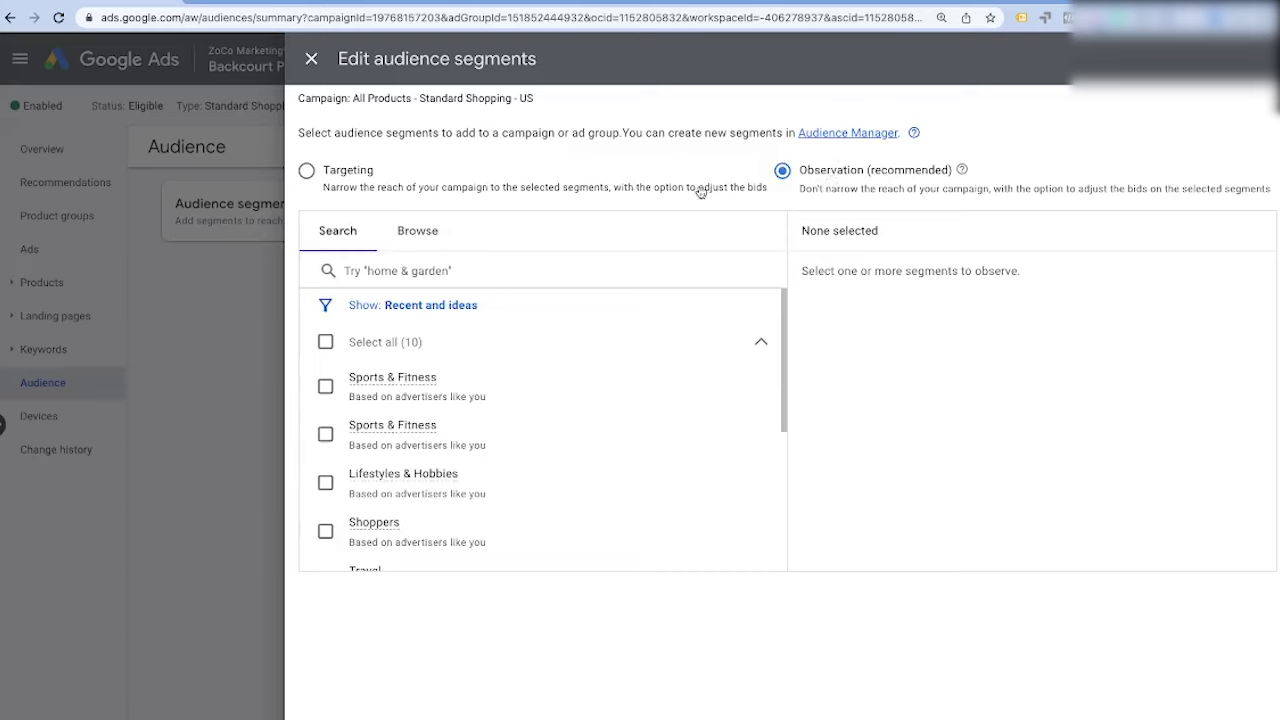
- Select both Sports & Fitness segments, Lifestyles & Hobbies, Shoppers and Sports Fans for observation
drag(799, 190, 1252, 195)
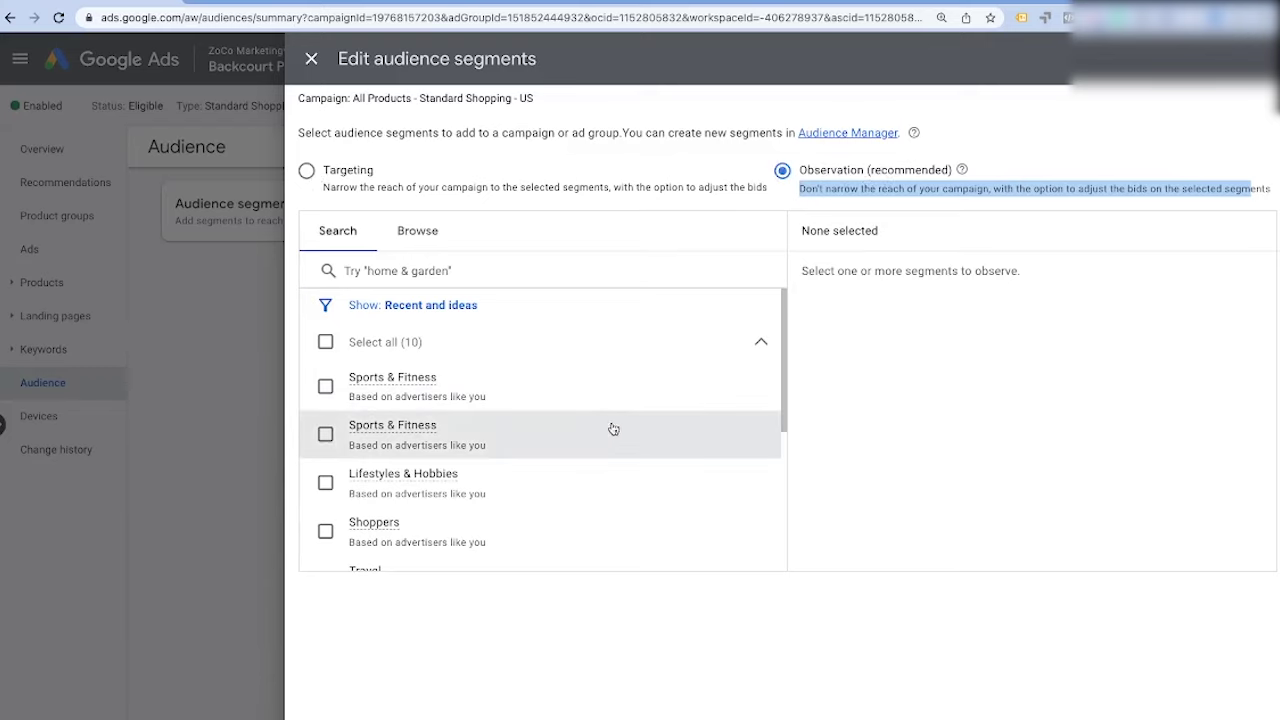
scroll(568, 438, down, 1)
scroll(564, 440, up, 1)
click(325, 386)
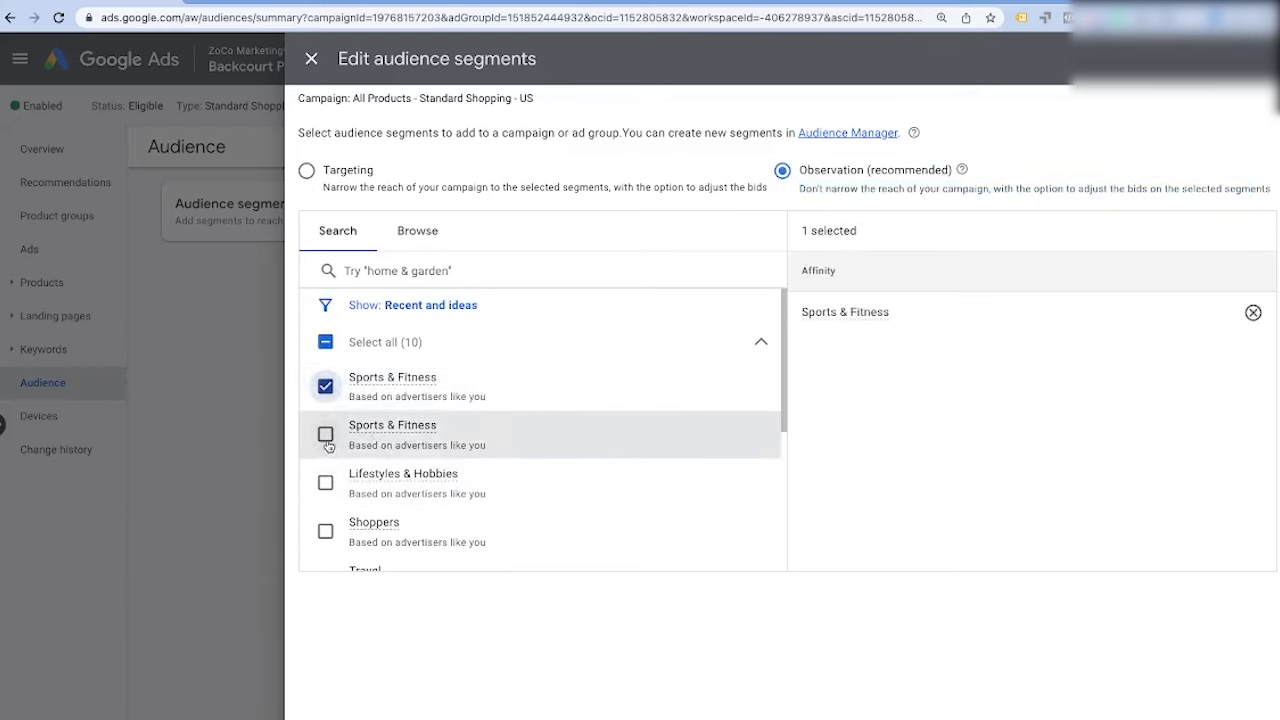
click(325, 434)
scroll(318, 450, down, 2)
click(318, 448)
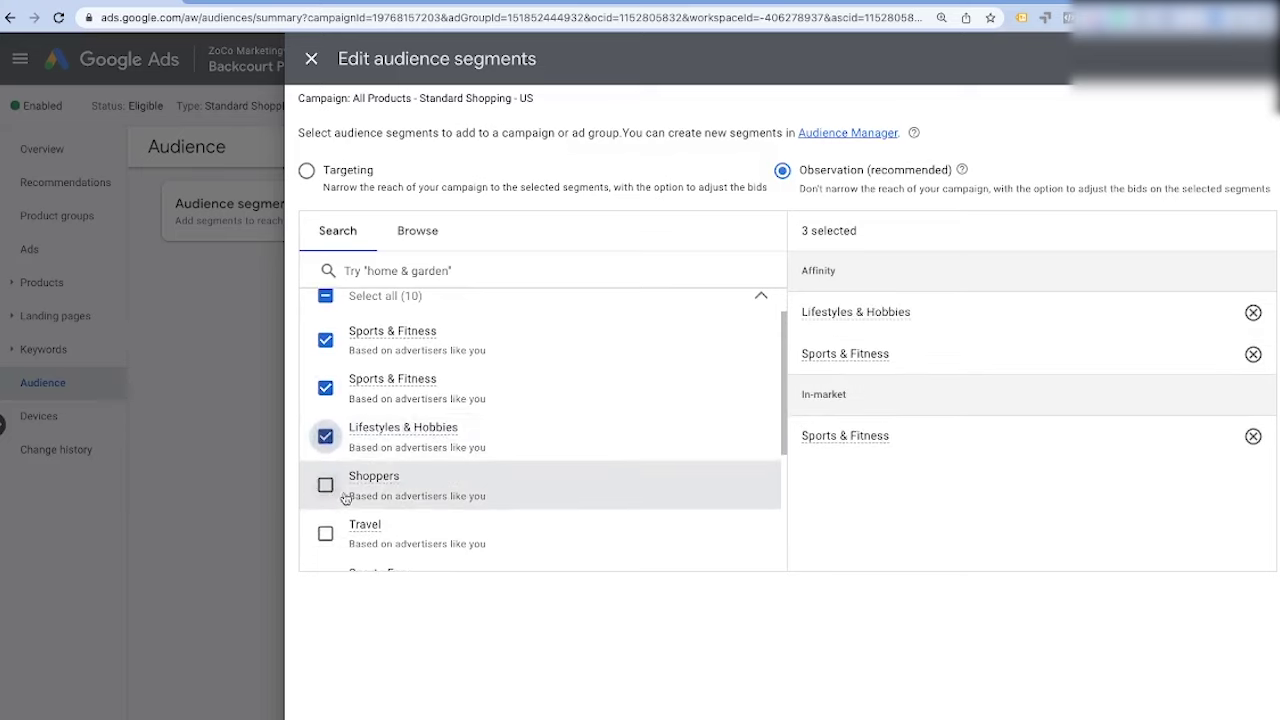
scroll(323, 485, down, 1)
click(323, 458)
scroll(322, 505, down, 3)
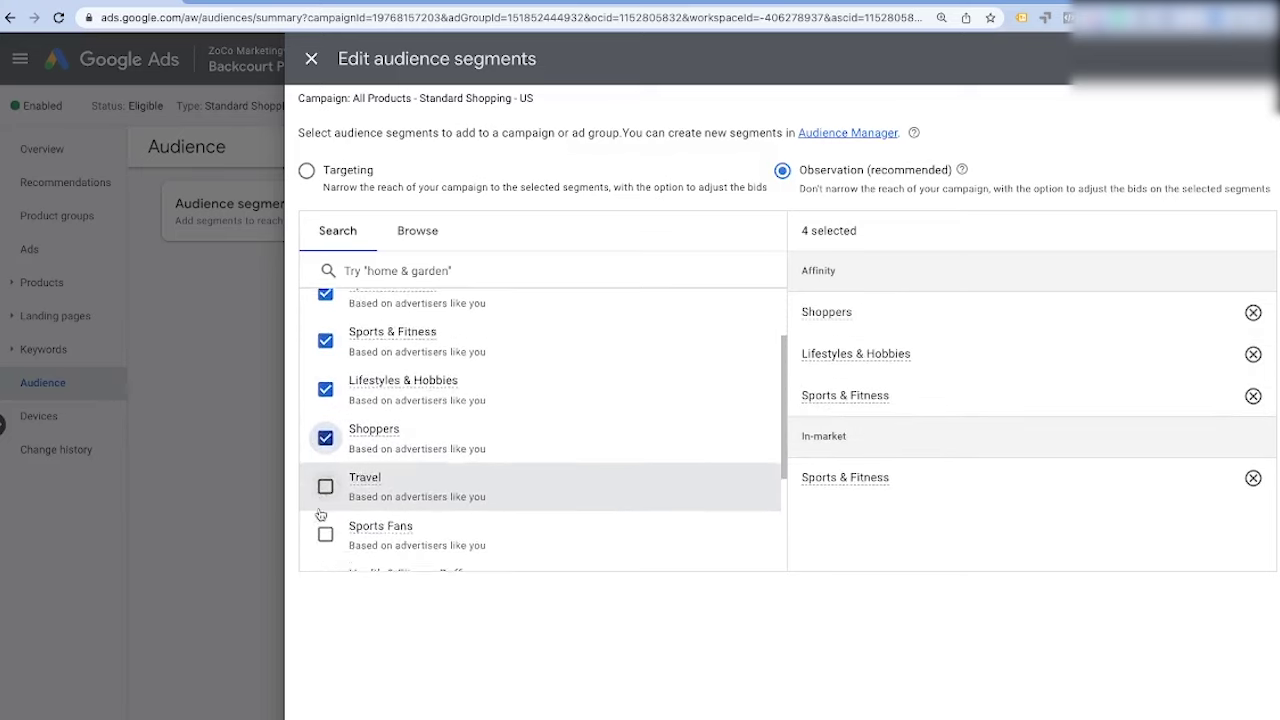
click(325, 451)
scroll(346, 527, down, 1)
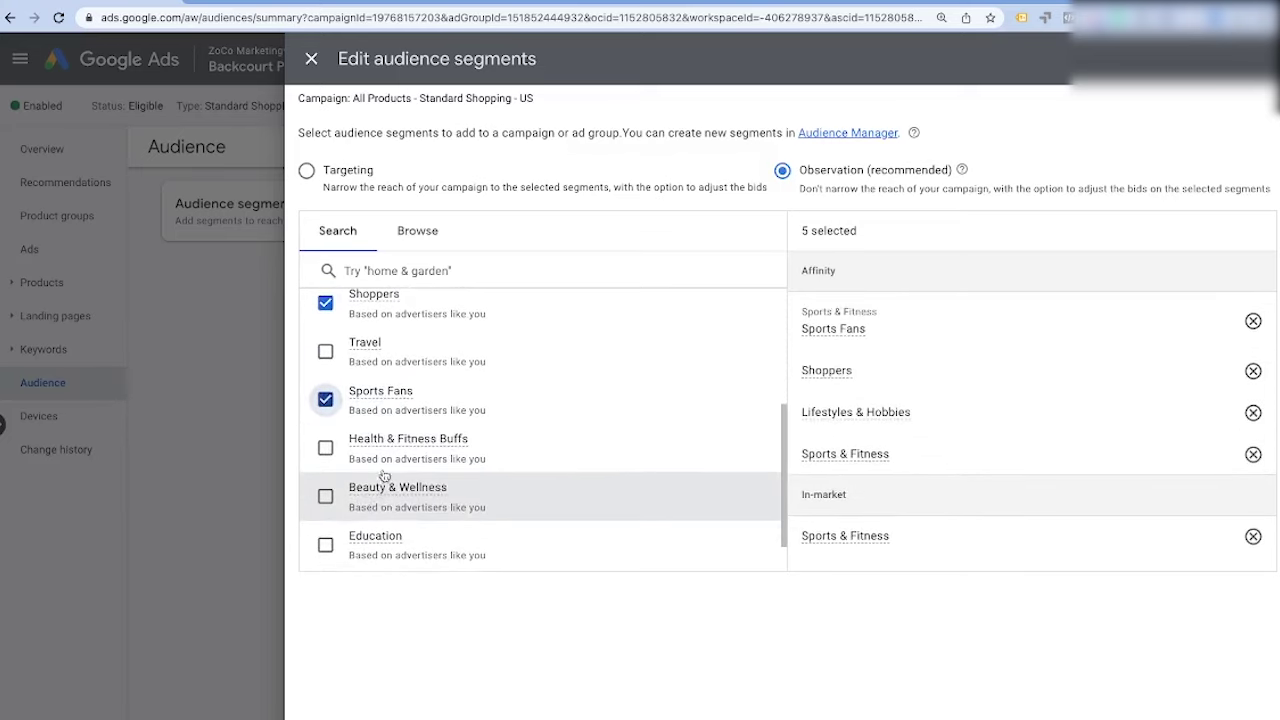
- Search the segments for "pickleball", add Racquetball Enthusiasts and Tennis Enthusiasts, and save the audience segments
click(389, 263)
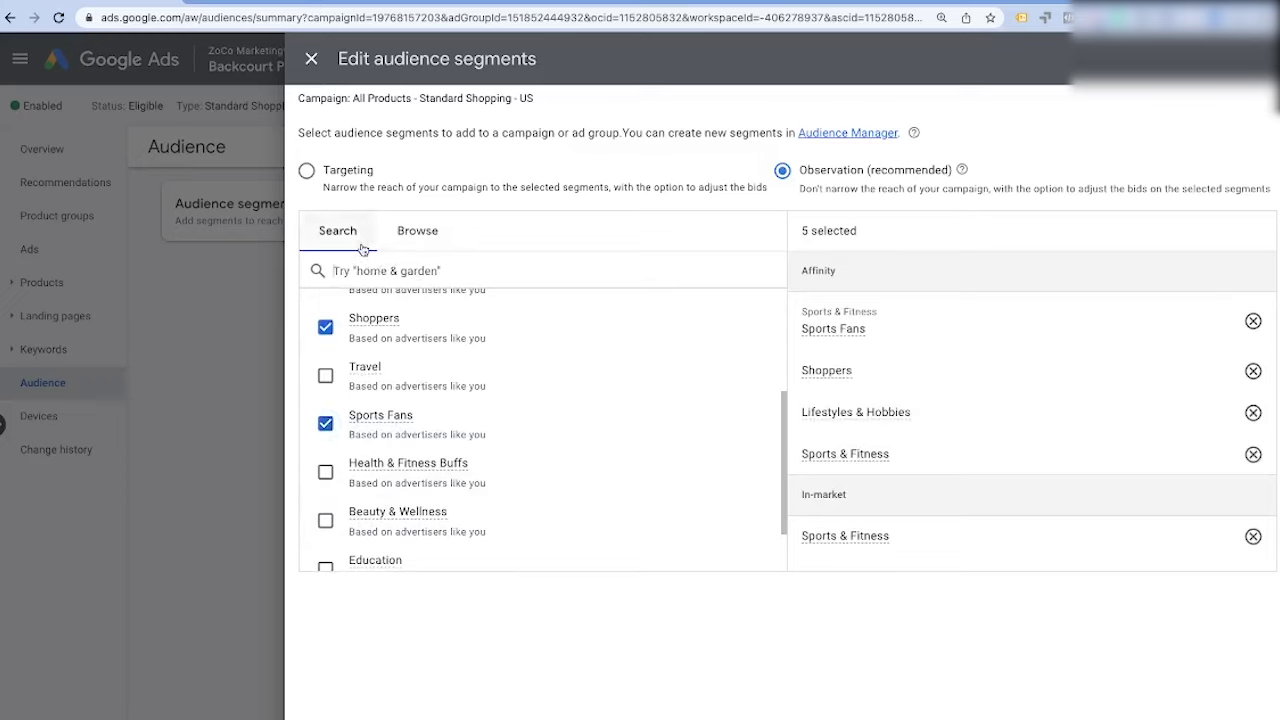
text(pickleb)
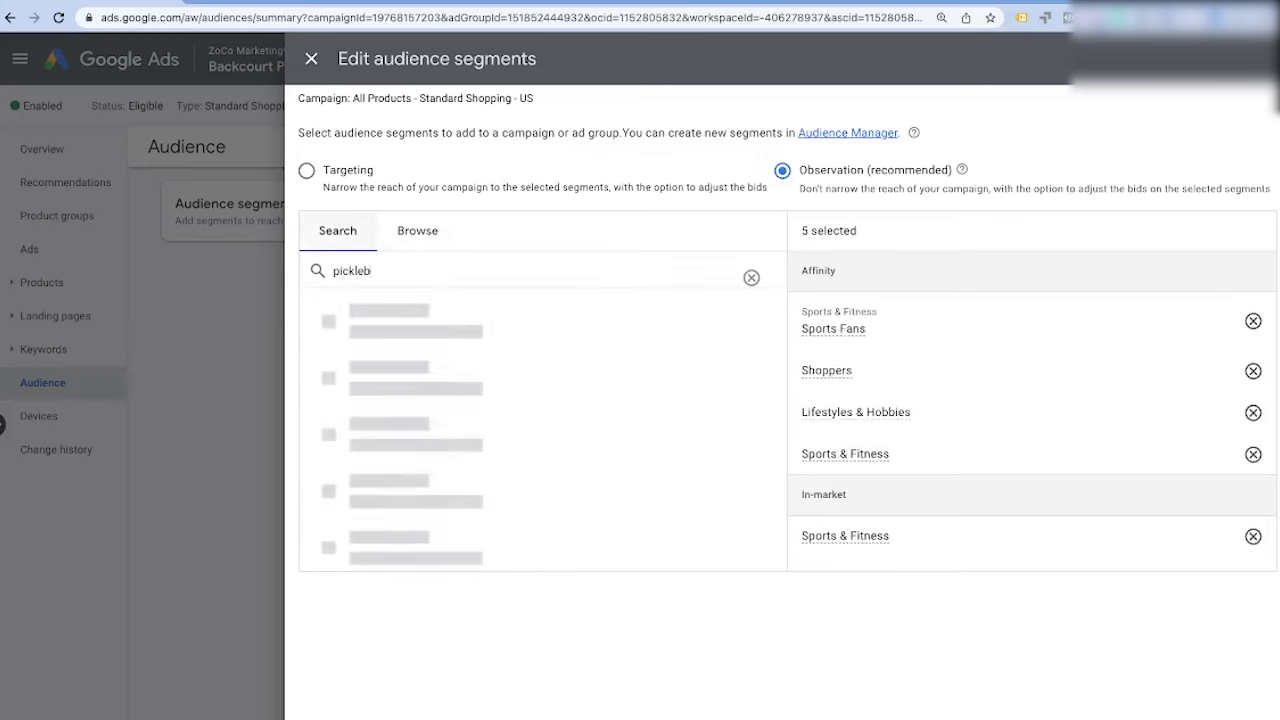
text(all)
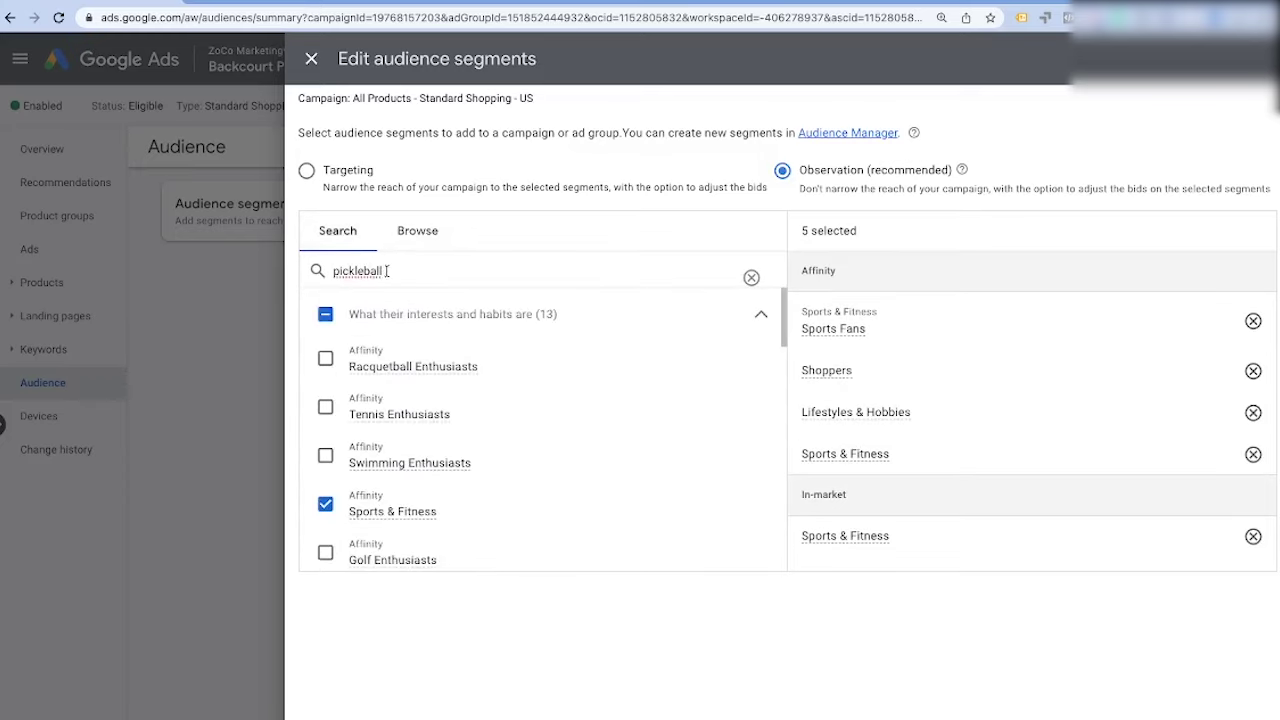
click(326, 362)
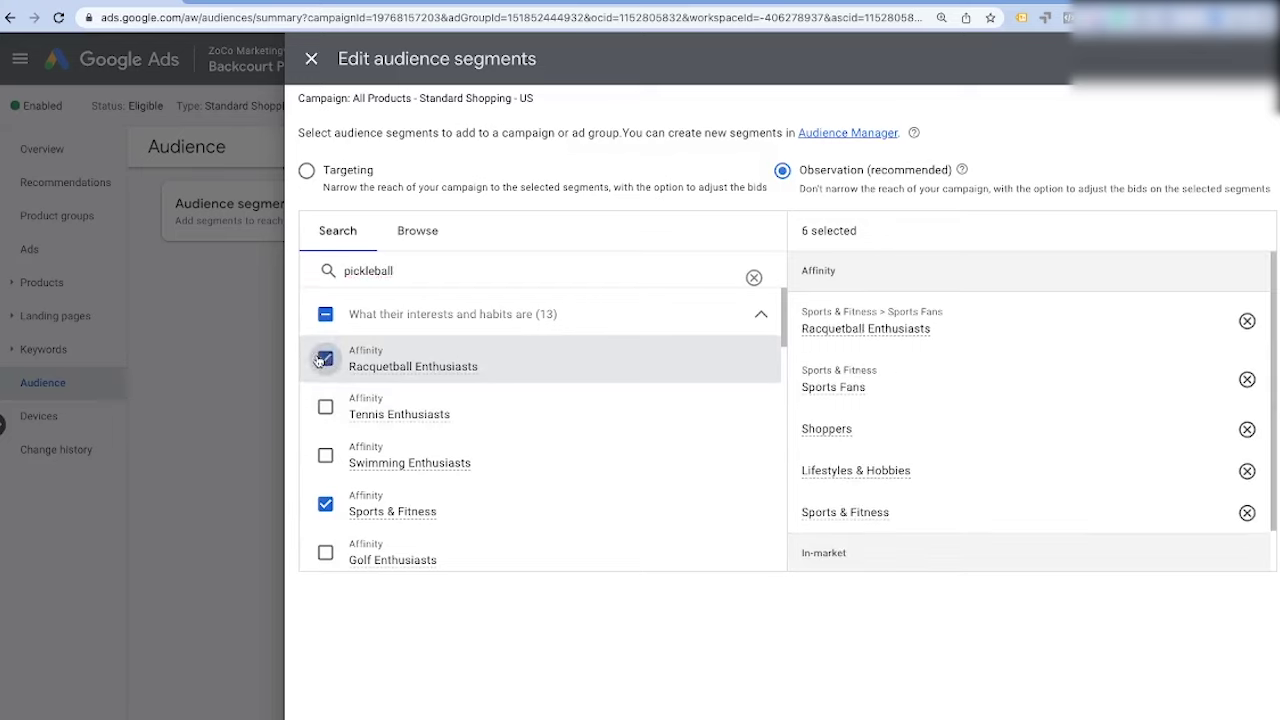
click(325, 410)
scroll(400, 449, down, 1)
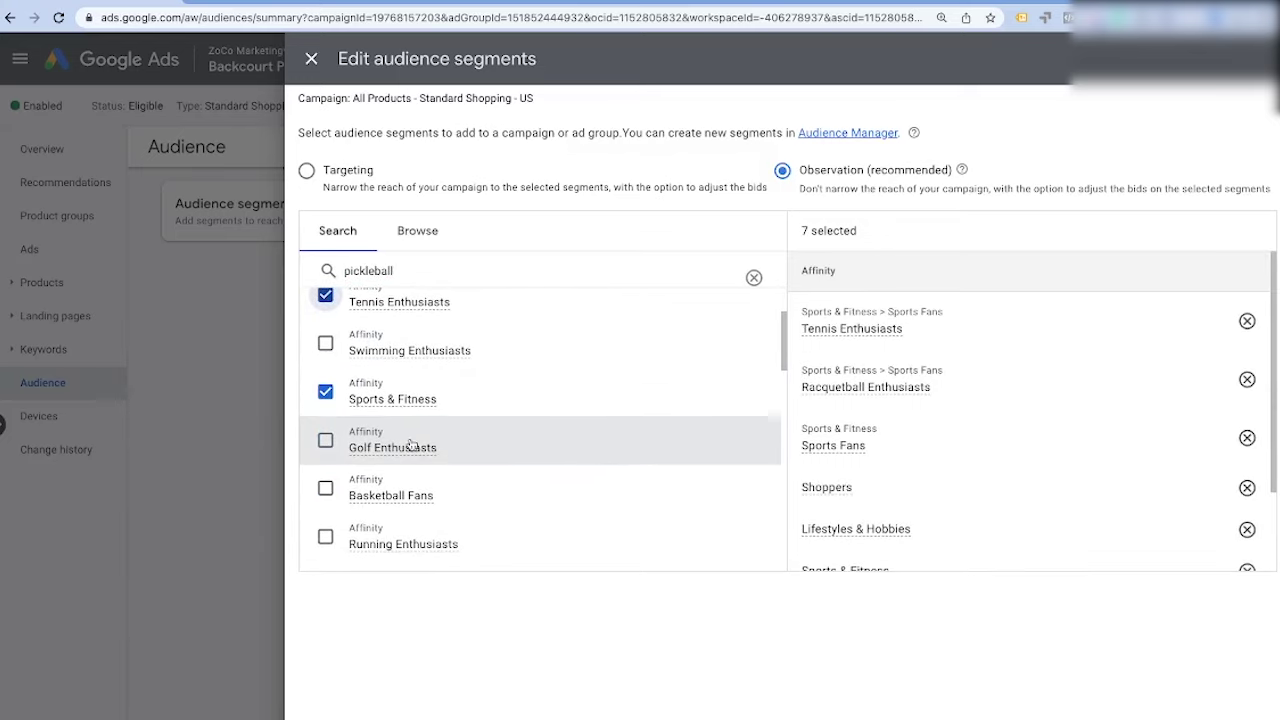
scroll(410, 445, up, 2)
scroll(449, 436, down, 3)
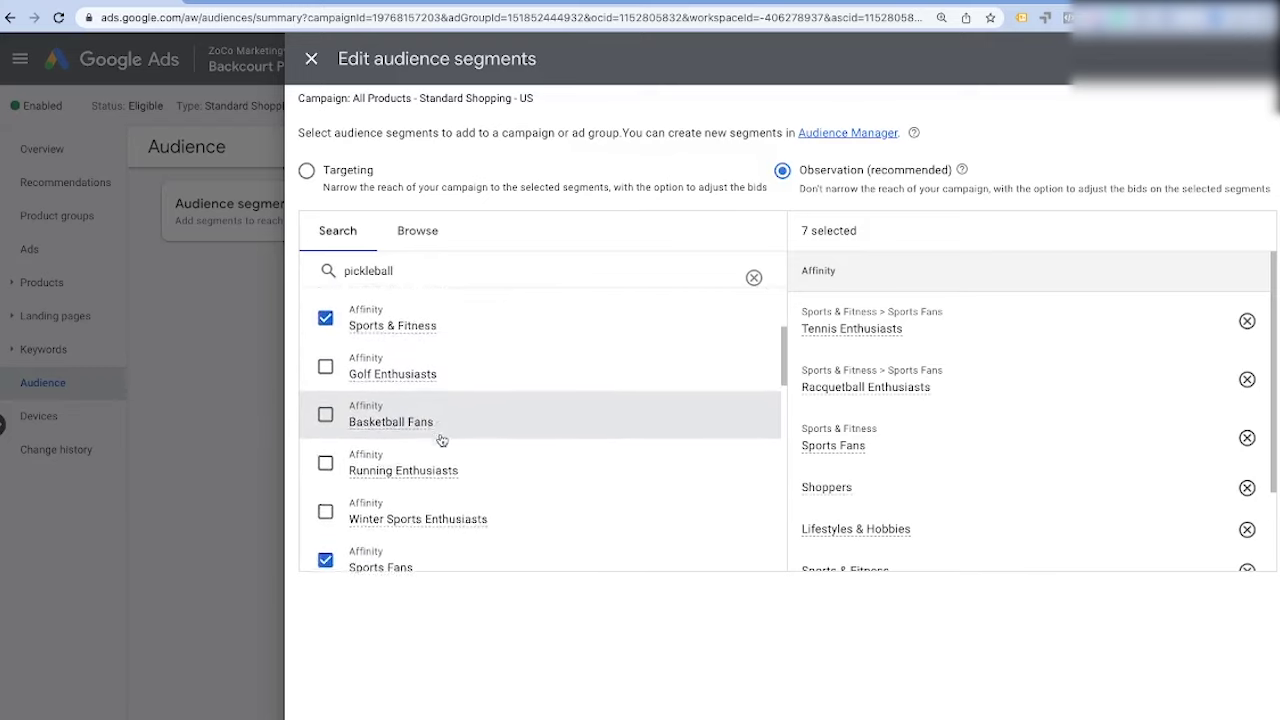
scroll(441, 440, down, 3)
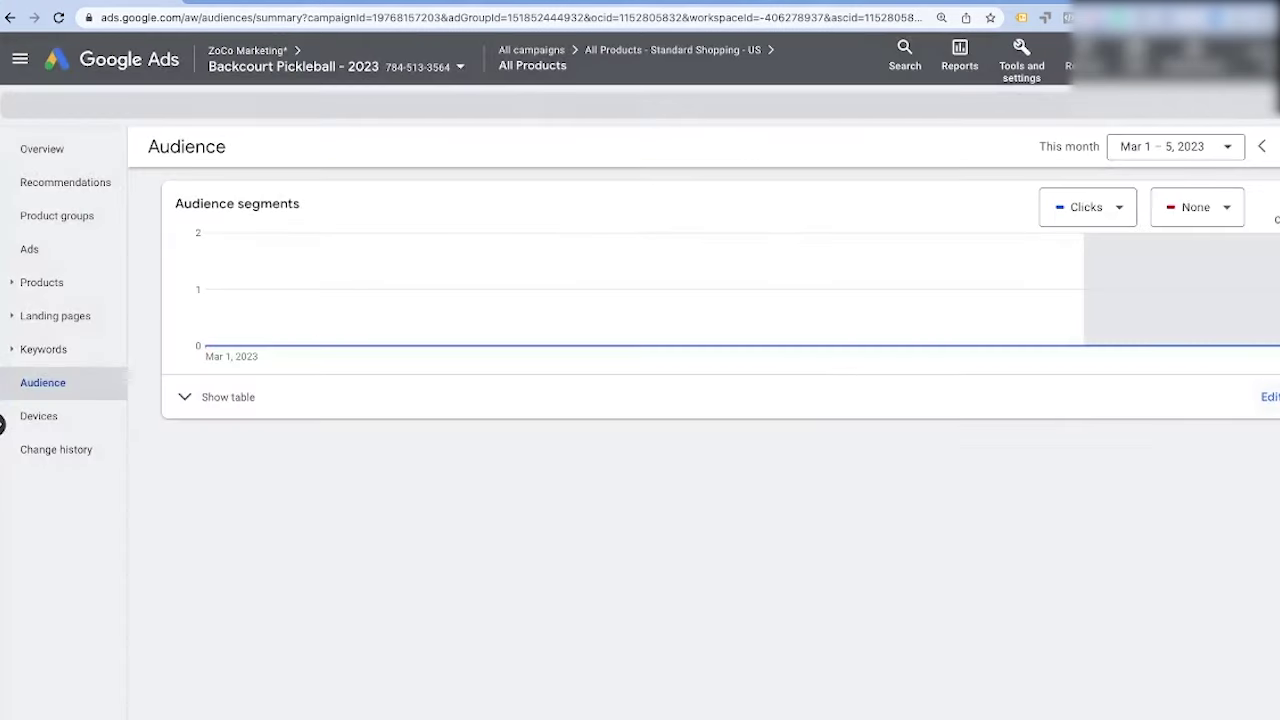
- Show the audience segments table and review its performance columns
click(235, 401)
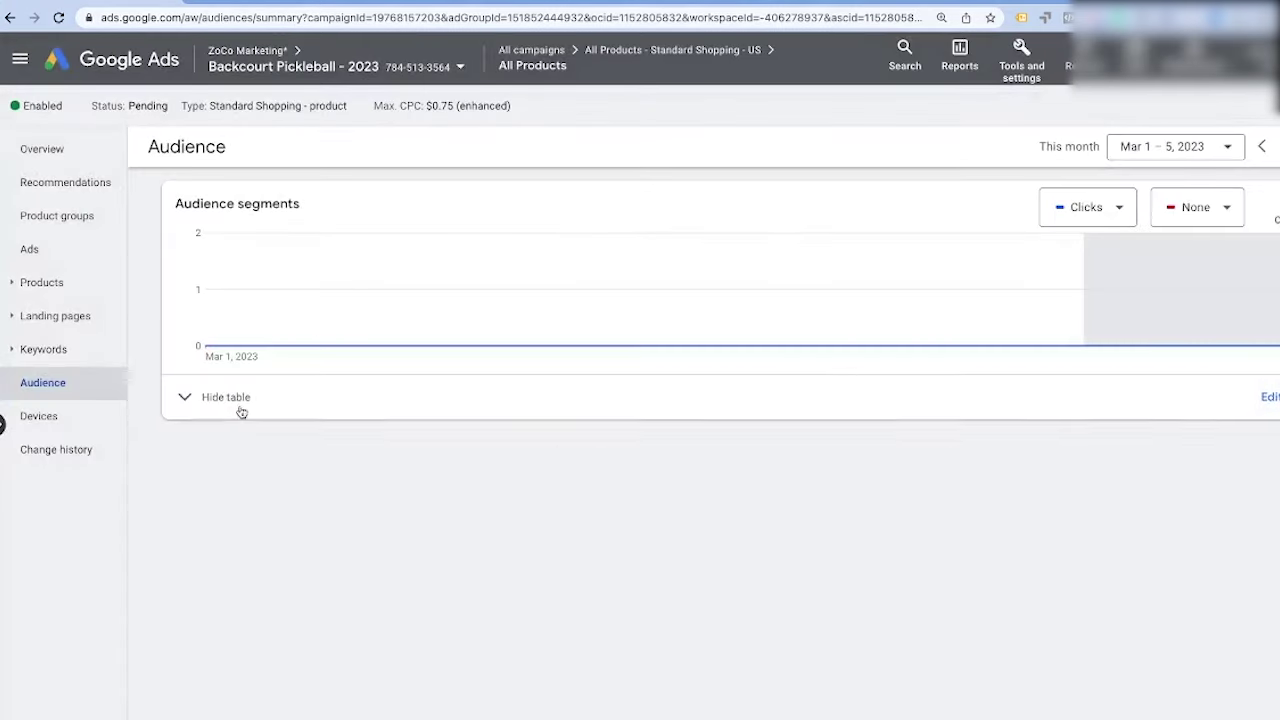
scroll(691, 520, down, 2)
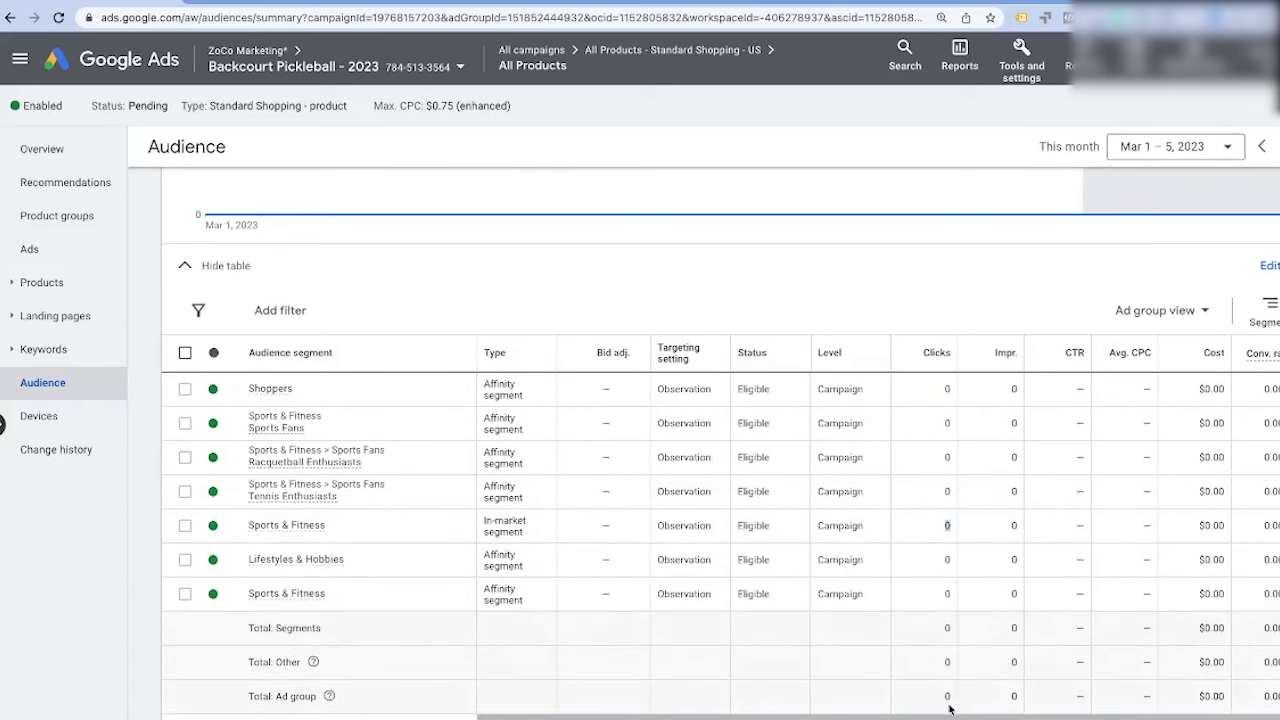
scroll(1095, 538, right, 2)
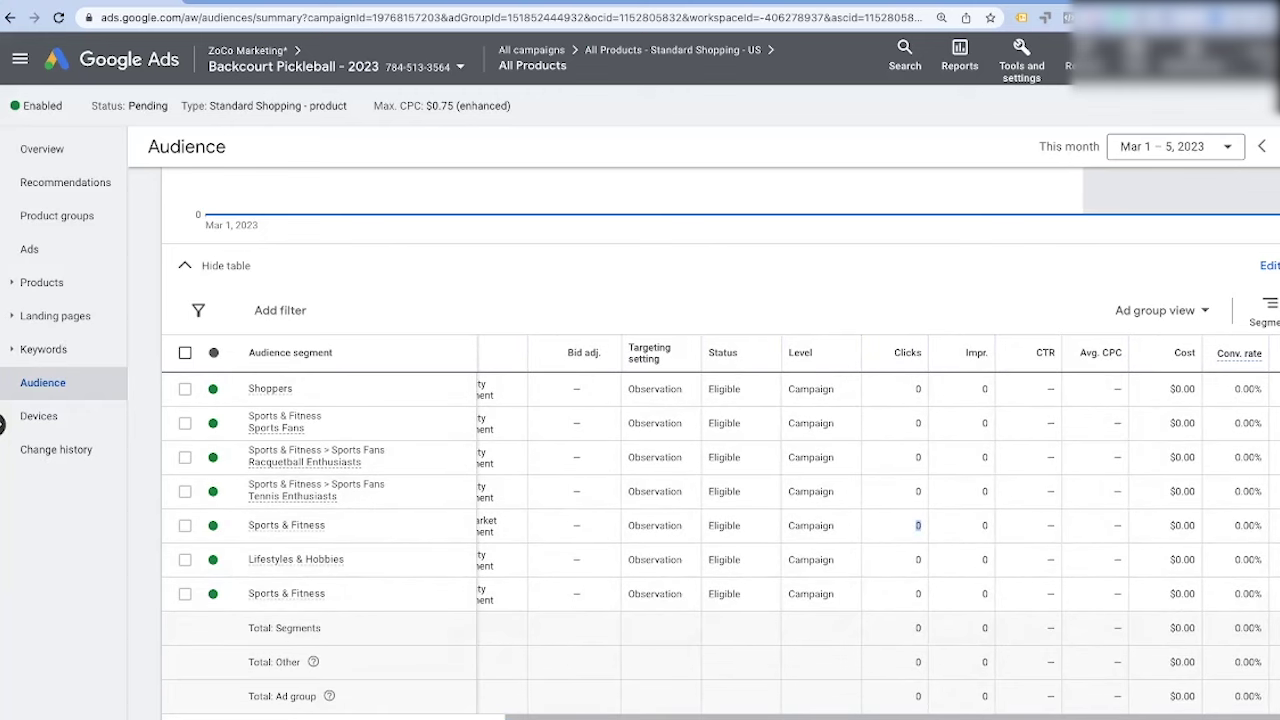
scroll(720, 505, left, 2)
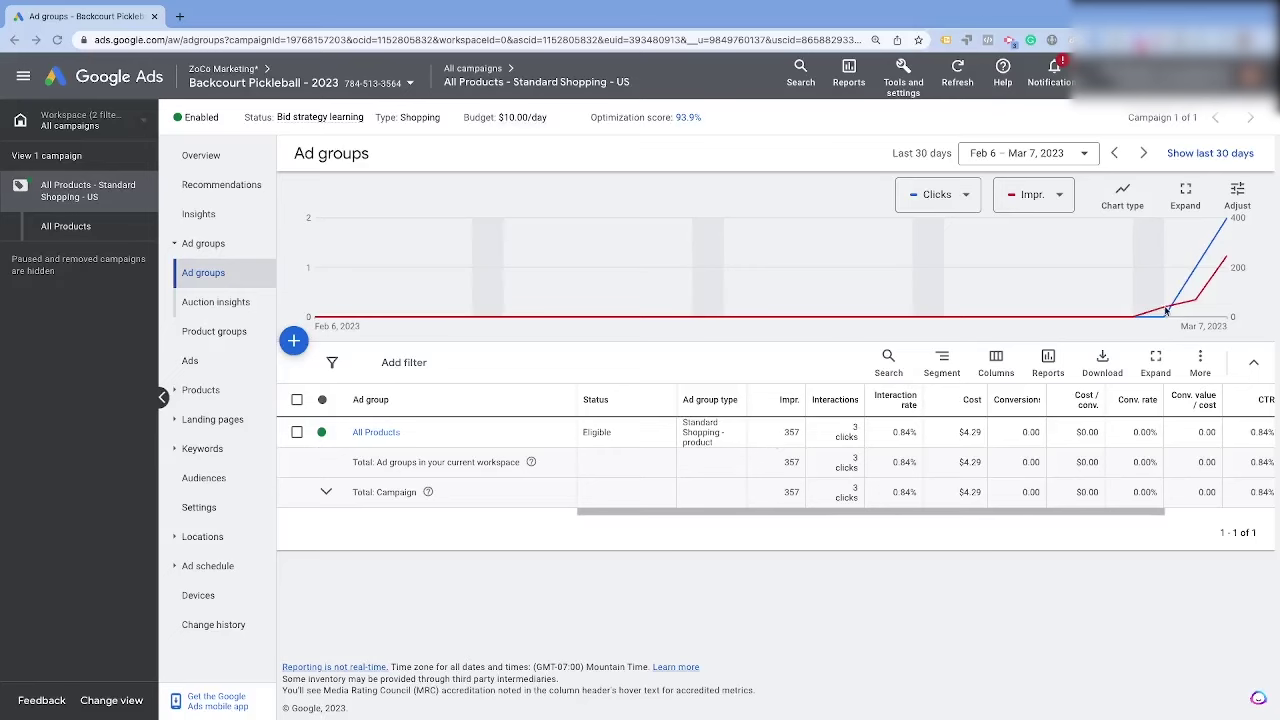
- Open the campaign settings and check the maximum CPC bid limit in the Bidding section, leaving it without saving
mouse_move(1164, 318)
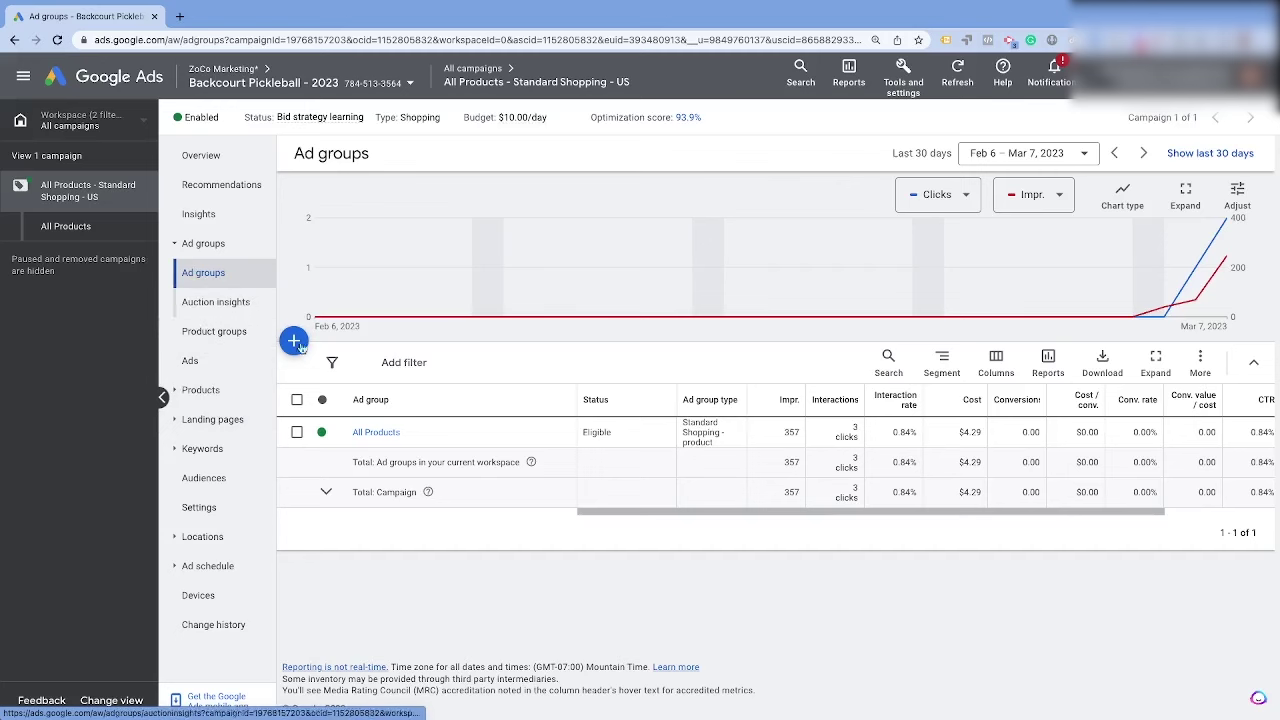
click(215, 512)
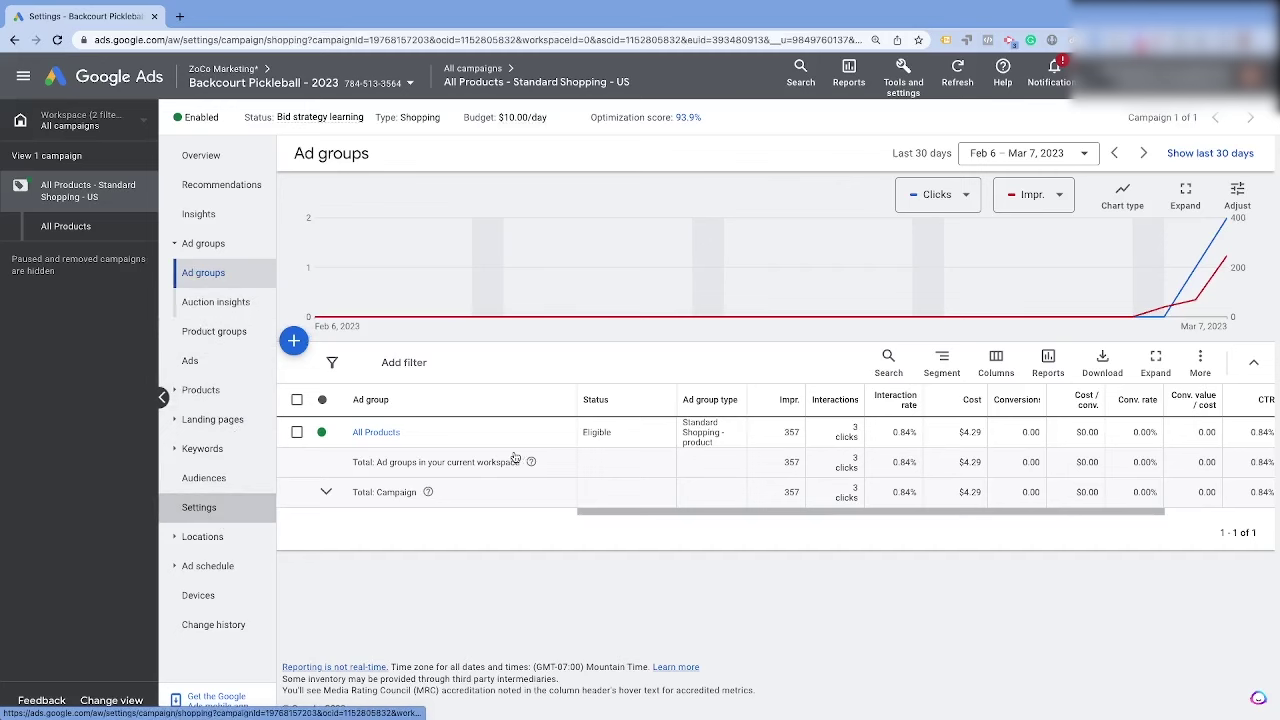
scroll(616, 495, down, 1)
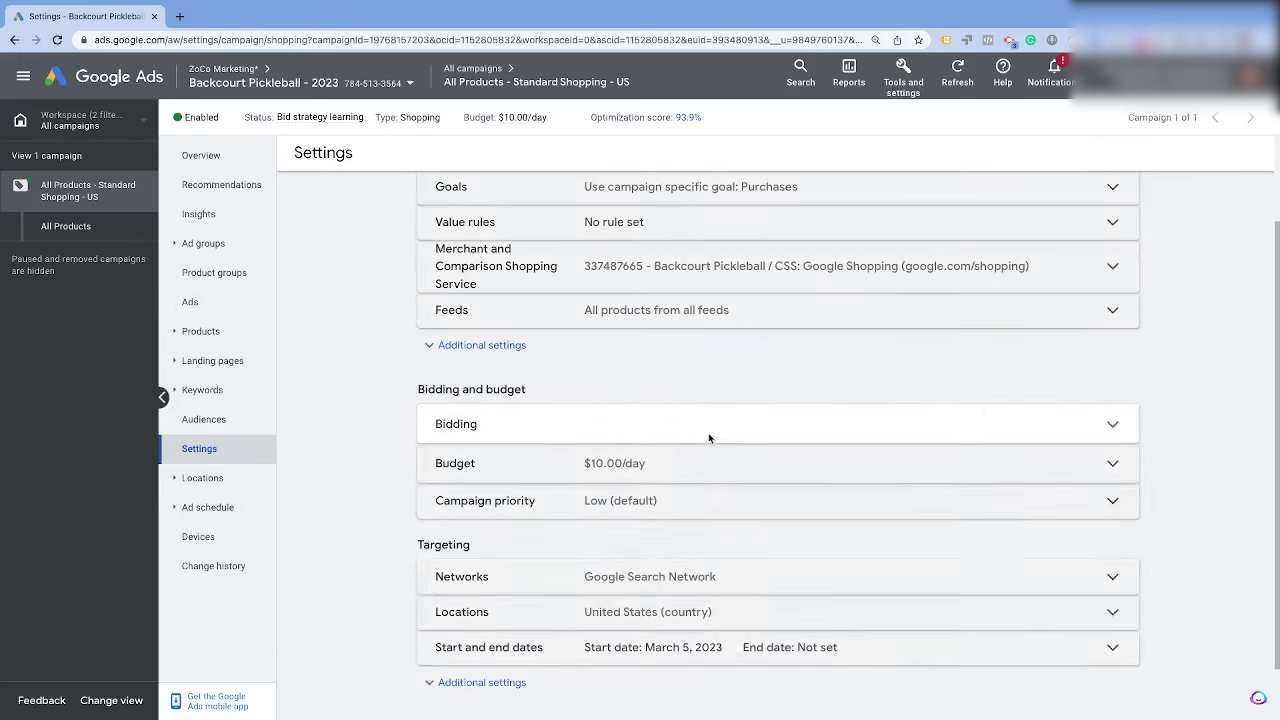
click(709, 437)
click(633, 519)
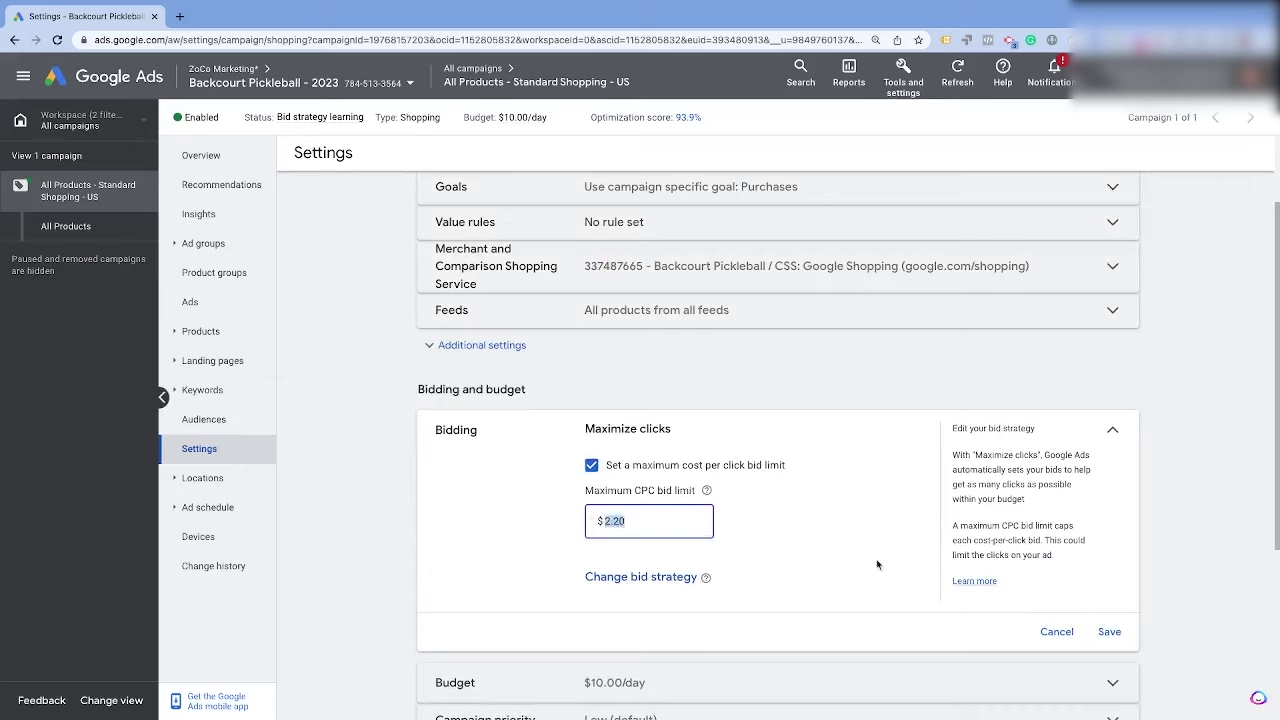
click(1056, 632)
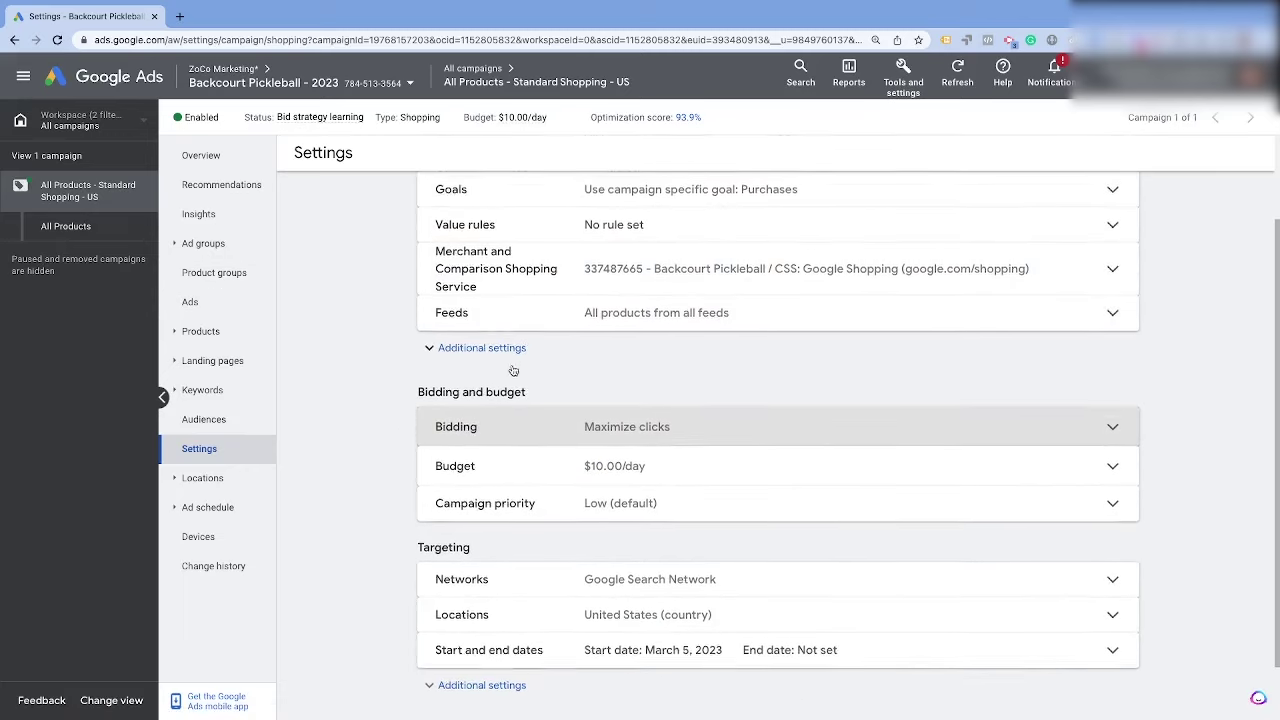
scroll(400, 386, up, 1)
scroll(400, 386, up, 2)
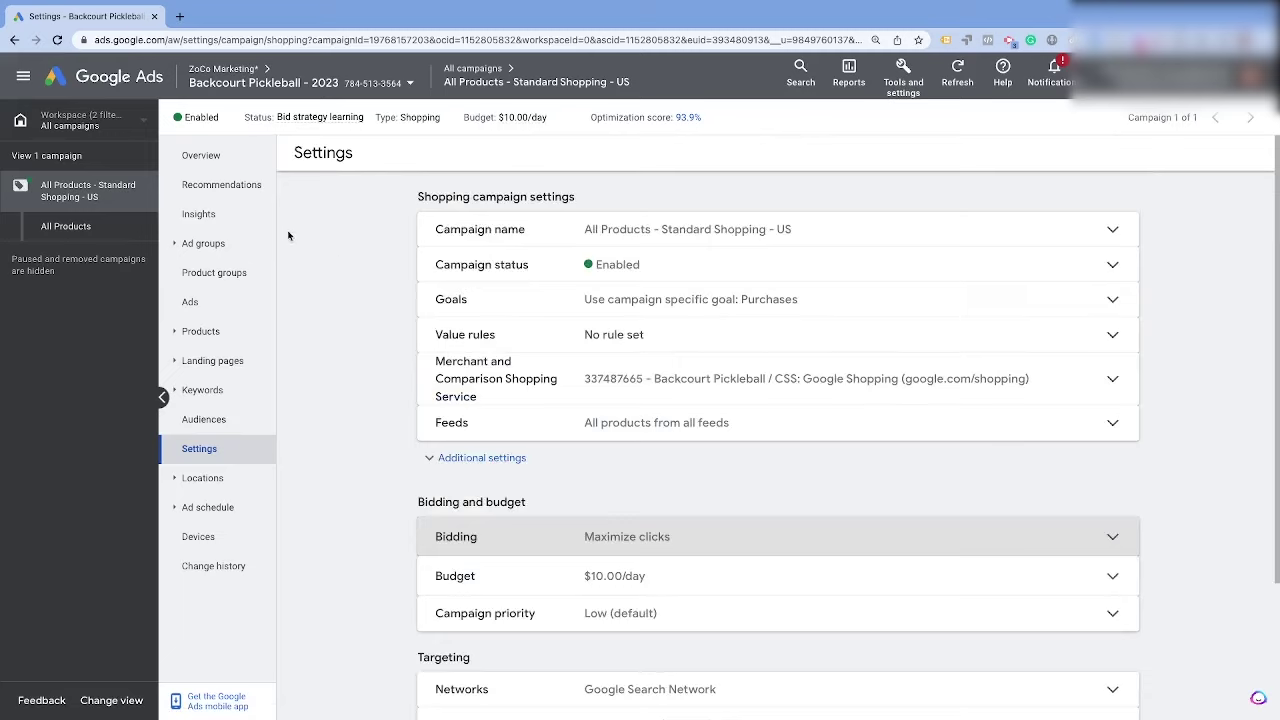
- Open the campaign overview and examine the clicks and impressions chart
mouse_move(338, 122)
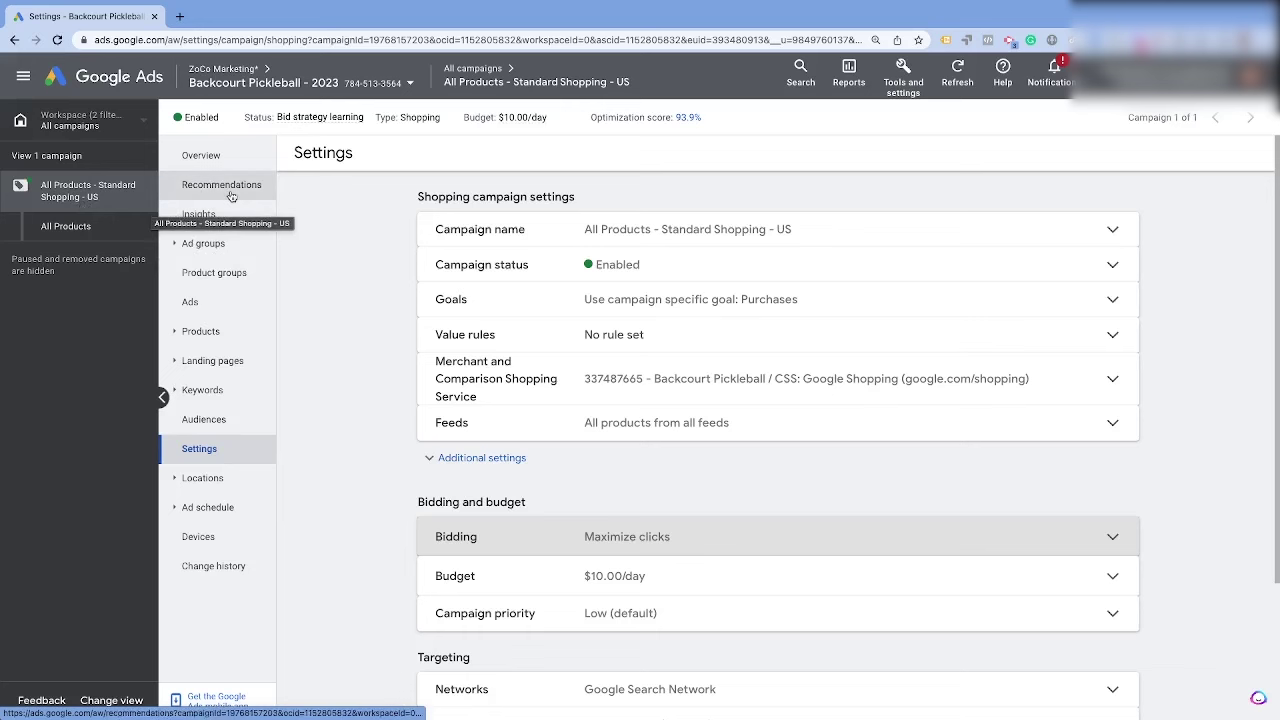
click(220, 155)
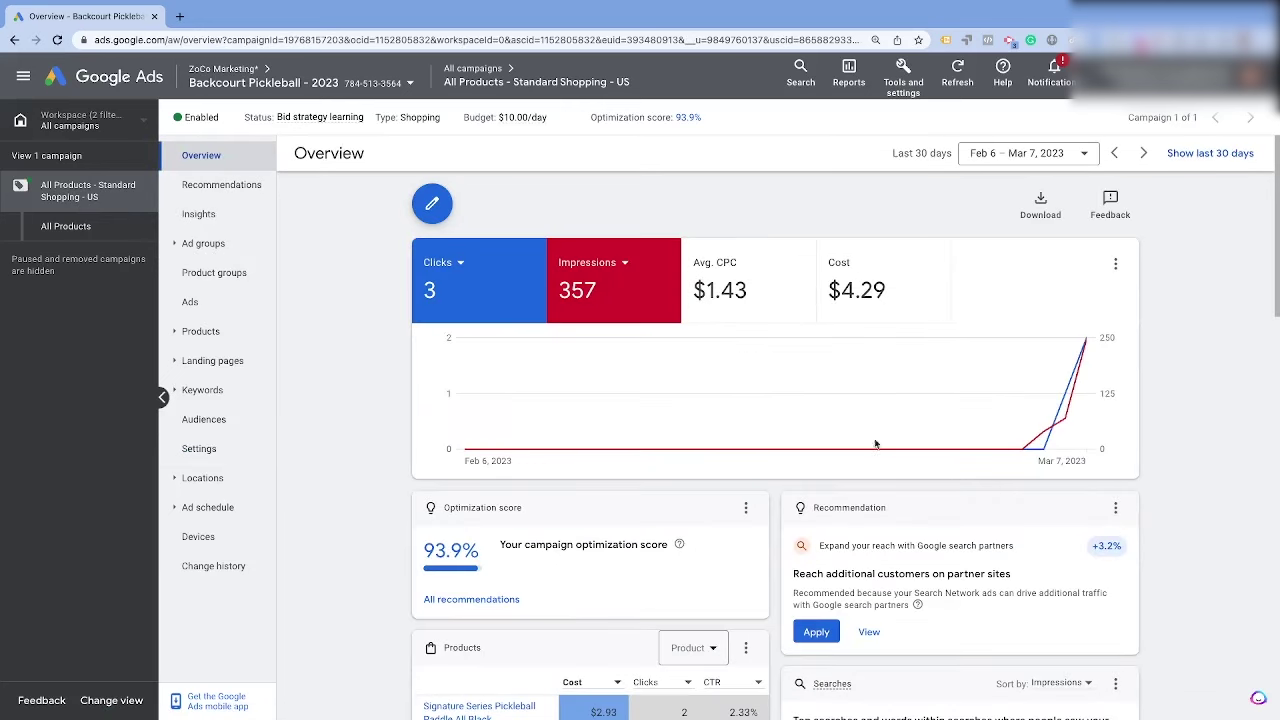
mouse_move(1037, 441)
- Open the campaign's search terms report and look through the queries that triggered the ads
click(205, 390)
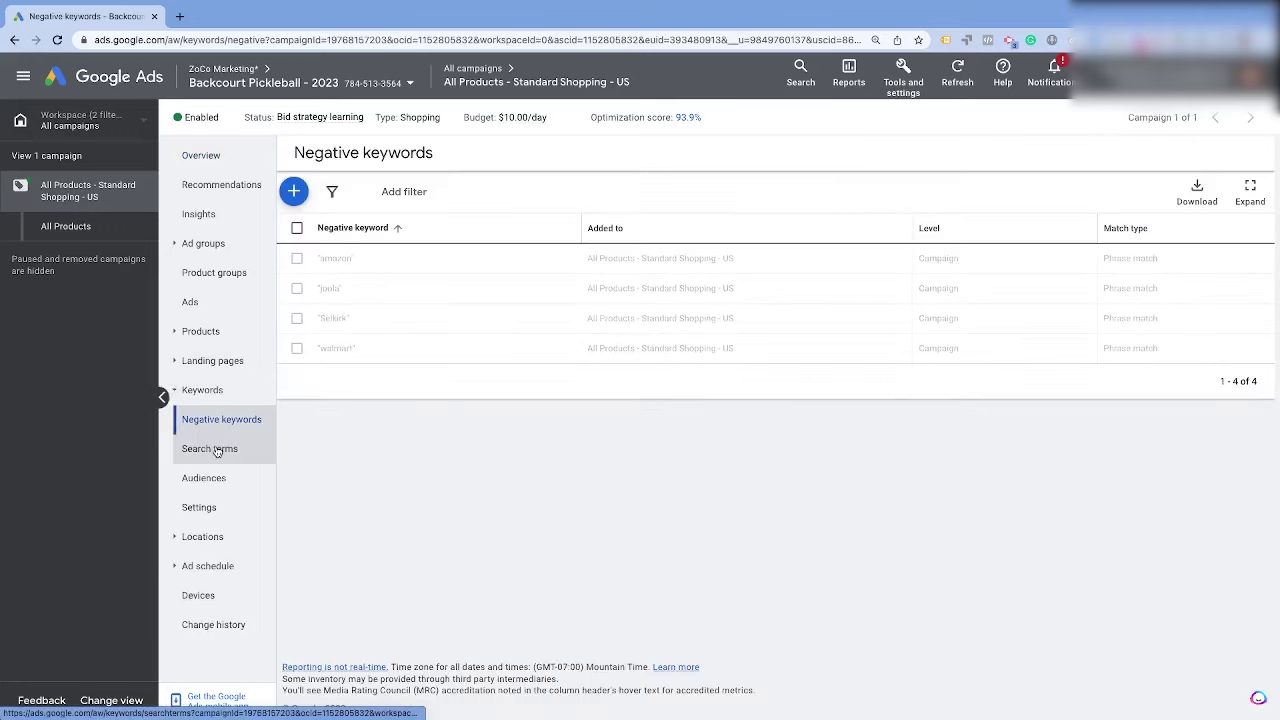
click(210, 448)
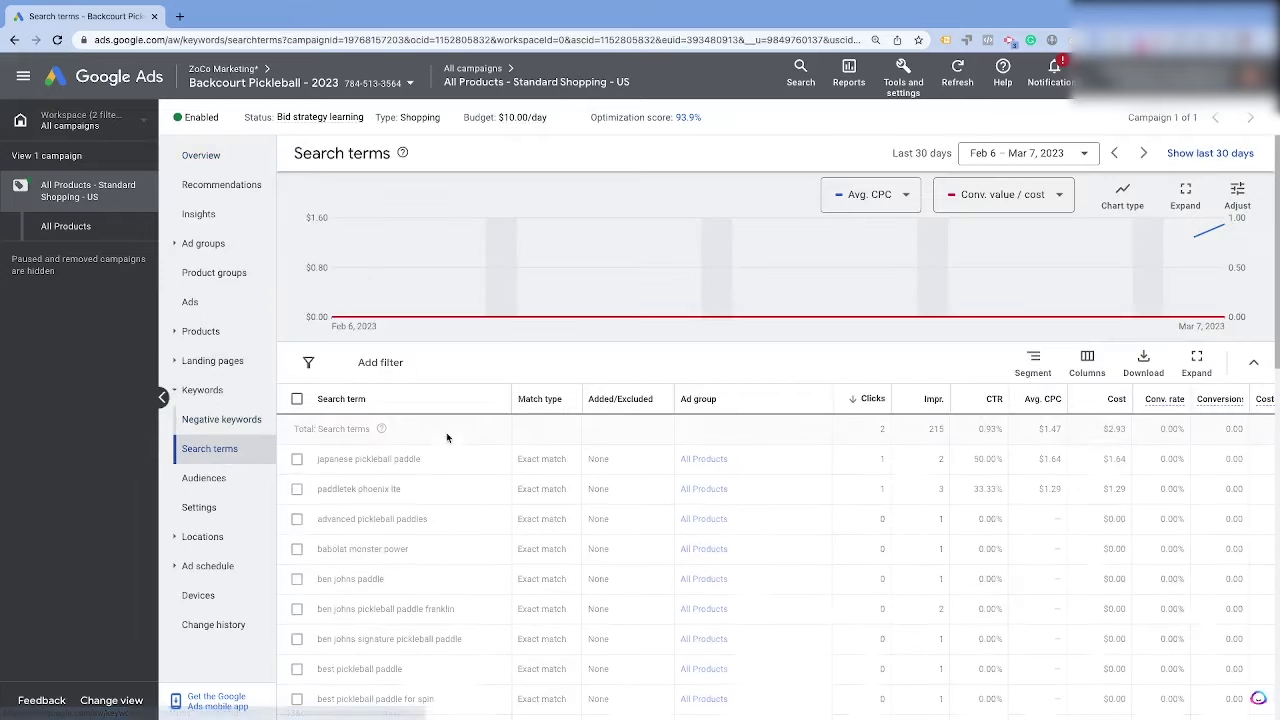
scroll(446, 432, down, 8)
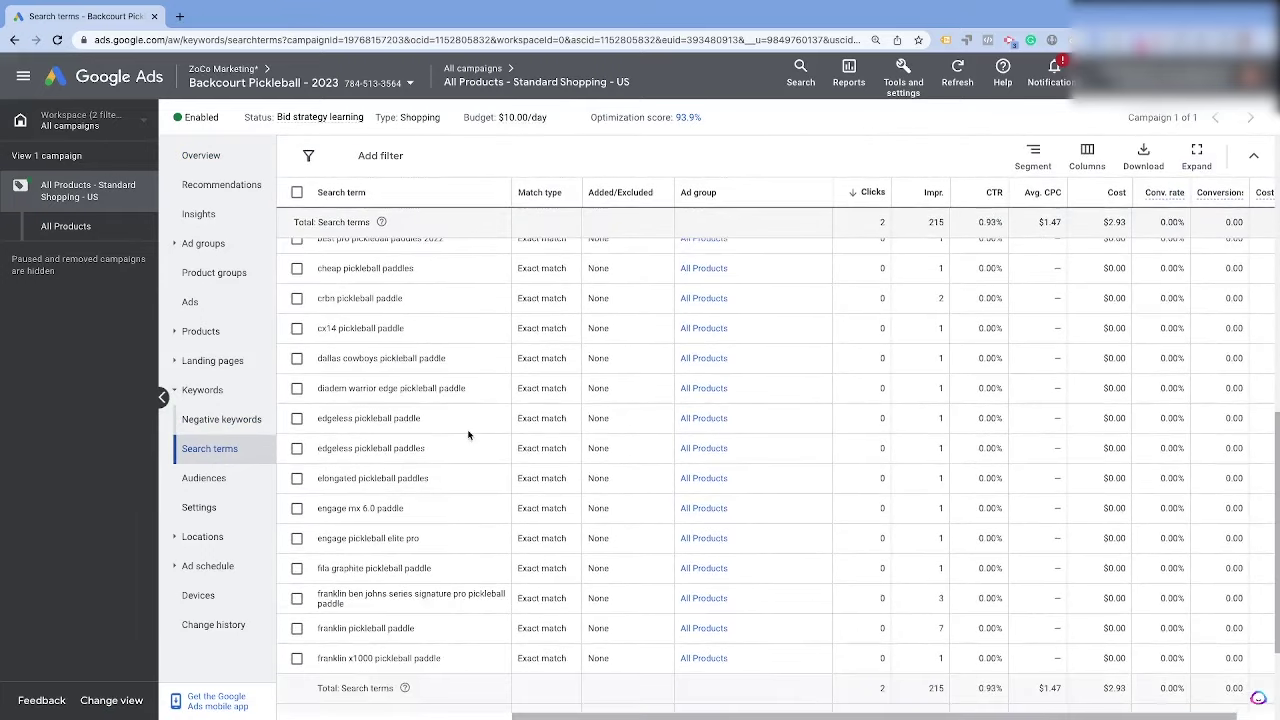
scroll(460, 425, down, 1)
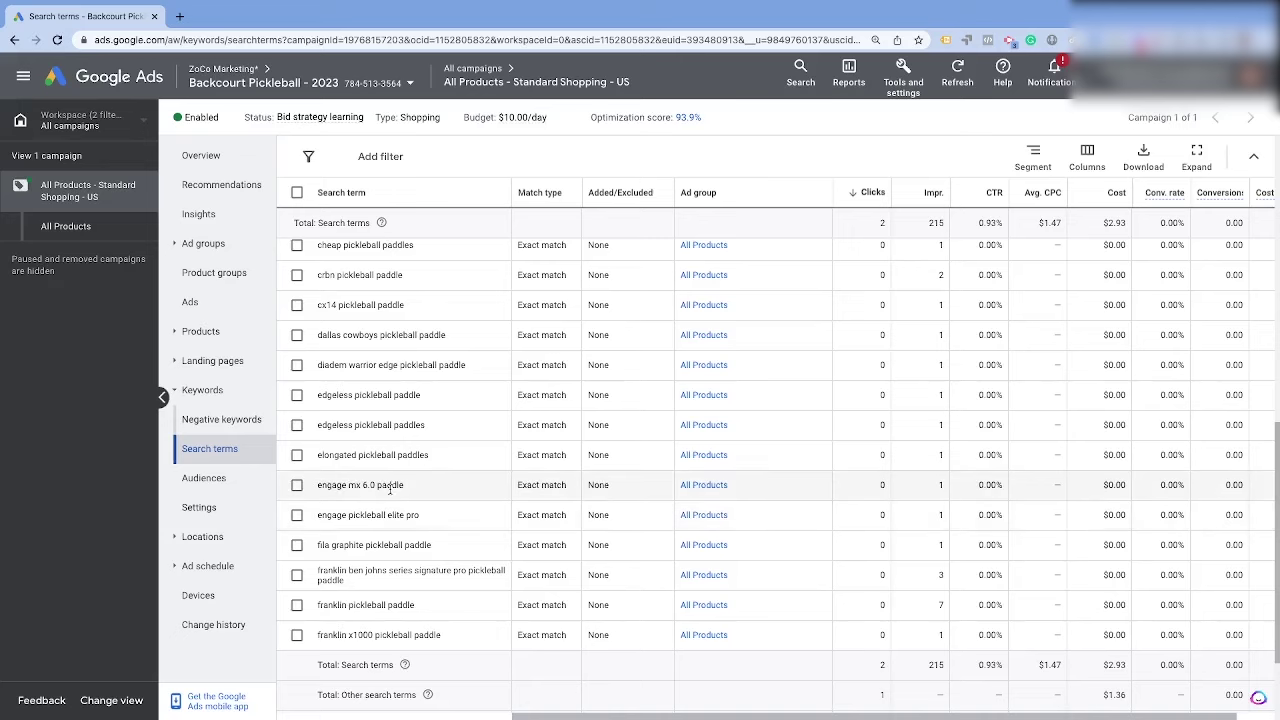
scroll(397, 485, up, 5)
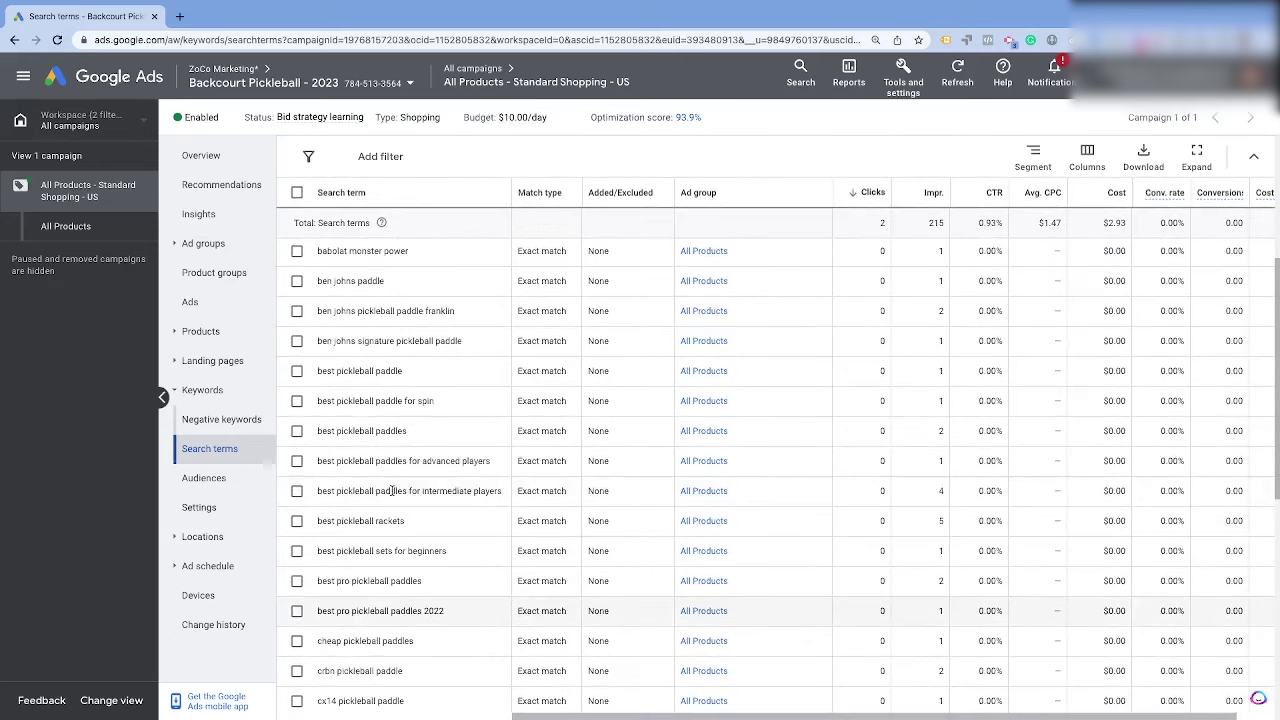
scroll(392, 495, up, 3)
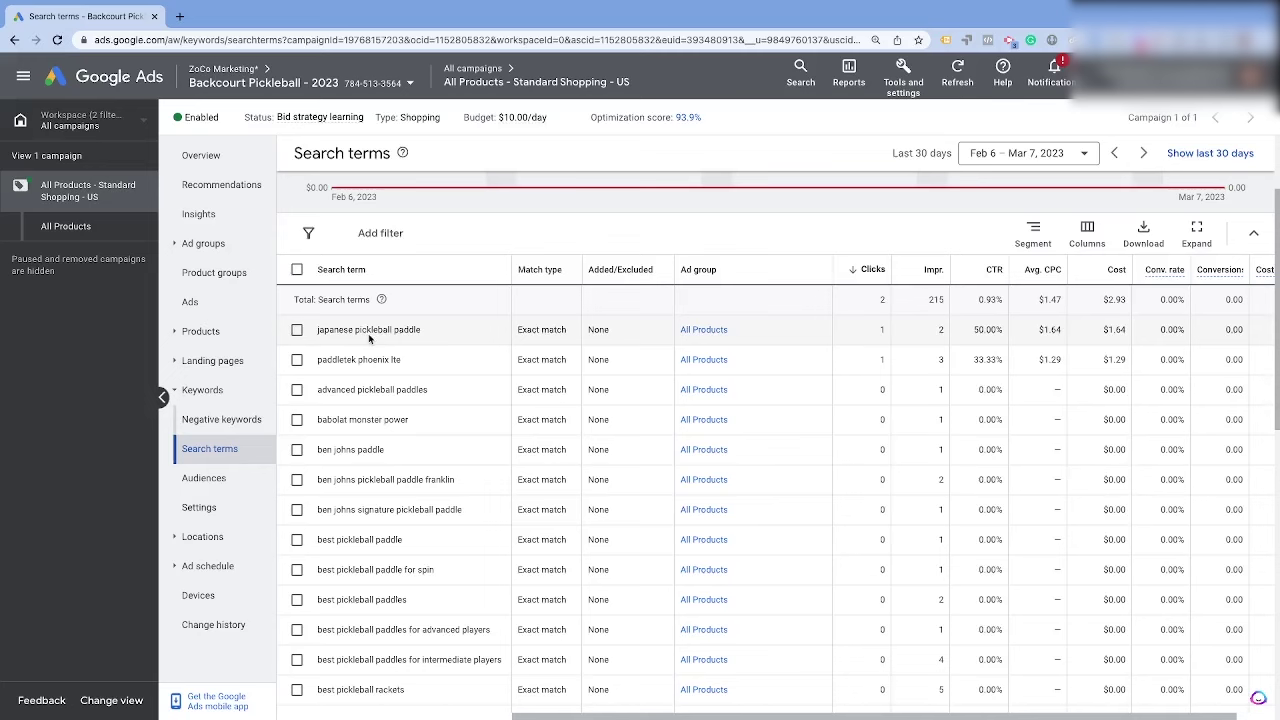
- Select the search terms "japanese pickleball paddle", "ben johns paddle", "ben johns pickleball paddle franklin" and "ben johns signature pickleball paddle"
click(297, 330)
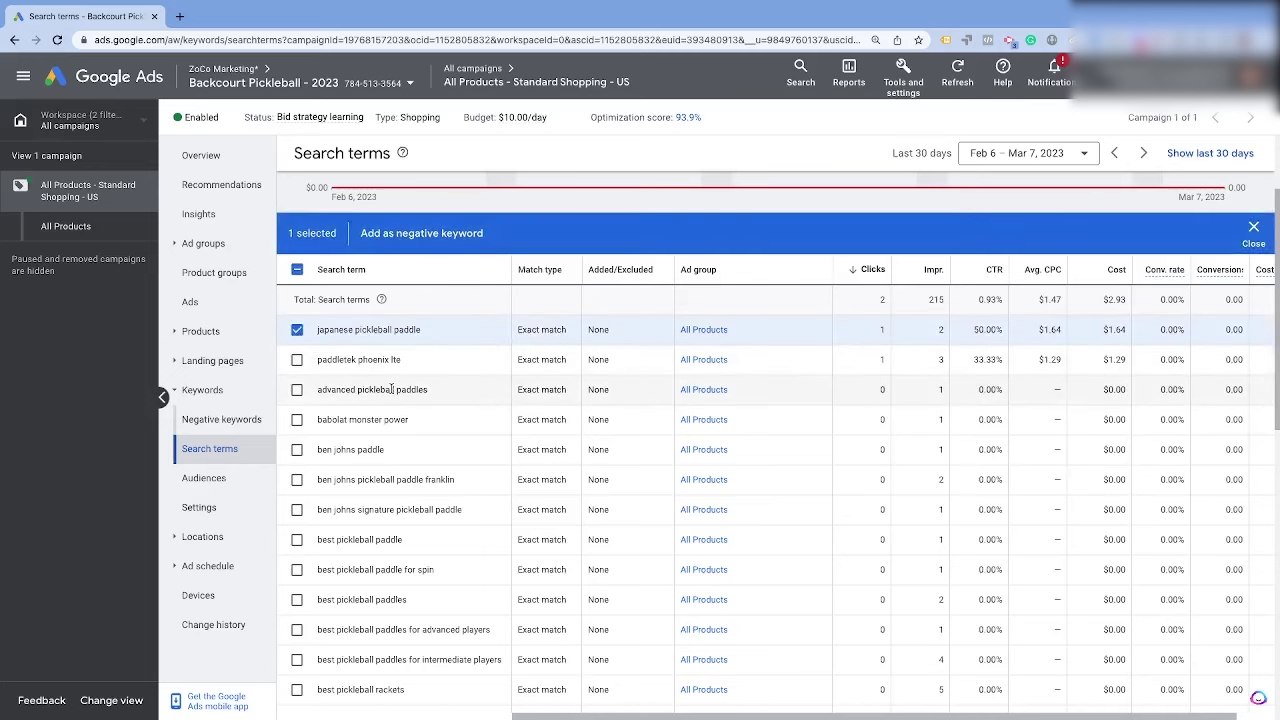
scroll(391, 389, down, 1)
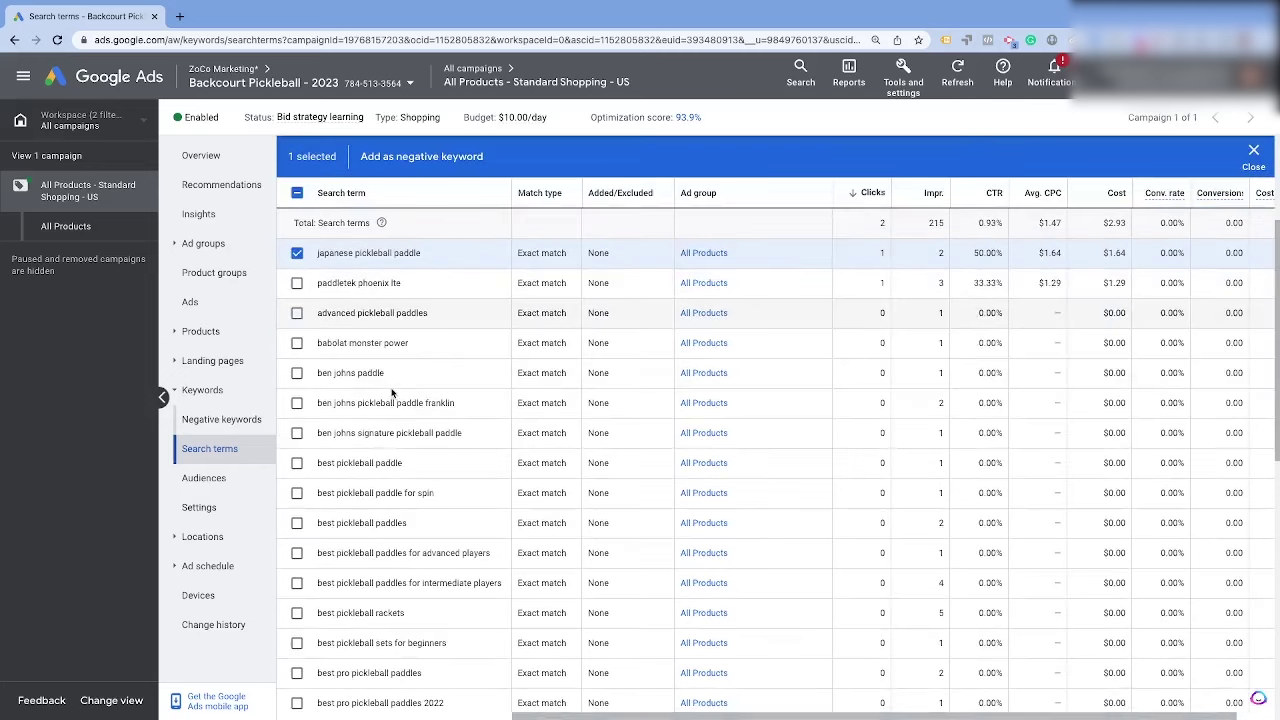
click(297, 373)
click(297, 403)
click(297, 433)
- Look through the following search terms and add "dallas cowboys pickleball paddle" to the selection
scroll(315, 455, down, 1)
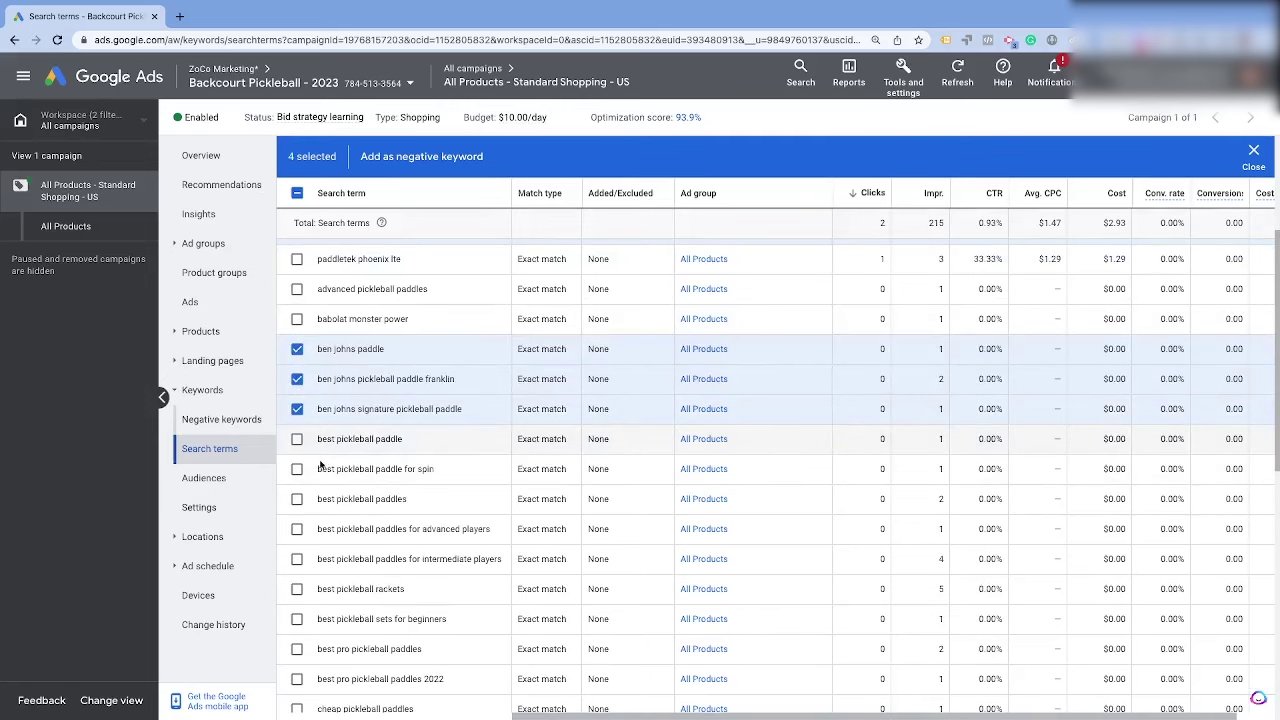
scroll(316, 473, down, 1)
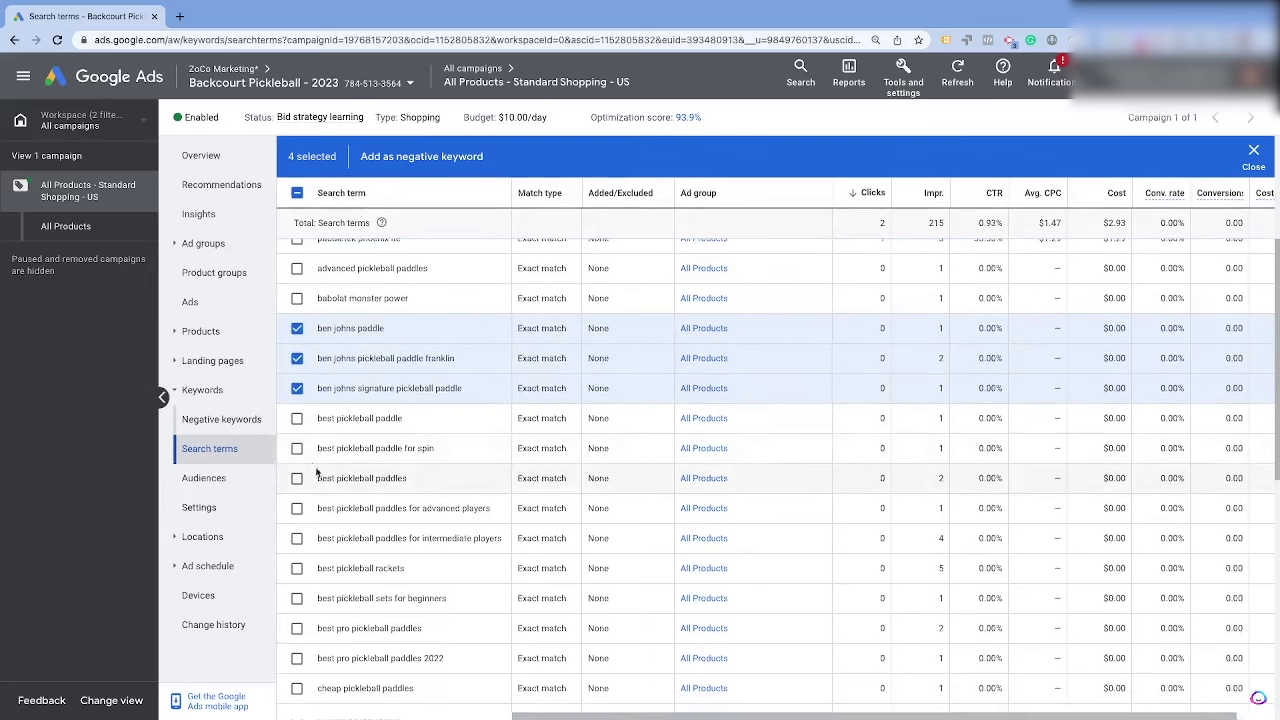
scroll(345, 410, down, 1)
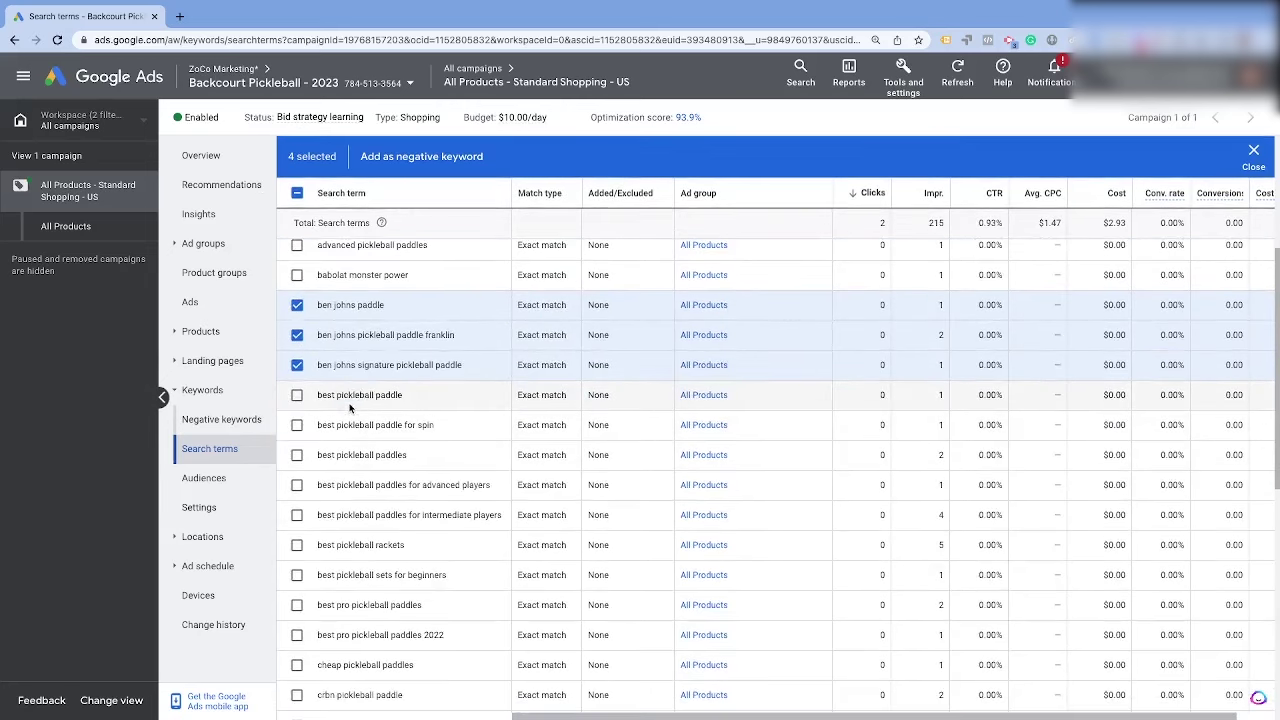
scroll(345, 405, down, 2)
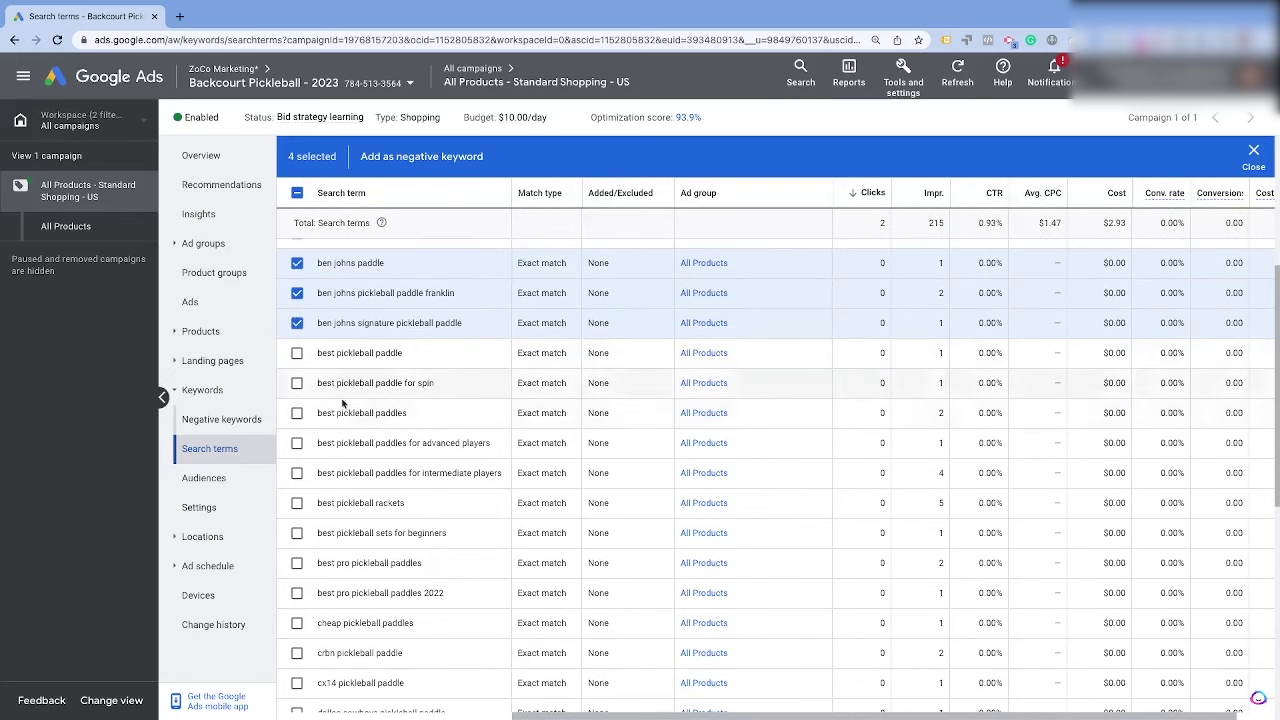
scroll(297, 435, down, 1)
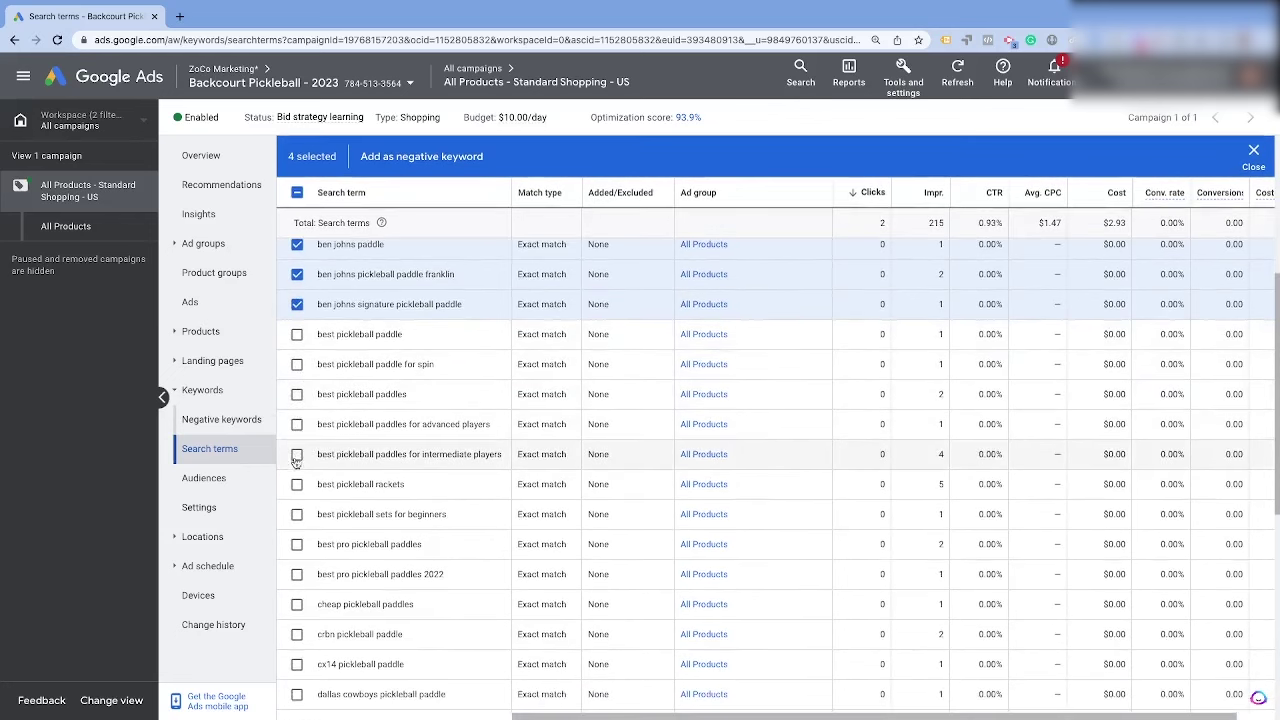
scroll(298, 465, down, 3)
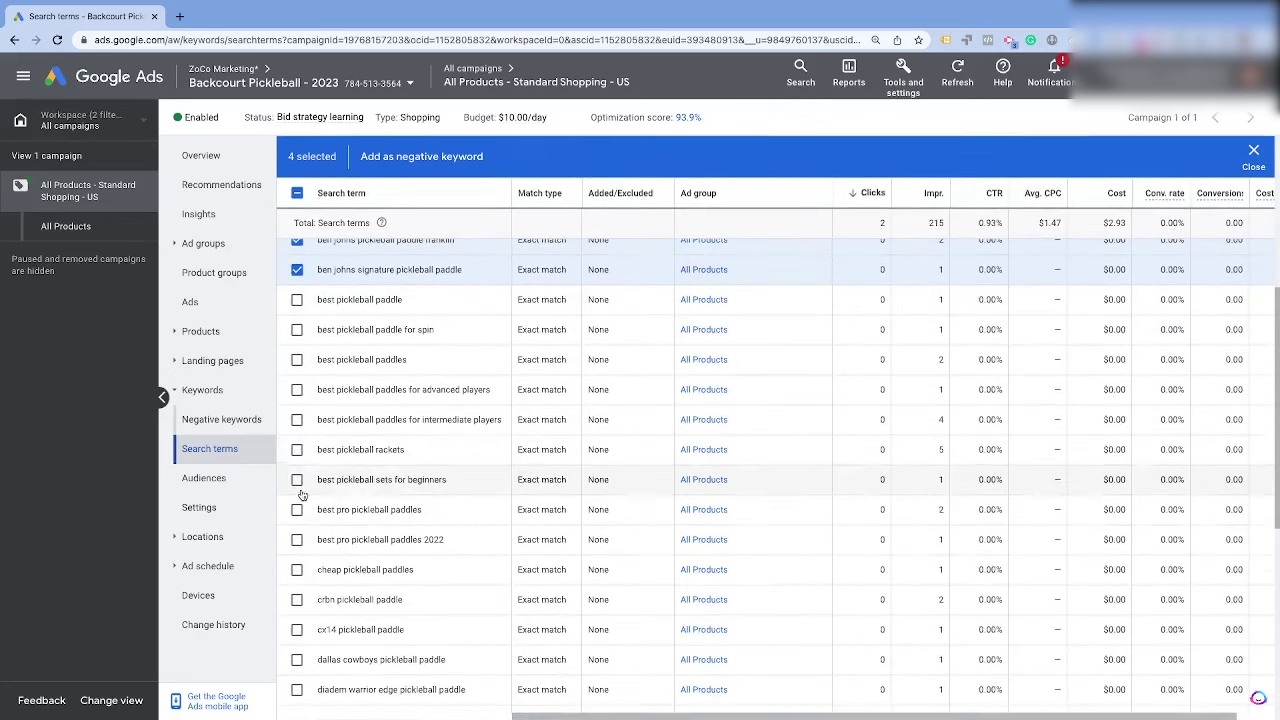
scroll(304, 495, down, 4)
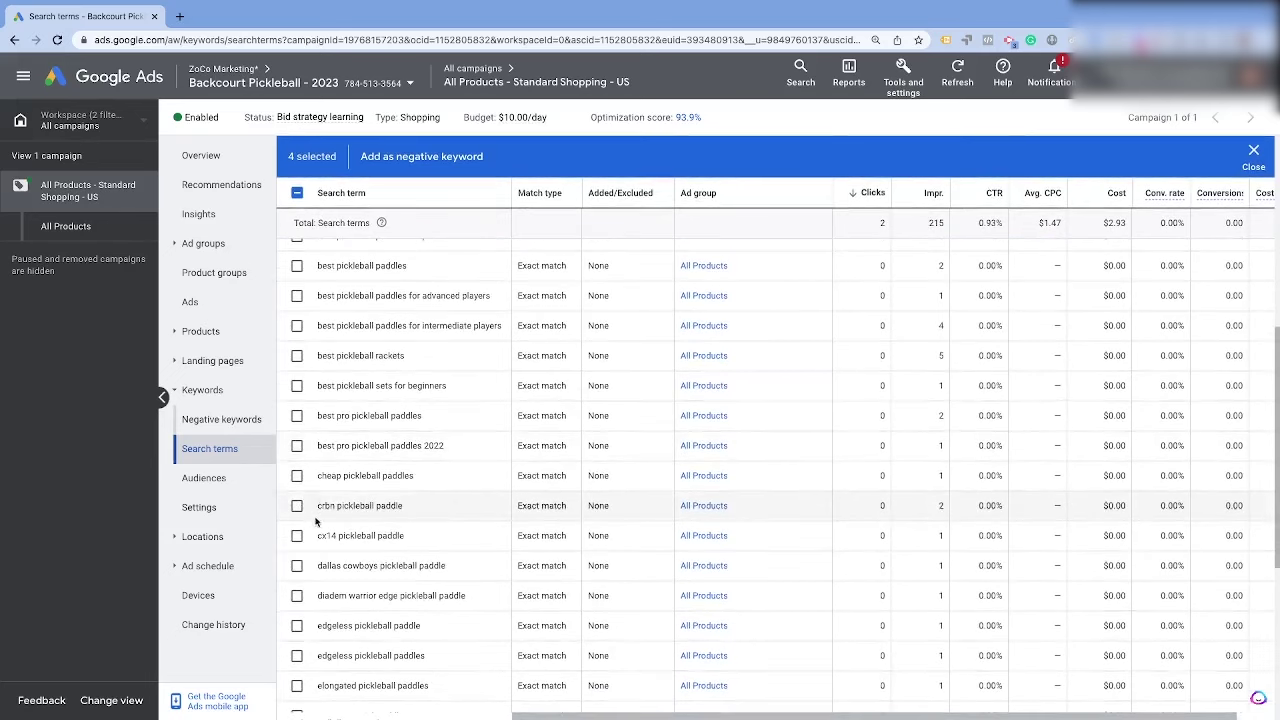
click(297, 544)
- Add "fila graphite pickleball paddle" and the three search terms beginning with "franklin" to the selection
scroll(303, 545, down, 4)
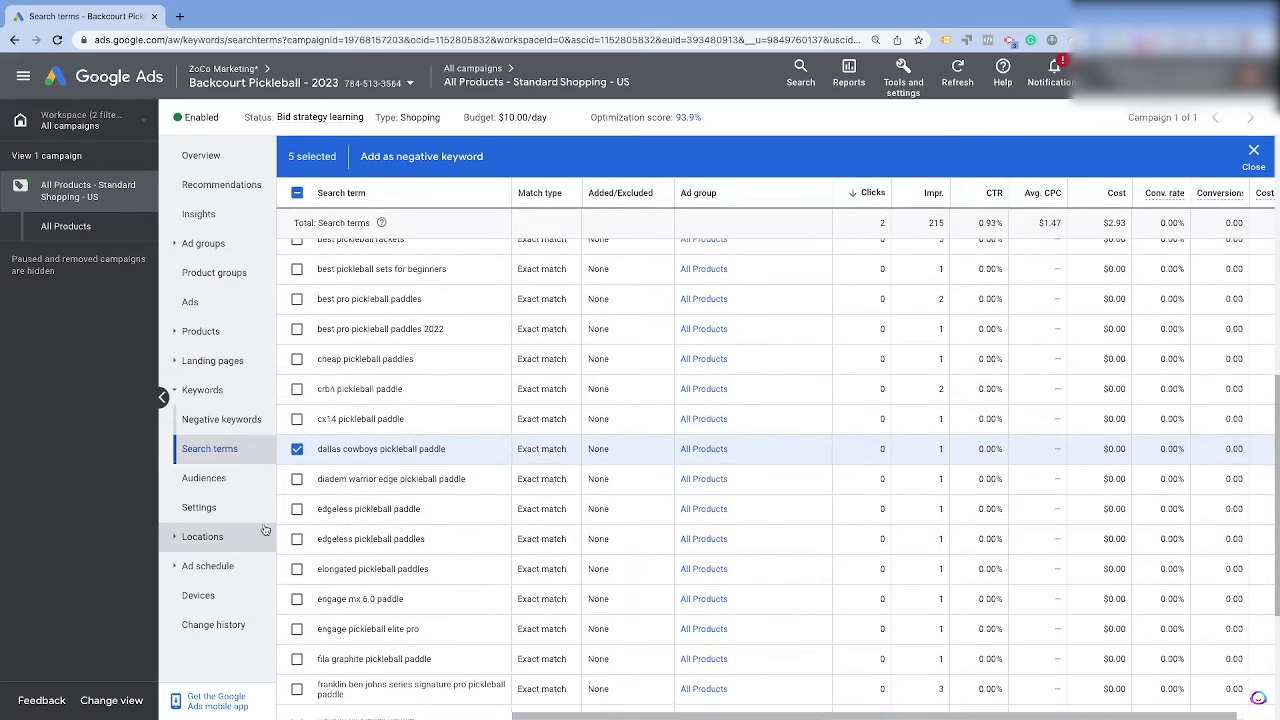
scroll(300, 540, down, 5)
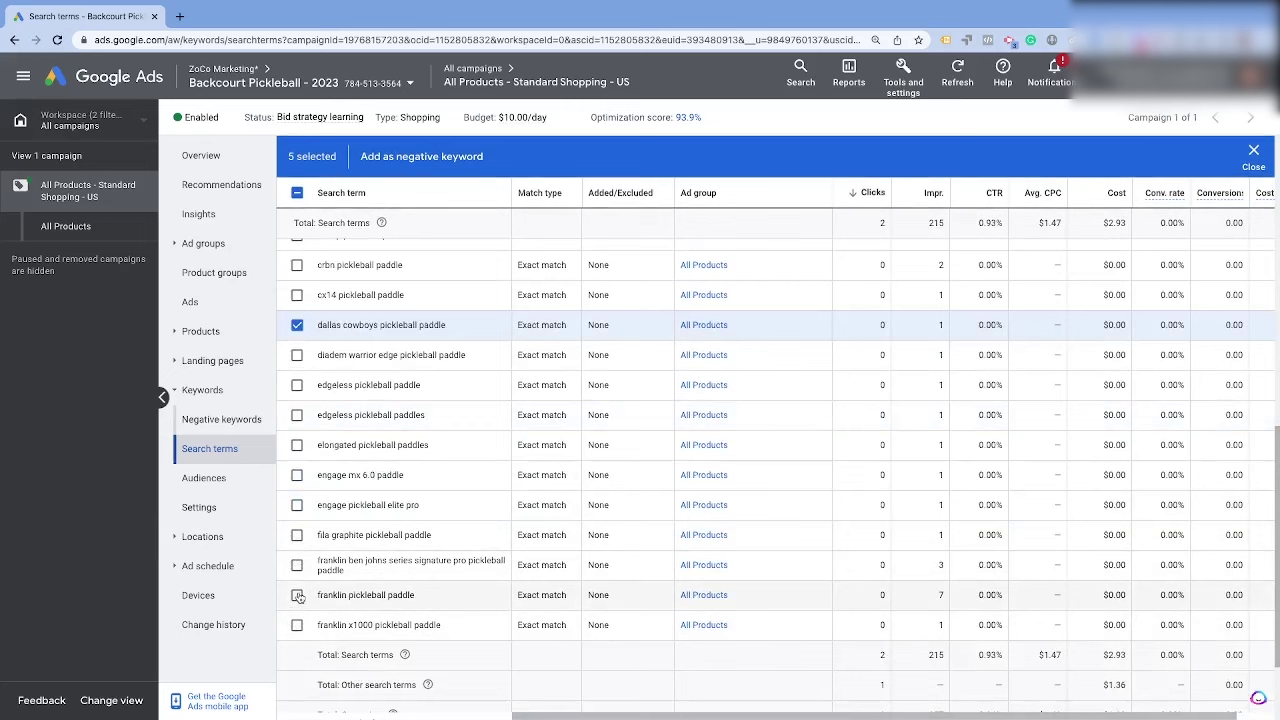
click(297, 565)
click(297, 594)
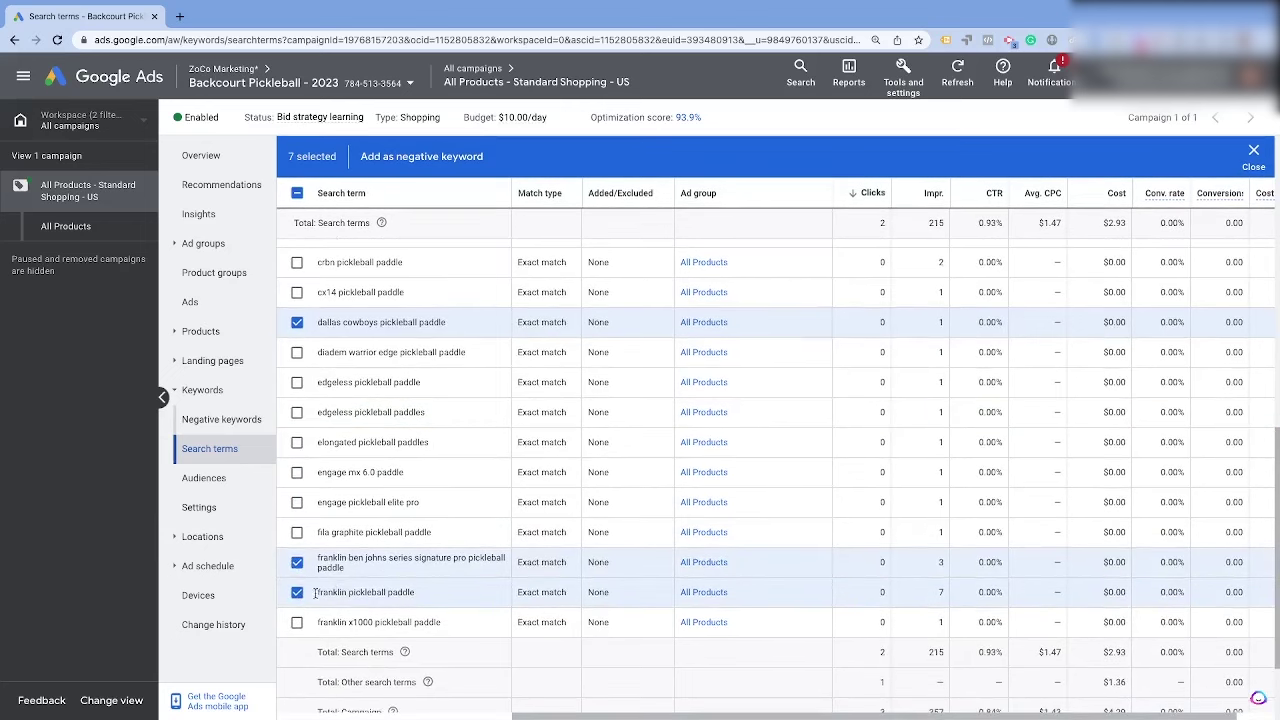
click(297, 532)
scroll(300, 532, down, 1)
scroll(345, 560, down, 1)
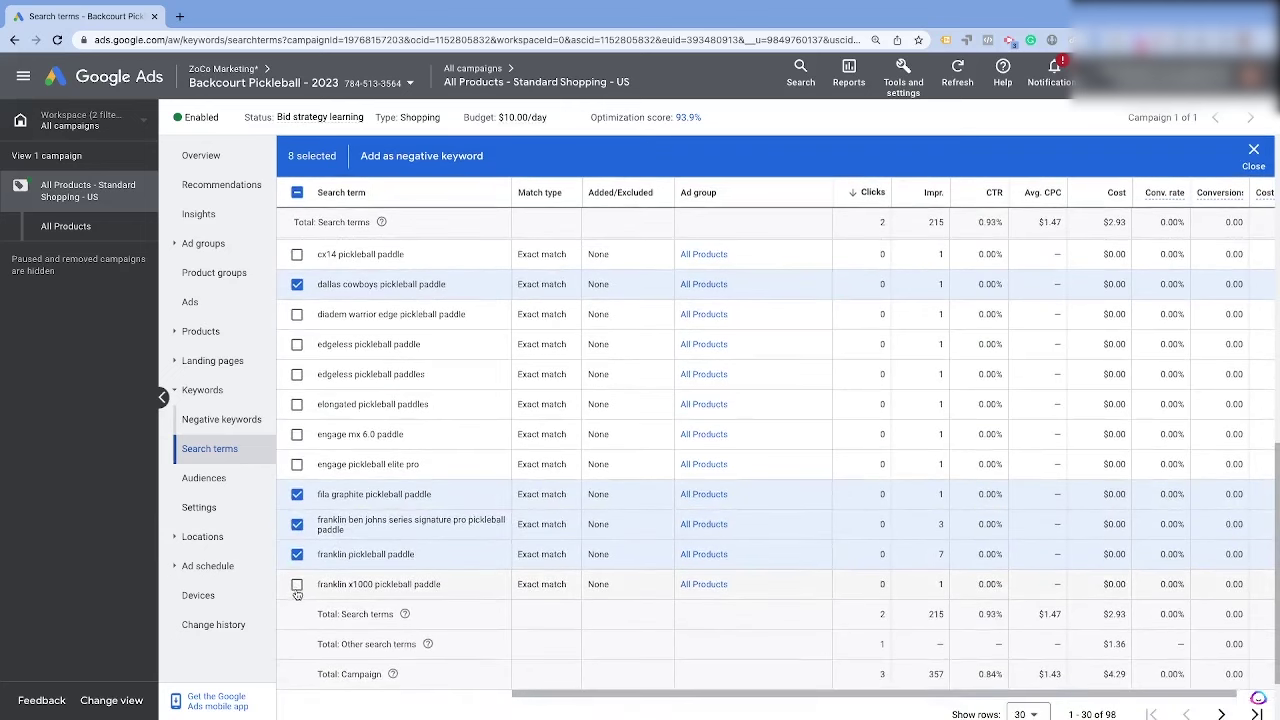
click(297, 590)
- Set the search terms table to show 100 rows per page
scroll(360, 592, down, 1)
scroll(849, 629, down, 1)
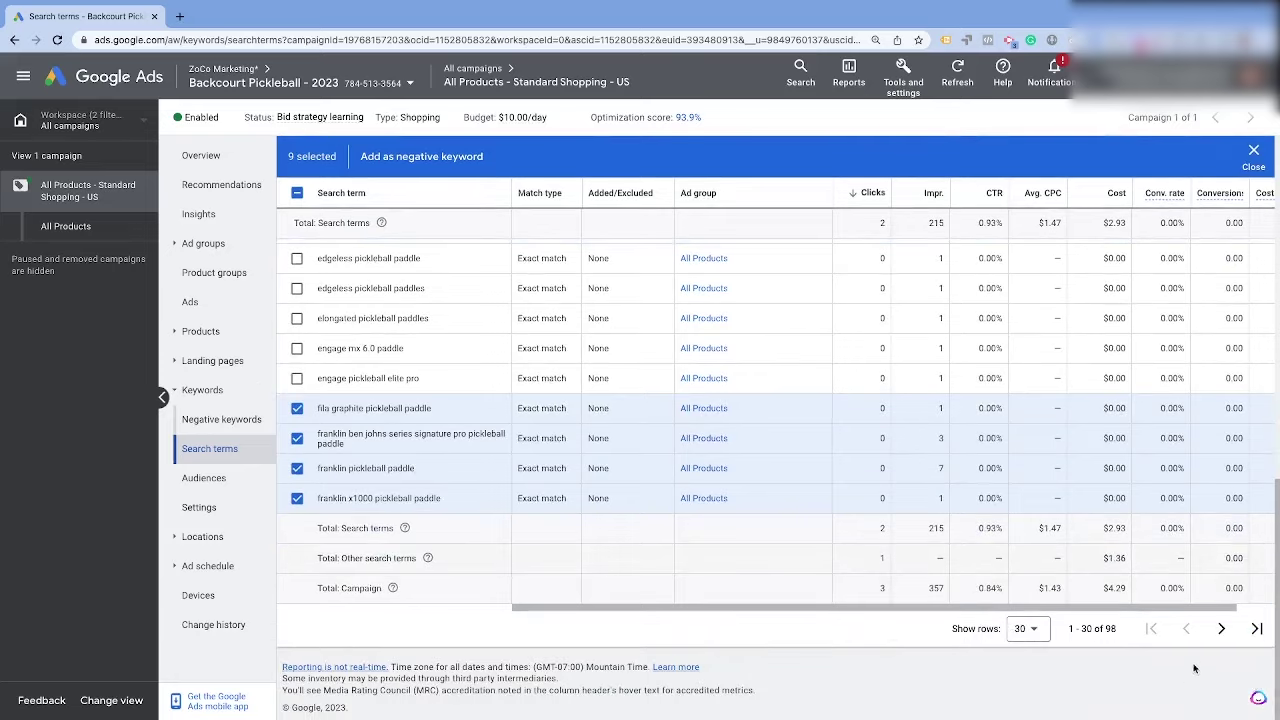
click(1027, 640)
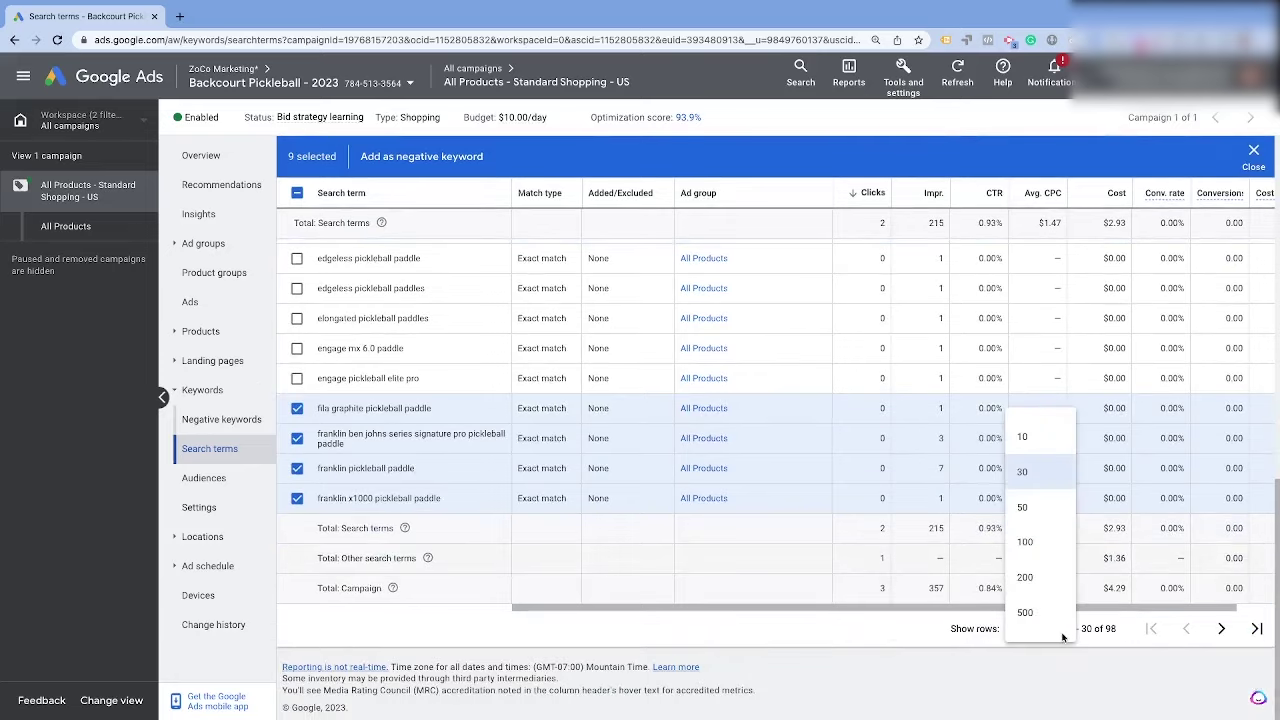
click(1035, 549)
- Look through the remaining search terms in the expanded list for further irrelevant terms
scroll(448, 492, down, 1)
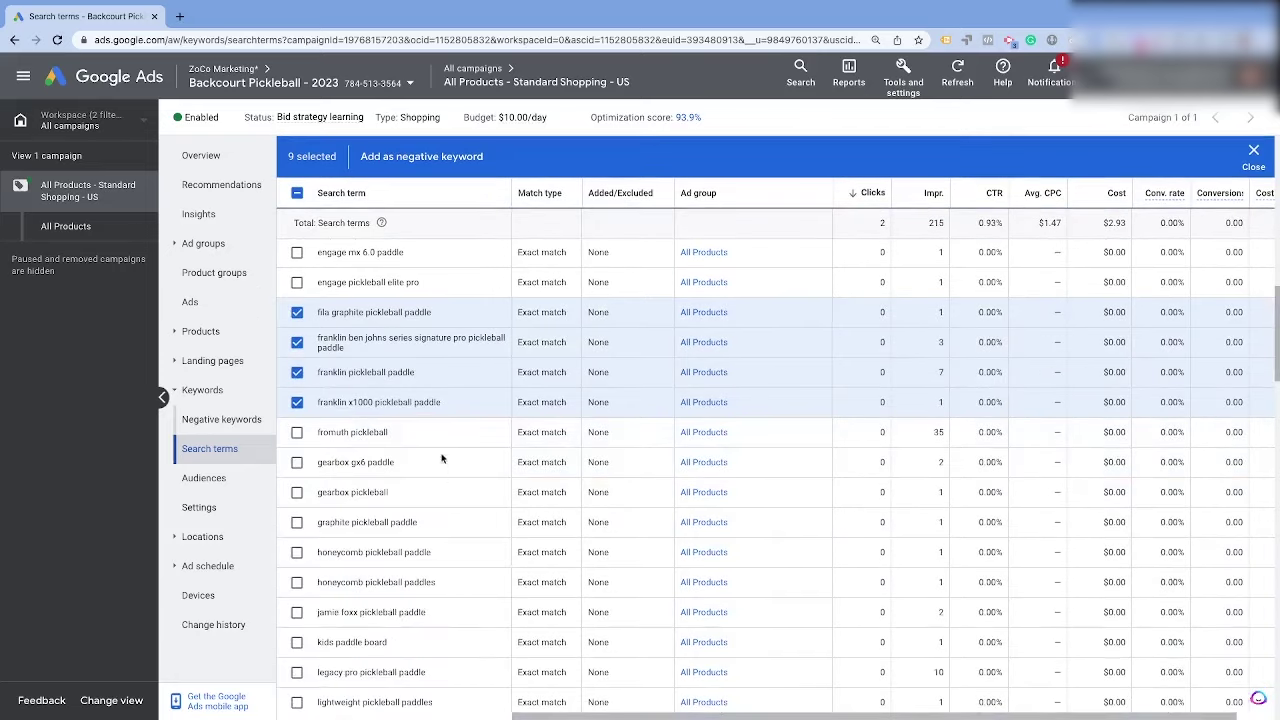
scroll(430, 465, down, 1)
scroll(450, 513, down, 4)
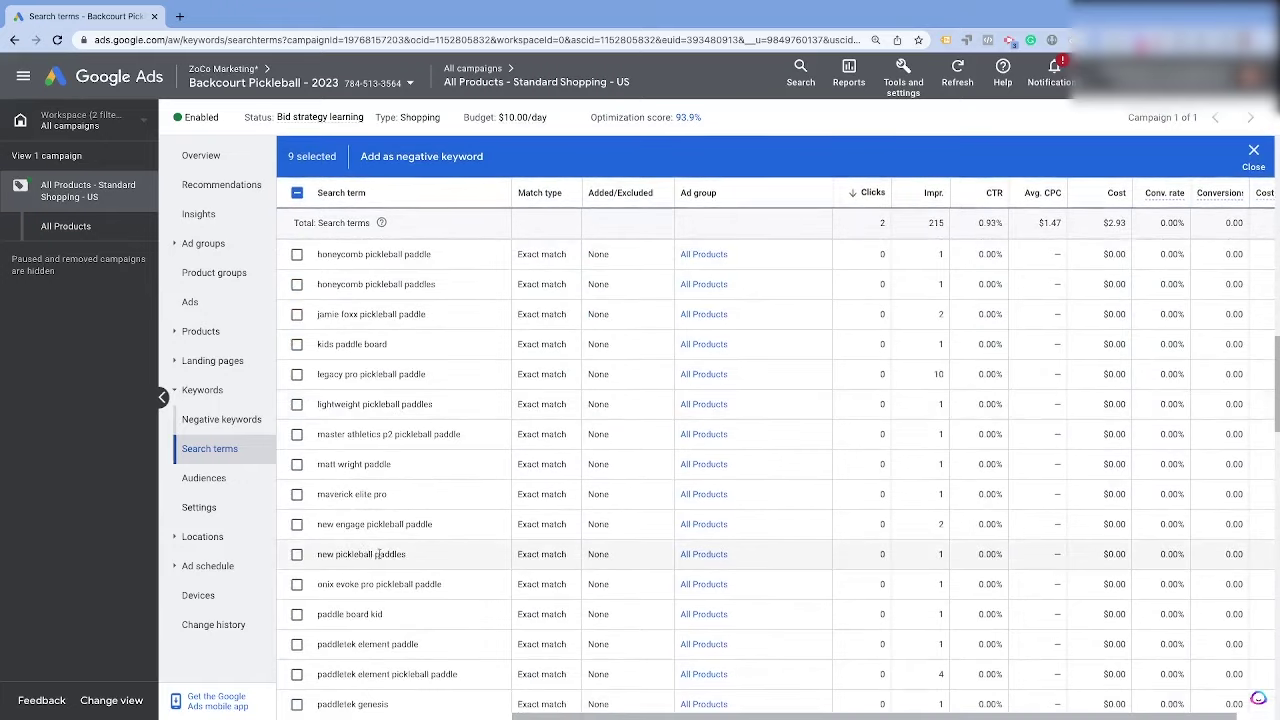
scroll(380, 585, down, 2)
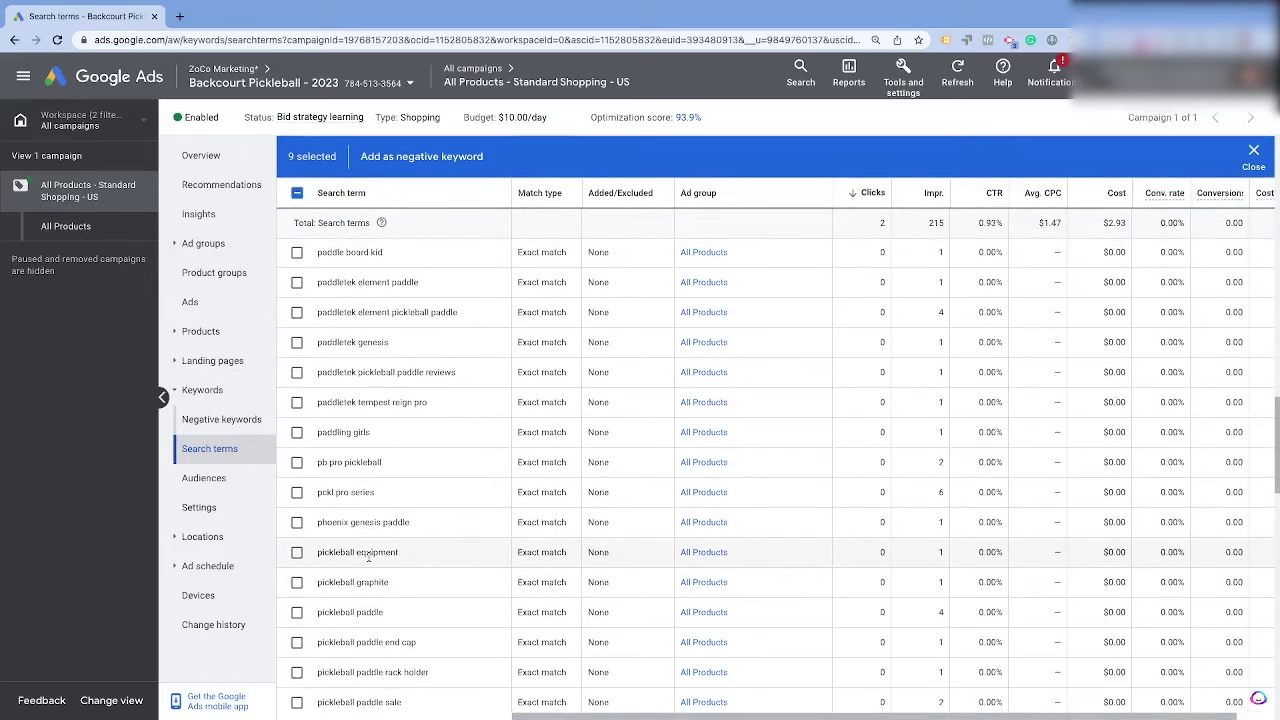
scroll(390, 563, down, 3)
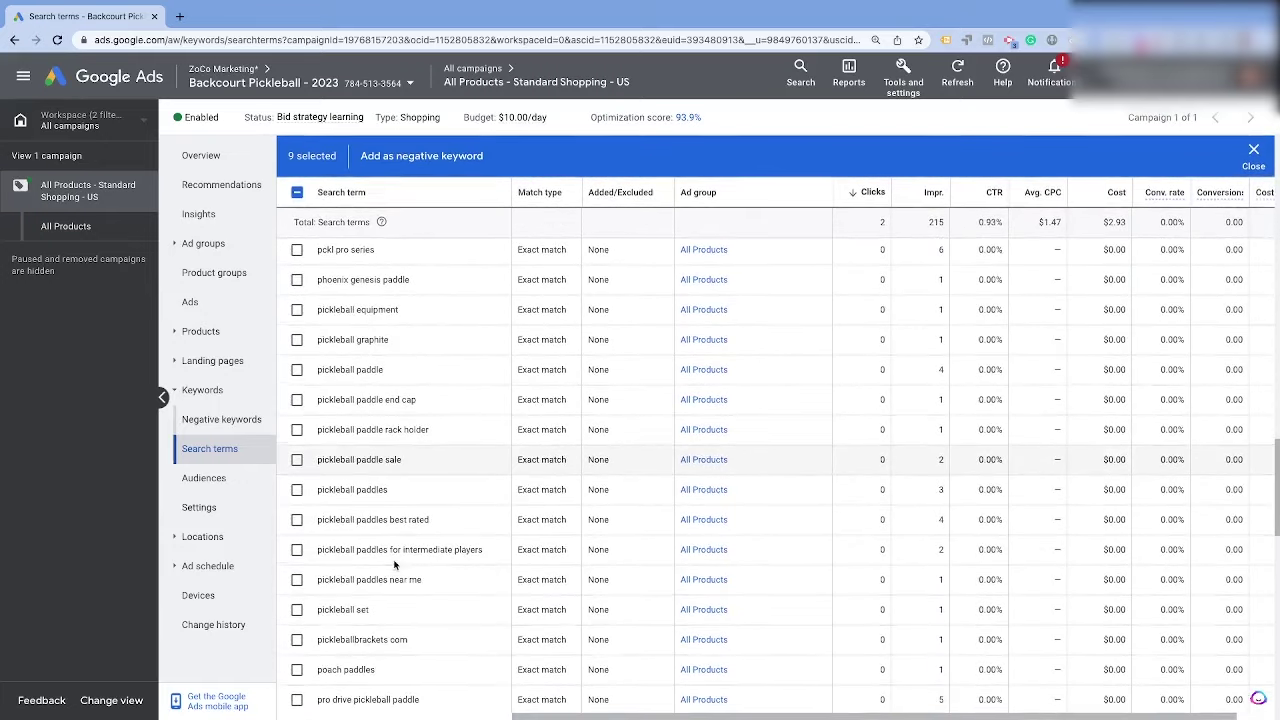
scroll(356, 584, down, 2)
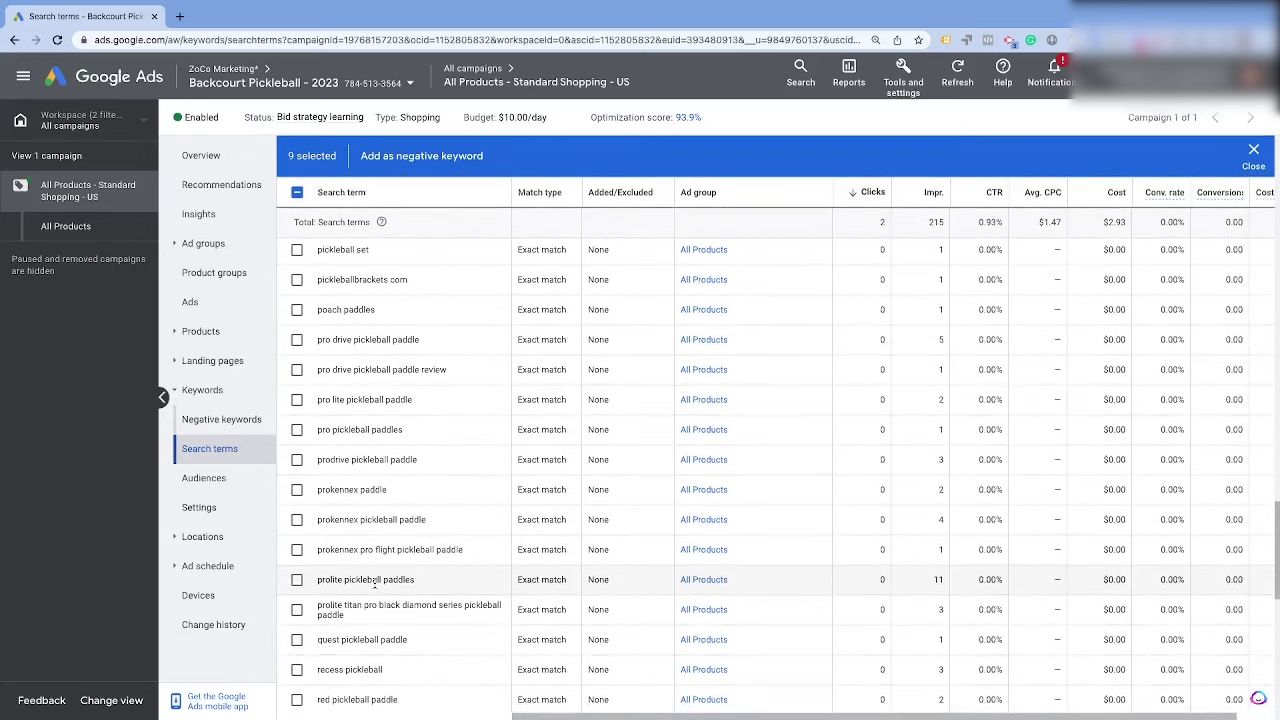
scroll(340, 600, down, 1)
scroll(360, 625, down, 2)
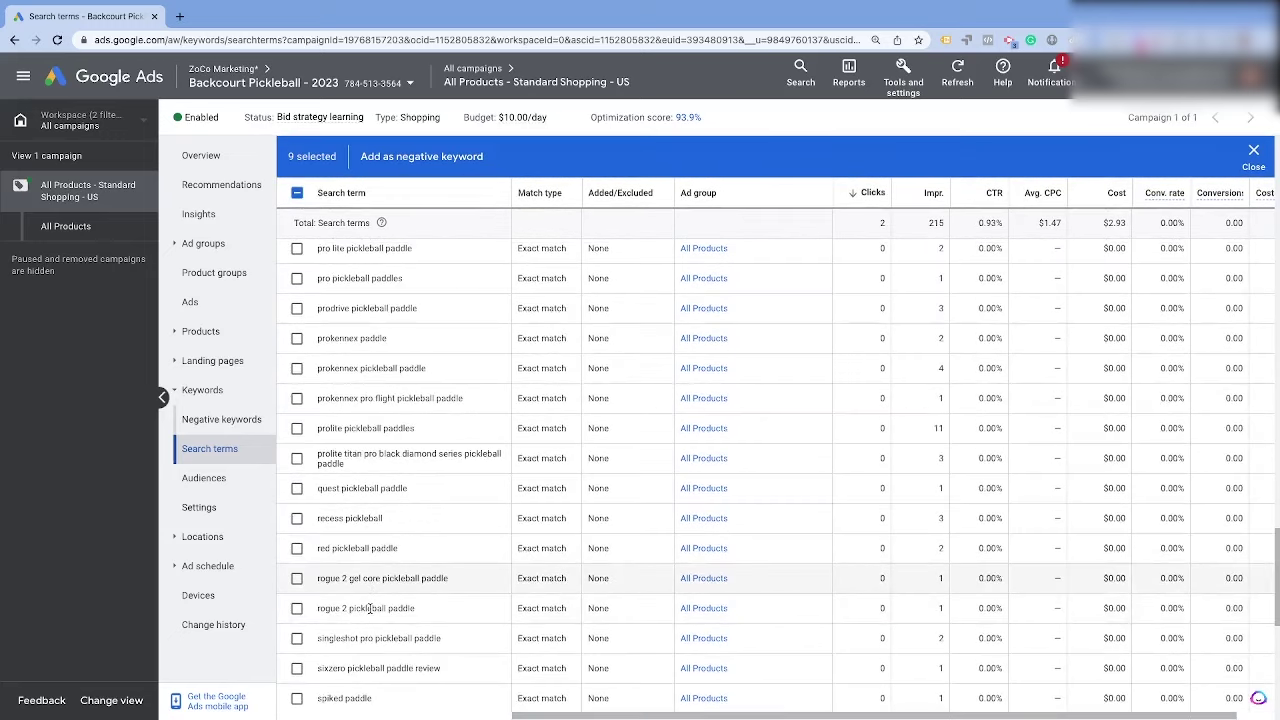
scroll(390, 620, down, 2)
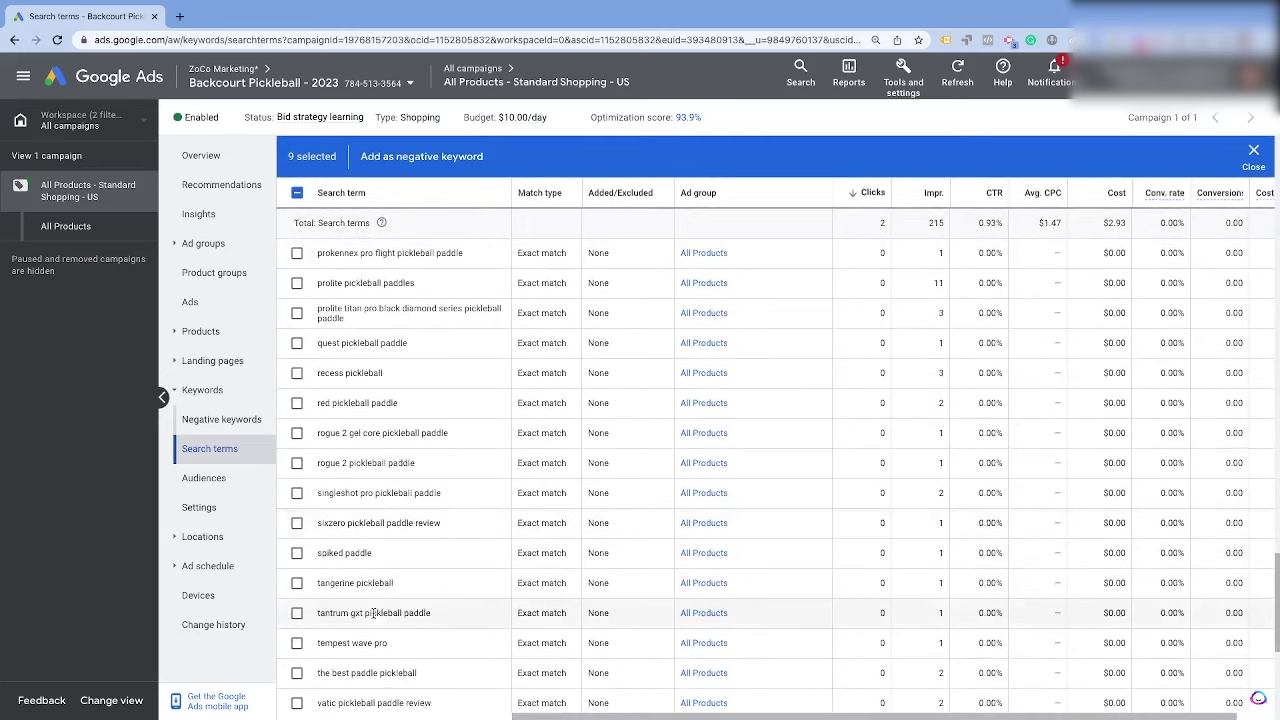
scroll(308, 627, up, 5)
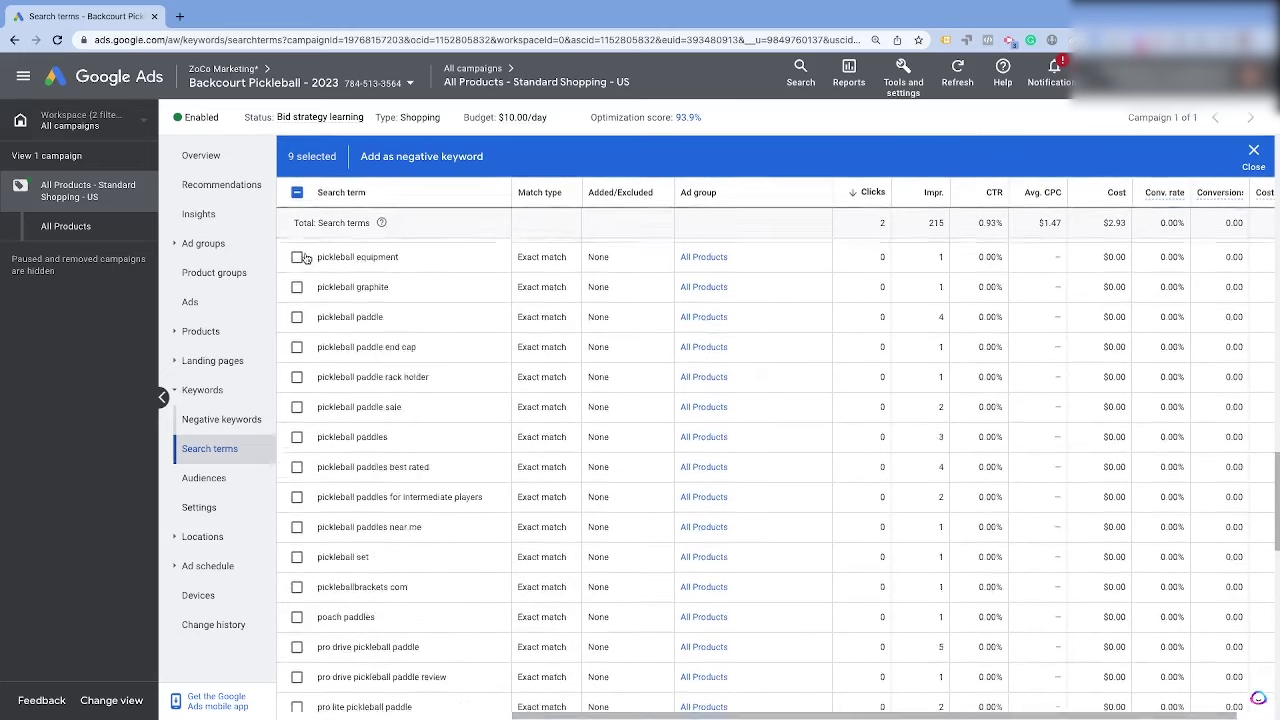
- Start adding the selected search terms as negative keywords and shorten "japanese pickleball paddle" to the phrase match "japanese"
click(406, 159)
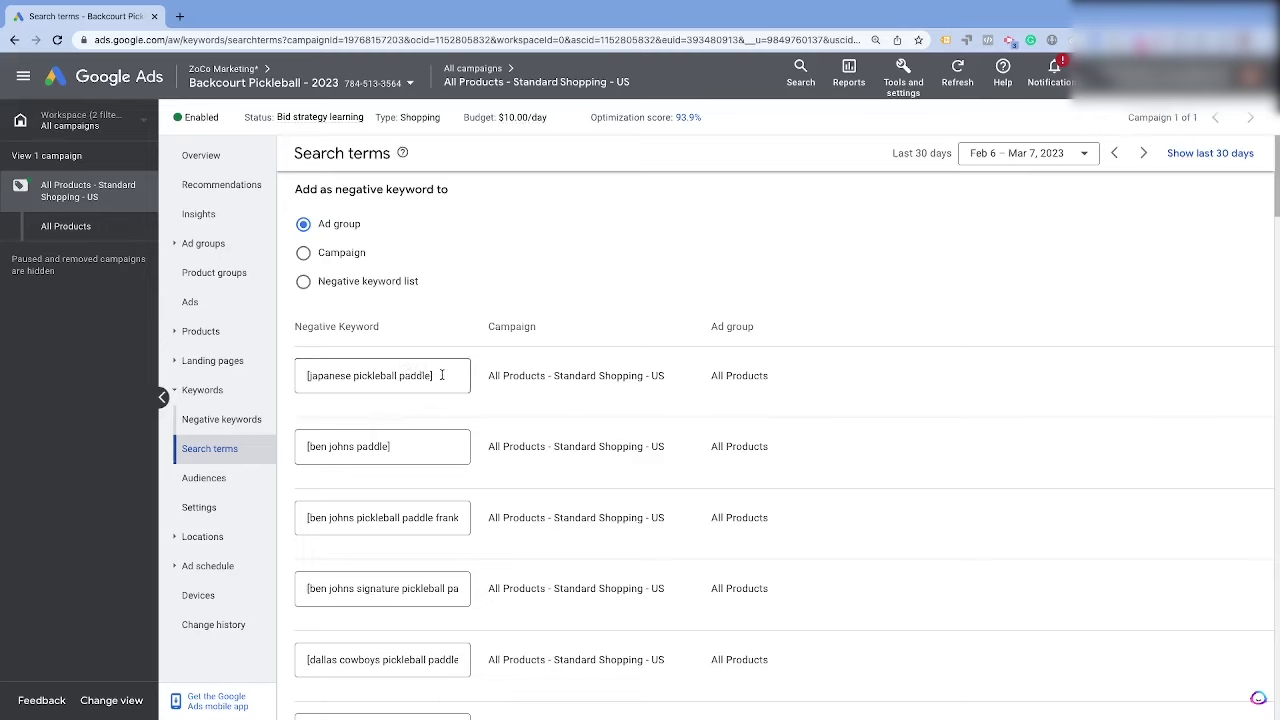
drag(441, 374, 379, 374)
key(BackSpace)
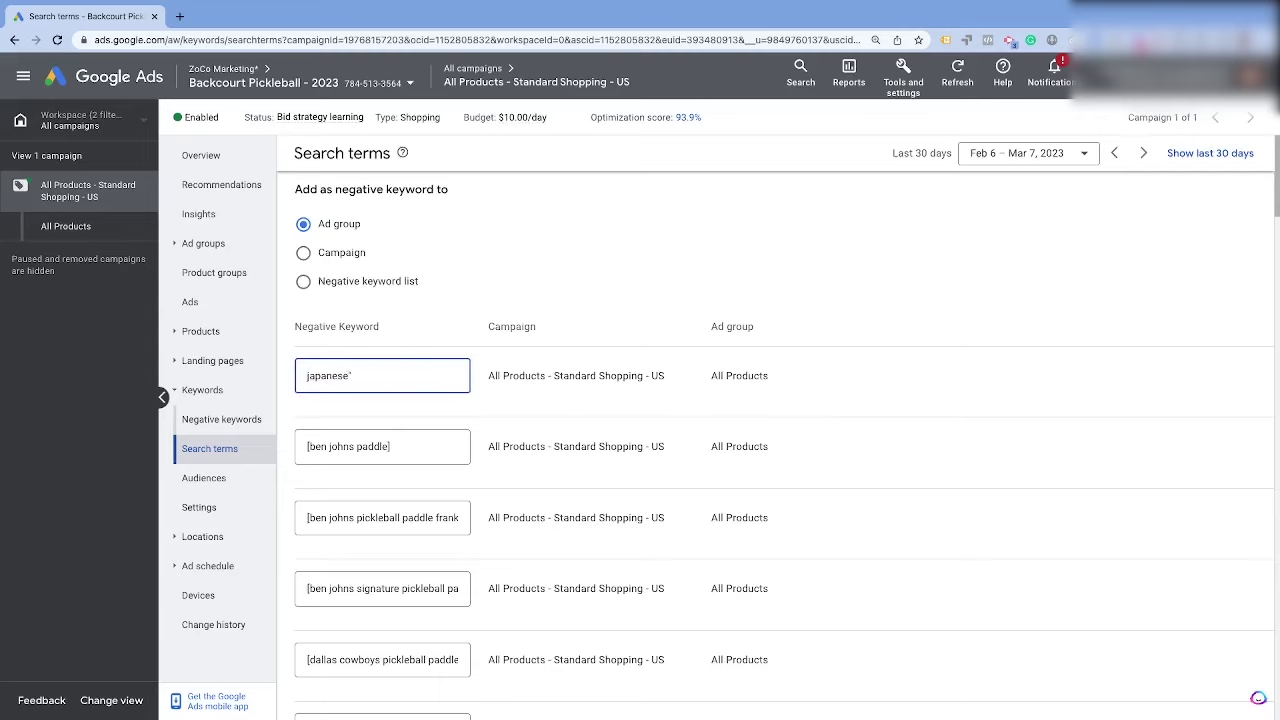
text(")
- Change the negative keyword [ben johns paddle] to the phrase match "ben johns"
click(414, 447)
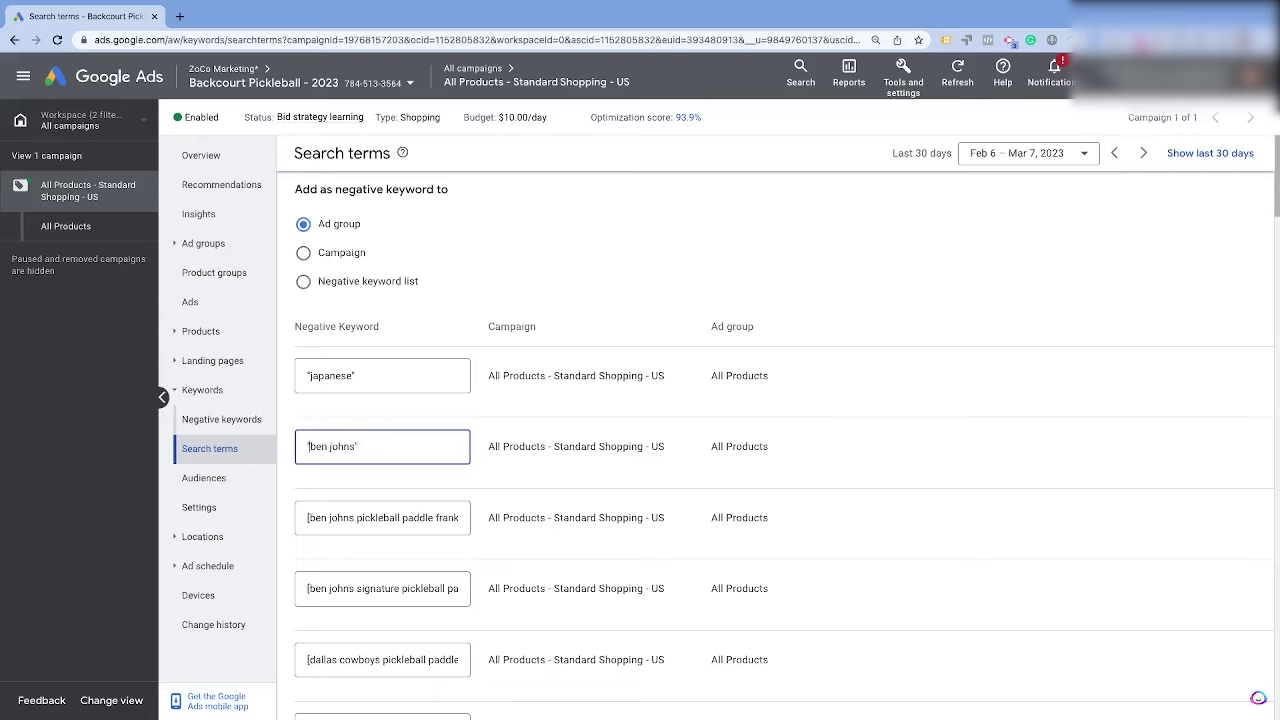
drag(388, 446, 300, 447)
click(388, 446)
click(385, 445)
- Compare the phrase match entries "japanese" and "ben johns" with the longer exact match ben johns entry
drag(375, 371, 277, 372)
scroll(394, 429, down, 1)
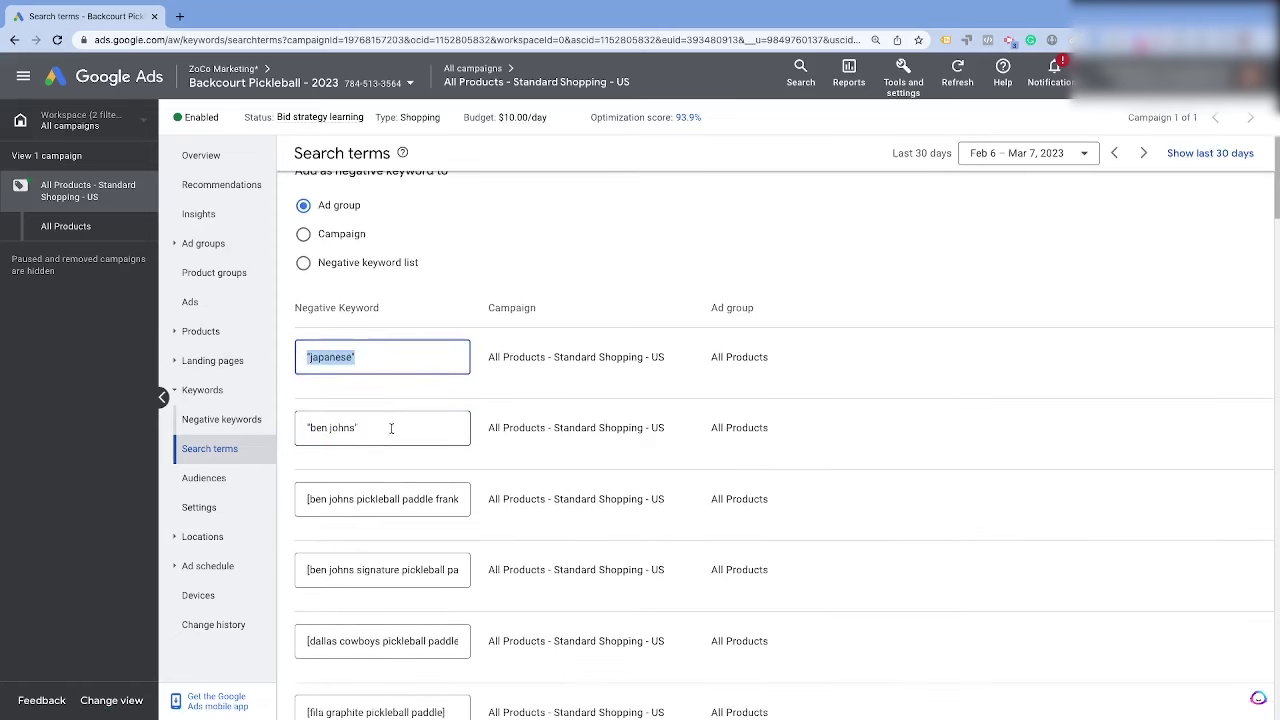
drag(306, 484, 488, 488)
scroll(400, 430, down, 1)
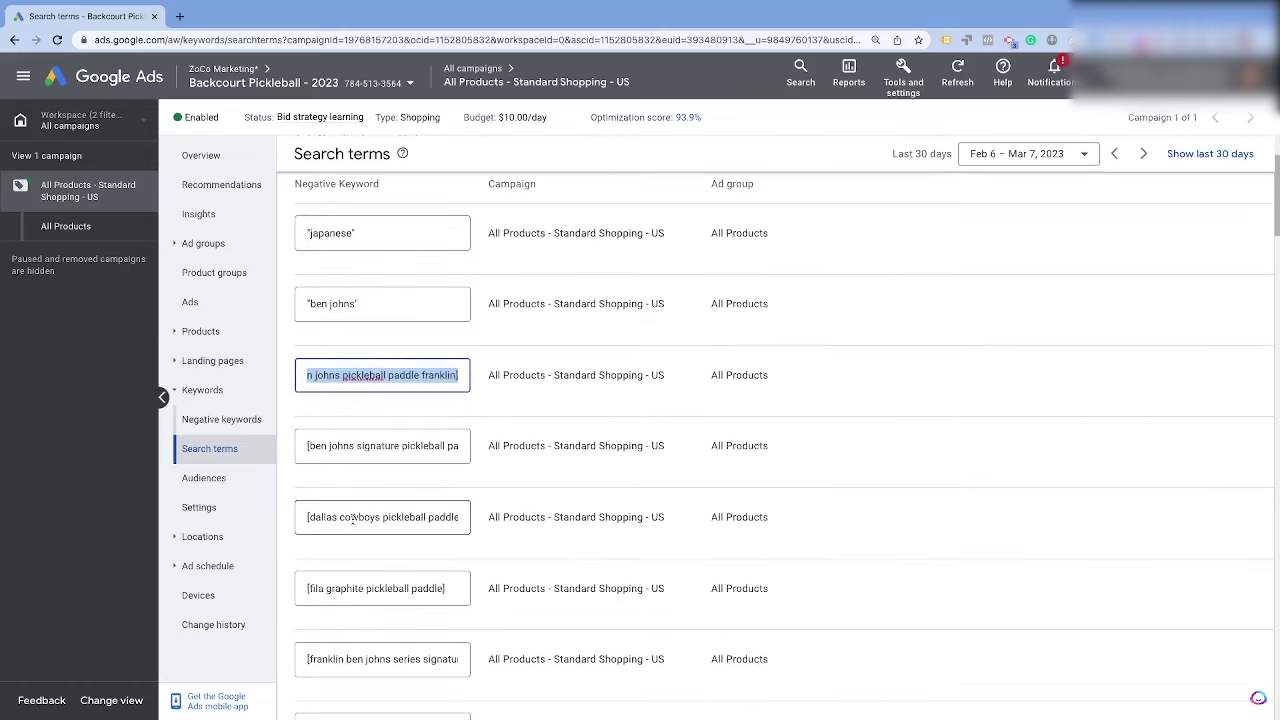
click(318, 305)
drag(398, 318, 289, 308)
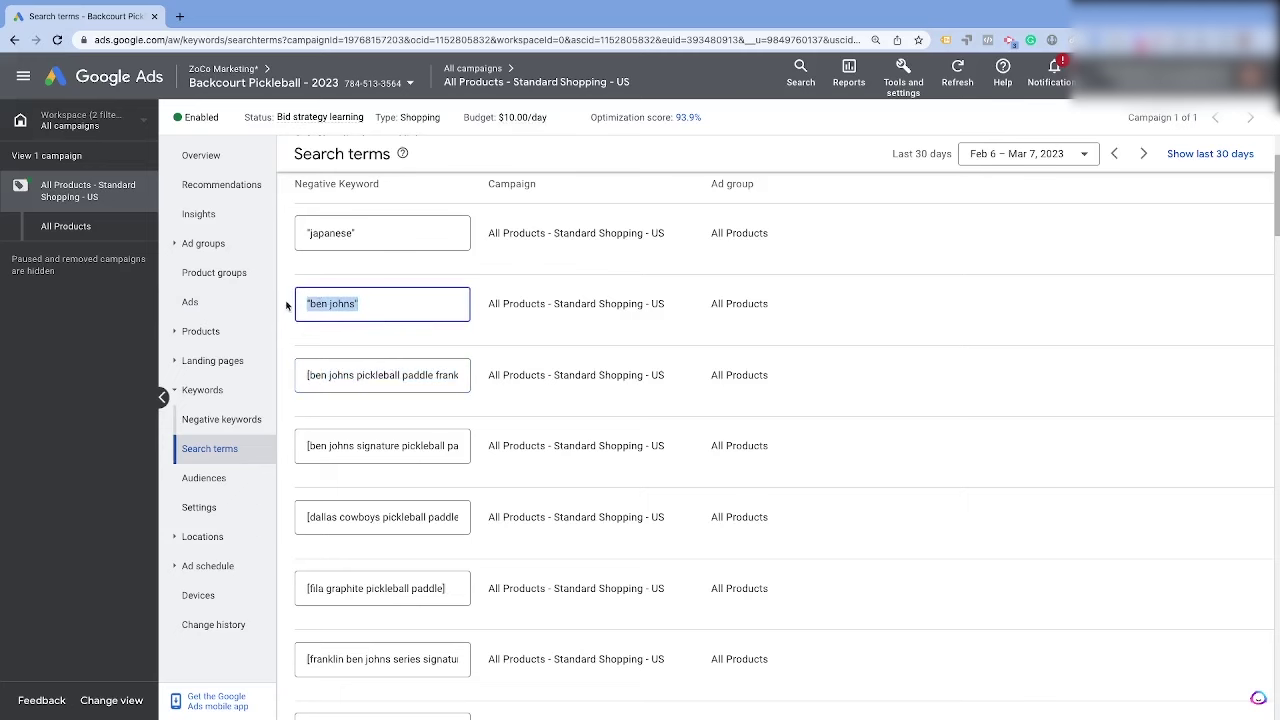
- Change the negative keyword [fila graphite pickleball paddle] to the phrase match "fila"
scroll(398, 435, down, 1)
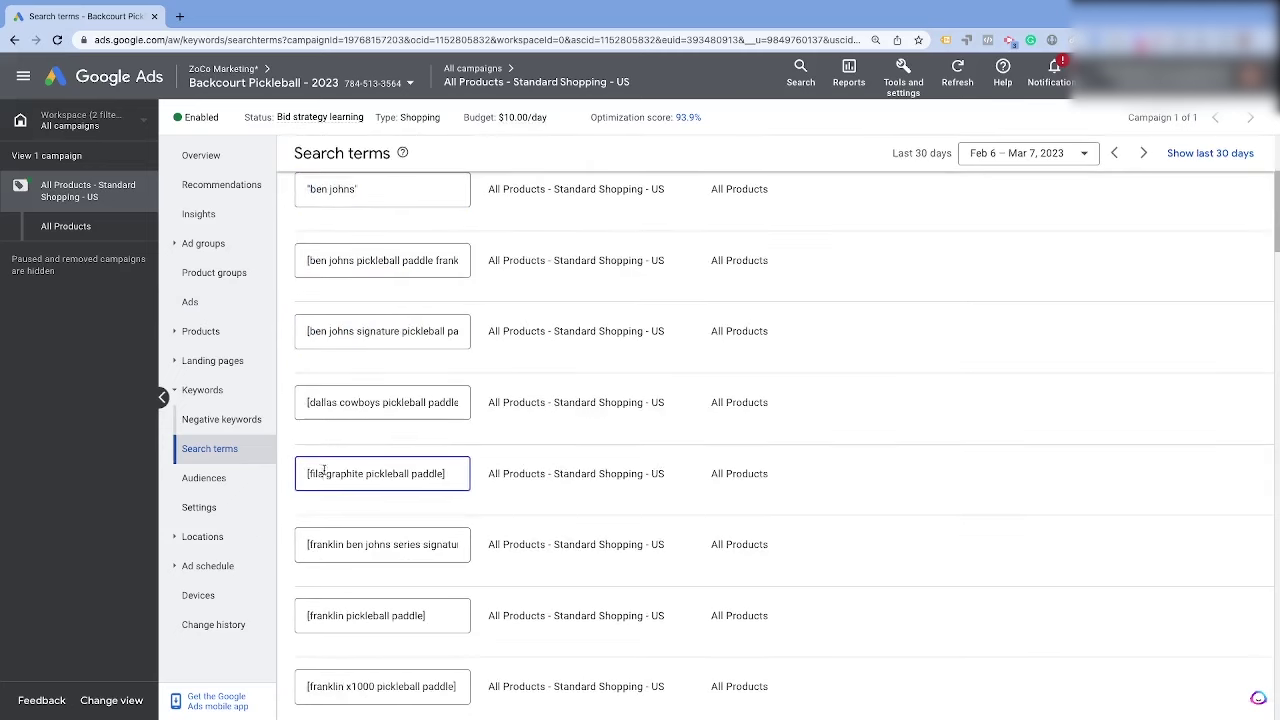
drag(320, 470, 523, 458)
key(BackSpace)
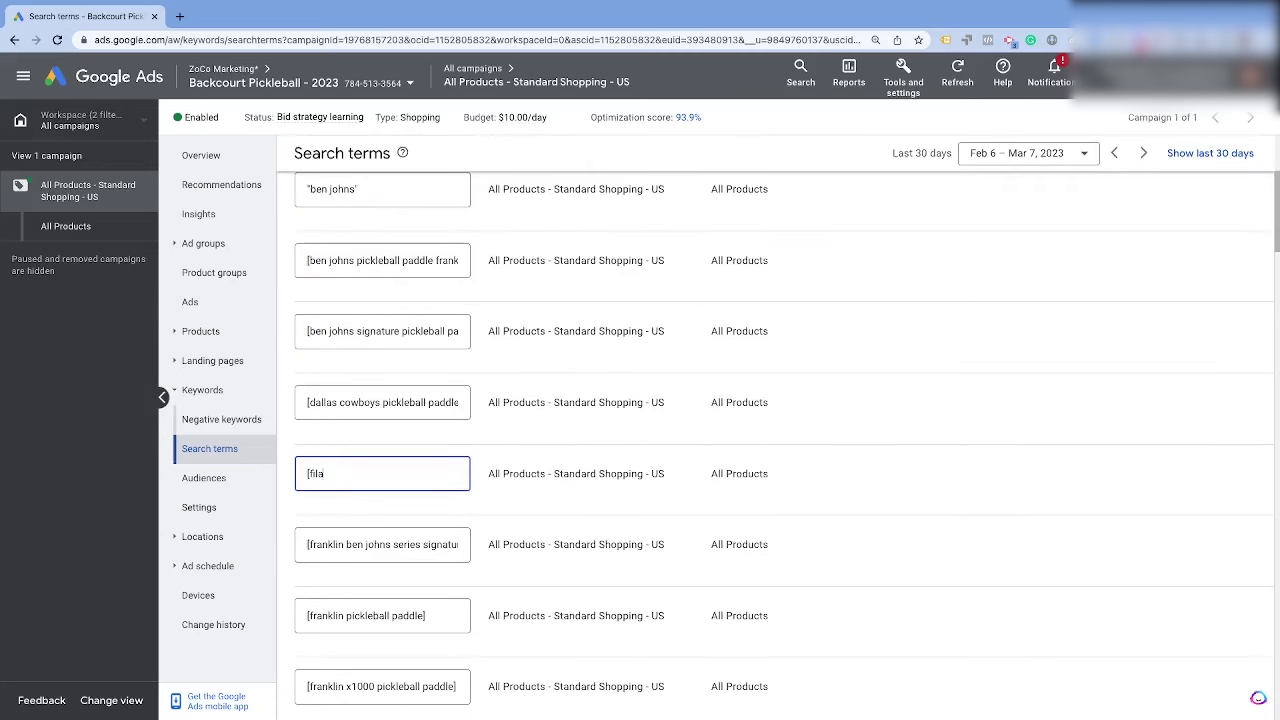
click(309, 474)
key(BackSpace)
text(")
- Change the negative keyword for the franklin ben johns series signature paddle to the phrase match "franklin"
scroll(343, 531, down, 1)
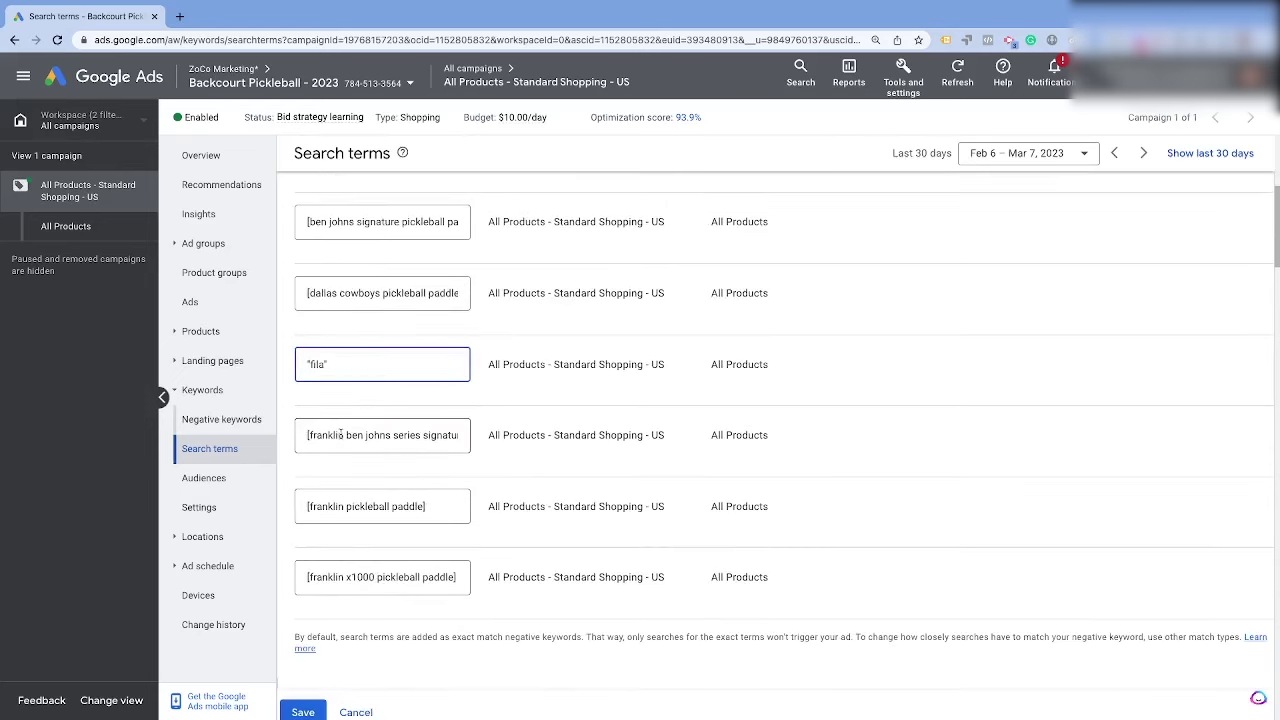
drag(341, 434, 530, 400)
key(BackSpace)
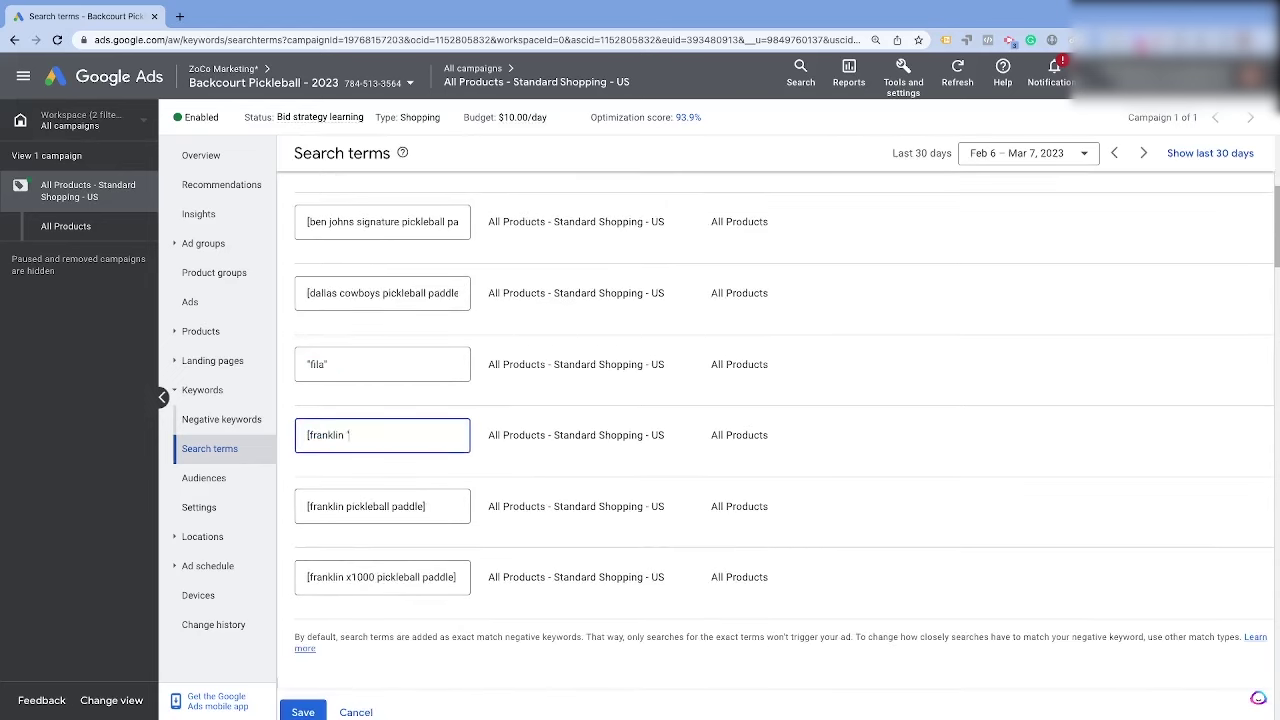
text(")
click(309, 435)
key(BackSpace)
text(")
- Save the negative keywords to the All Products ad group
scroll(497, 500, down, 1)
click(302, 600)
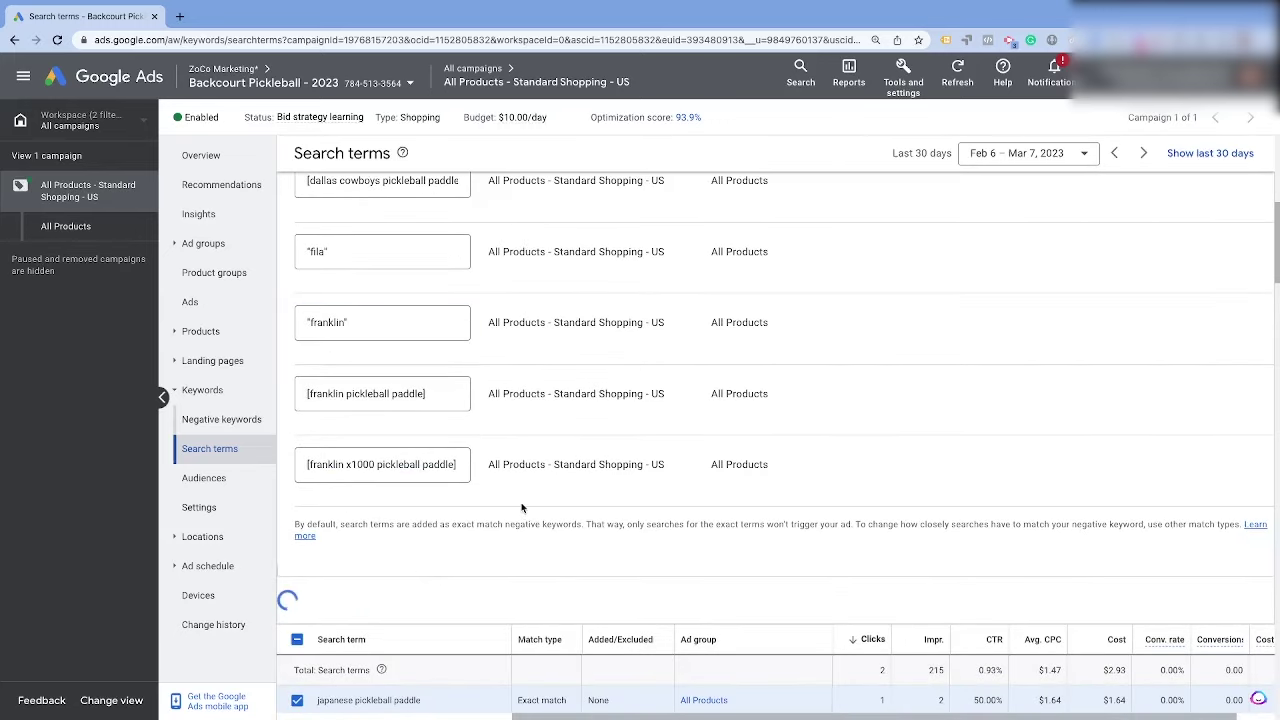
scroll(500, 400, up, 5)
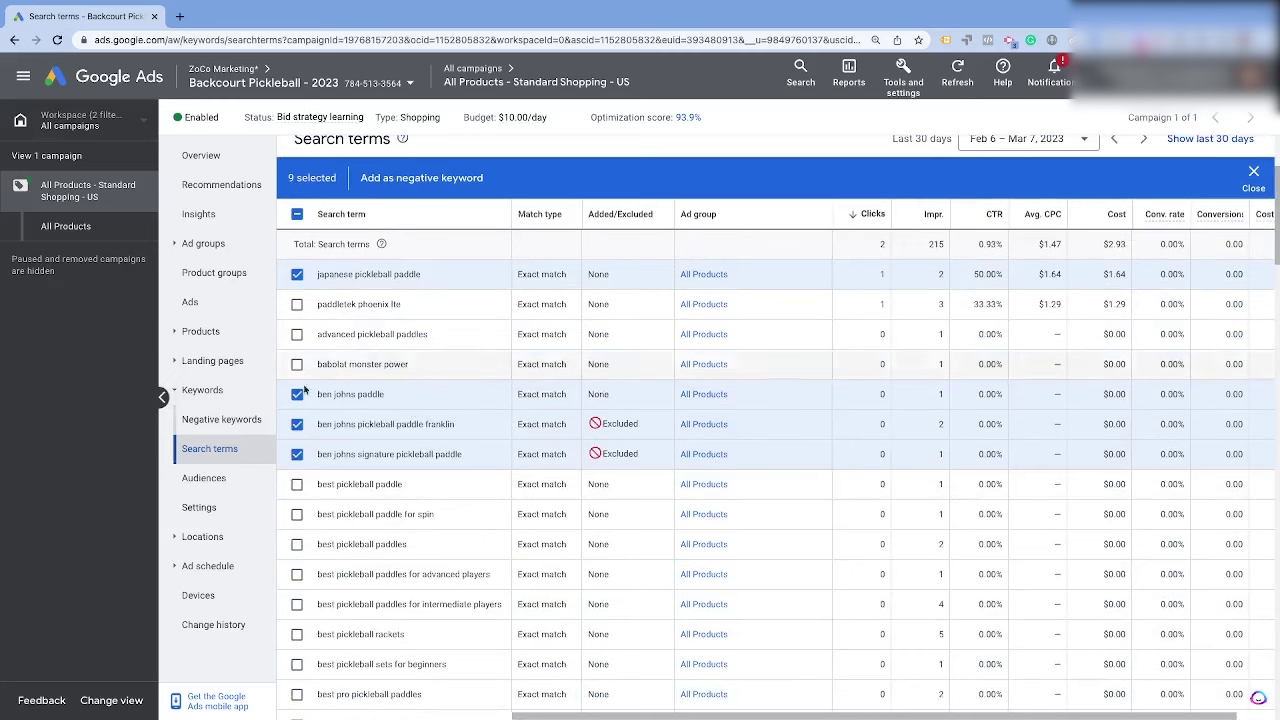
- Open the campaign's audiences, show the audience segments table and examine clicks, cost and conversion rate per segment
click(205, 478)
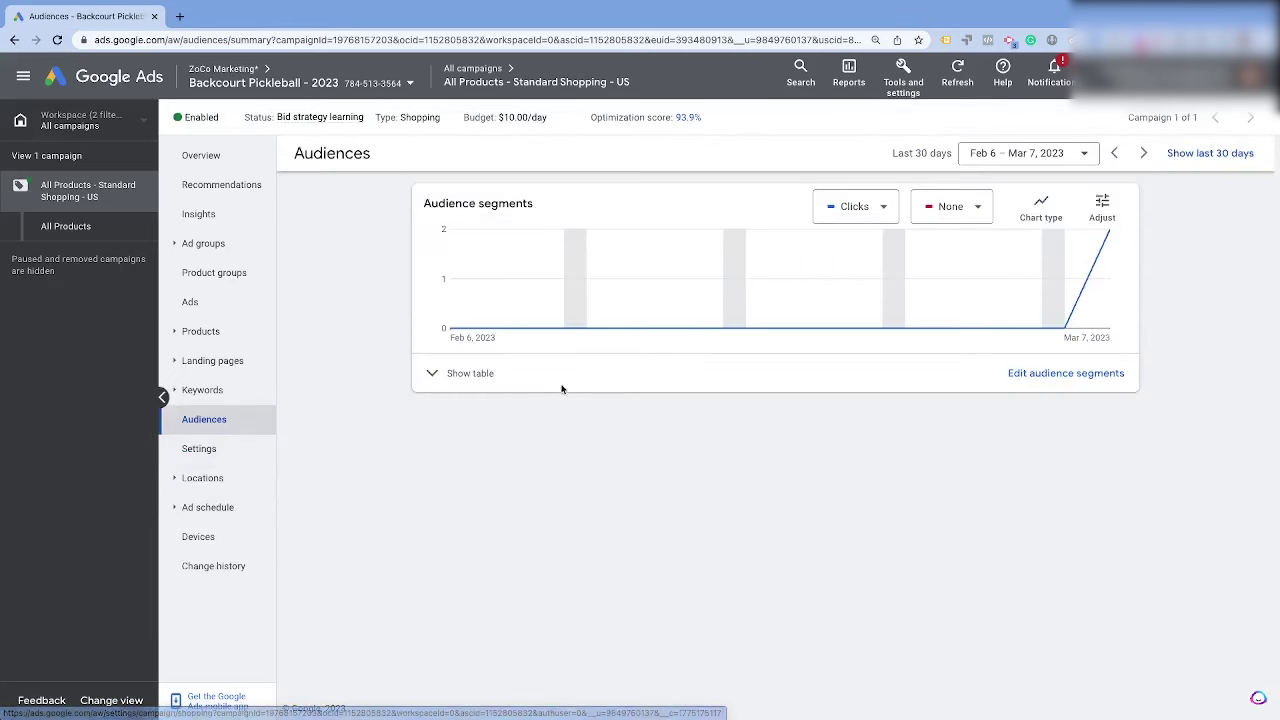
click(433, 376)
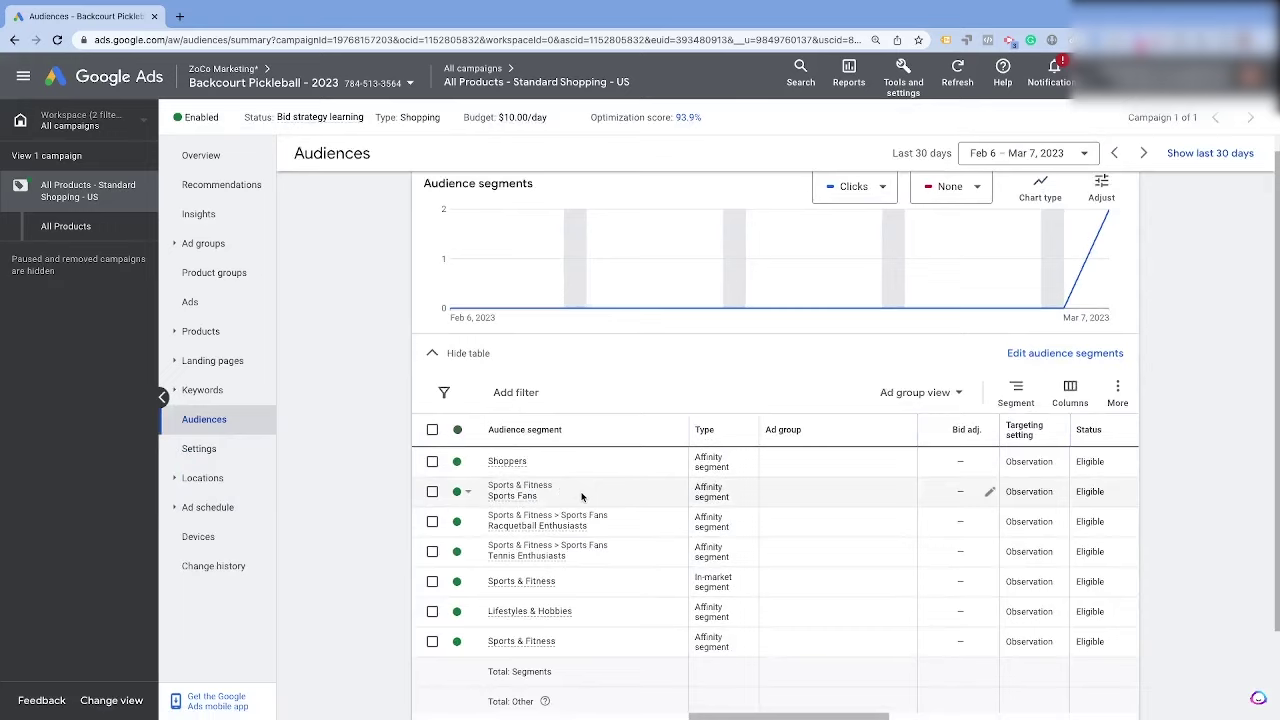
scroll(596, 496, right, 10)
scroll(1006, 458, down, 1)
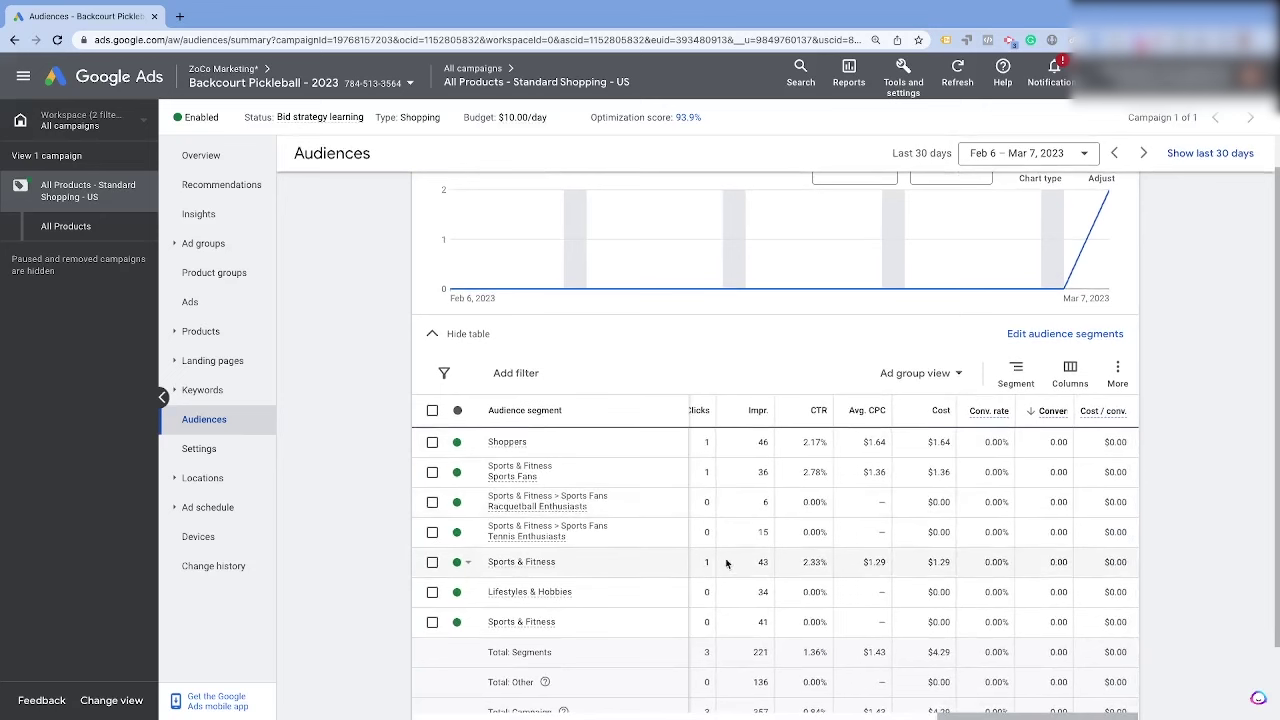
double_click(996, 449)
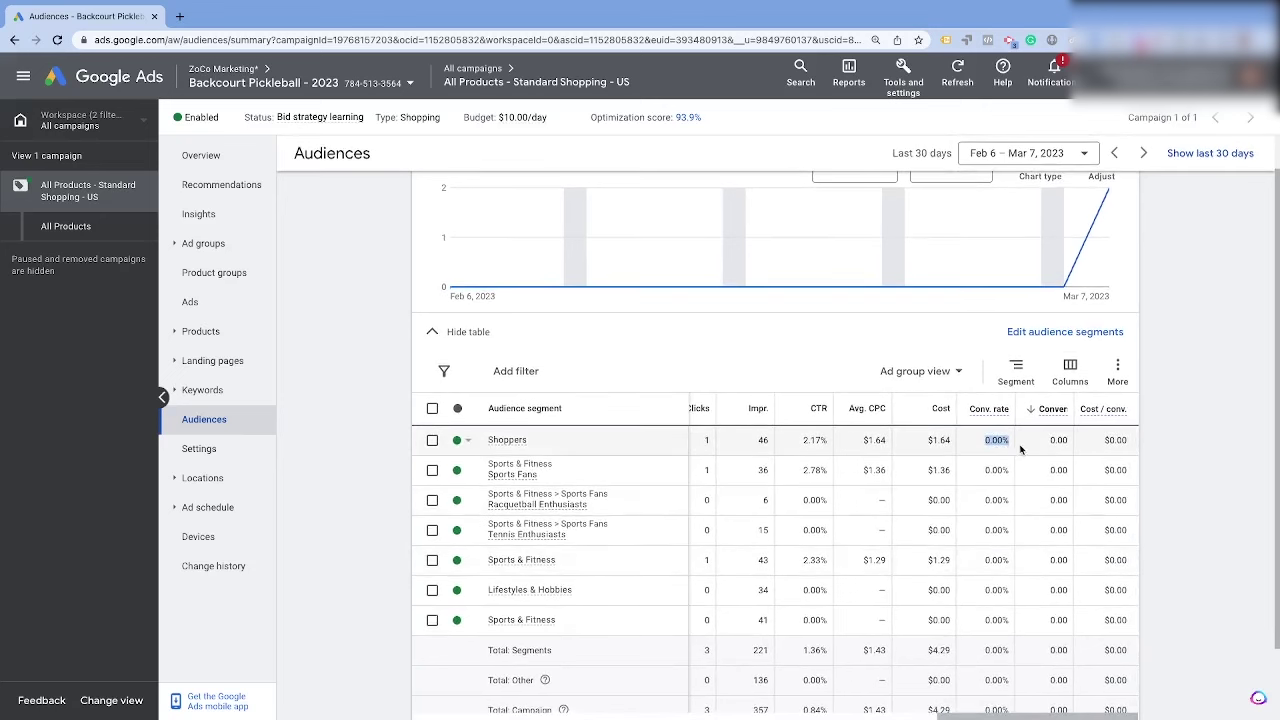